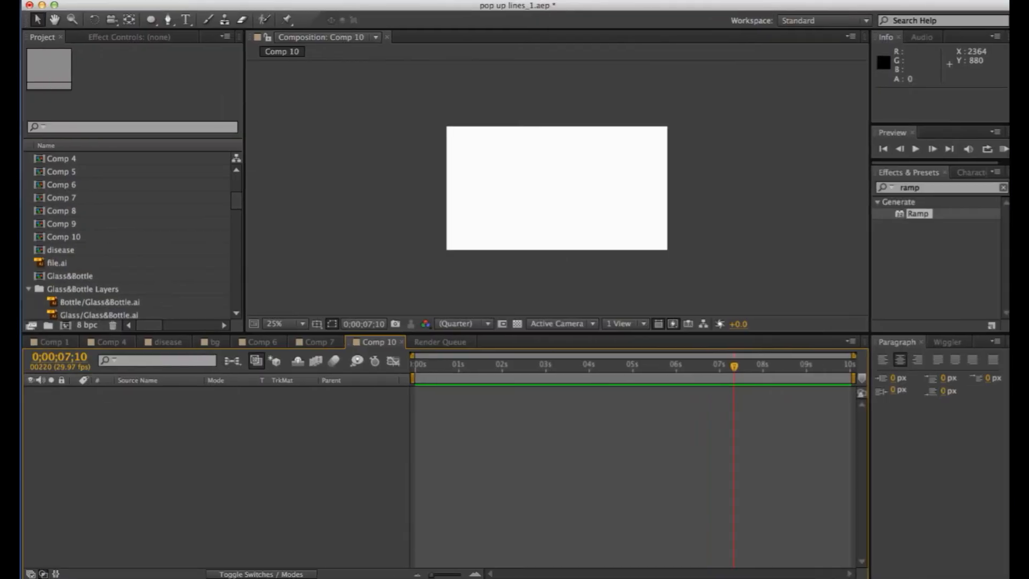
- Add a deep red solid layer that fills Comp 10
click(273, 160)
click(272, 1)
mouse_move(287, 12)
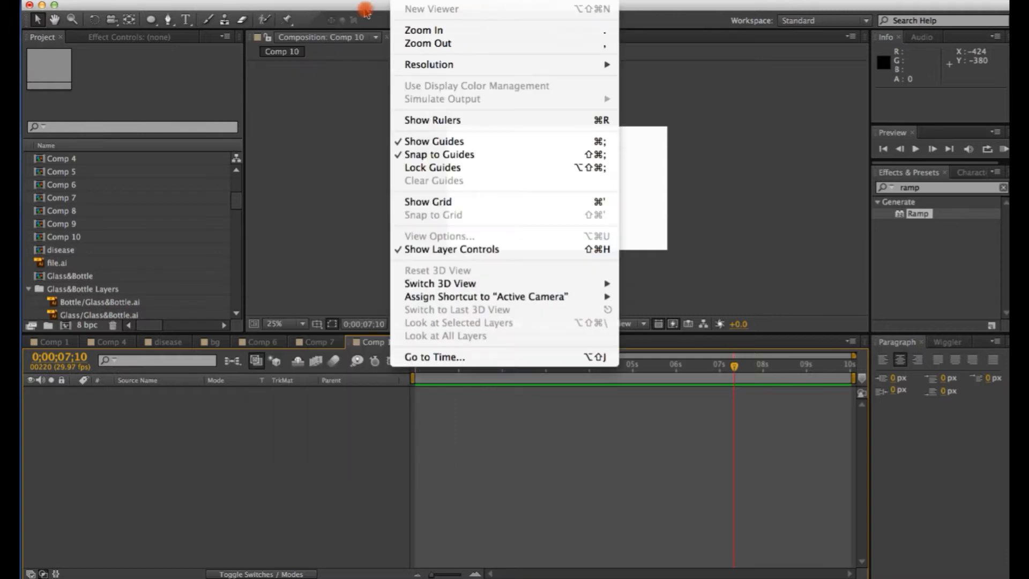
click(520, 25)
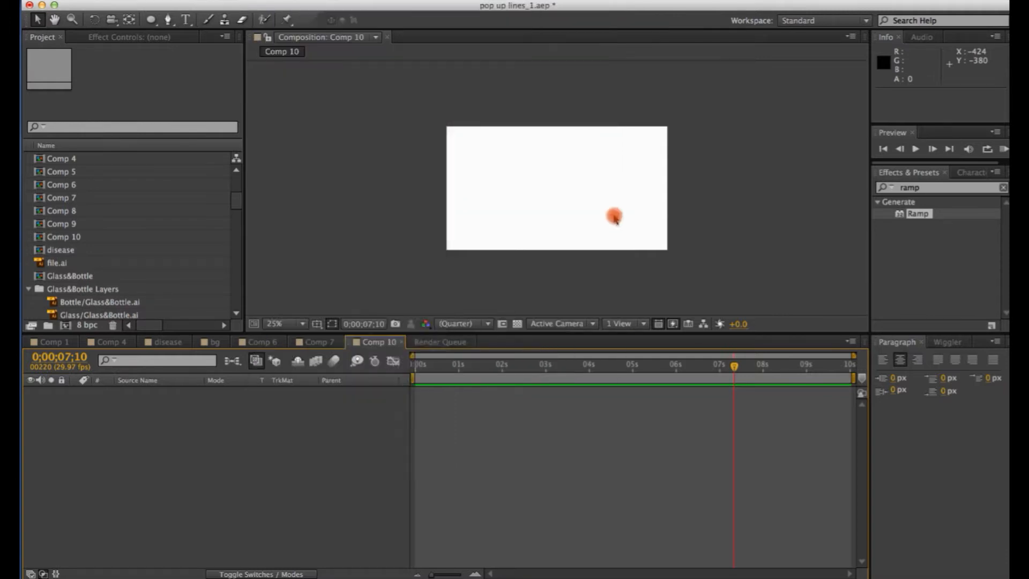
click(663, 415)
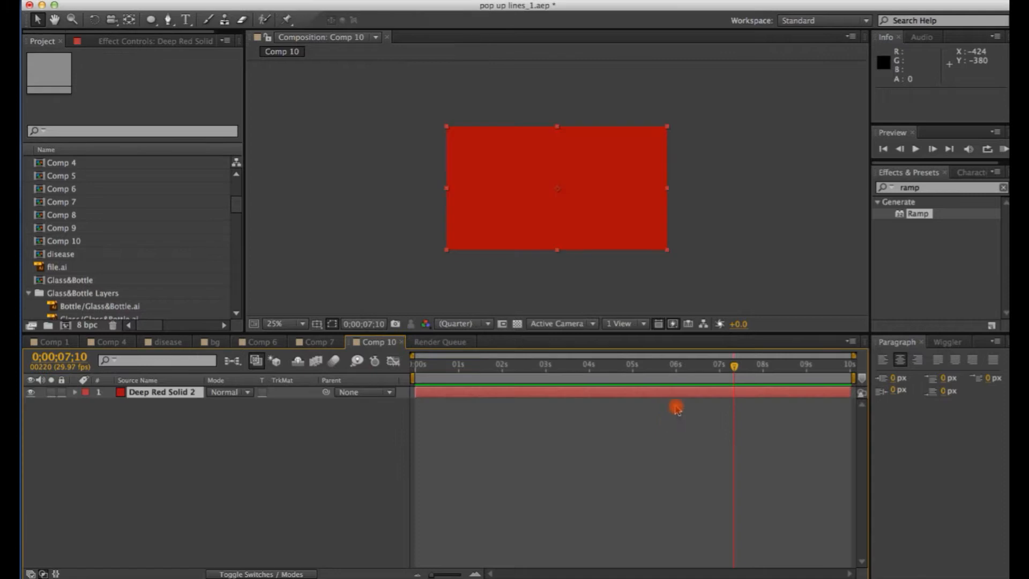
- Apply the Ramp effect to the red solid and set its ramp shape to Radial Ramp
drag(913, 213, 728, 395)
click(174, 124)
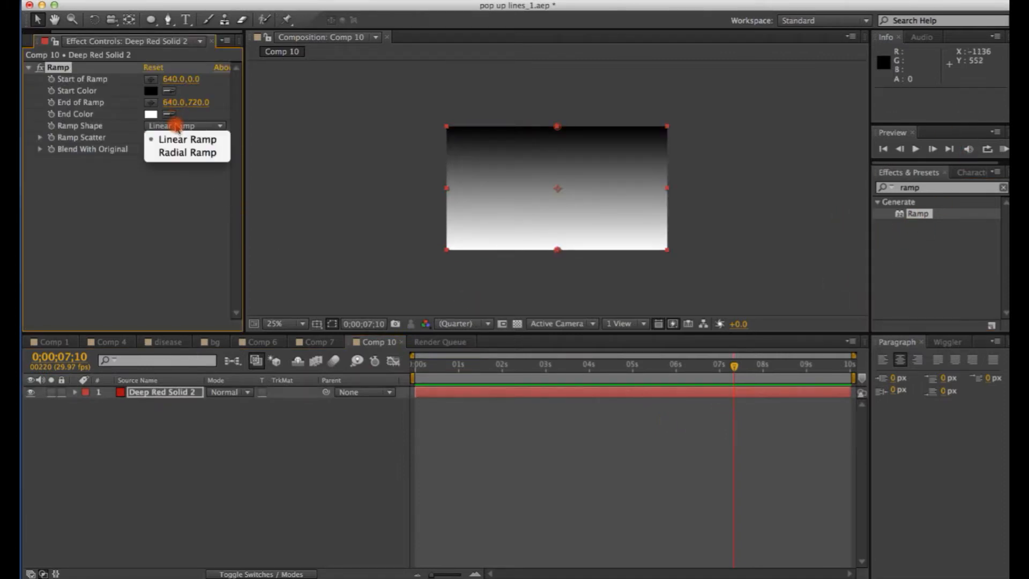
click(160, 152)
- Set the ramp's start color to light grey D6D3D3 and its end color to a medium grey
click(152, 90)
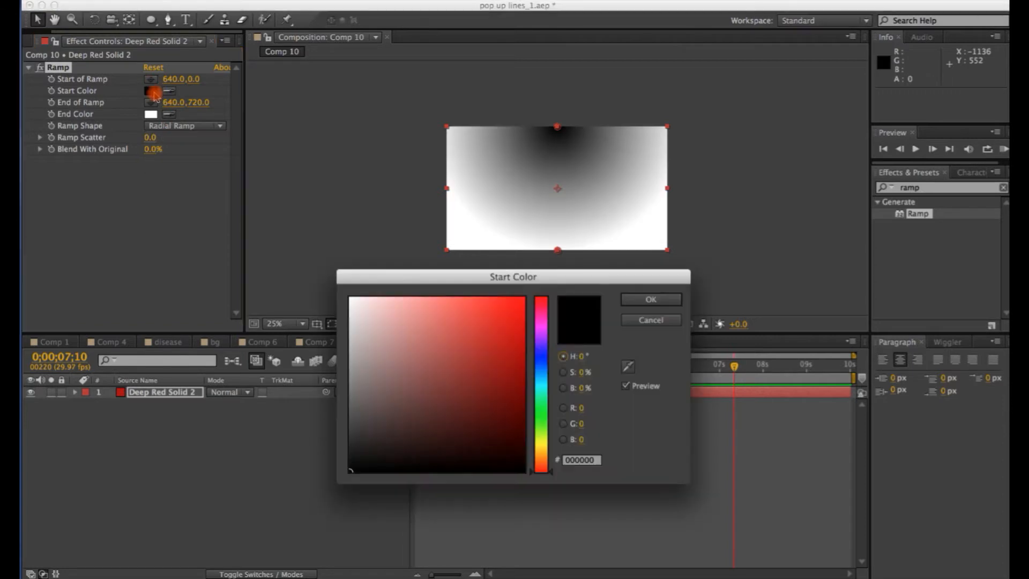
click(351, 324)
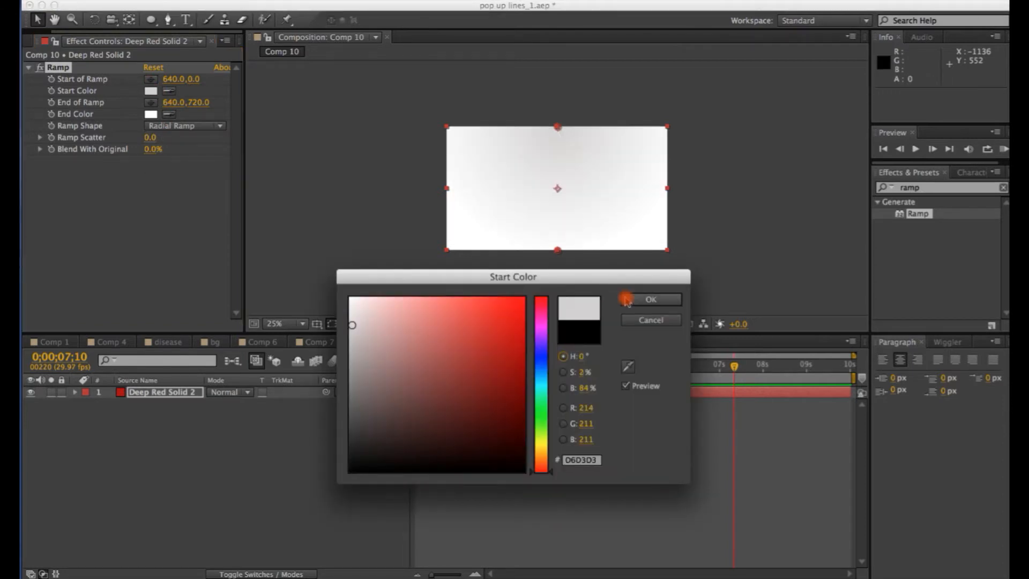
click(630, 299)
click(152, 115)
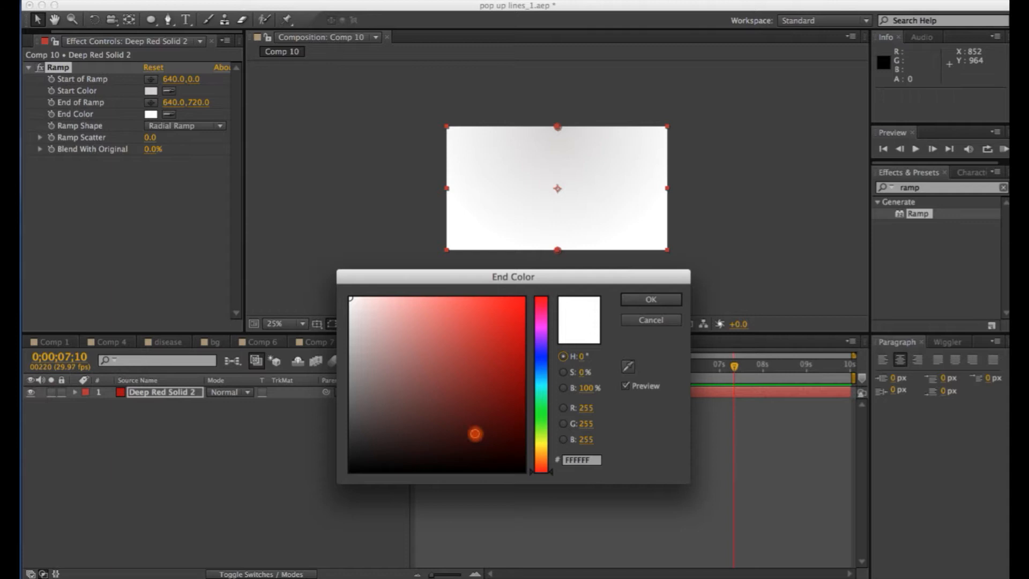
click(350, 365)
click(651, 299)
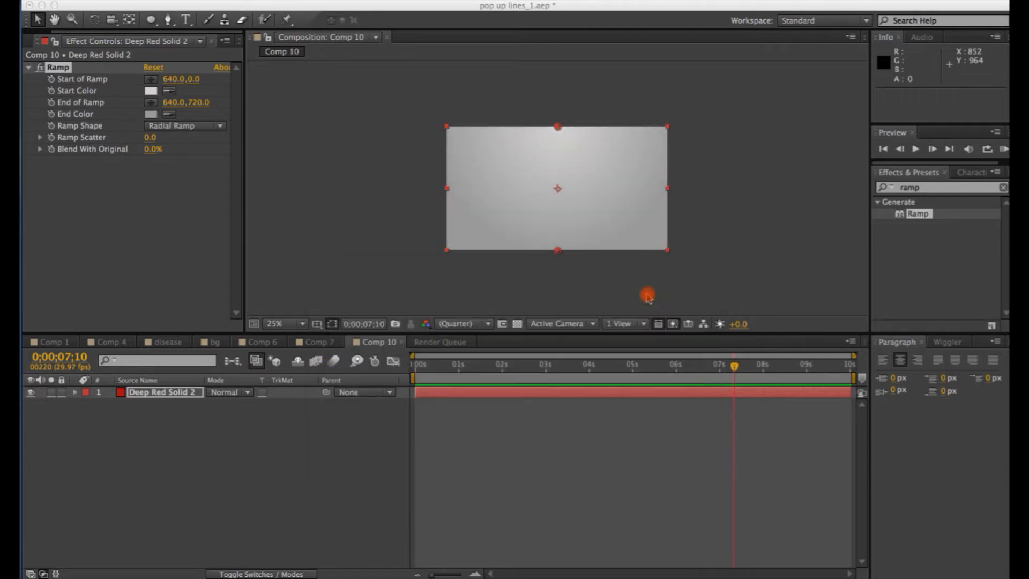
- Move the ramp's start point to about 620, 340 and its end point to about 1104, 624, leaving the layer deselected
drag(557, 249, 576, 288)
drag(557, 126, 555, 186)
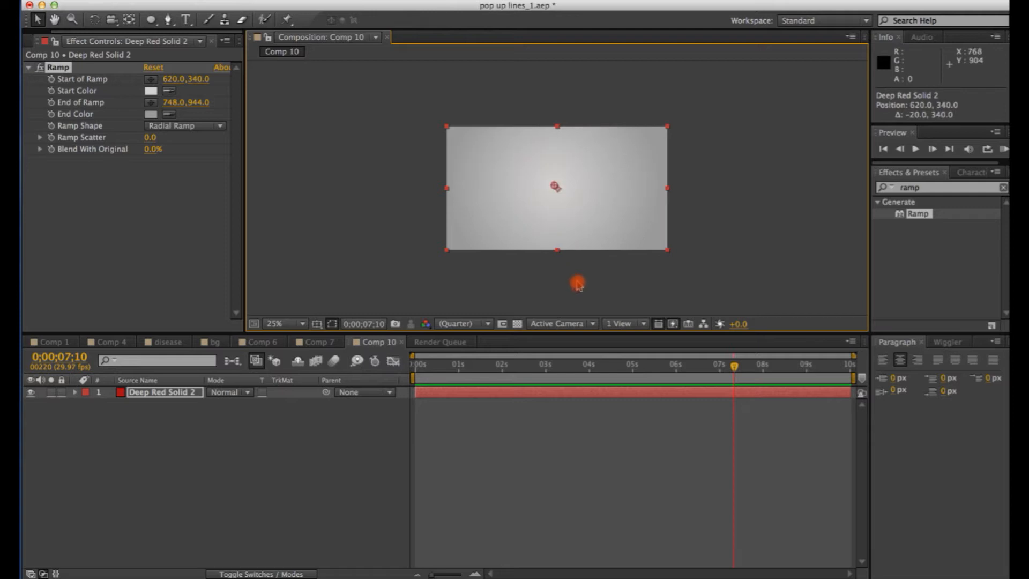
drag(575, 290, 636, 239)
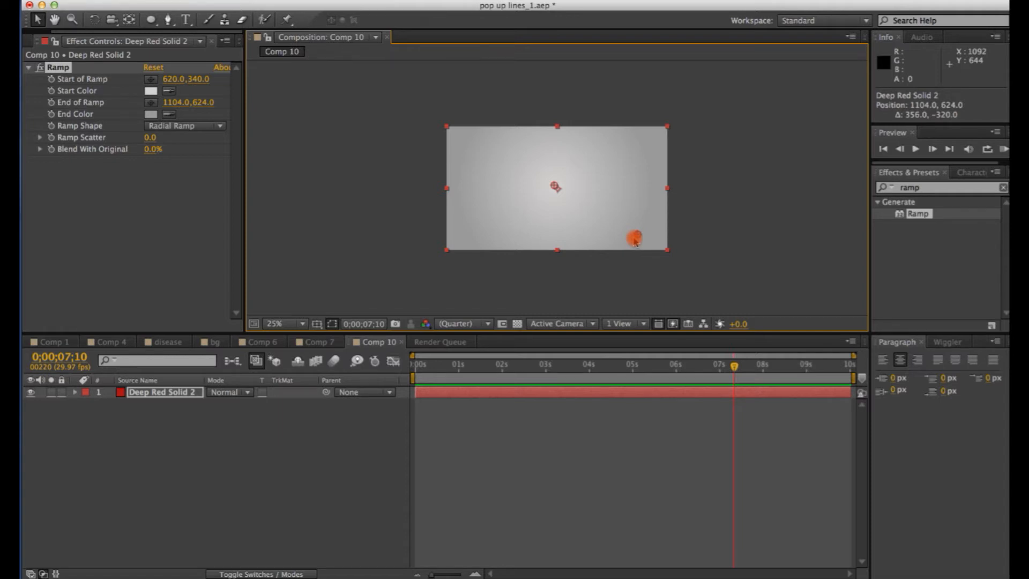
click(366, 228)
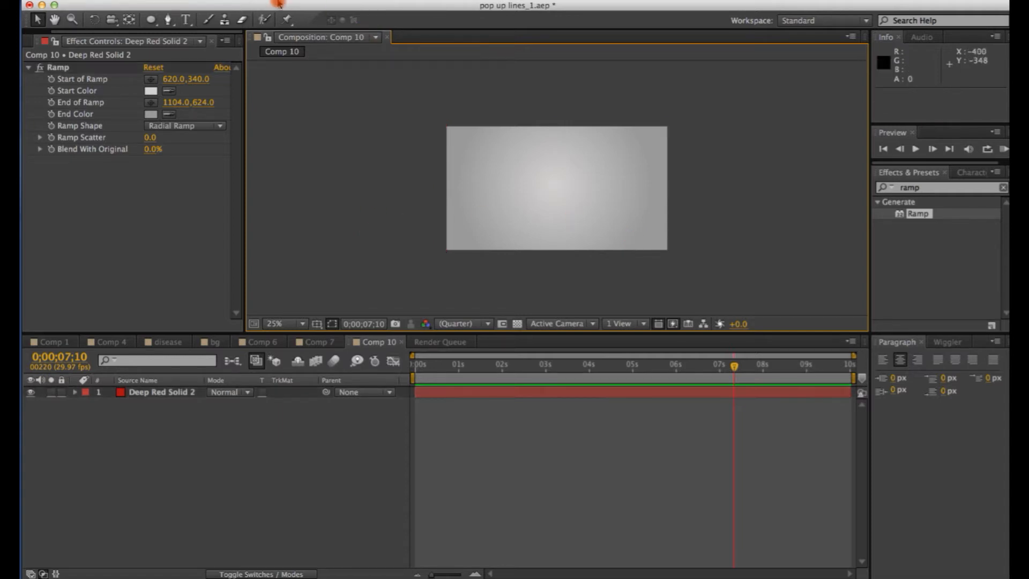
- Activate the Ellipse tool and set the shape fill to None
click(151, 20)
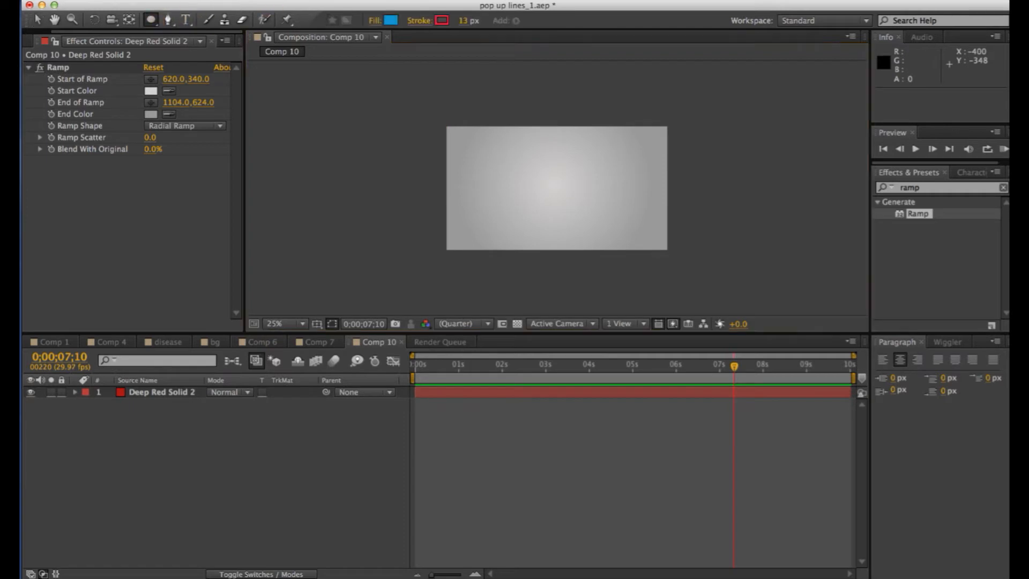
click(391, 20)
click(657, 320)
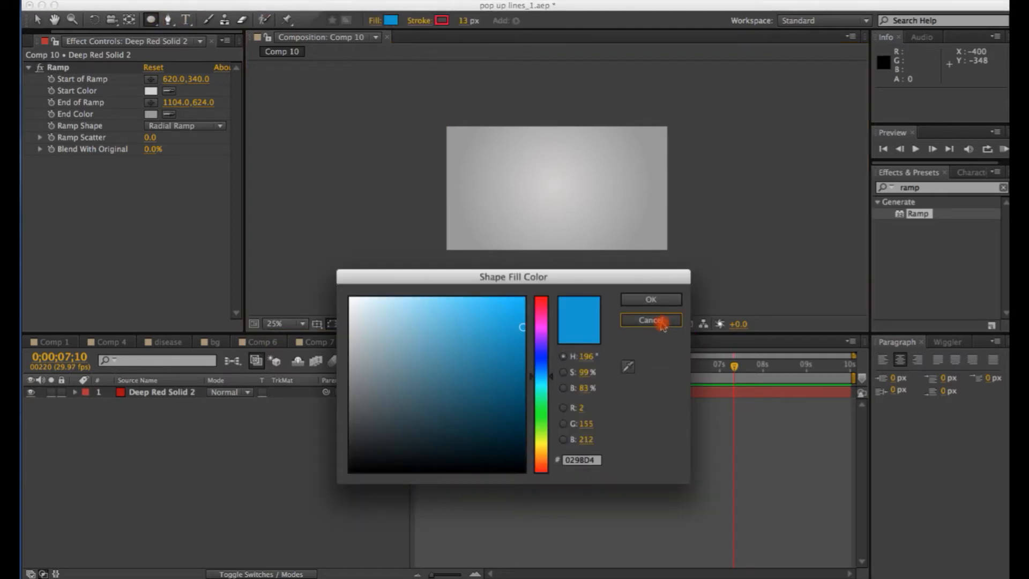
click(375, 20)
click(477, 254)
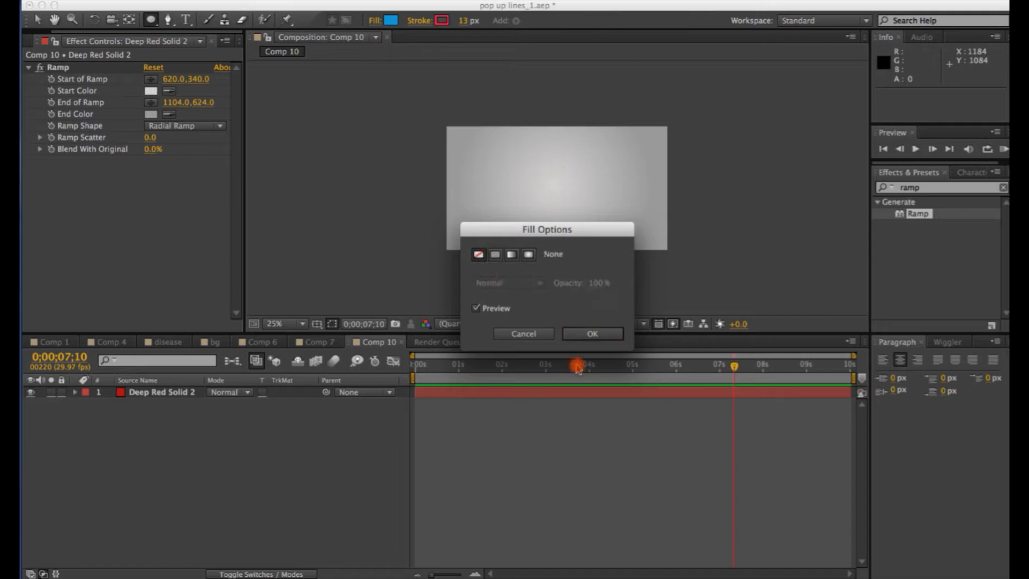
click(591, 333)
- Set the shape stroke color to dark grey 656162 and draw a circle about 423 px across in the frame's center
click(438, 21)
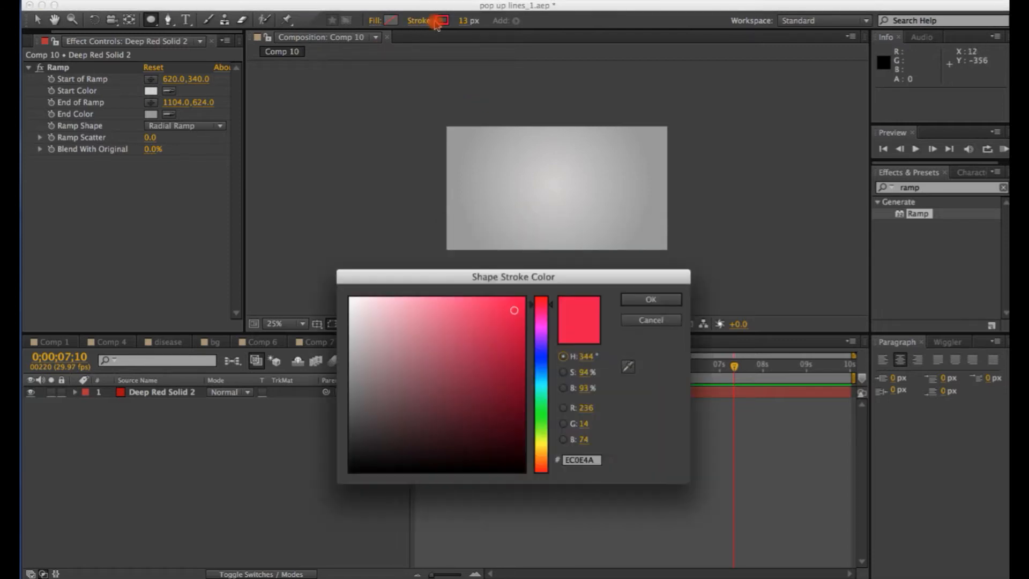
click(354, 402)
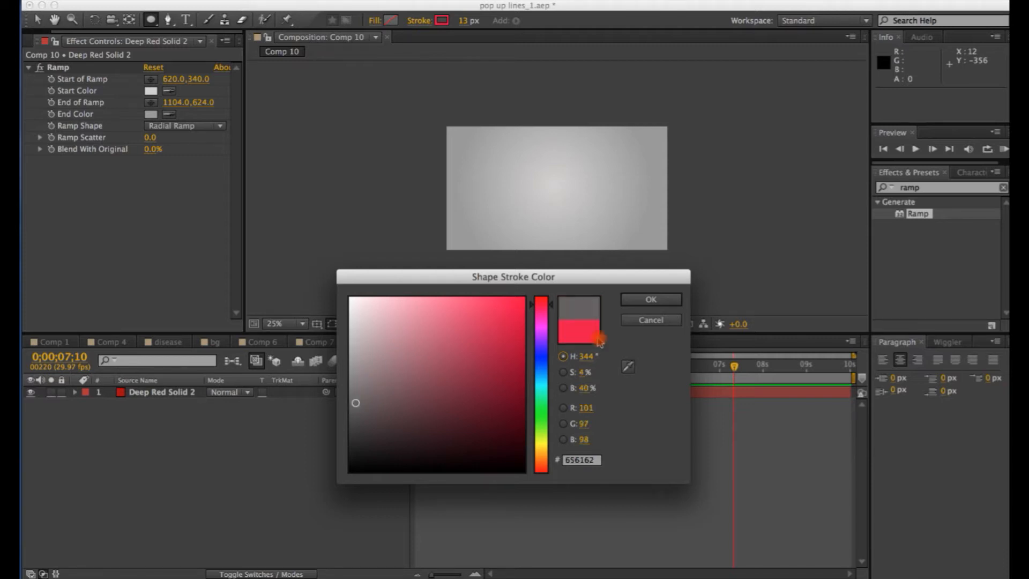
click(650, 299)
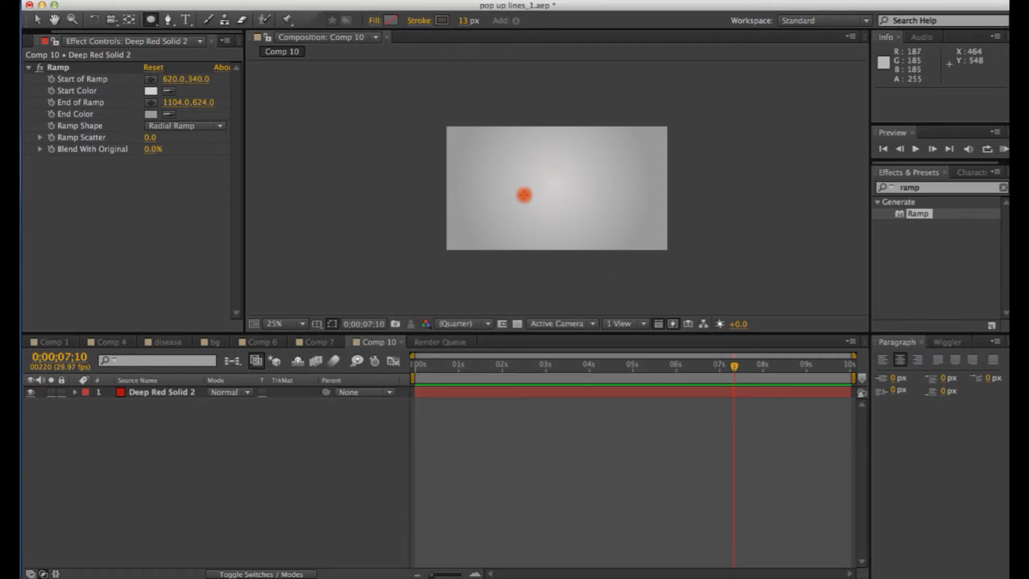
drag(527, 156, 584, 225)
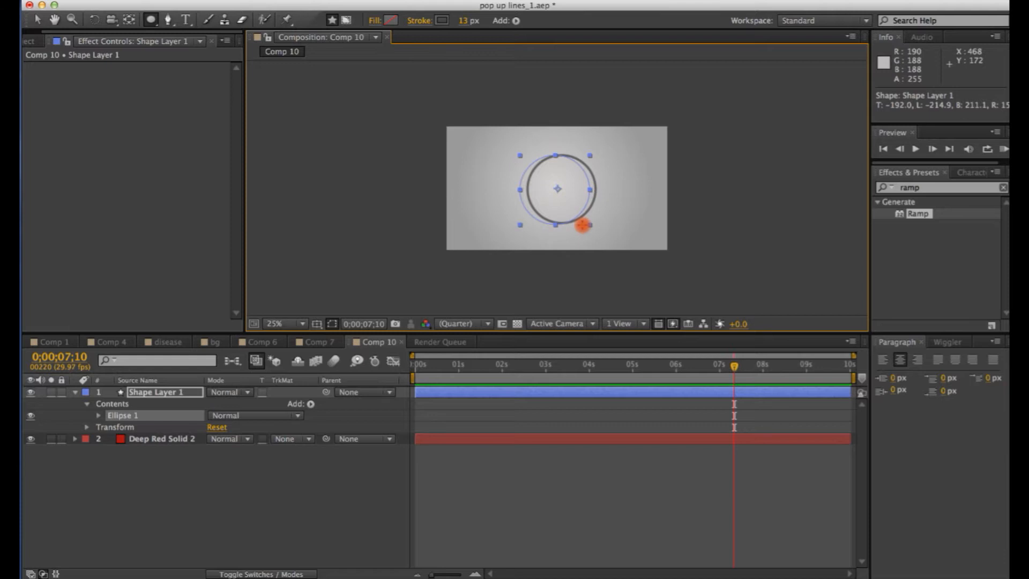
drag(582, 225, 592, 217)
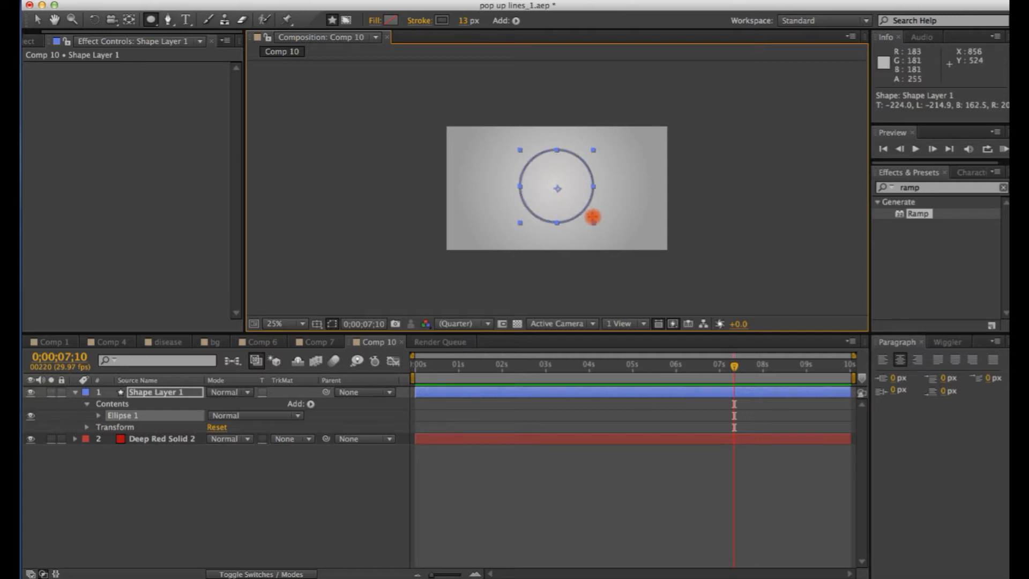
- Thicken the circle's stroke, trying 80 and 800 px, and bring it to about 1095 px to cover the frame
drag(459, 20, 658, 9)
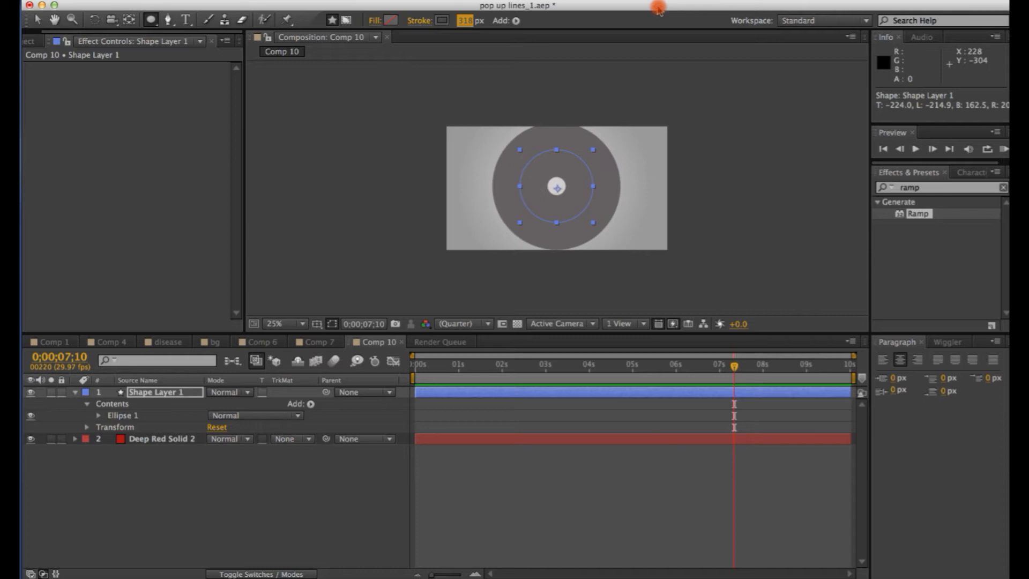
text(80)
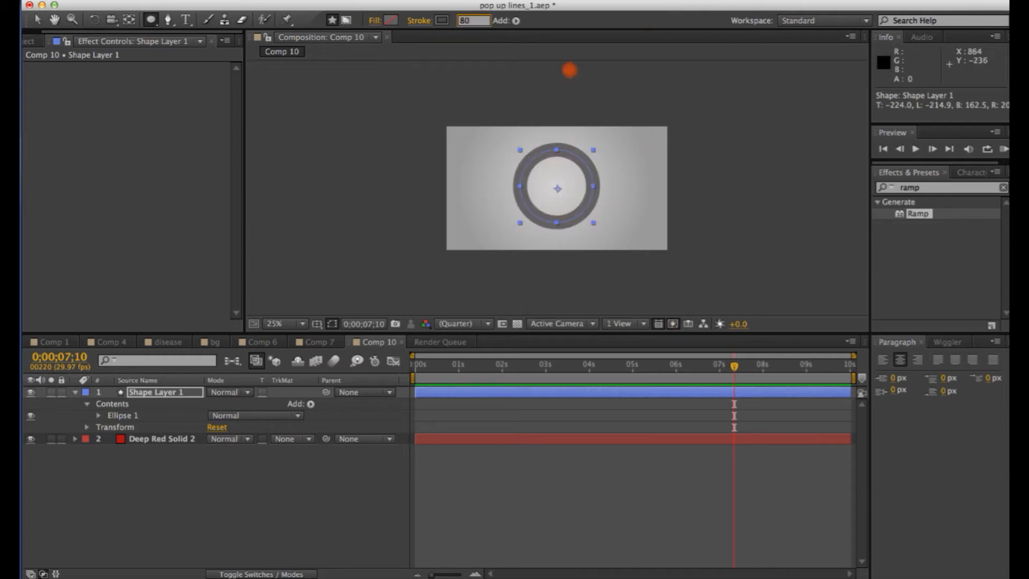
key(Return)
click(464, 21)
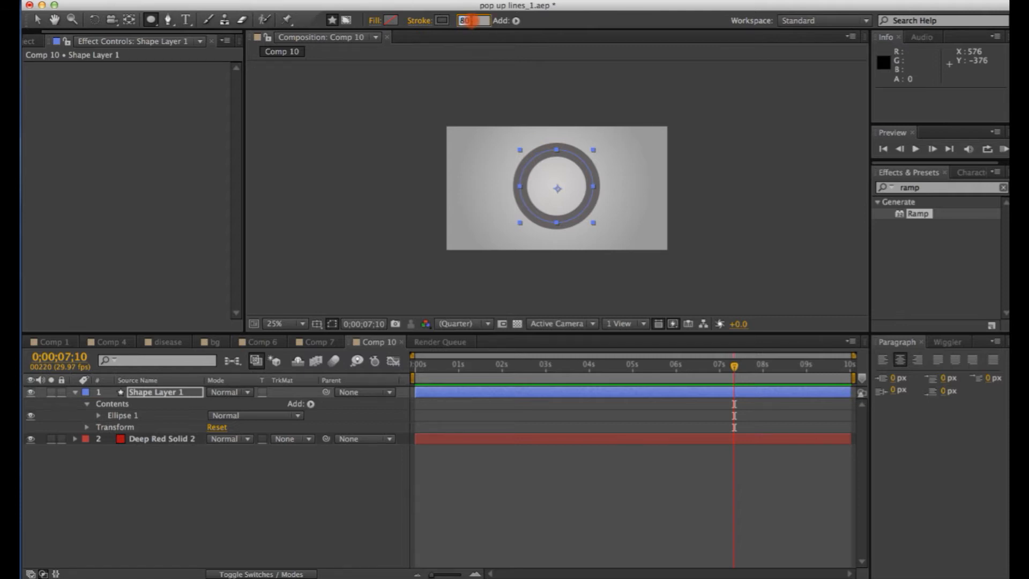
text(0)
key(Return)
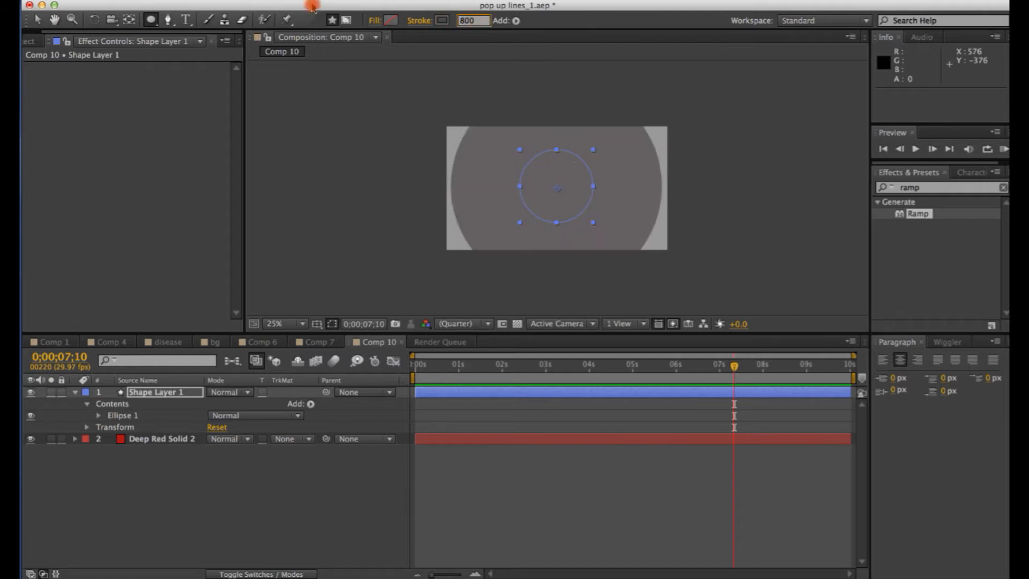
click(35, 21)
drag(471, 22, 594, 1)
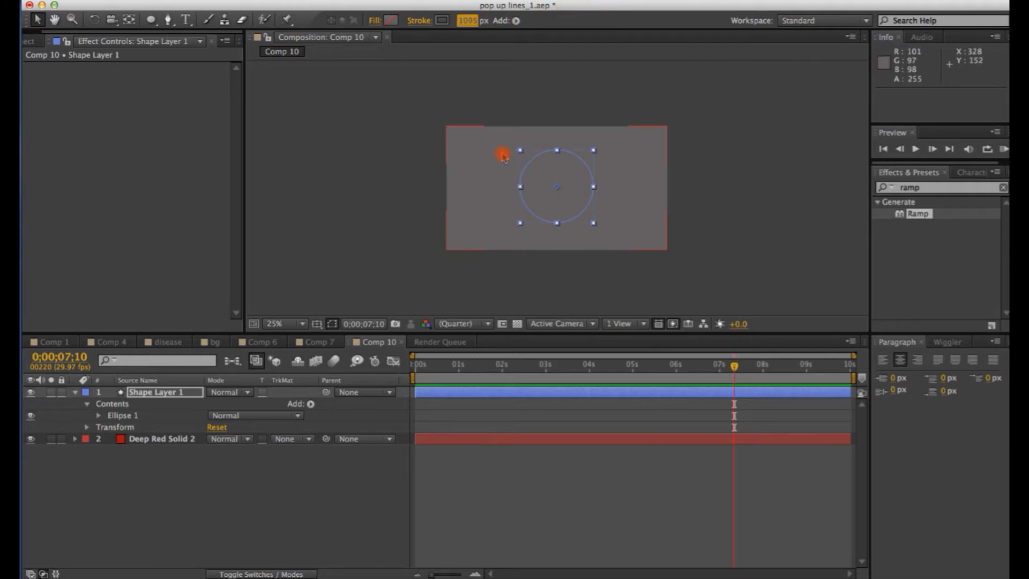
click(289, 257)
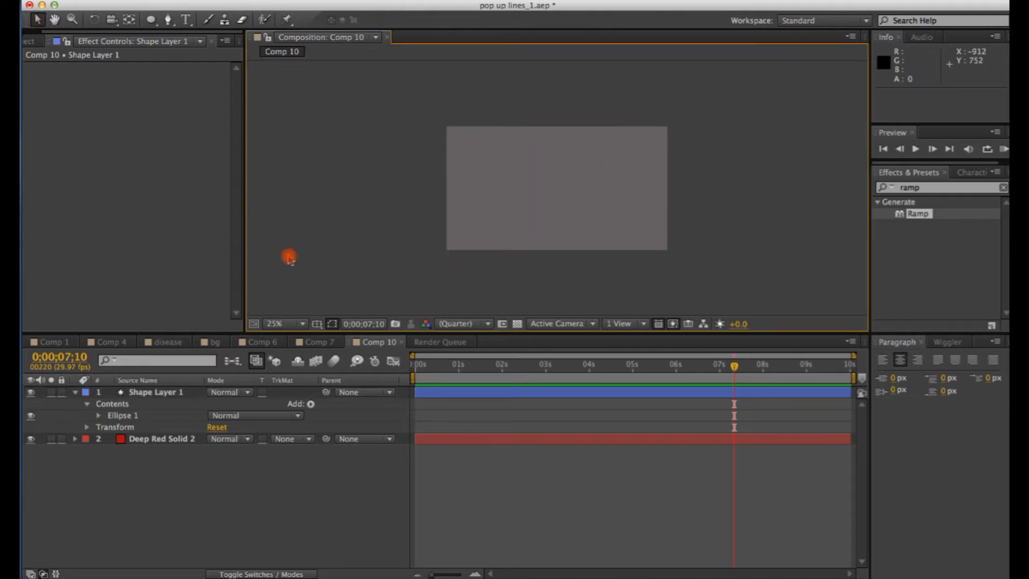
- Add a dash to the circle's stroke in Shape Layer 1 and set the dash length to 43
click(548, 216)
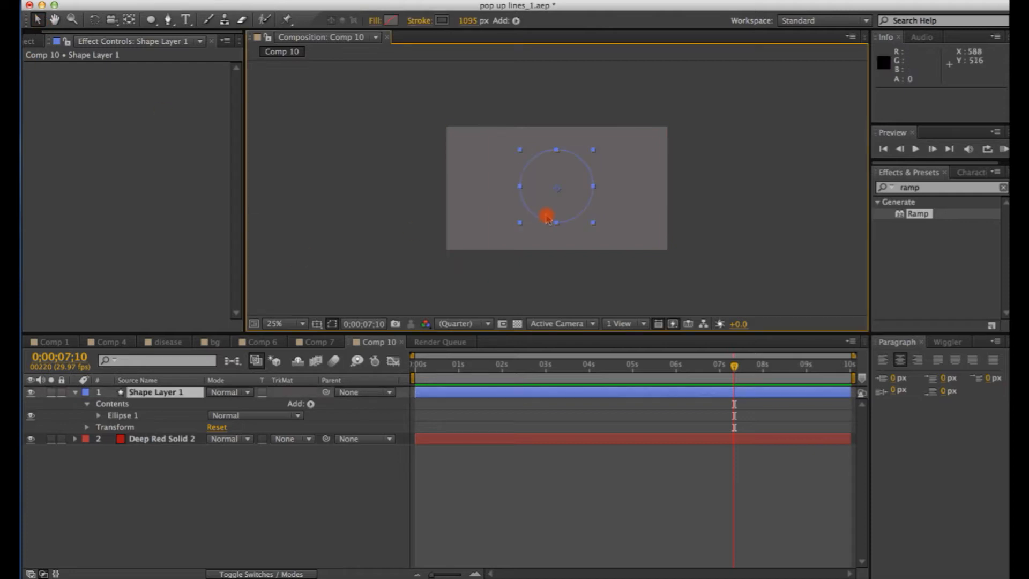
click(99, 416)
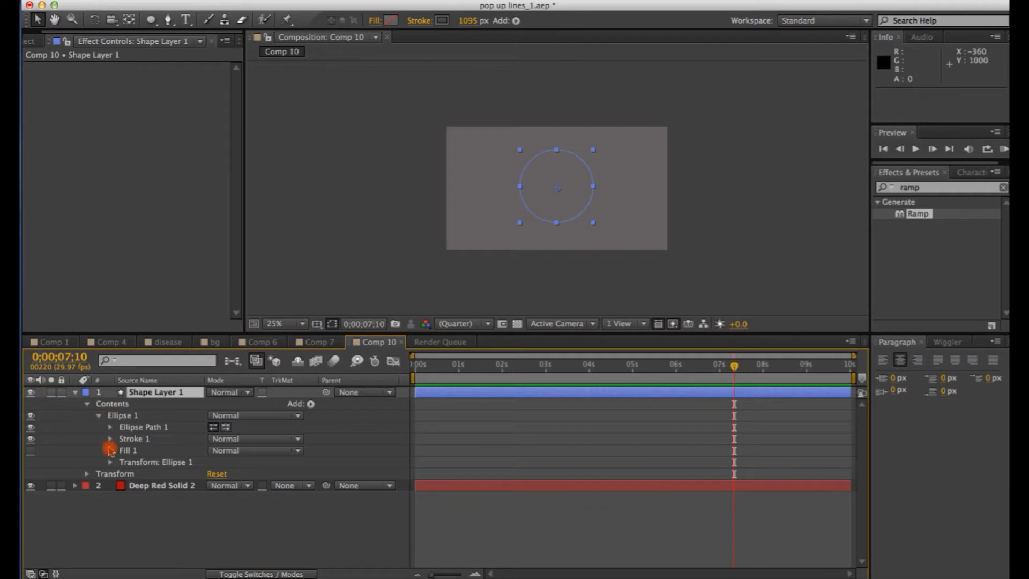
click(109, 440)
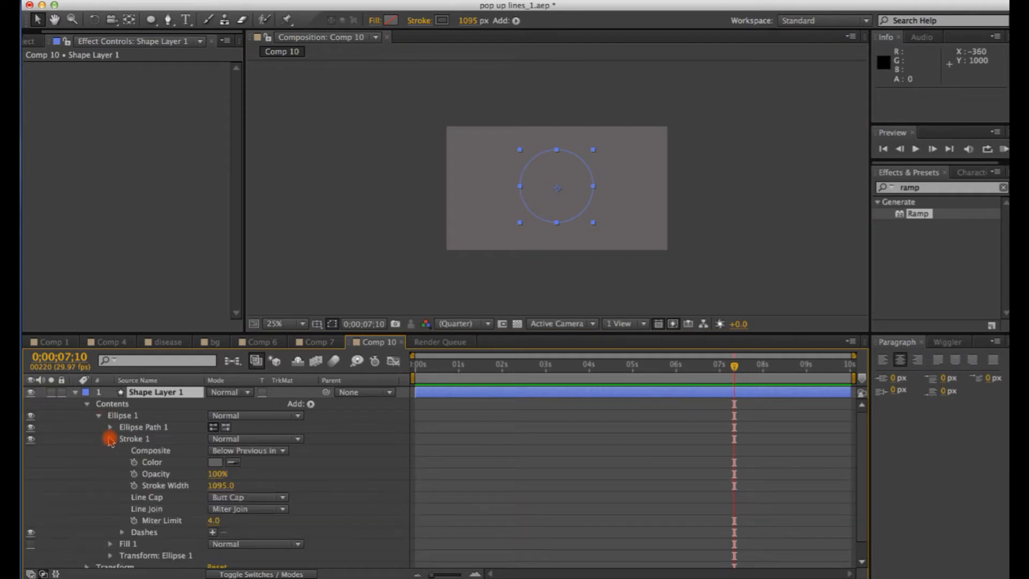
click(123, 532)
click(110, 427)
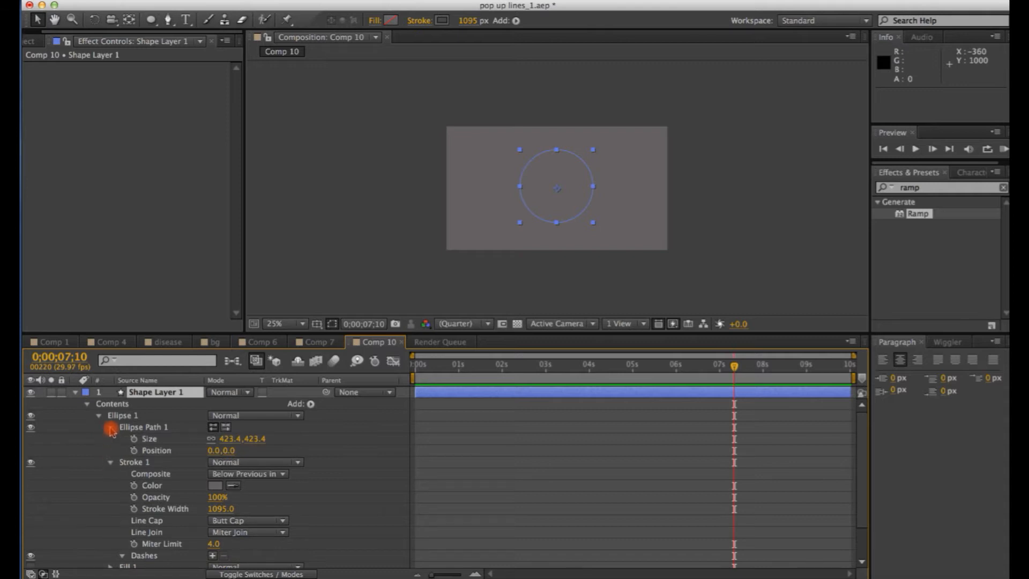
click(110, 427)
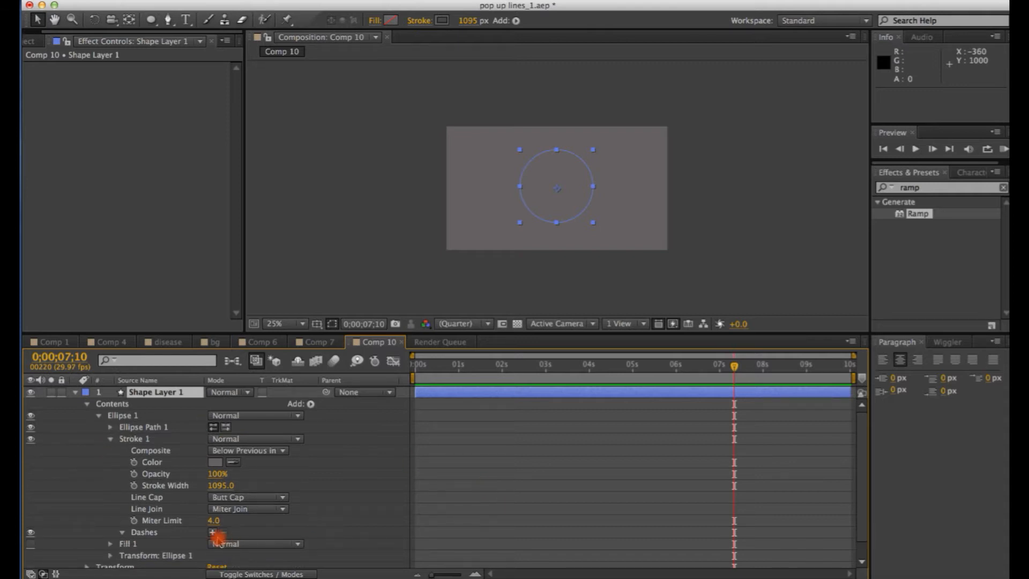
click(213, 533)
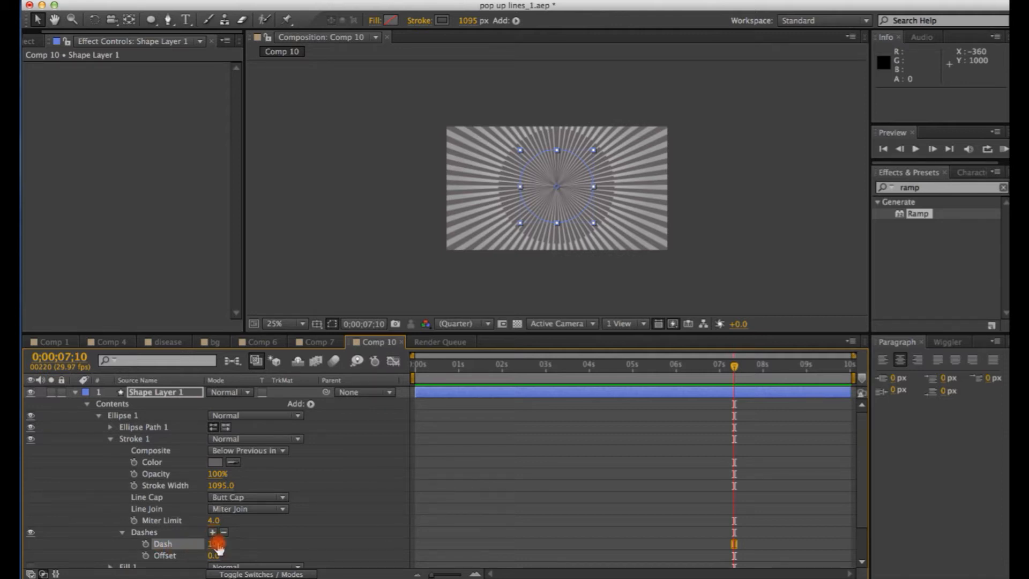
drag(218, 545, 241, 544)
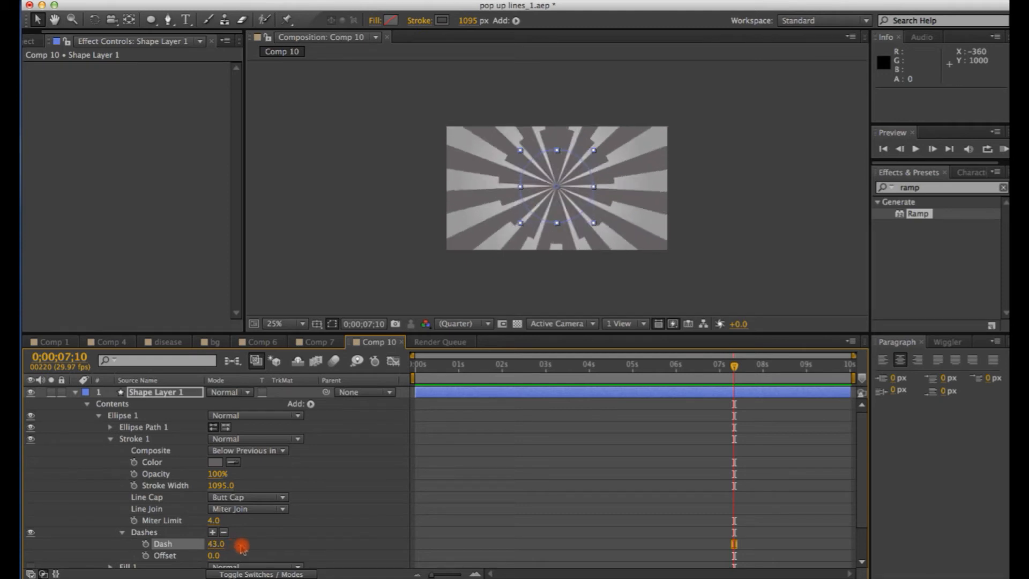
- Enlarge the ellipse path to about 652.4 by 652.4 and reduce its stroke width to about 741 px
mouse_move(469, 22)
mouse_down()
mouse_move(436, 23)
mouse_move(345, 80)
mouse_up()
mouse_move(477, 3)
mouse_down()
mouse_move(453, 22)
mouse_move(265, 377)
mouse_up()
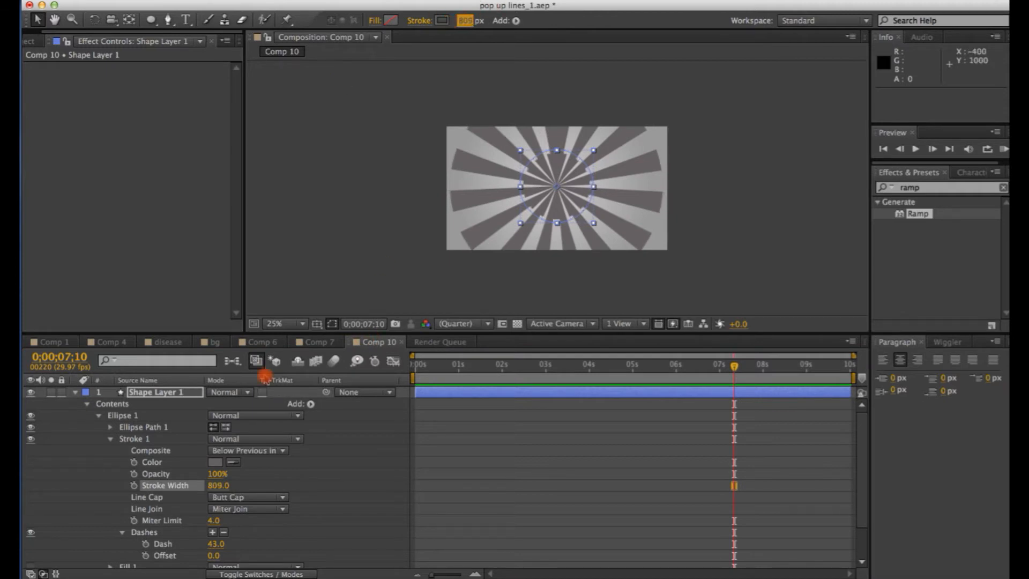
click(111, 426)
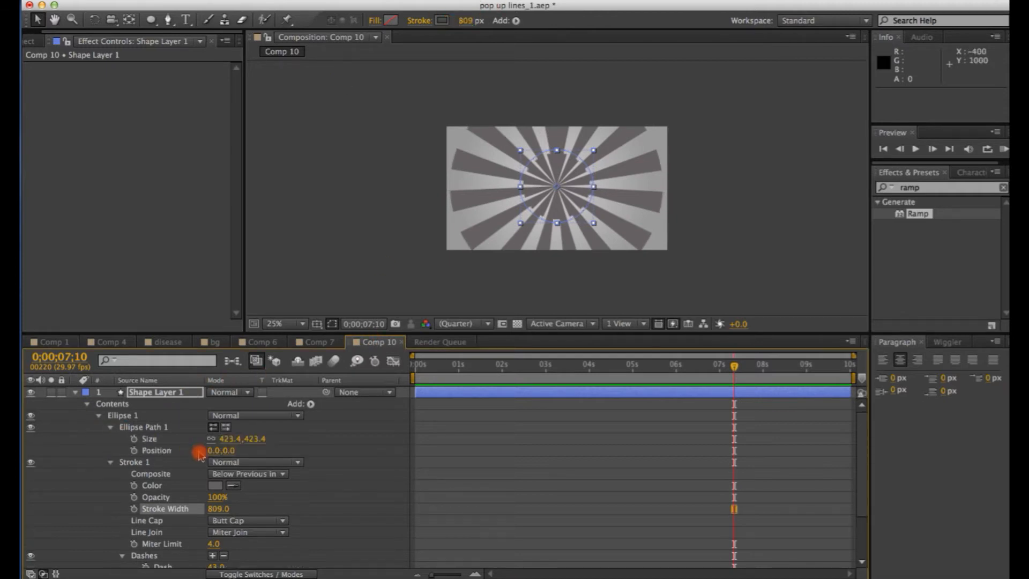
drag(233, 438, 363, 413)
drag(464, 23, 419, 31)
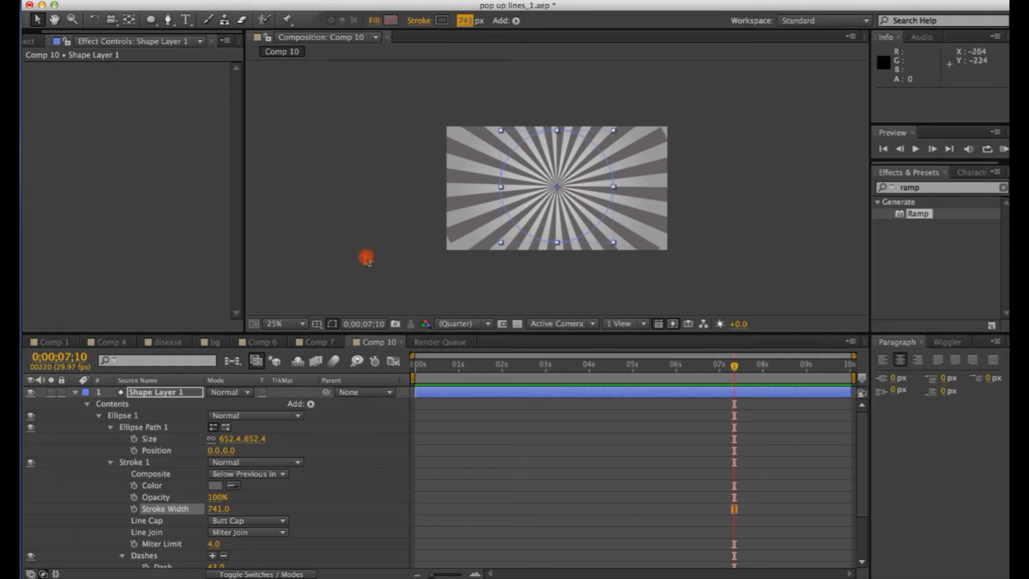
- Enlarge the ellipse path to about 735.4 by 735.4 and increase the stroke's dash length to 95
drag(231, 438, 292, 440)
click(216, 556)
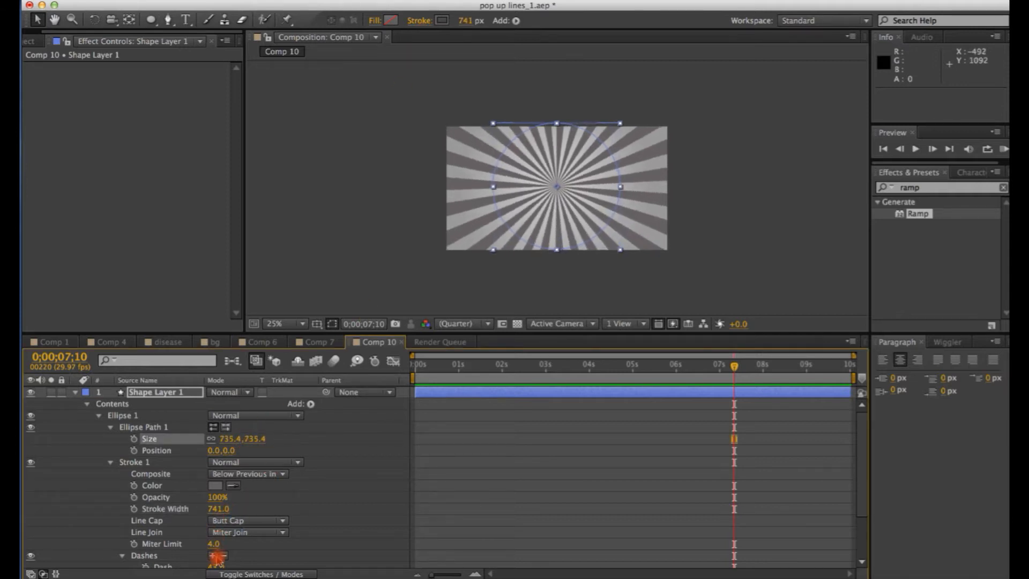
drag(213, 566, 242, 558)
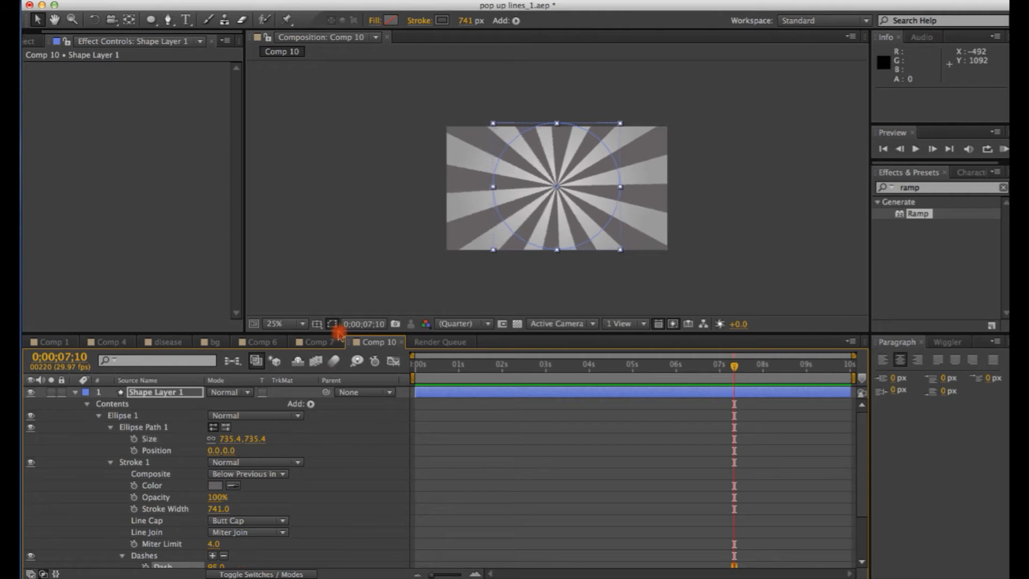
click(343, 312)
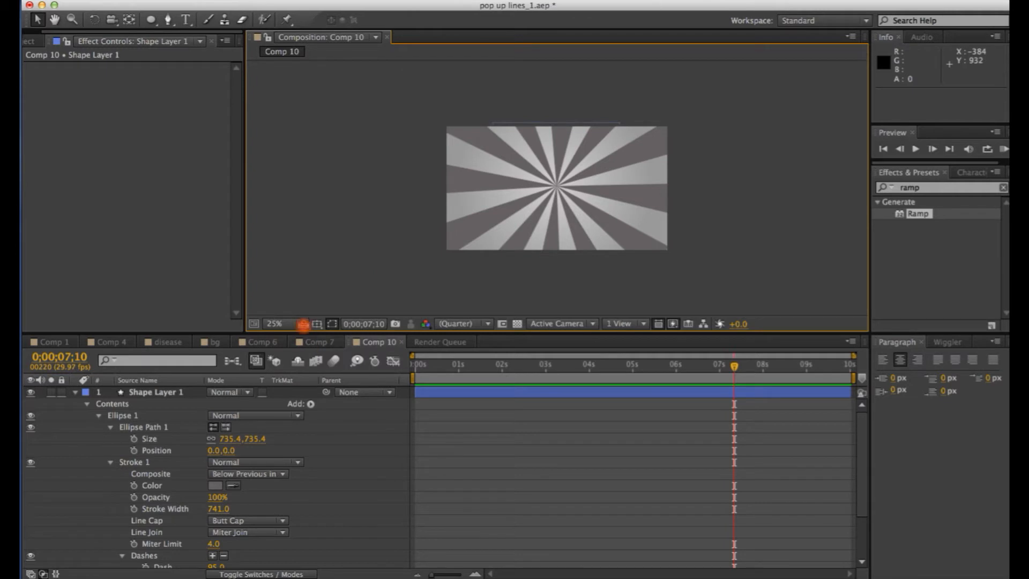
- Collapse Shape Layer 1's properties, reveal its opacity and lower it to 15%
drag(303, 334, 294, 229)
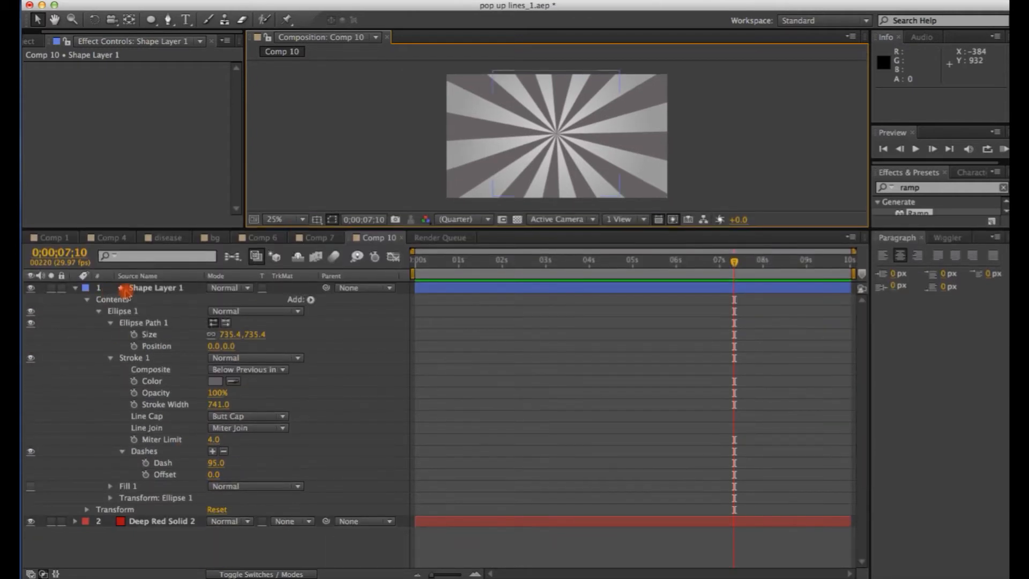
click(109, 290)
click(75, 289)
click(148, 288)
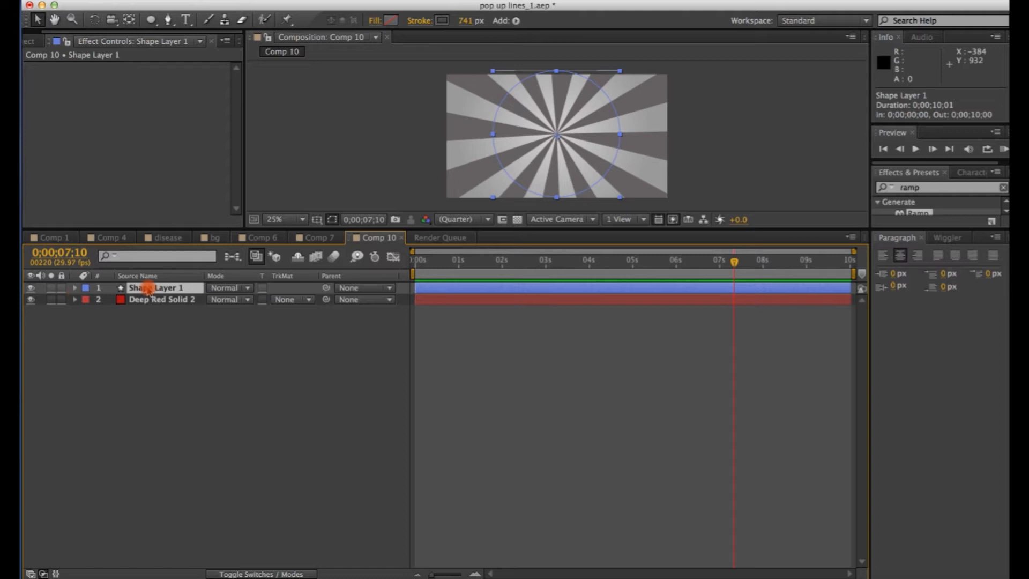
key(alt+shift+t)
drag(218, 299, 152, 301)
click(379, 177)
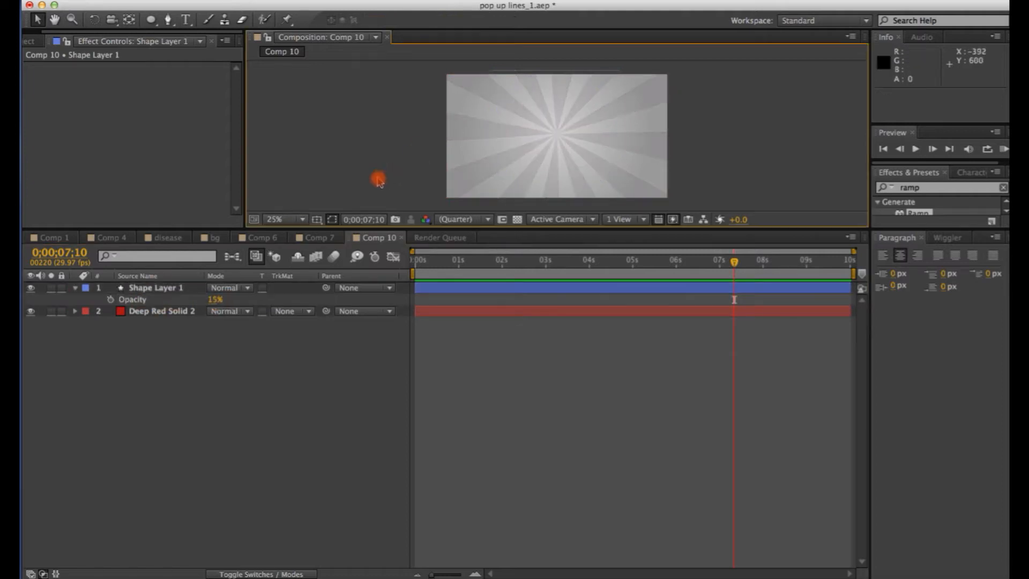
- Add an opacity keyframe of 0% to Shape Layer 1 at 0;00;00;00
drag(732, 265, 401, 268)
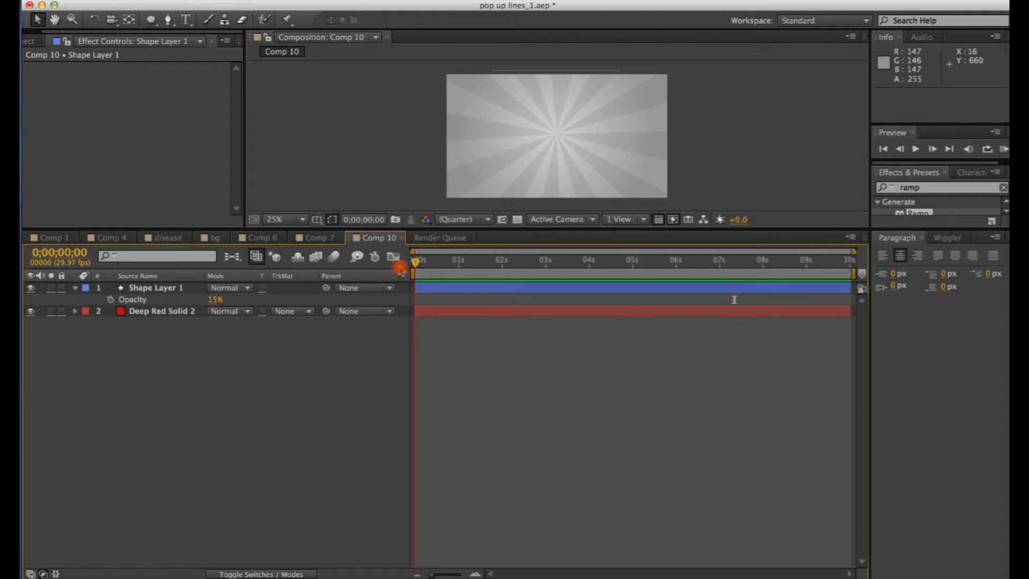
click(115, 300)
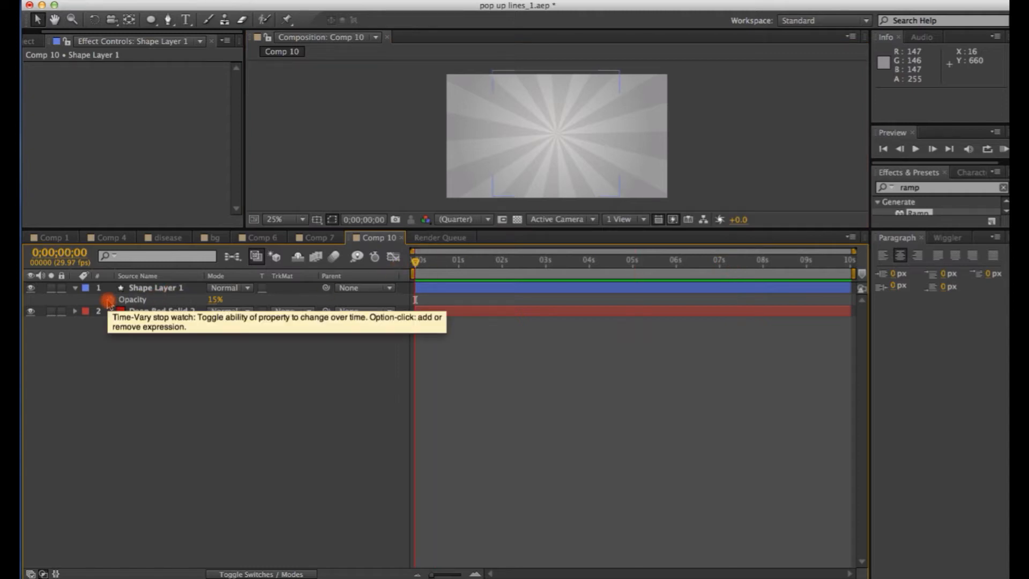
click(109, 302)
drag(208, 299, 196, 299)
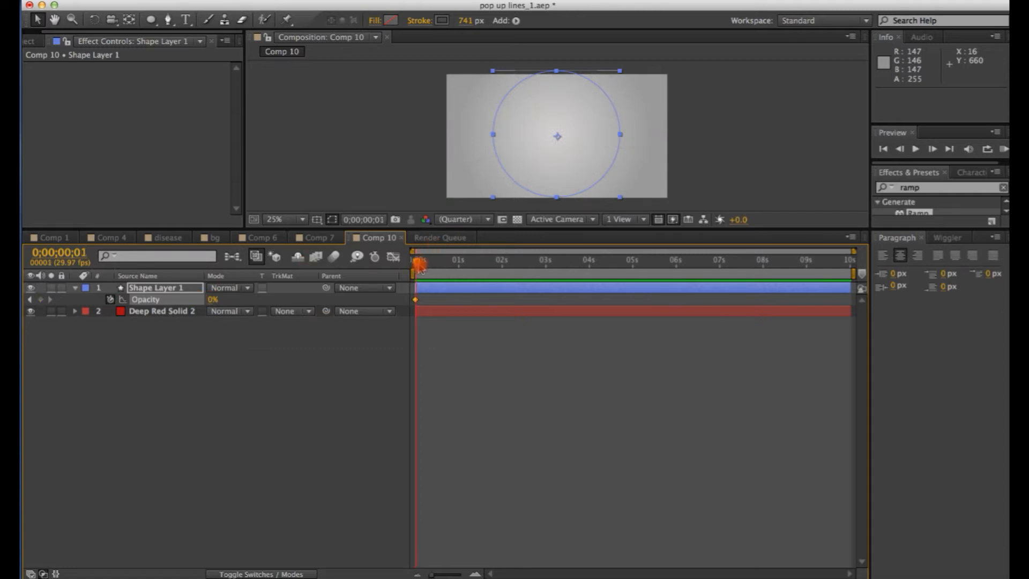
- Add a second opacity keyframe of 23% to Shape Layer 1 at 0;00;00;04 and preview the fade up to frame 6
click(213, 300)
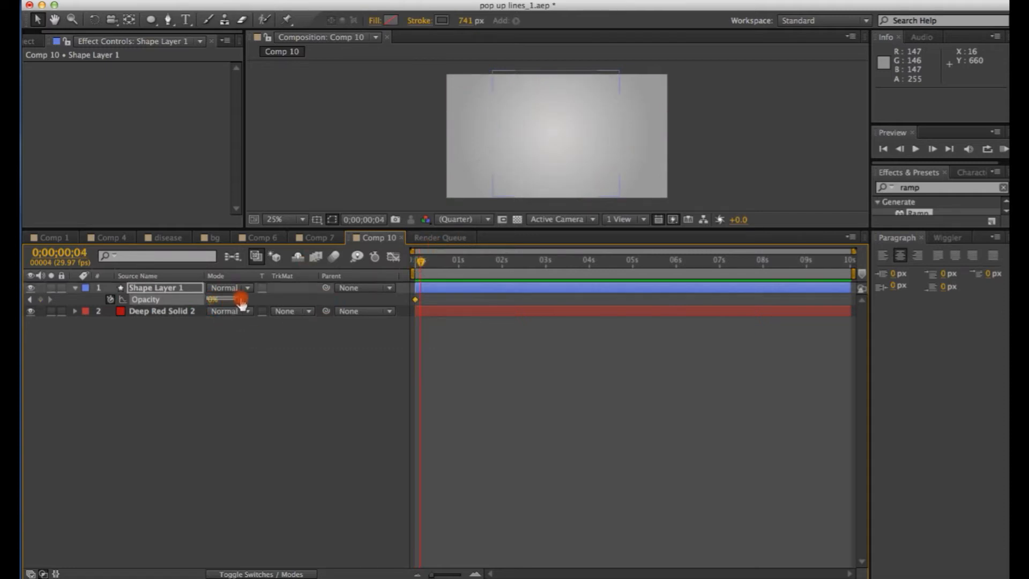
click(217, 302)
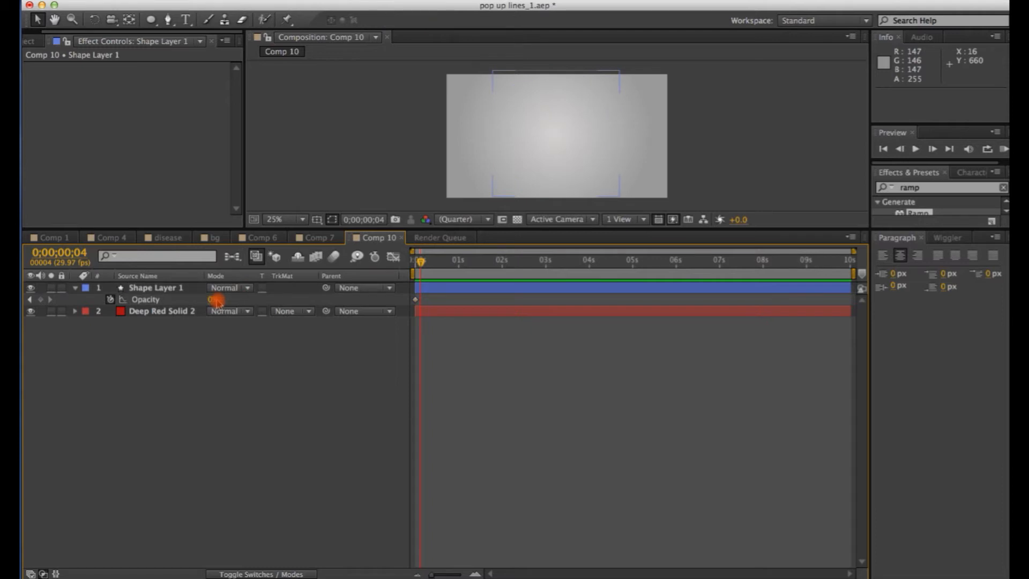
drag(212, 304, 219, 301)
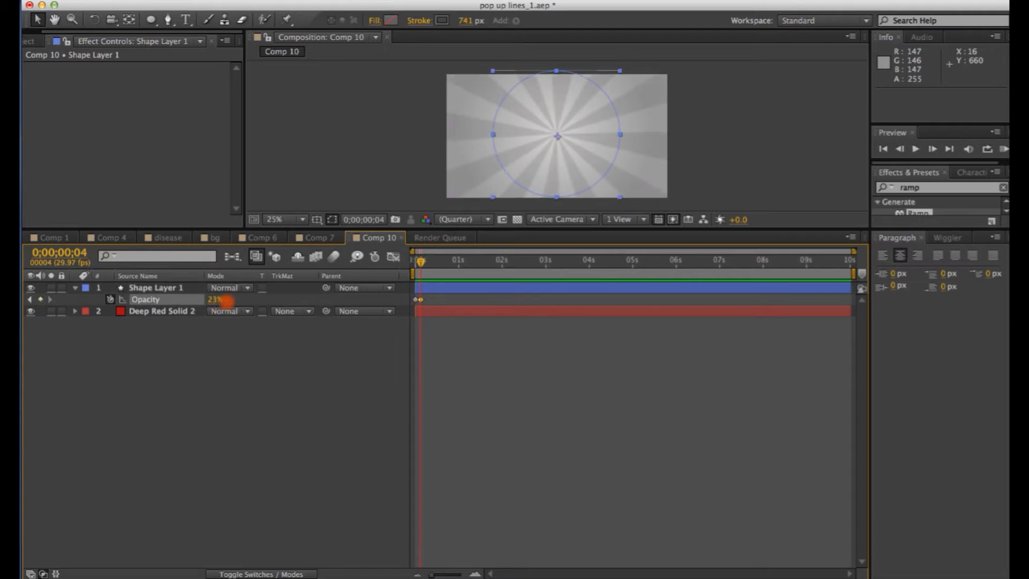
click(314, 394)
drag(419, 260, 422, 263)
drag(469, 229, 470, 257)
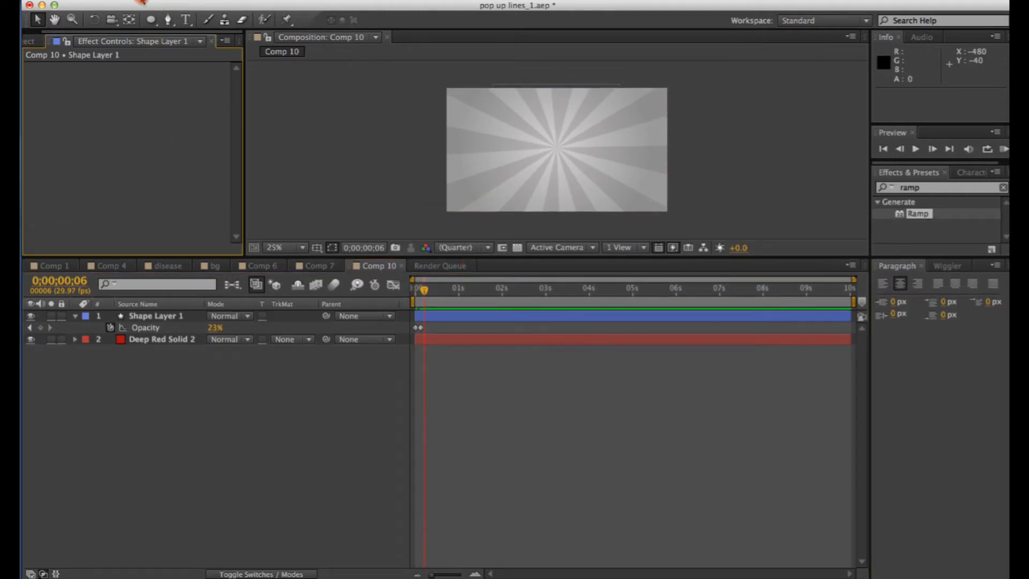
- Start a file import and browse through the Adobe After Effects CS6 training folder to all folders inside Aftereffect sclasses
click(140, 2)
mouse_move(277, 156)
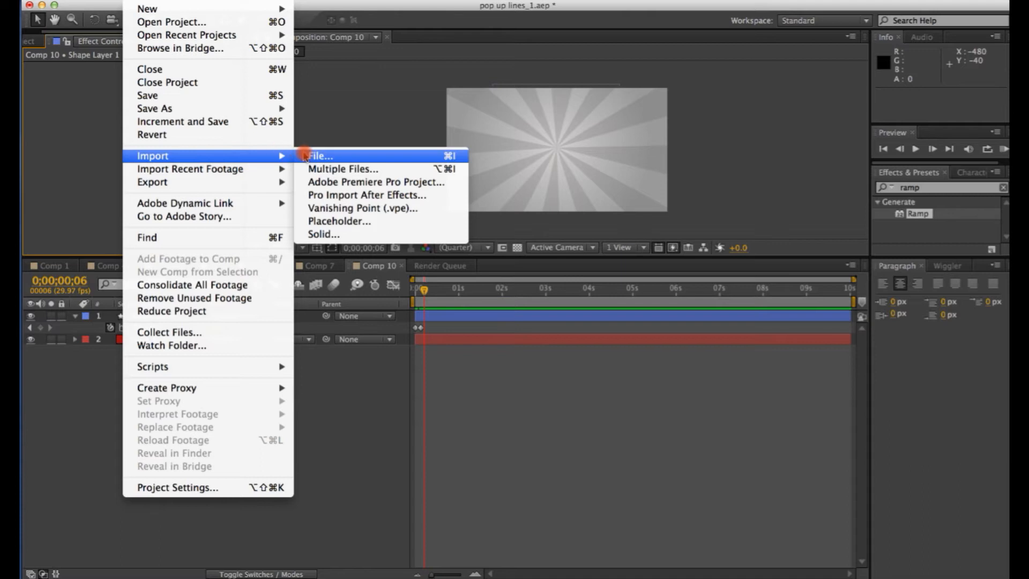
click(437, 155)
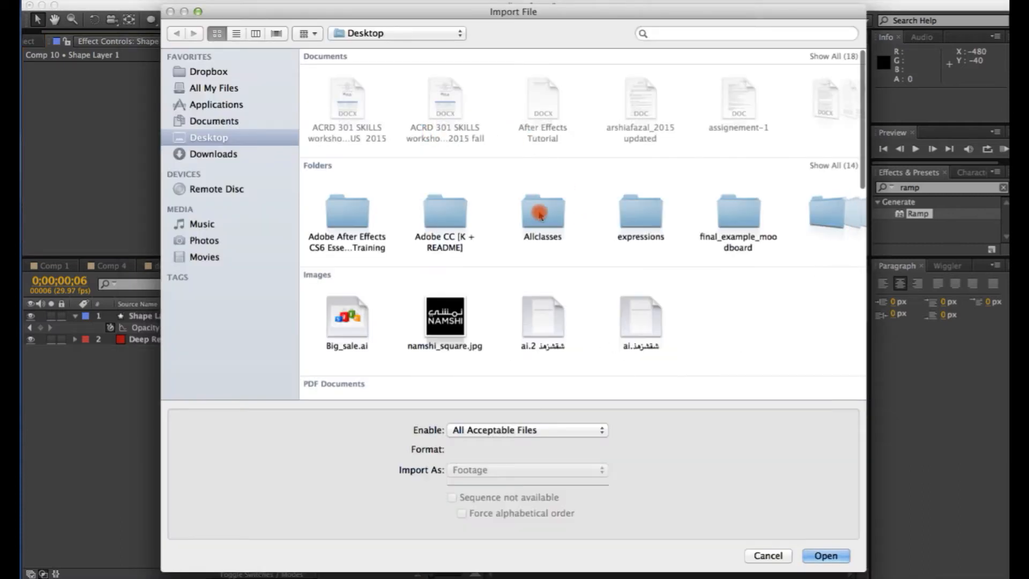
double_click(347, 217)
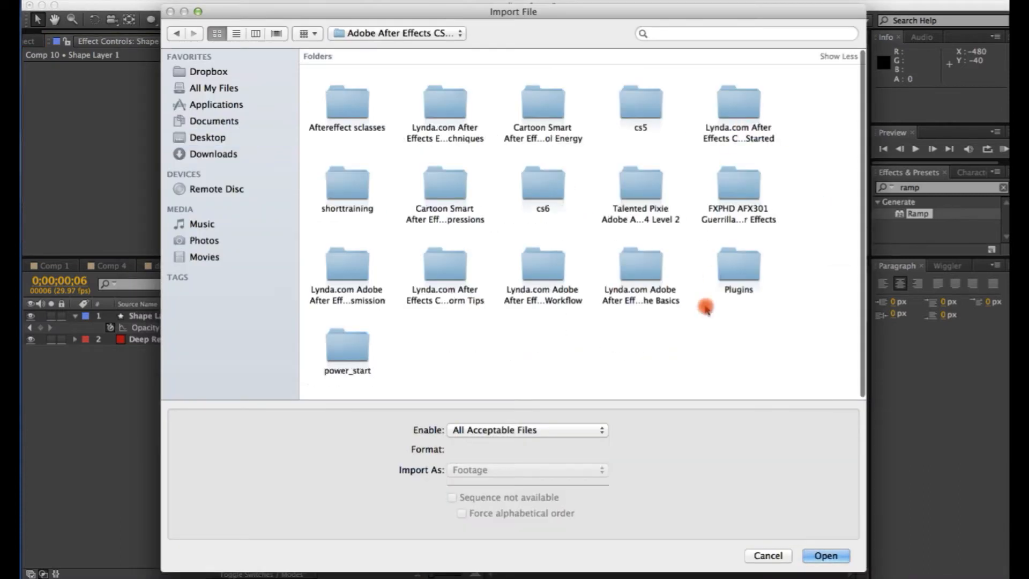
click(329, 106)
double_click(329, 106)
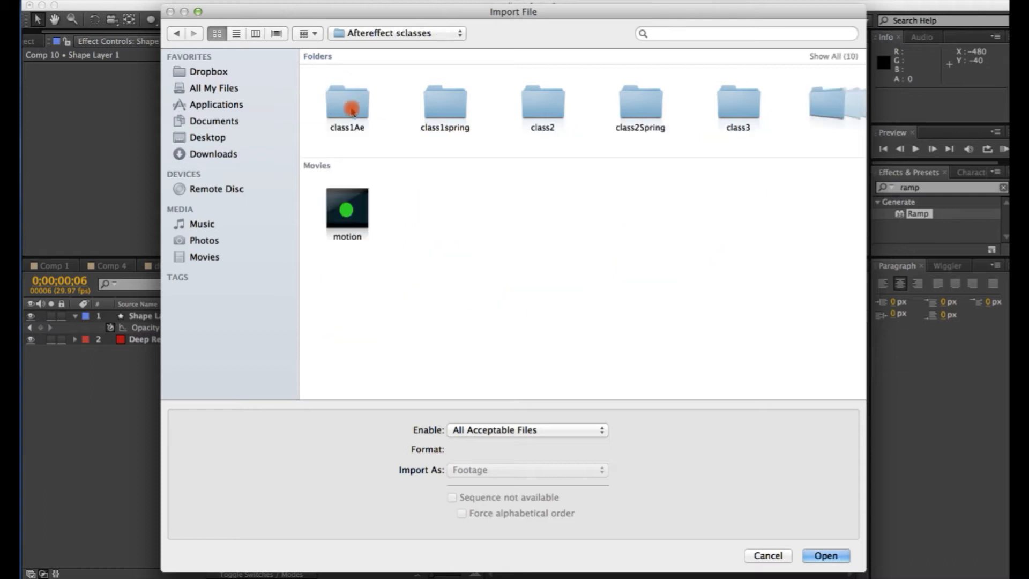
click(821, 55)
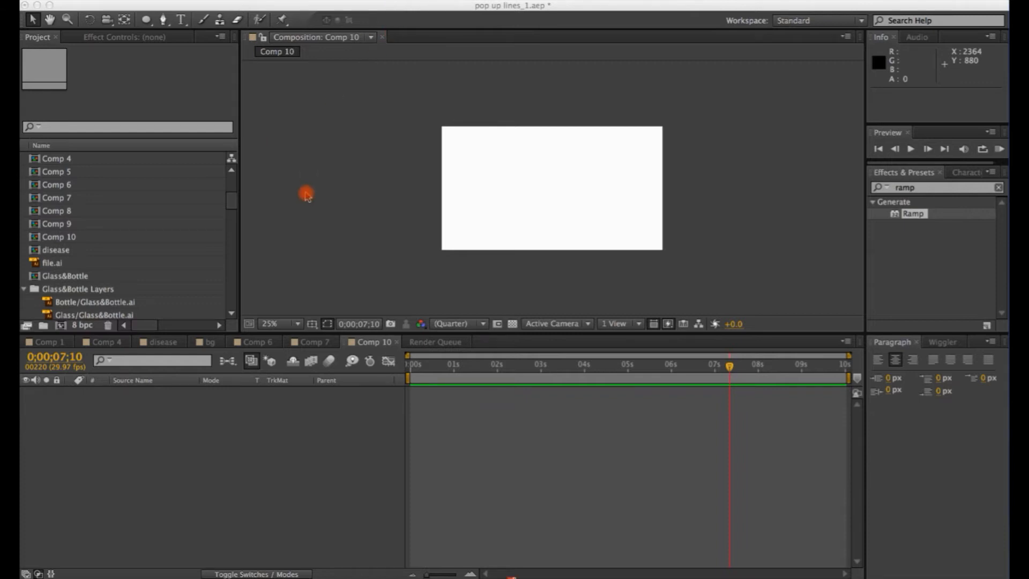
- Create a new deep red solid layer in the empty Comp 10
mouse_move(139, 6)
mouse_down()
mouse_move(181, 151)
mouse_move(124, 4)
mouse_move(143, 4)
mouse_up()
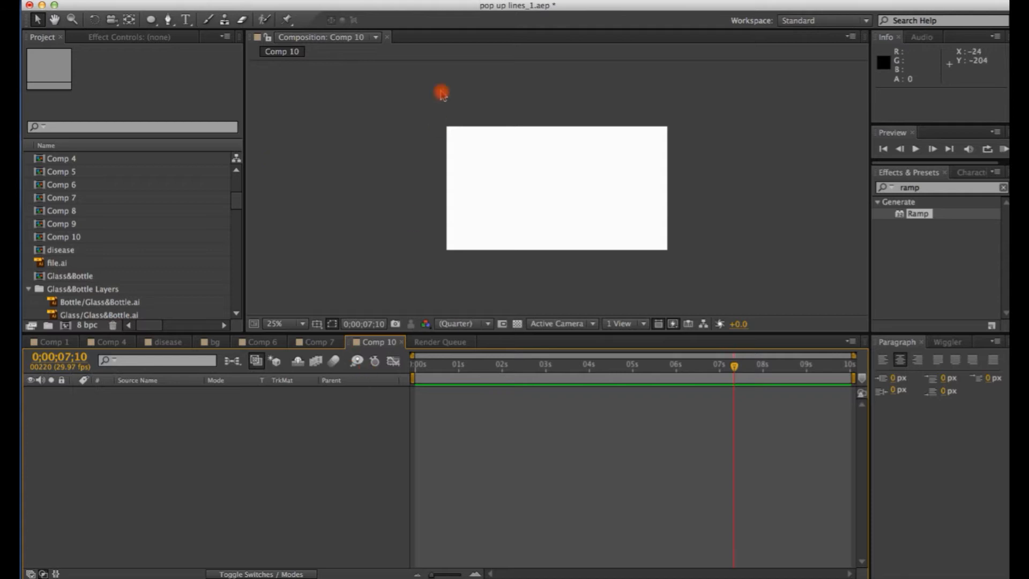
click(278, 2)
mouse_move(288, 10)
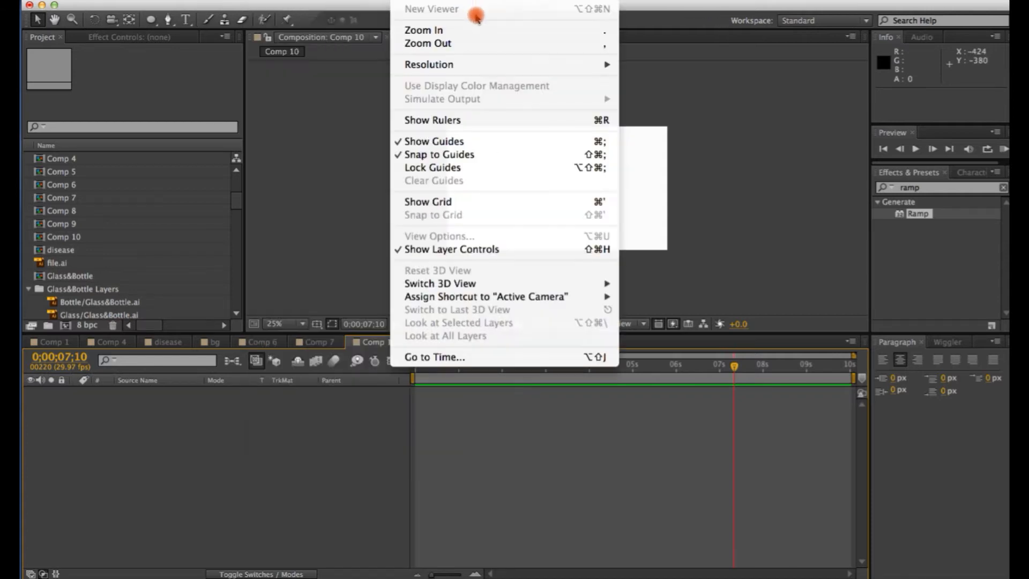
click(526, 26)
click(667, 417)
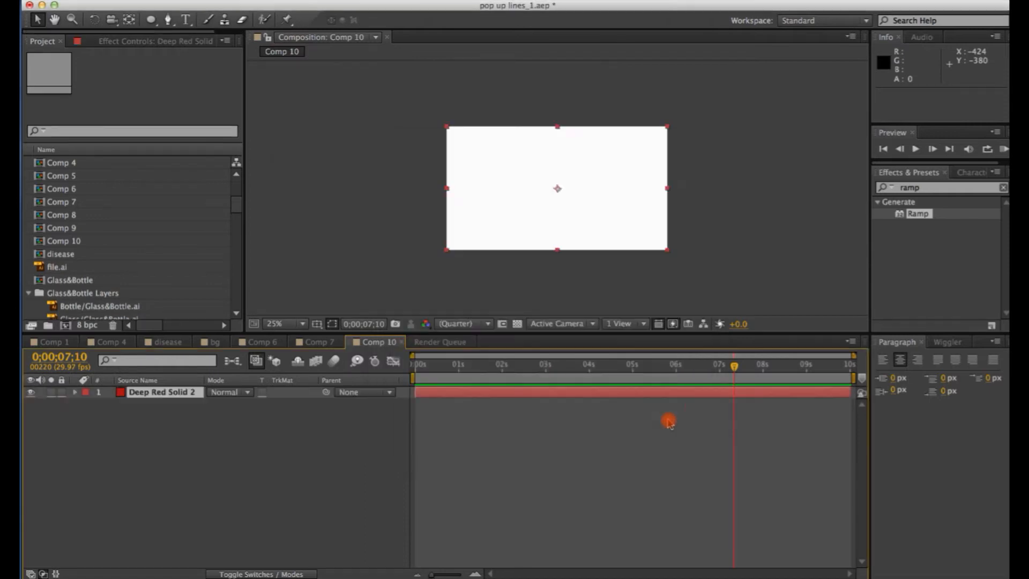
- Apply the Ramp effect to the solid layer and set its ramp shape to Radial Ramp
drag(915, 217, 730, 395)
click(176, 125)
click(170, 151)
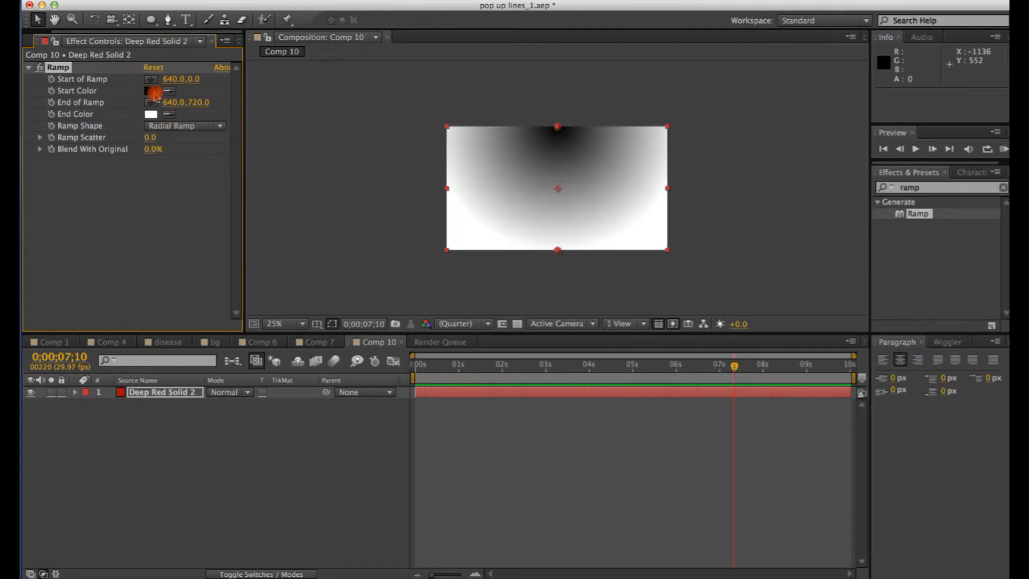
- Set the ramp's start color to light grey D6D3D3 and its end color to medium grey 9B9B9B
click(153, 92)
click(352, 325)
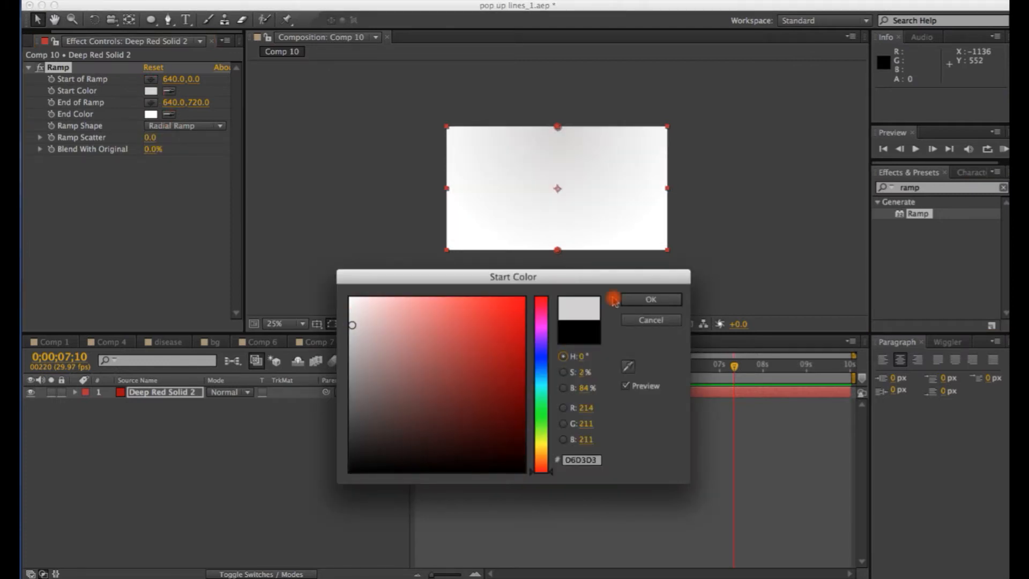
click(651, 299)
click(151, 115)
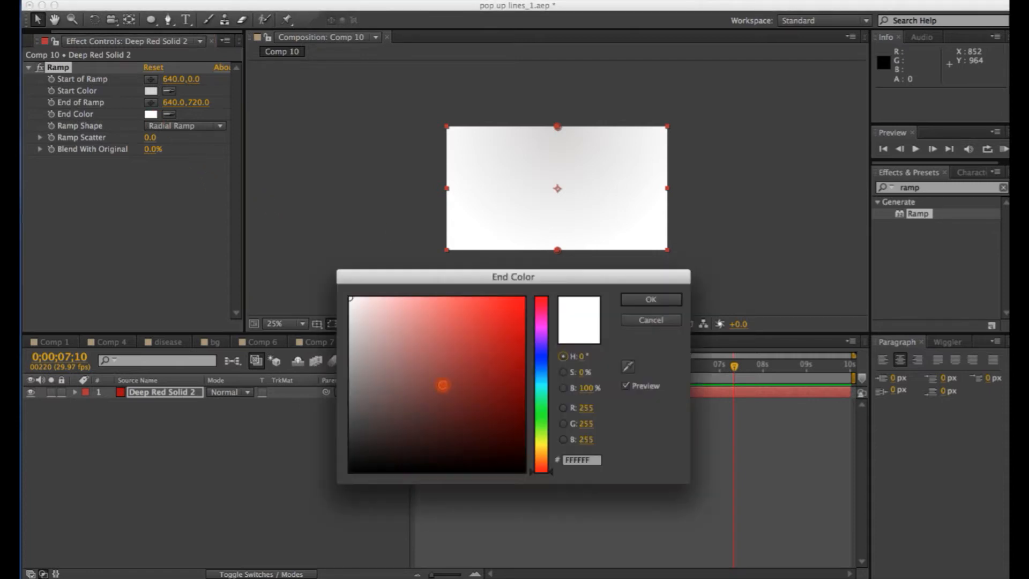
drag(349, 392, 322, 367)
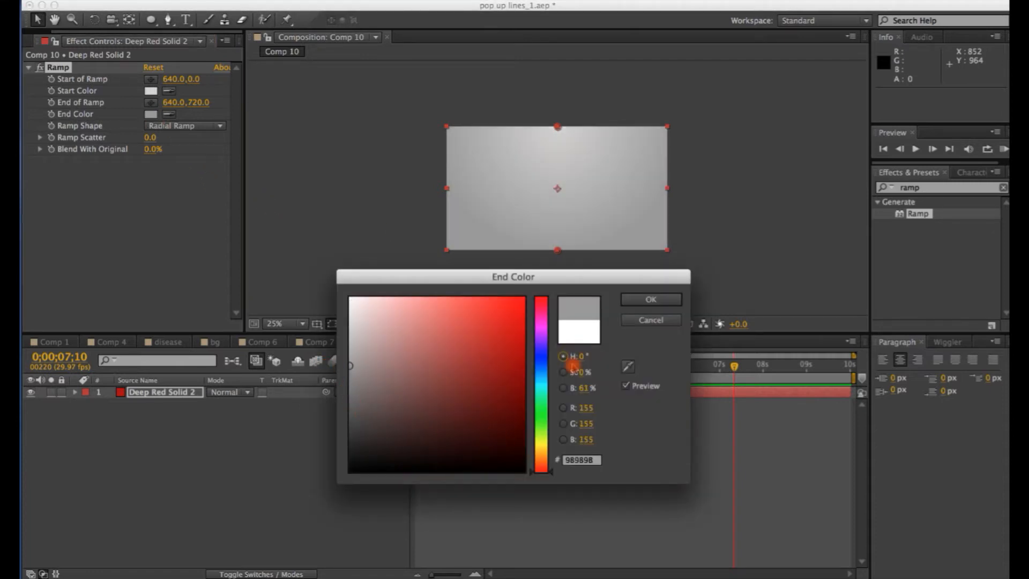
click(649, 298)
- Move the ramp's start point to about 620, 340 near the frame's center and its end point to about 1104, 624
drag(557, 250, 576, 288)
drag(557, 126, 554, 186)
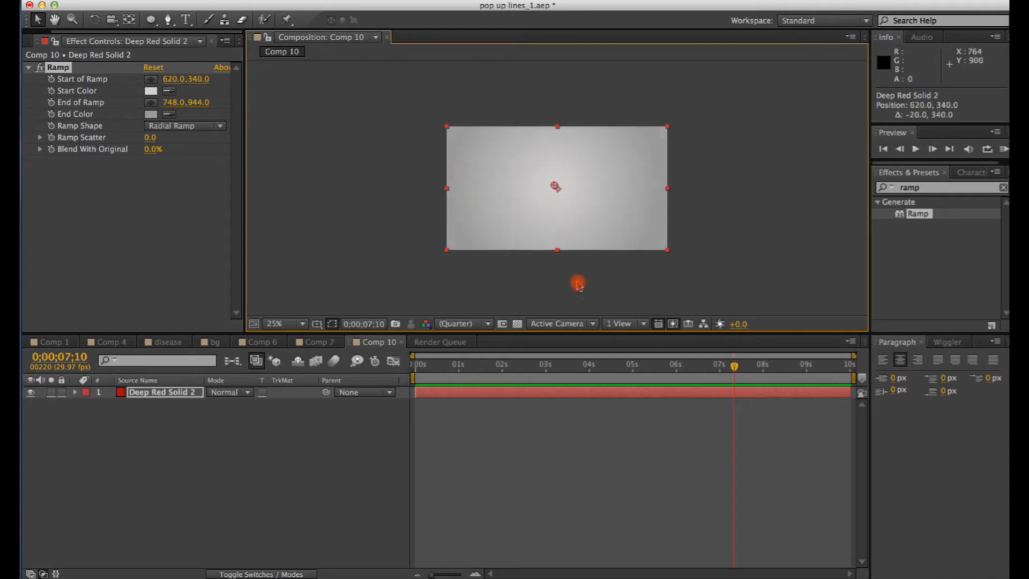
drag(576, 294, 635, 241)
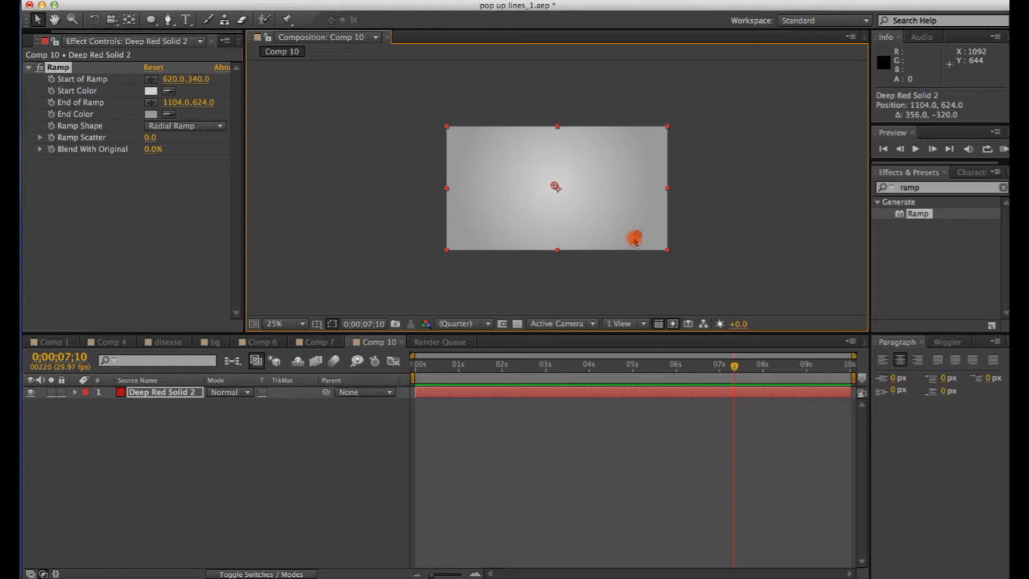
click(367, 226)
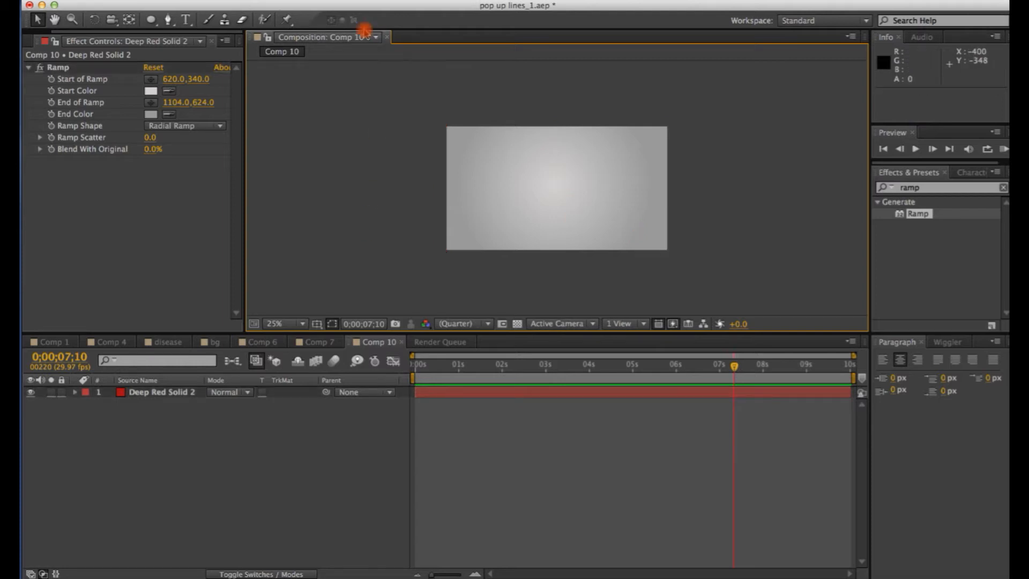
- Activate the Ellipse tool with no layer selected and set the shape fill to None
click(153, 21)
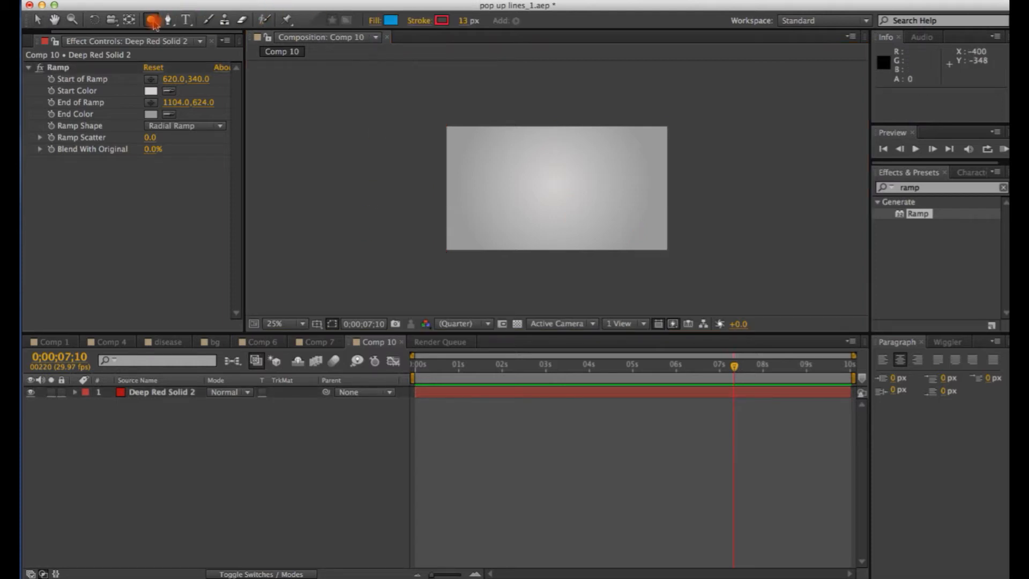
click(391, 20)
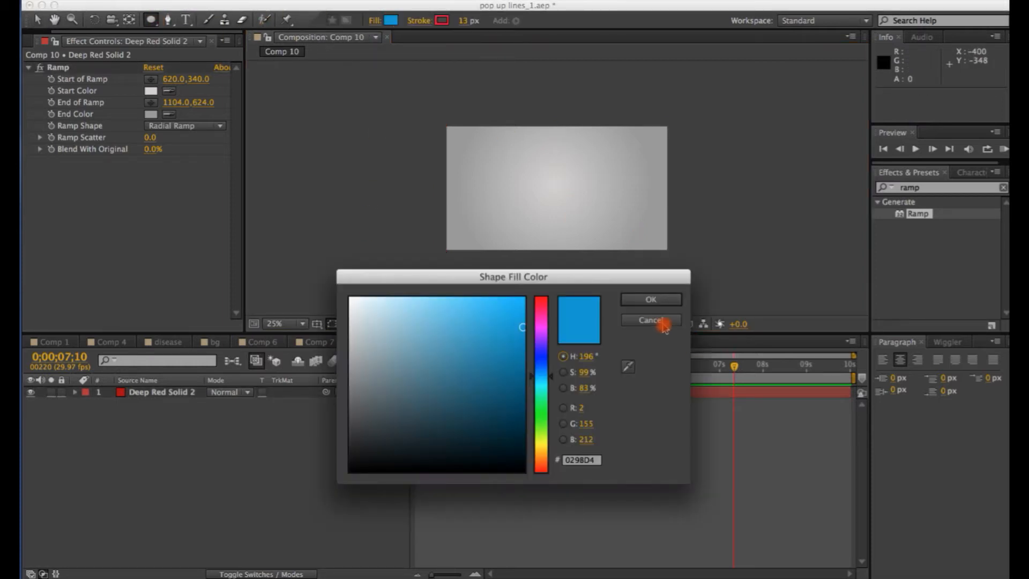
click(660, 321)
click(374, 20)
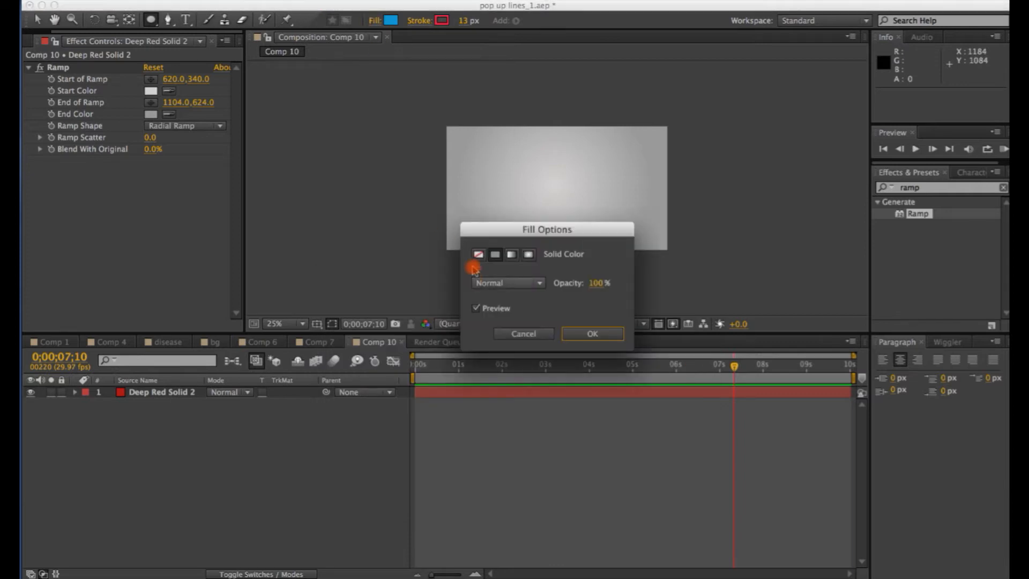
click(477, 254)
click(584, 334)
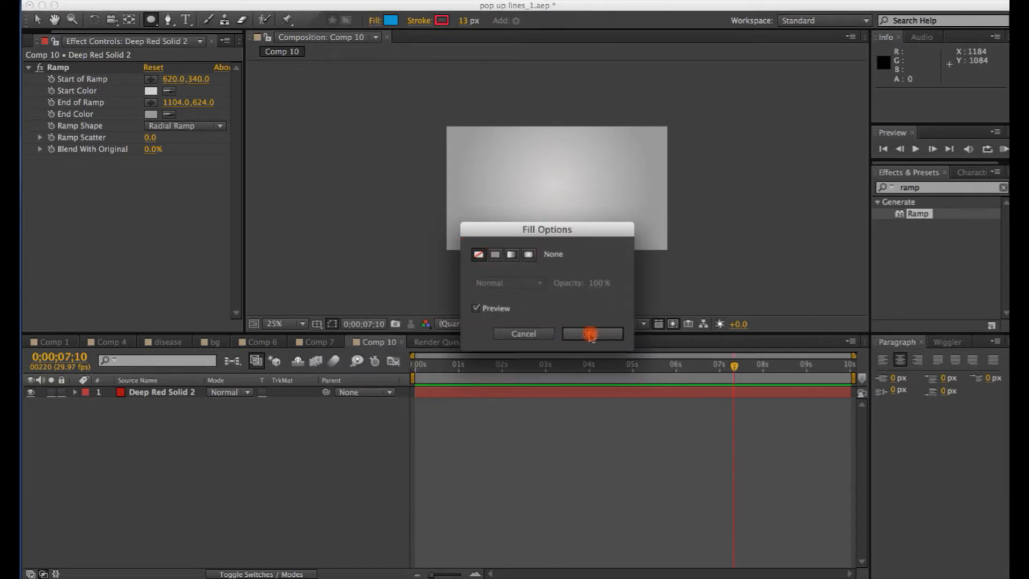
- Set the shape stroke color to dark grey 656162 and draw a circle about 403 px across near the frame's center
click(439, 21)
click(354, 402)
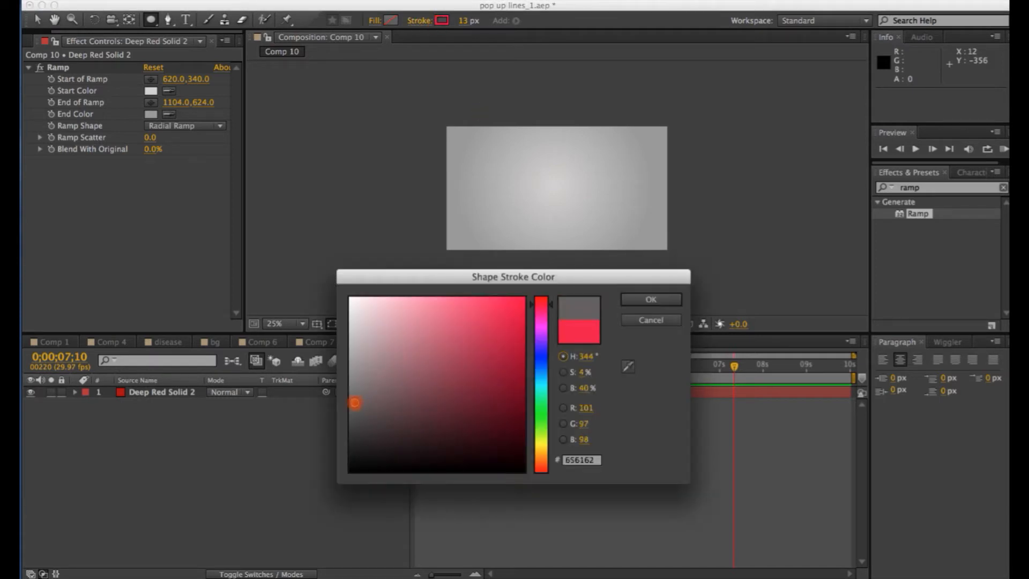
click(636, 295)
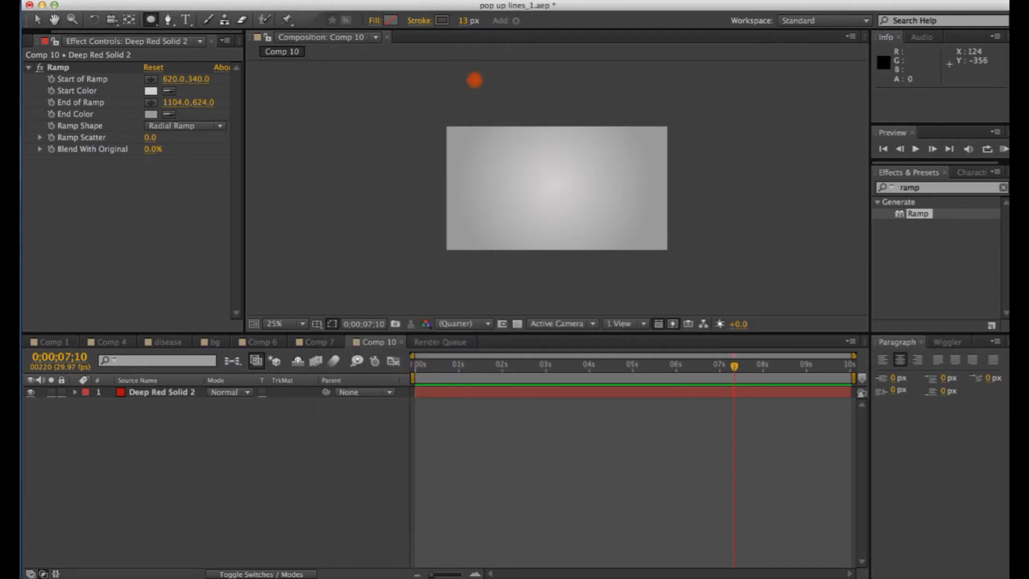
drag(528, 156, 584, 225)
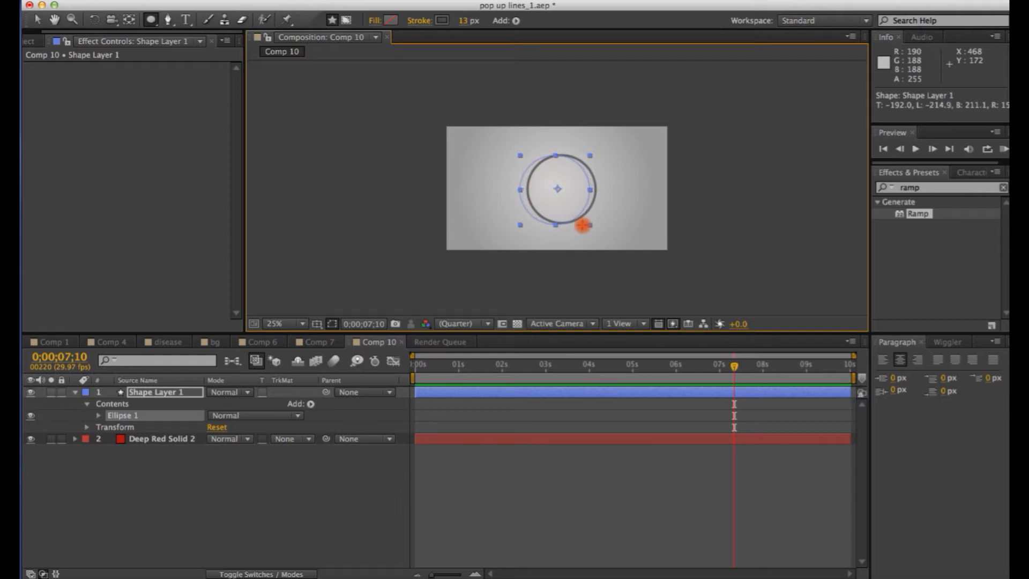
- Finish drawing the circle at about 423 px across near the frame's center and set its stroke width to 800 px
drag(582, 225, 591, 217)
mouse_move(463, 20)
mouse_down()
mouse_move(673, 11)
mouse_move(659, 7)
mouse_up()
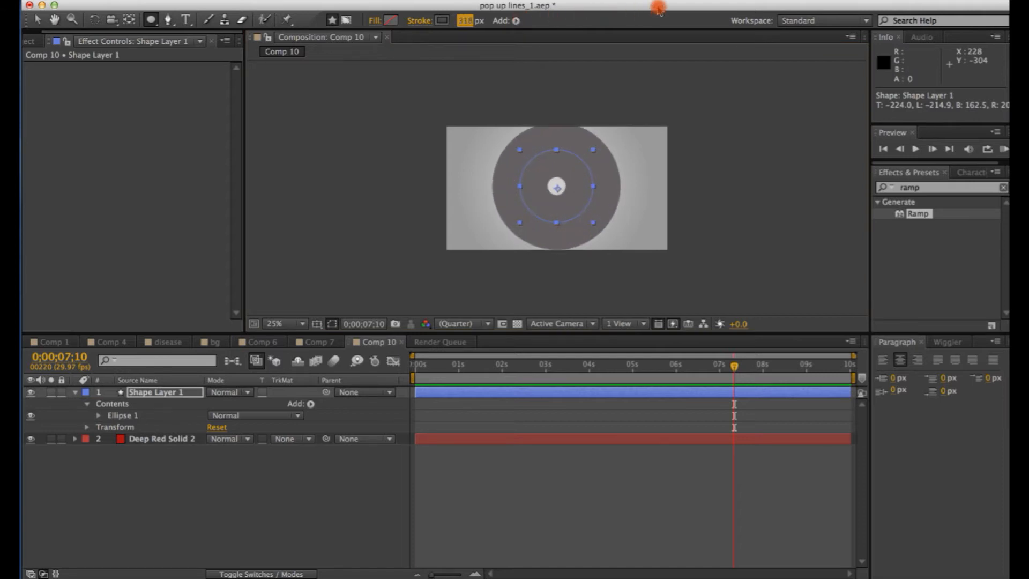
text(80)
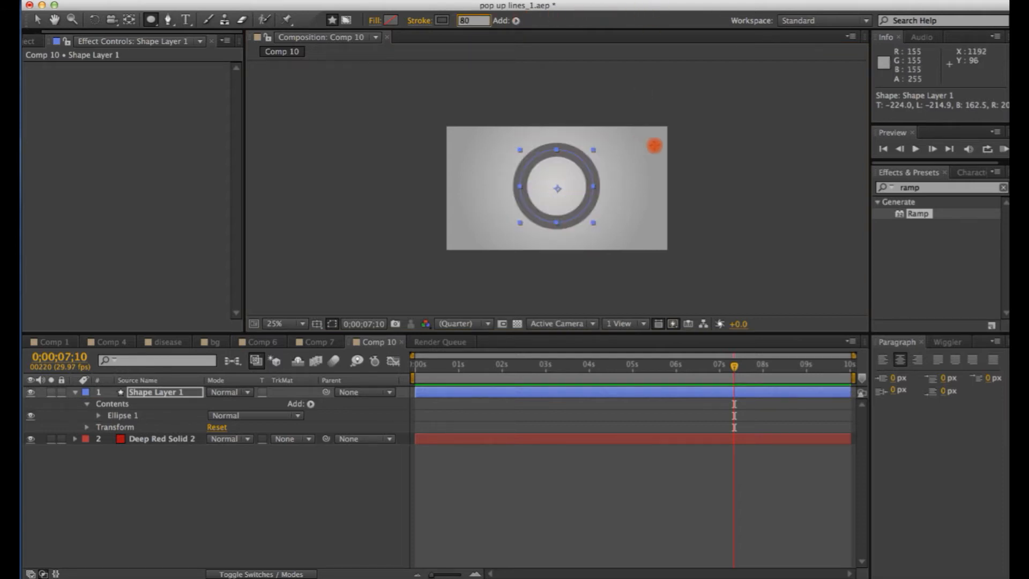
double_click(465, 22)
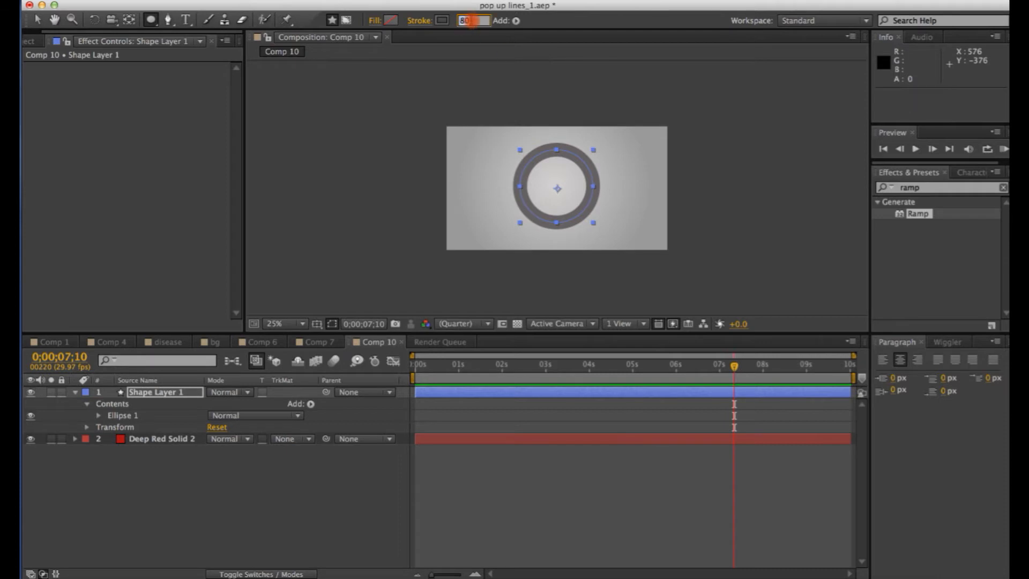
text(0)
key(Return)
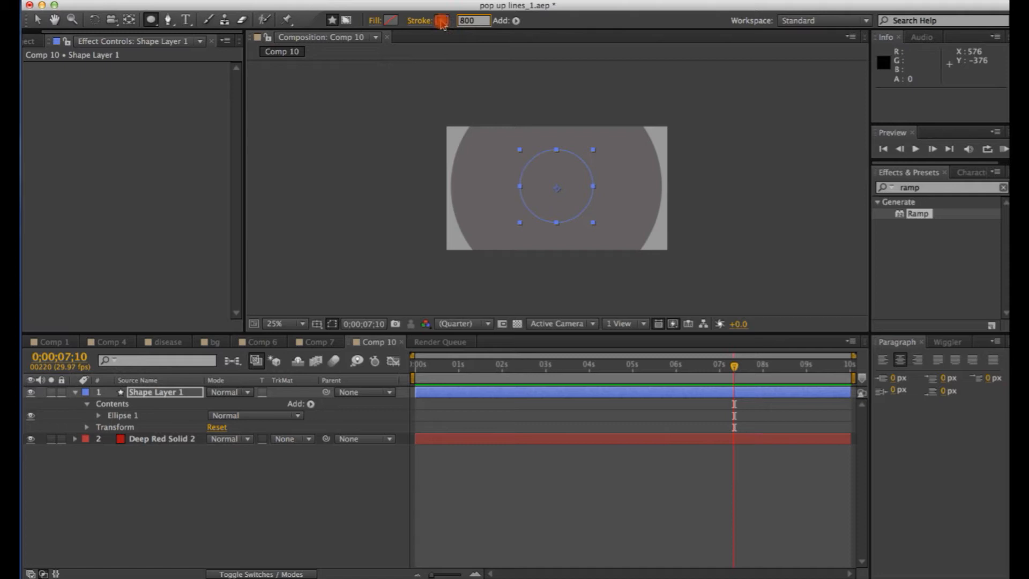
- Increase the circle's stroke width to 1095 px so the stroke covers the whole frame
click(35, 22)
drag(469, 24, 594, 2)
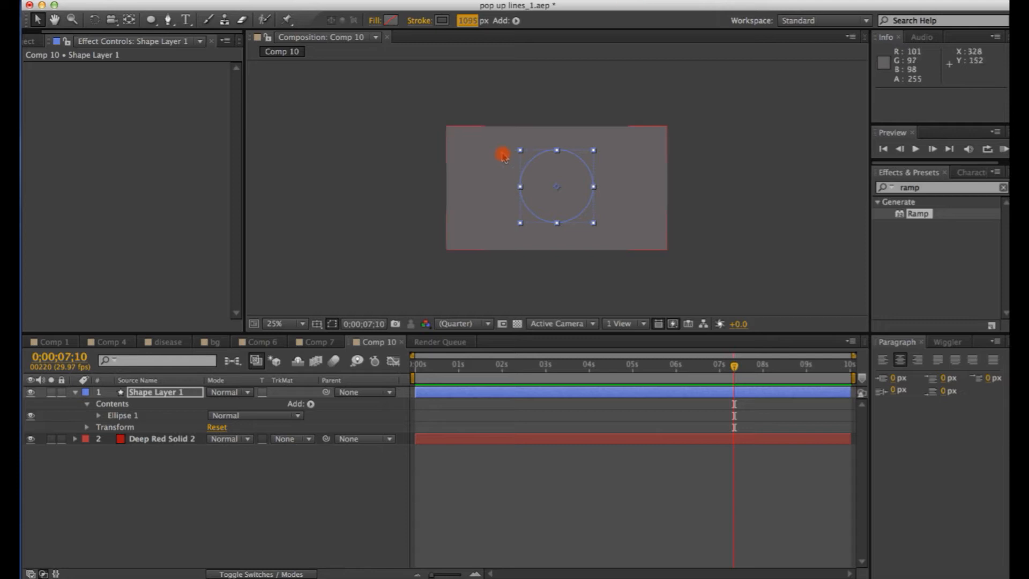
click(288, 258)
click(546, 217)
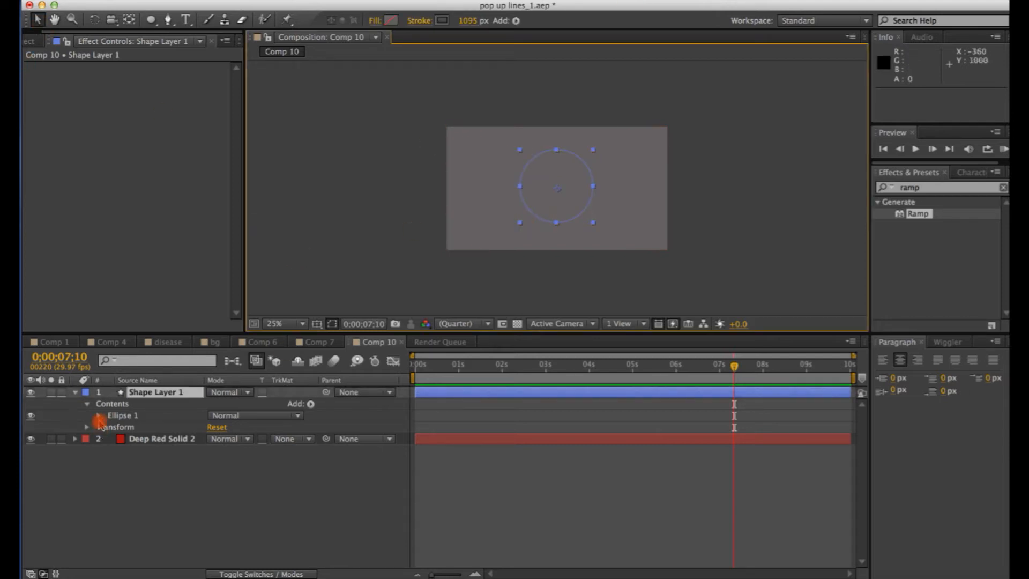
- Add a dash to the ellipse's Stroke 1 and set its Dash value to 43
click(98, 416)
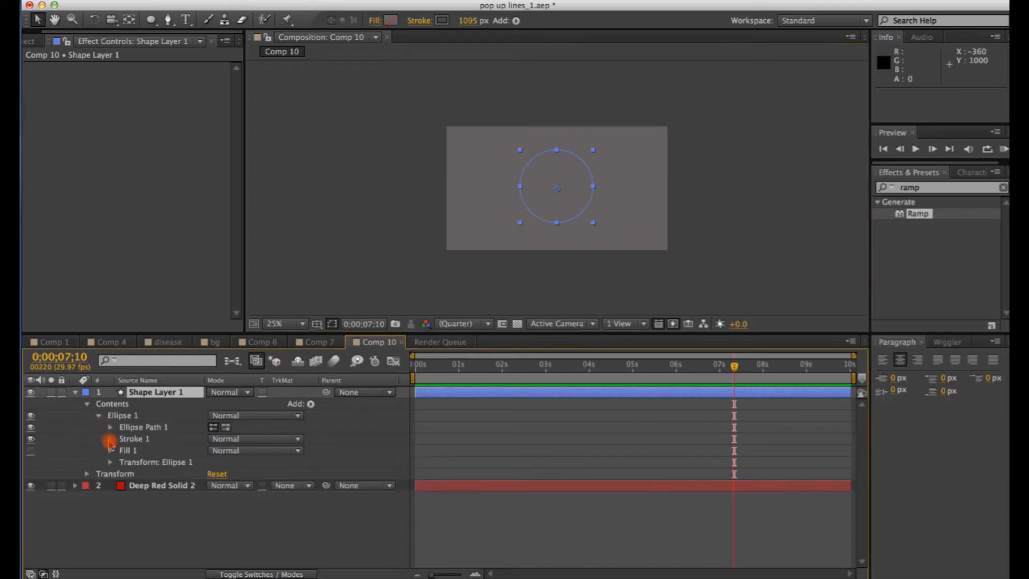
click(110, 438)
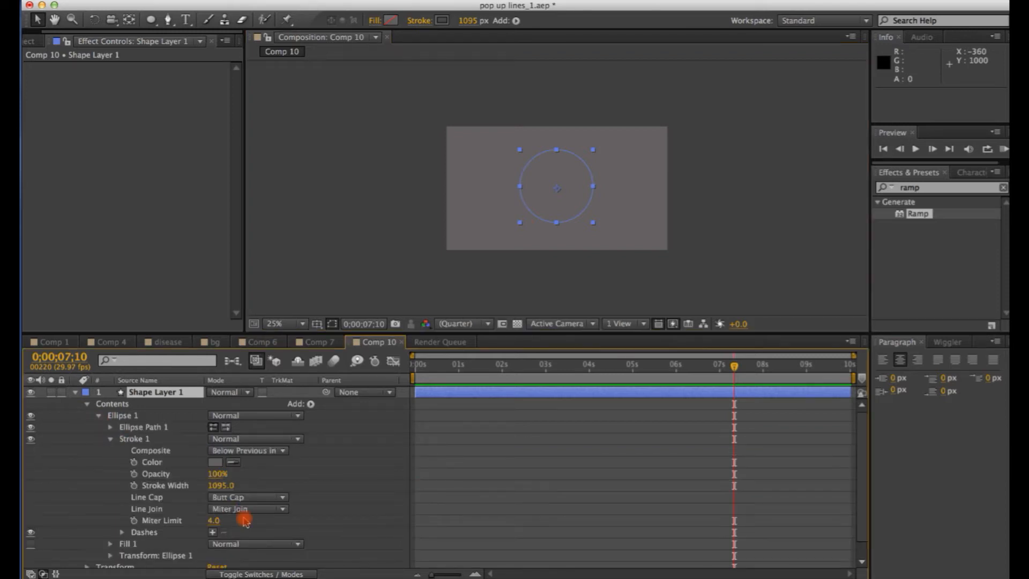
click(123, 532)
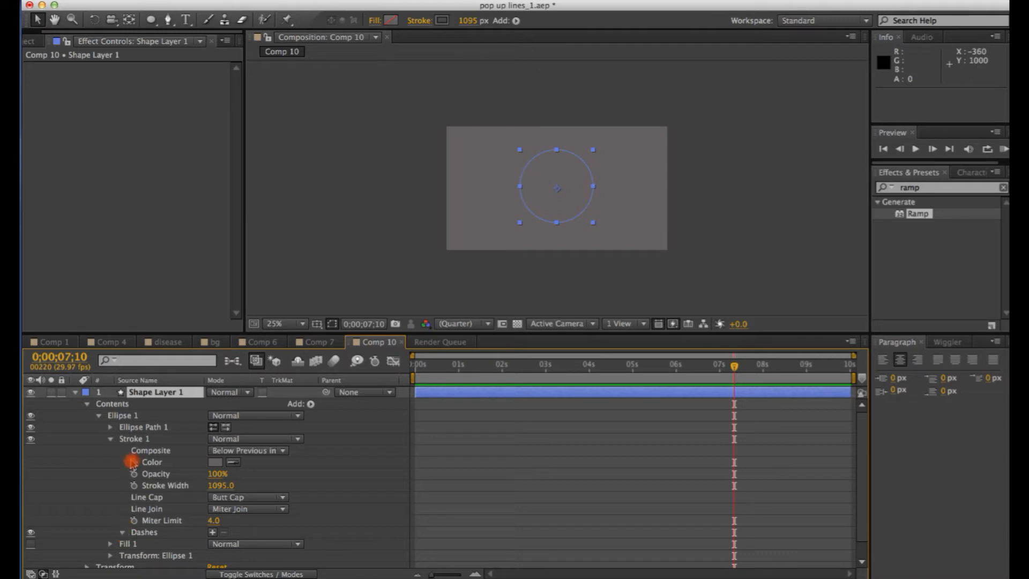
click(110, 427)
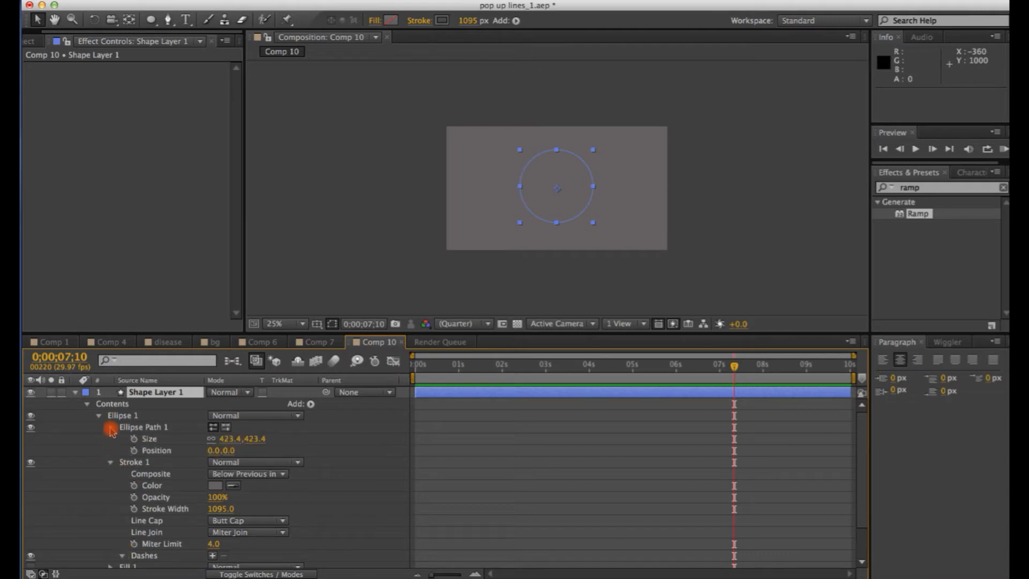
click(110, 428)
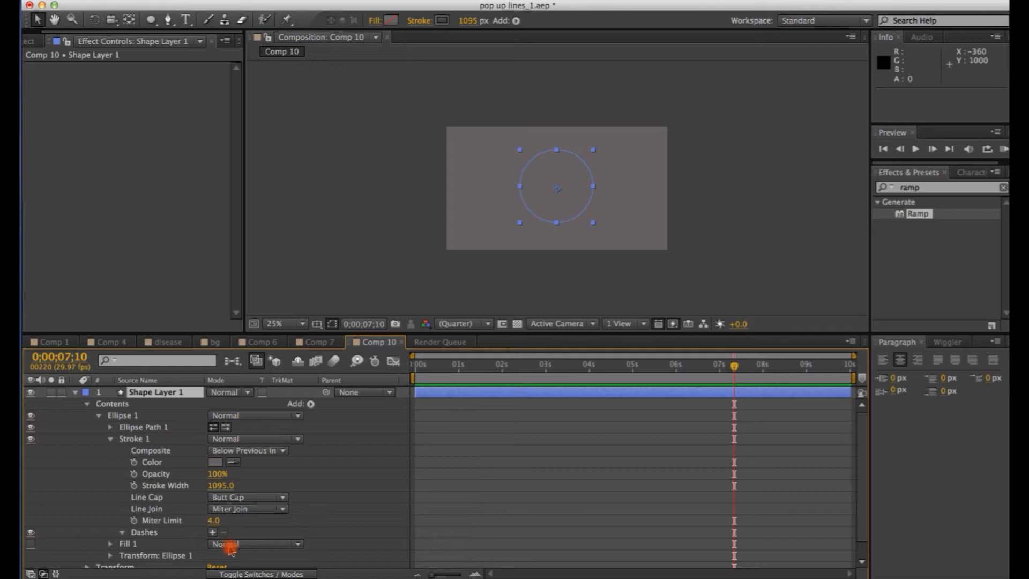
click(213, 533)
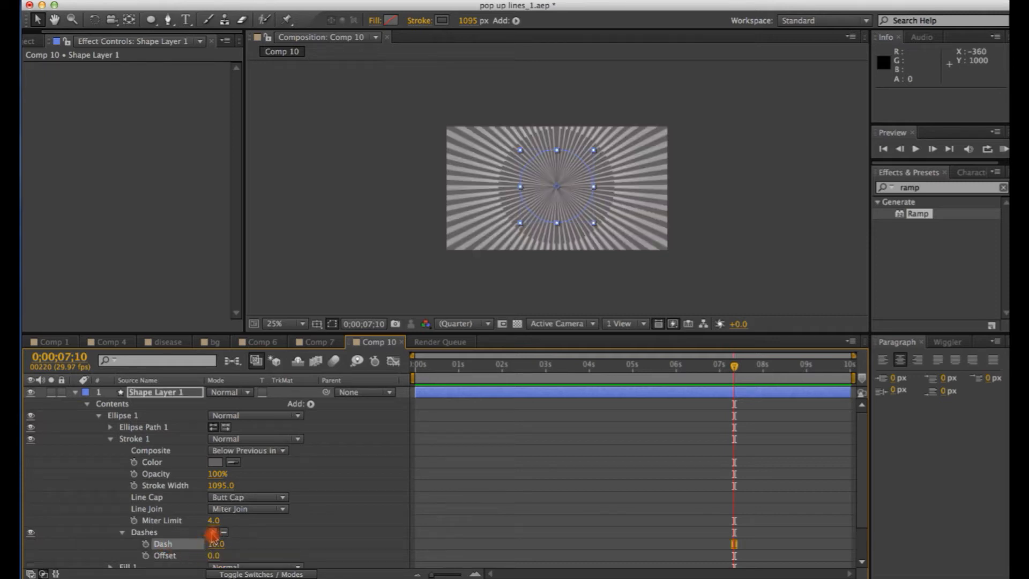
drag(229, 546, 241, 546)
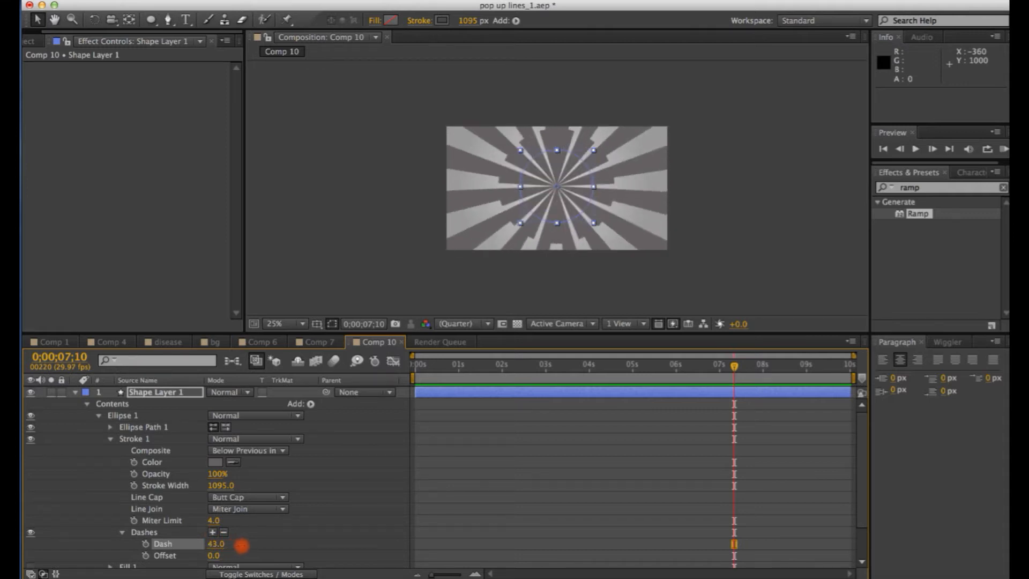
- Reduce the stroke width to 741 px and enlarge the ellipse path's size to 735.4 by 735.4
mouse_move(466, 26)
mouse_down()
mouse_move(443, 25)
mouse_move(343, 80)
mouse_up()
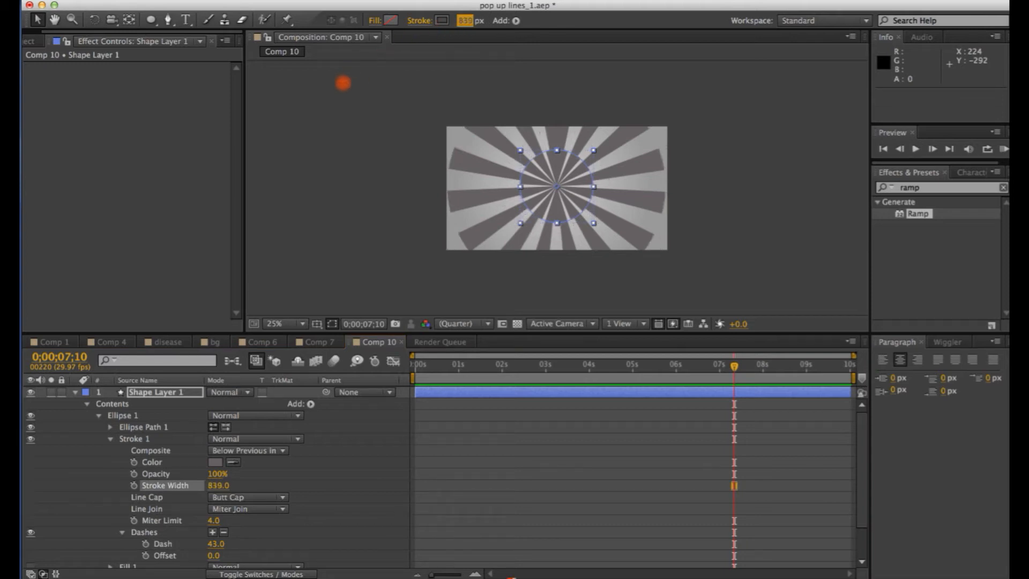
mouse_move(464, 20)
mouse_down()
mouse_move(447, 22)
mouse_move(375, 337)
mouse_move(196, 384)
mouse_up()
click(110, 427)
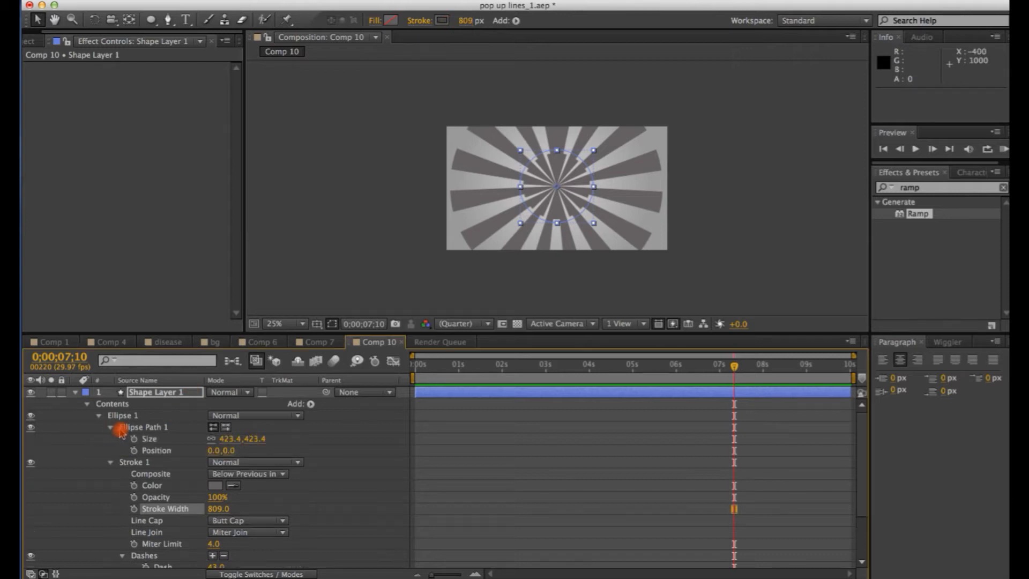
drag(243, 439, 365, 414)
drag(465, 21, 421, 31)
drag(232, 443, 281, 439)
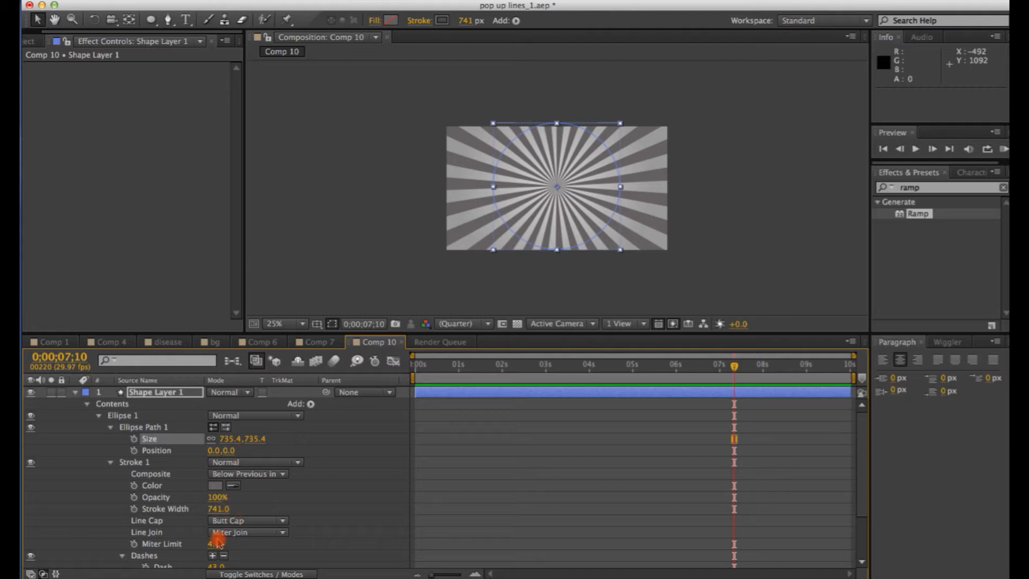
- Set the stroke's Dash value to 95 and make the timeline area taller to show all layer properties
drag(214, 566, 240, 558)
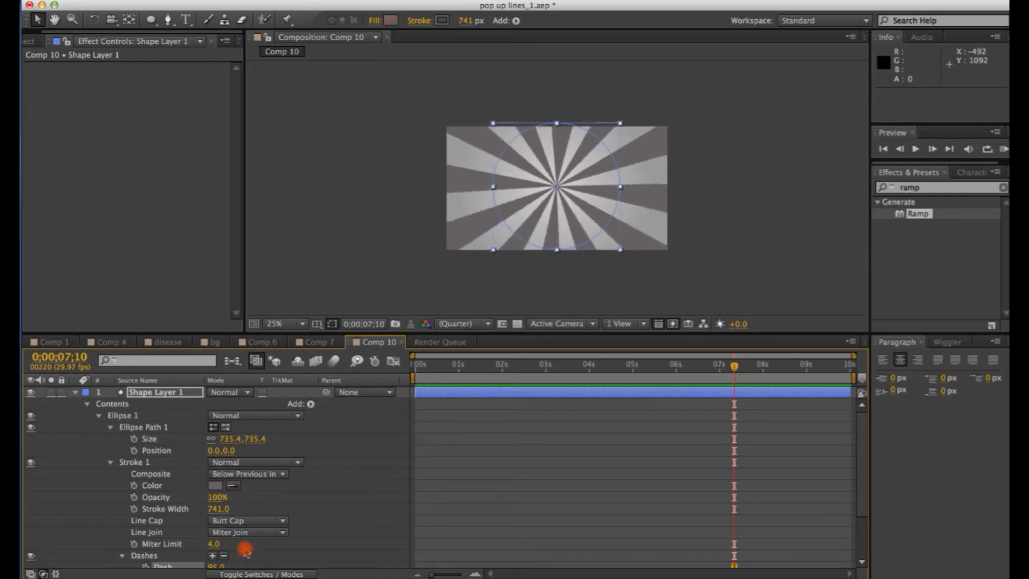
click(342, 310)
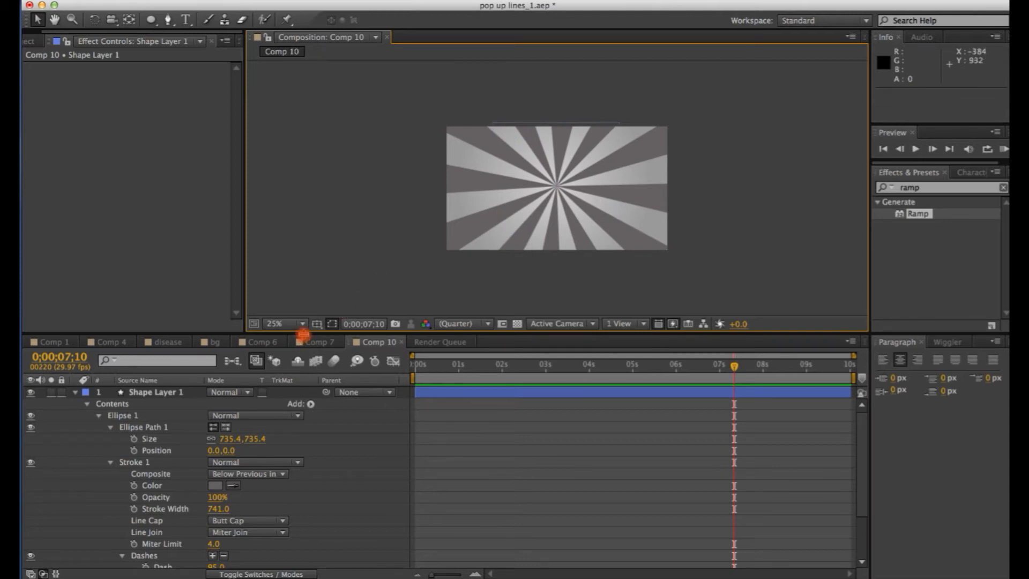
drag(304, 334, 296, 228)
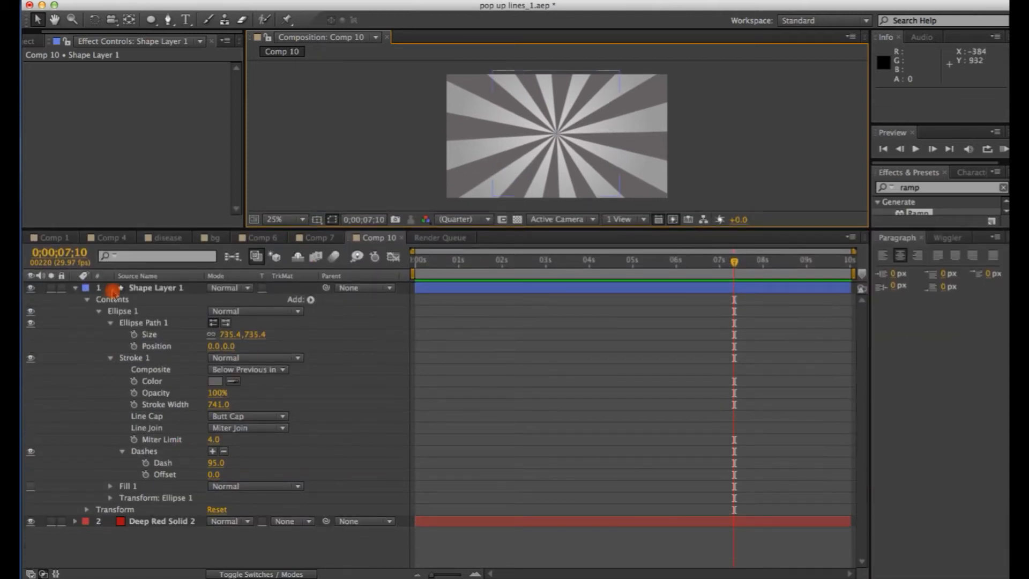
- Collapse Shape Layer 1's contents and lower the layer's opacity to 15%
click(113, 291)
click(75, 287)
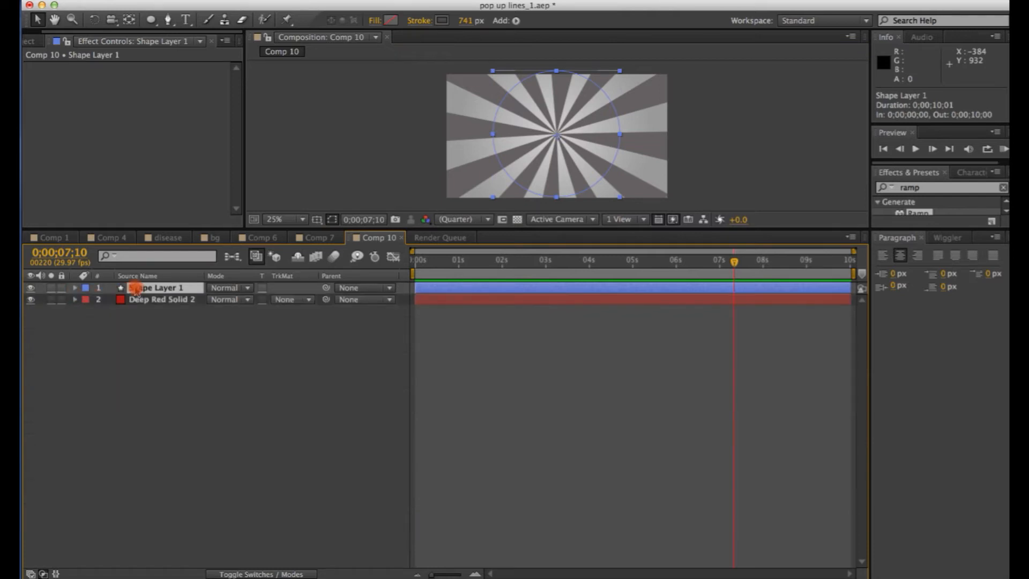
key(t)
drag(217, 300, 162, 301)
click(390, 169)
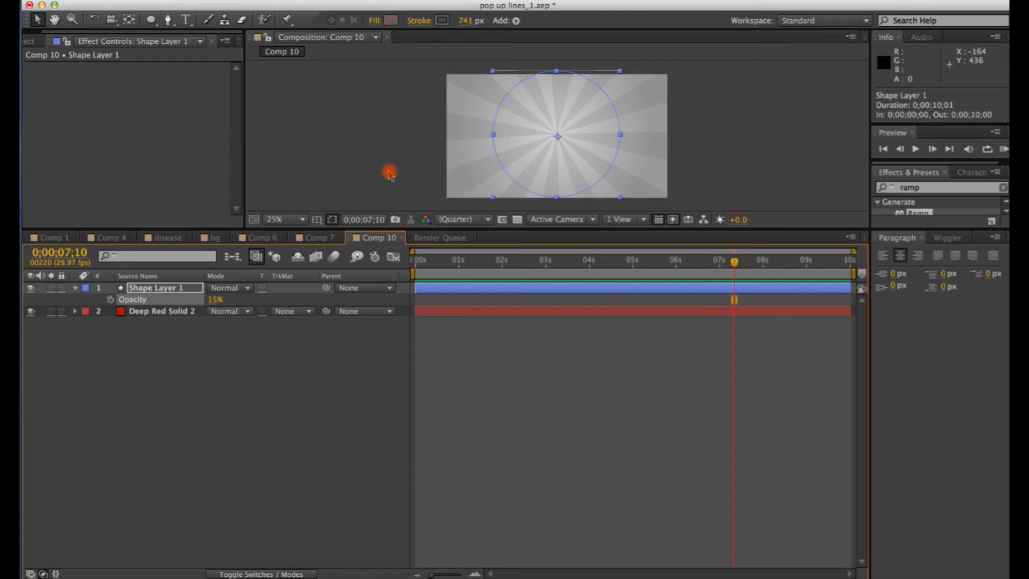
click(681, 301)
- Keyframe Shape Layer 1's opacity to rise from 0% at 0;00;00 to 23% at 0;00;04
drag(727, 268, 400, 268)
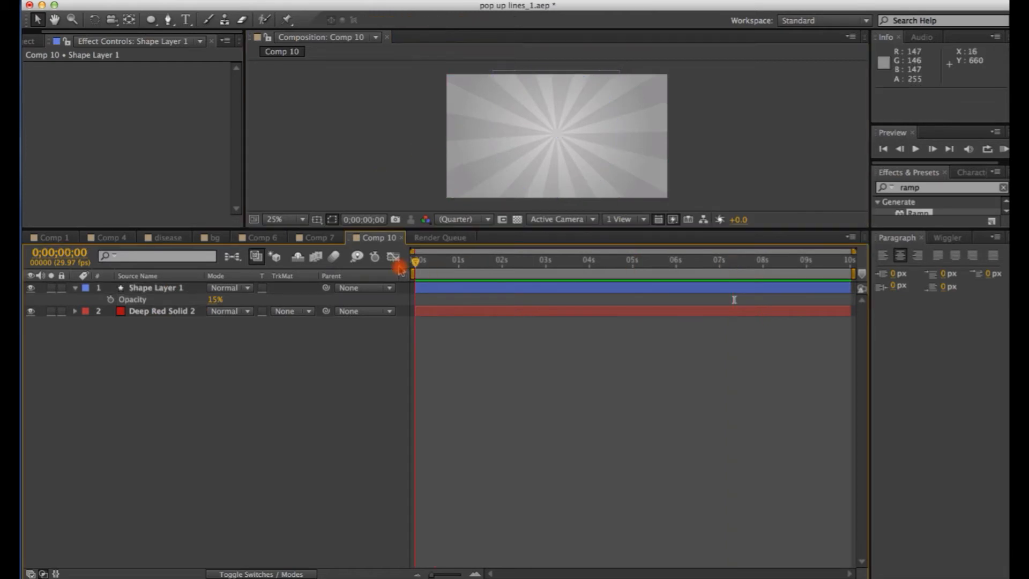
click(108, 302)
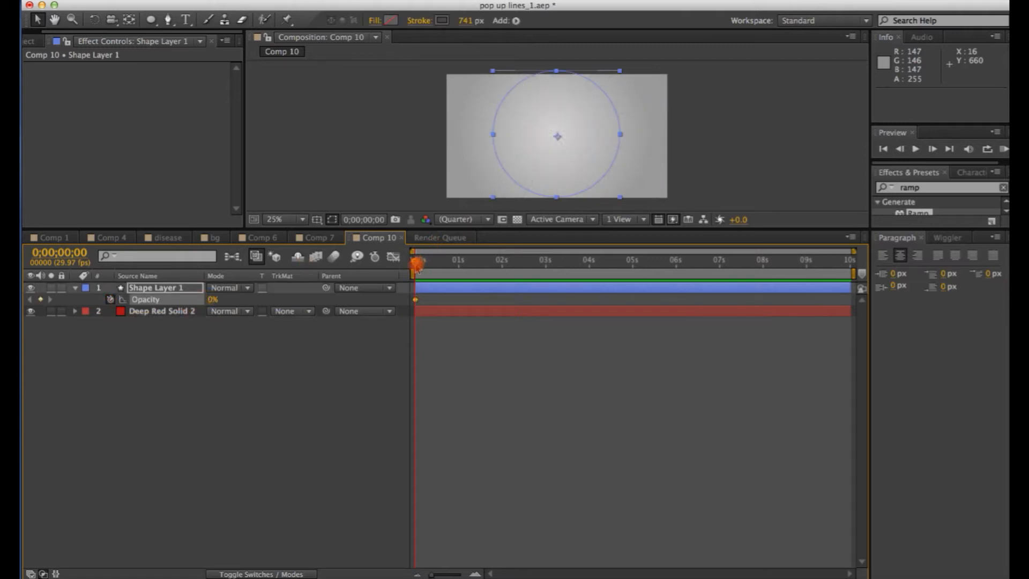
click(213, 299)
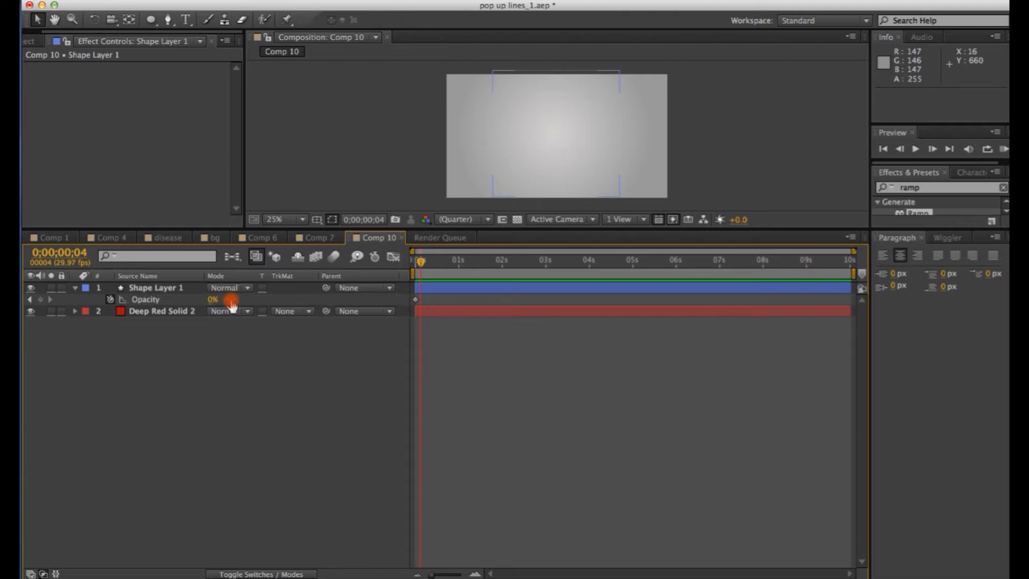
click(246, 300)
click(218, 301)
drag(215, 300, 220, 301)
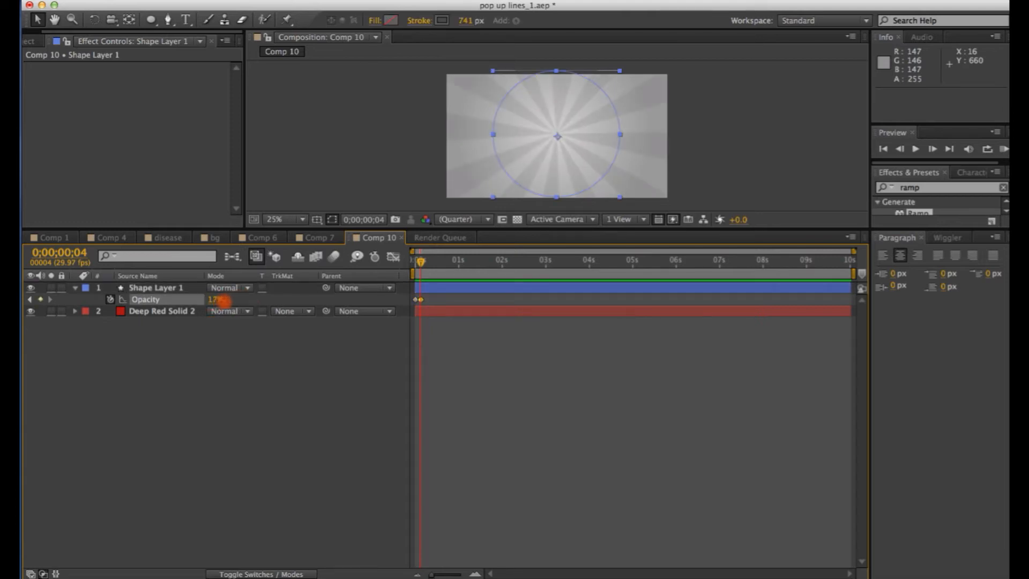
click(319, 409)
mouse_move(421, 261)
mouse_down()
mouse_move(411, 262)
mouse_move(421, 263)
mouse_up()
drag(470, 230, 470, 262)
- Import the image namshi_square.jpg and place it above the rays at about 644, 408 in the composition
click(180, 141)
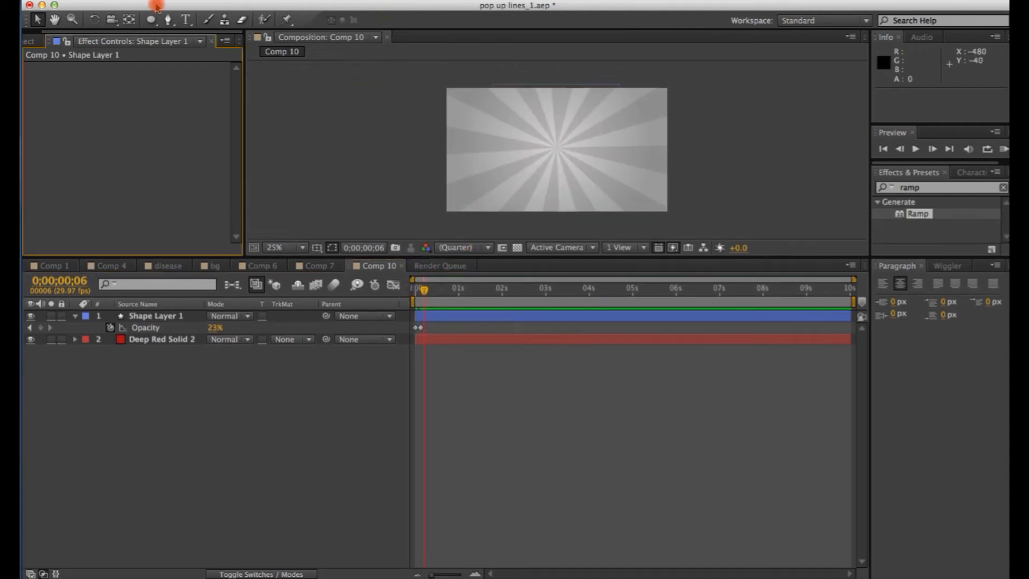
click(141, 2)
mouse_move(278, 154)
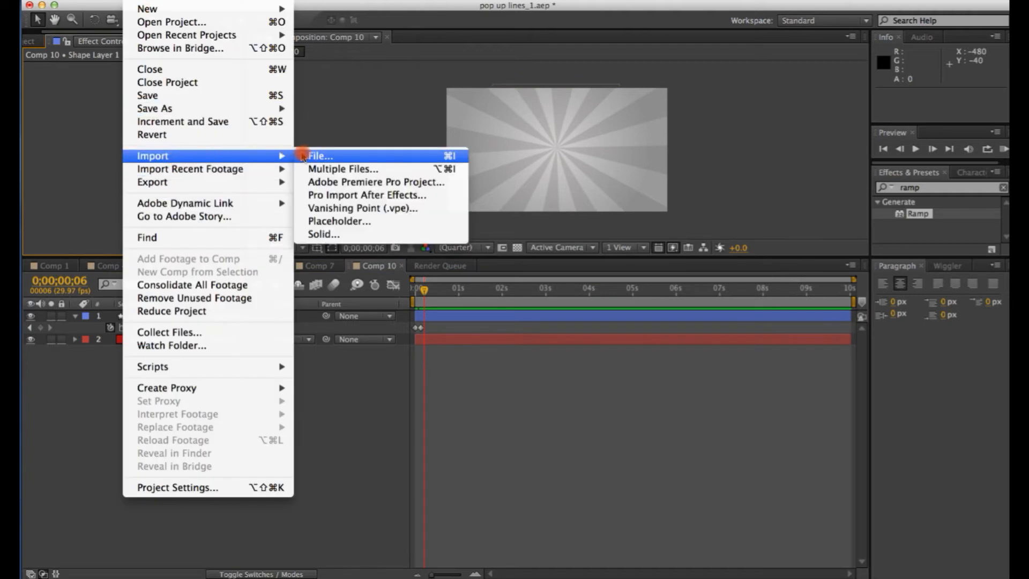
click(365, 152)
click(826, 555)
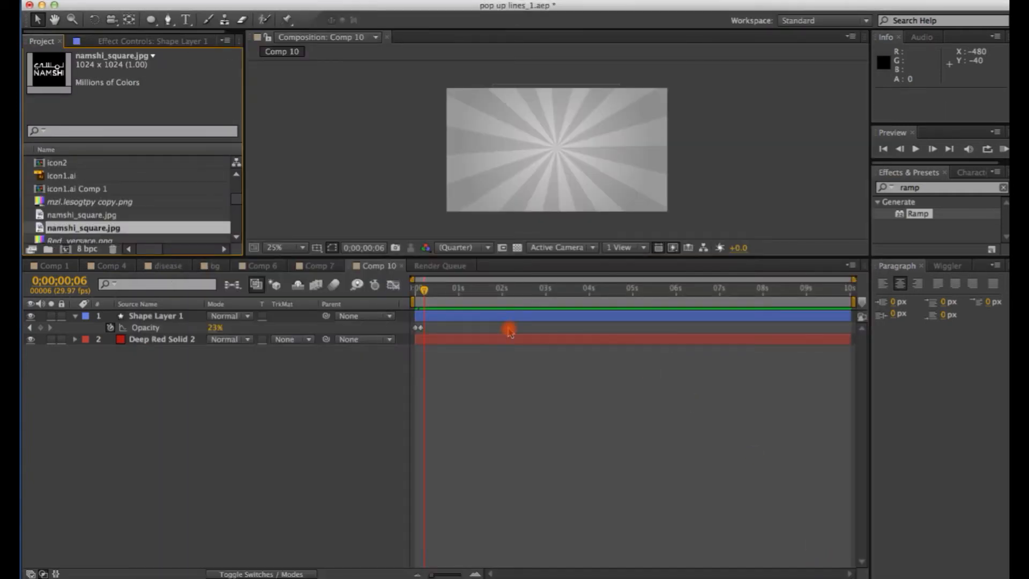
drag(49, 229, 560, 155)
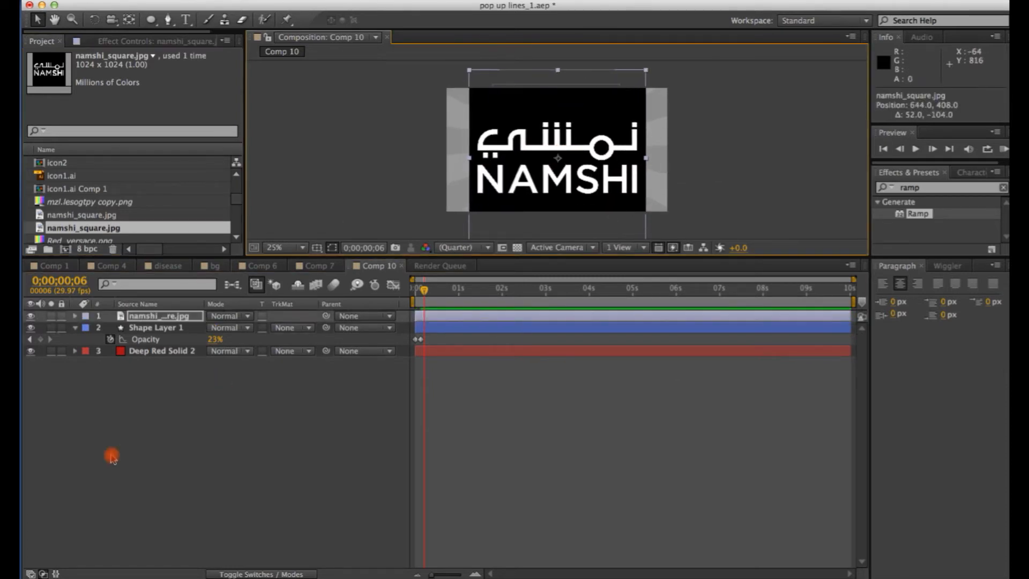
- Scale the namshi_square.jpg layer to 31% and position it at the center of the rays
key(s)
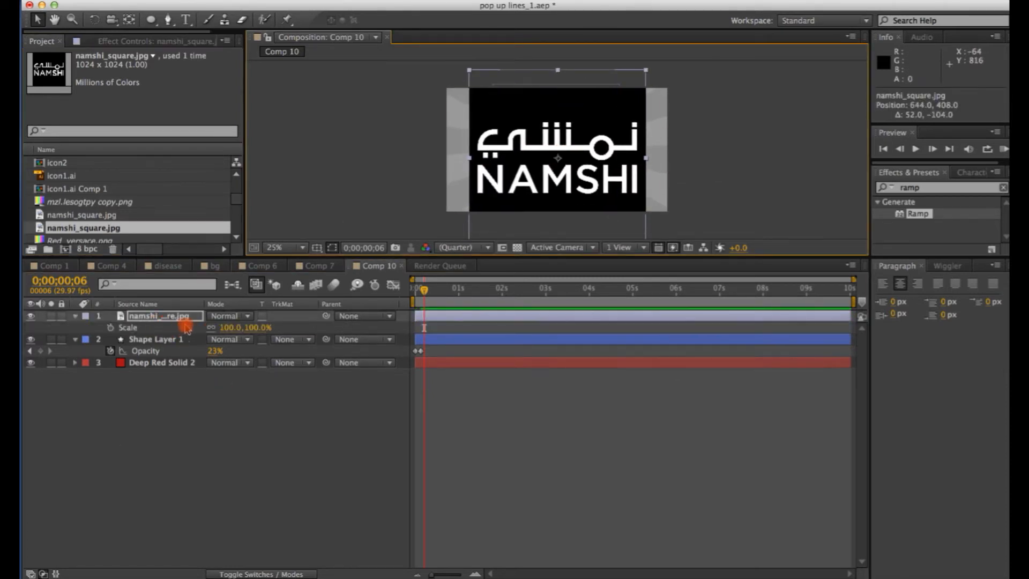
drag(221, 328, 179, 334)
click(691, 200)
drag(560, 177, 559, 171)
- Shift the logo layer's start to 0;00;07 and keyframe its opacity at 0% on 0;00;06 and 100% on 0;00;08
drag(442, 317, 453, 320)
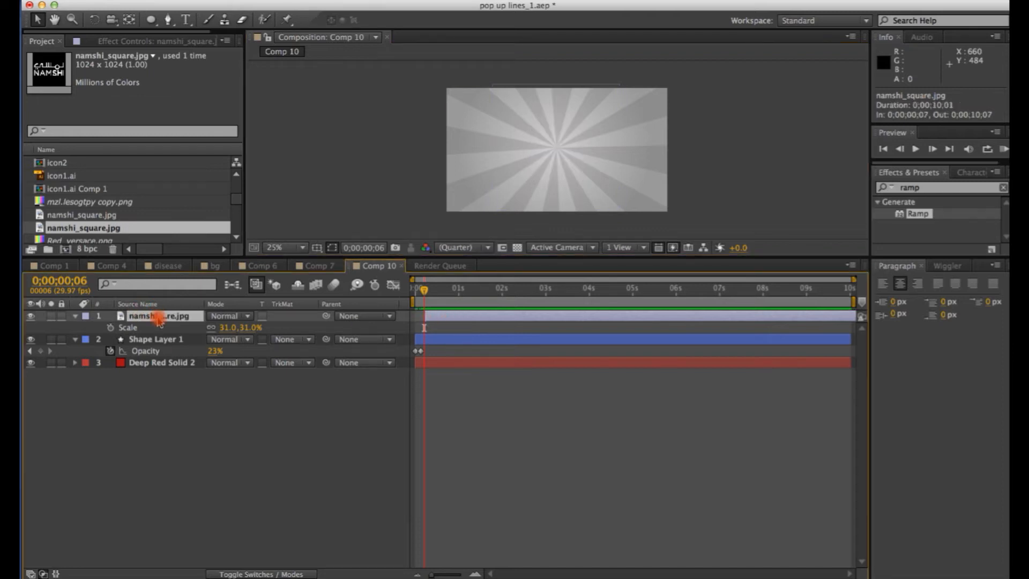
key(t)
click(111, 327)
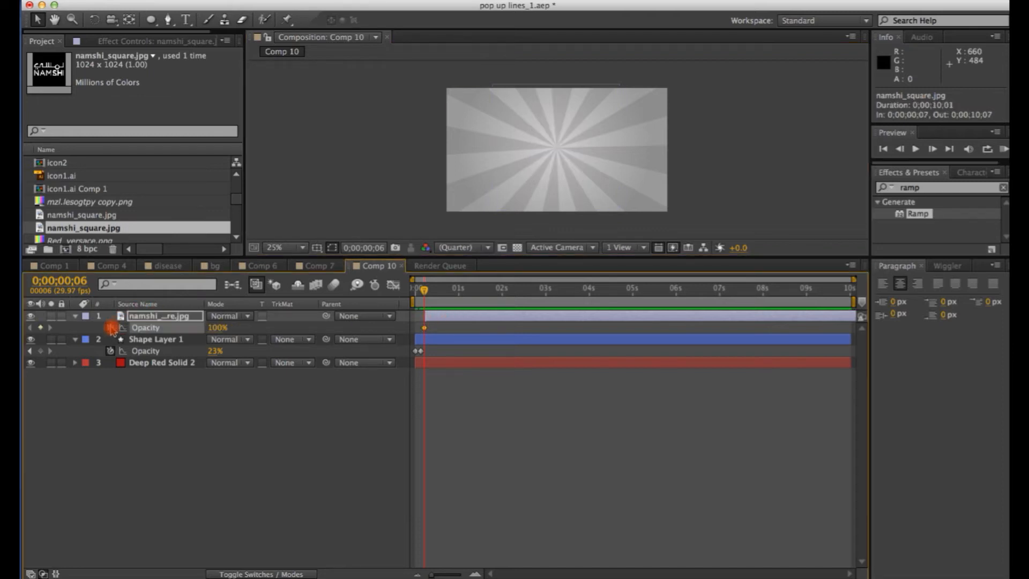
click(424, 328)
drag(424, 329, 427, 328)
drag(216, 335, 118, 338)
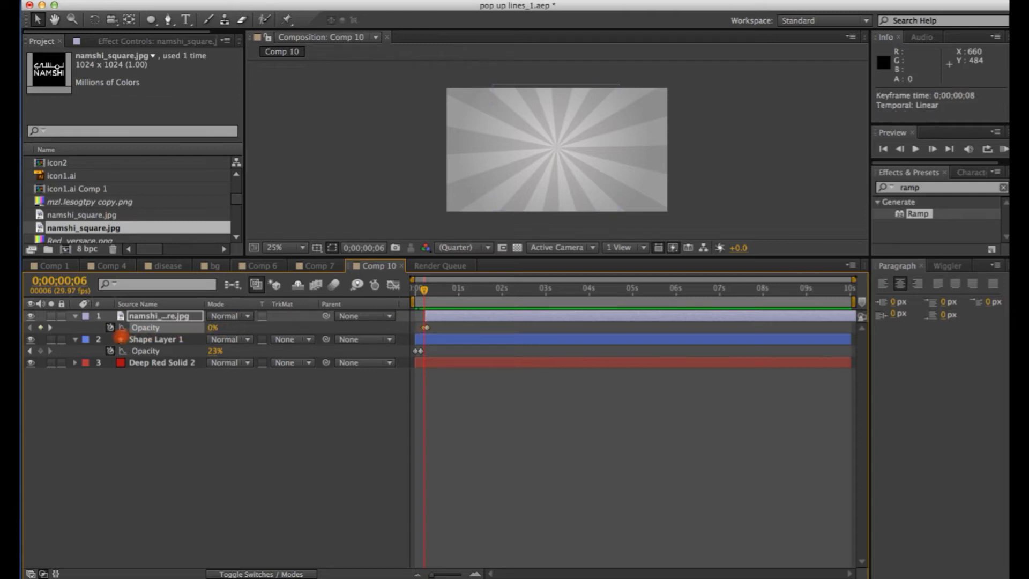
- Retime the logo's opacity keyframes so the fade begins just after the layer's start and ends at about 0;00;18
mouse_move(424, 302)
mouse_down()
mouse_move(435, 294)
mouse_move(426, 294)
mouse_up()
mouse_move(429, 333)
mouse_down()
mouse_move(442, 333)
mouse_move(432, 330)
mouse_up()
mouse_move(425, 293)
mouse_down()
mouse_move(436, 294)
mouse_move(420, 293)
mouse_up()
drag(405, 294, 440, 292)
click(469, 405)
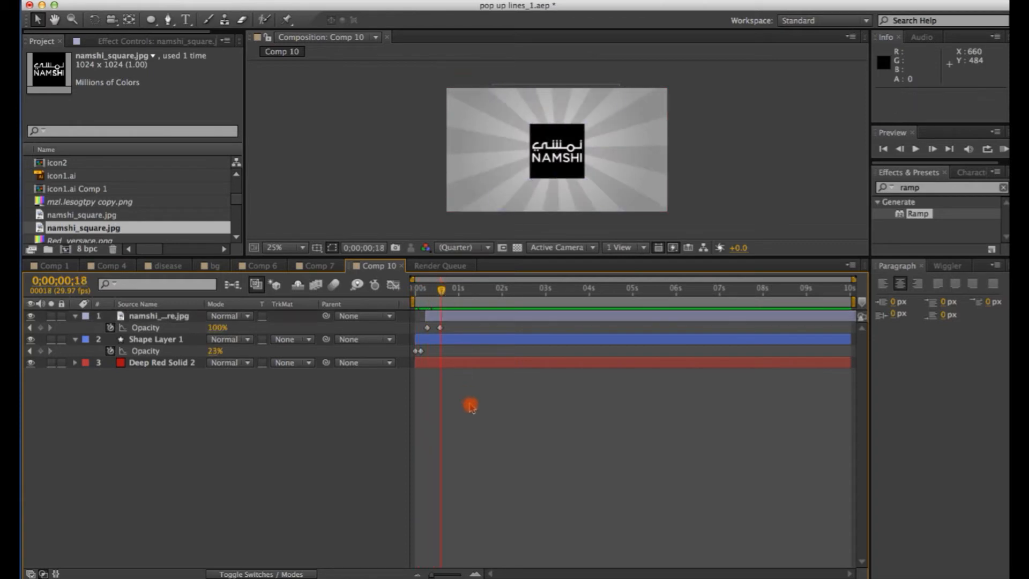
mouse_move(151, 19)
mouse_down()
mouse_move(182, 38)
mouse_move(204, 20)
mouse_up()
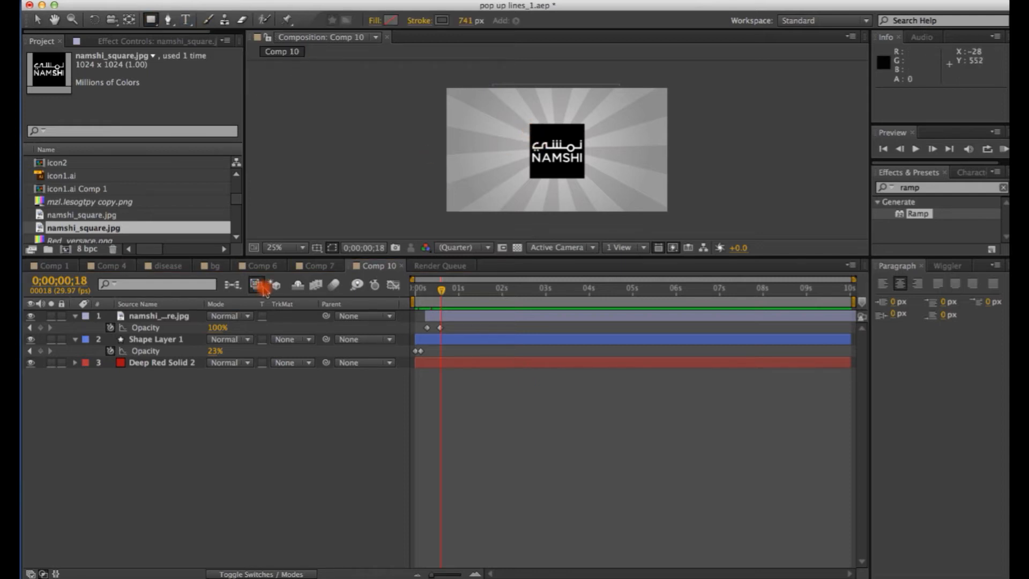
click(75, 316)
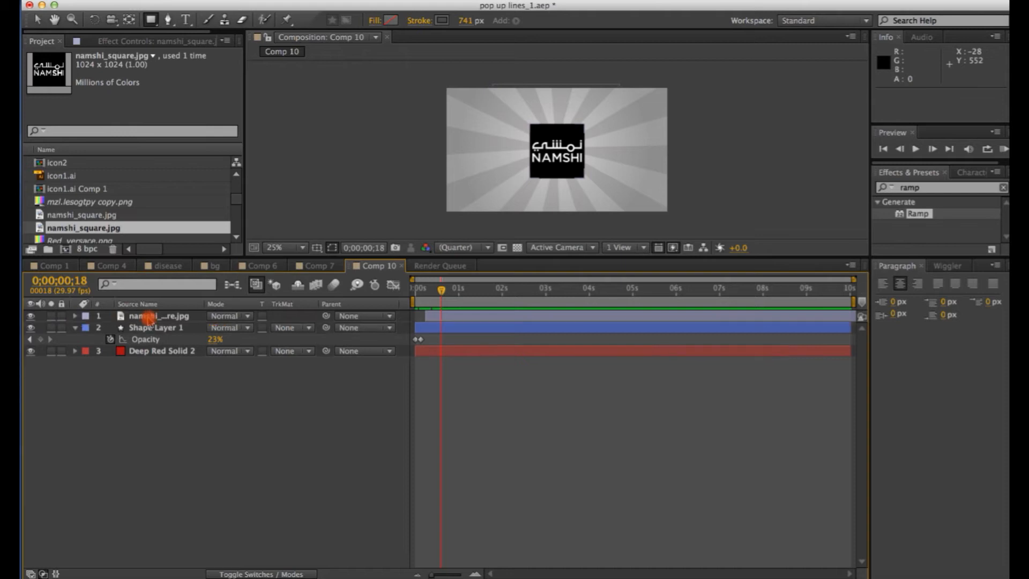
click(75, 316)
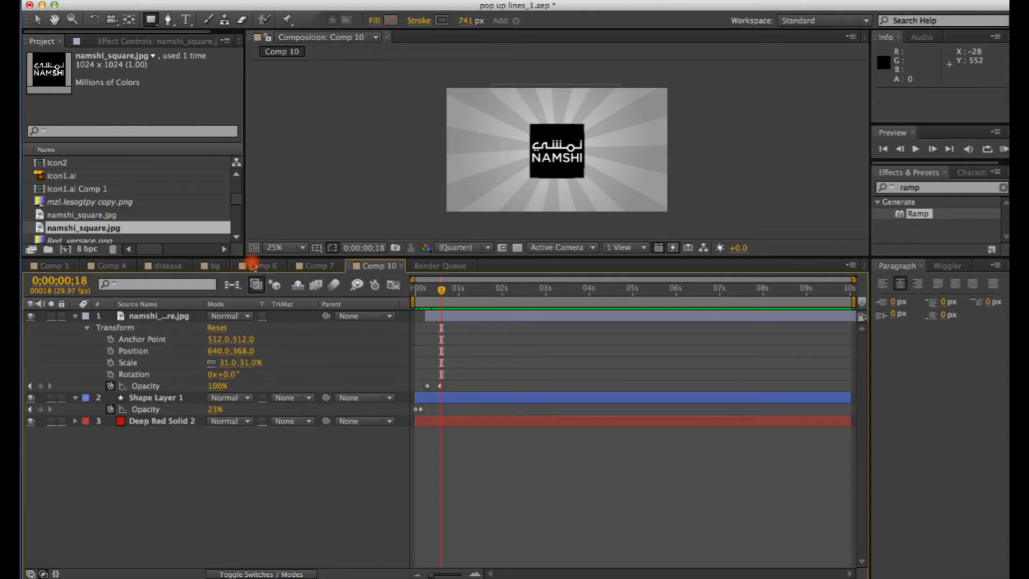
drag(528, 125, 579, 170)
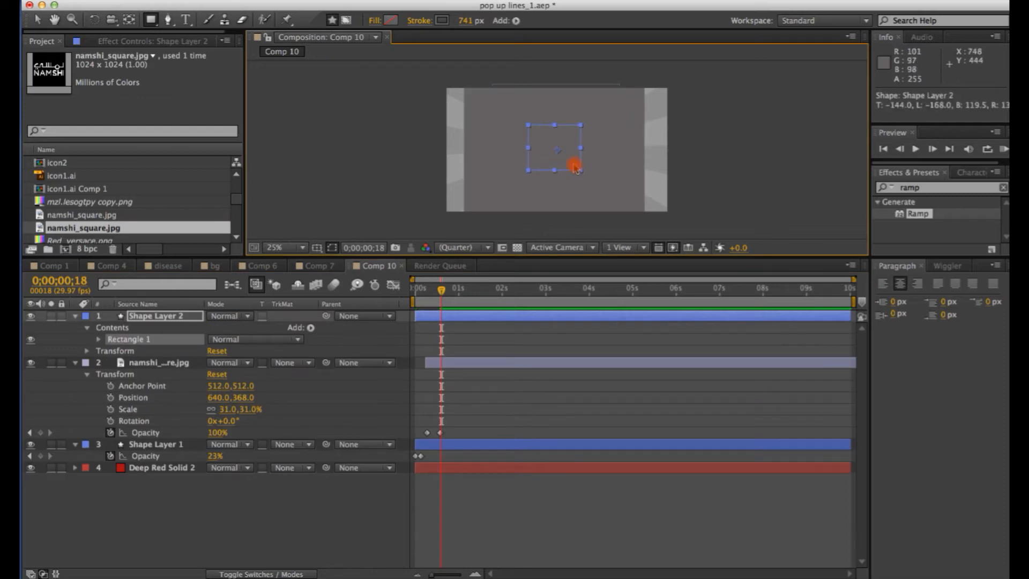
key(super+z)
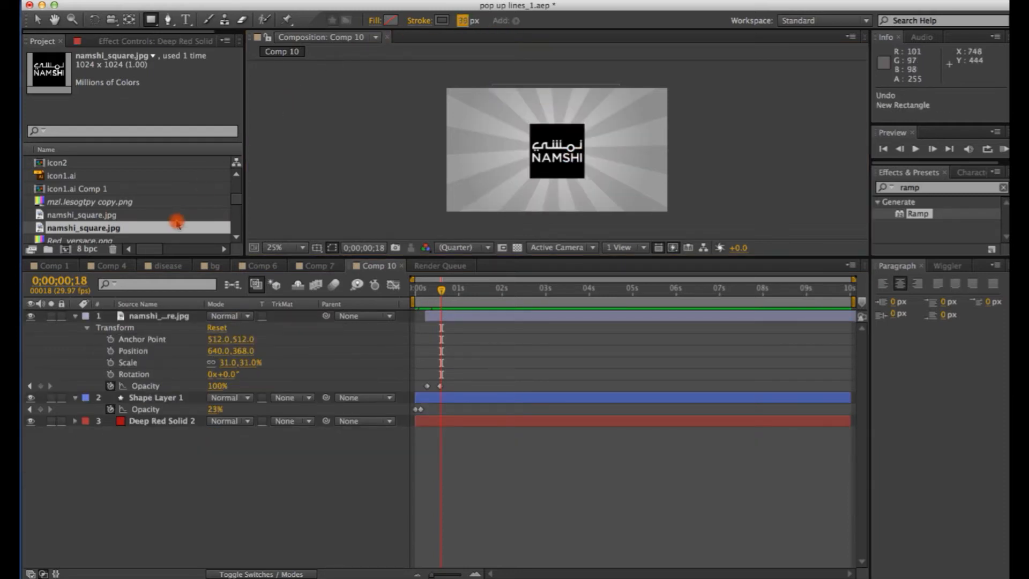
- Draw an unfilled rectangle with a white FFFFFF stroke 31 px wide around the Namshi logo
mouse_move(463, 20)
mouse_down()
mouse_move(382, 20)
mouse_move(411, 21)
mouse_up()
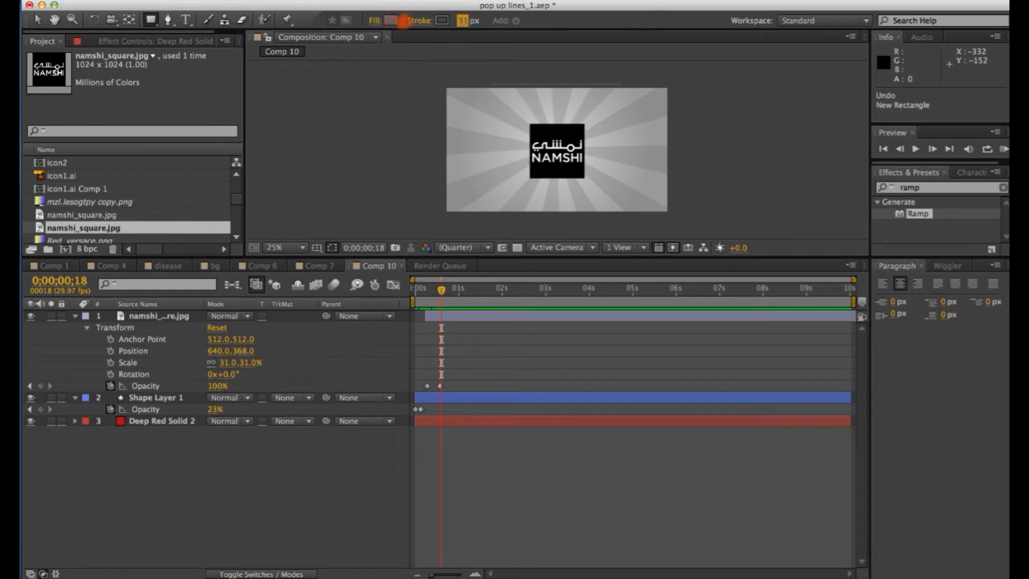
click(443, 20)
drag(358, 305, 327, 294)
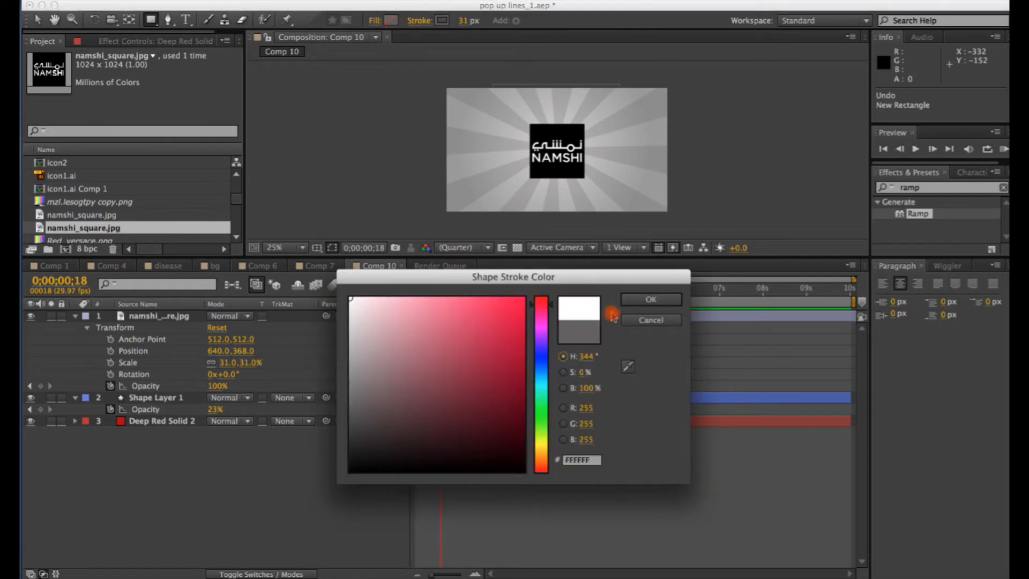
click(650, 299)
drag(528, 125, 587, 180)
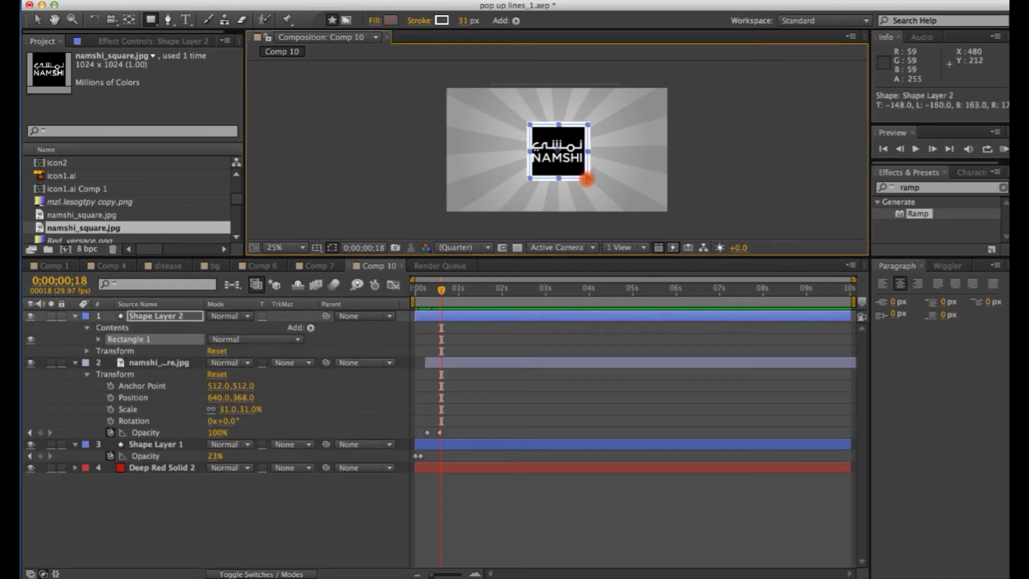
- Thin the rectangle's stroke to 12 px and nudge its layer to position 636, 360 to frame the logo
drag(467, 30, 449, 23)
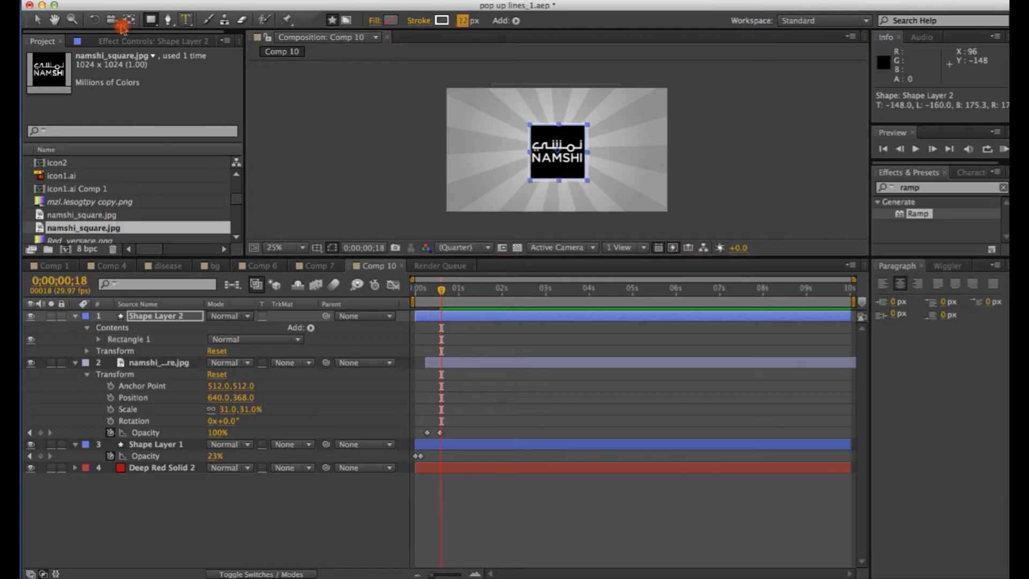
click(37, 20)
click(574, 511)
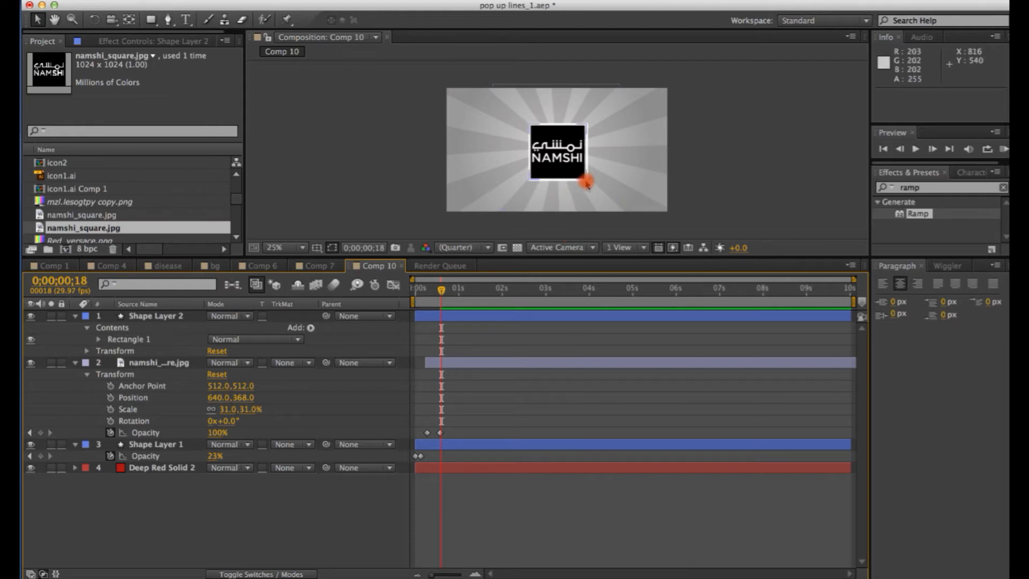
click(586, 182)
right_click(520, 498)
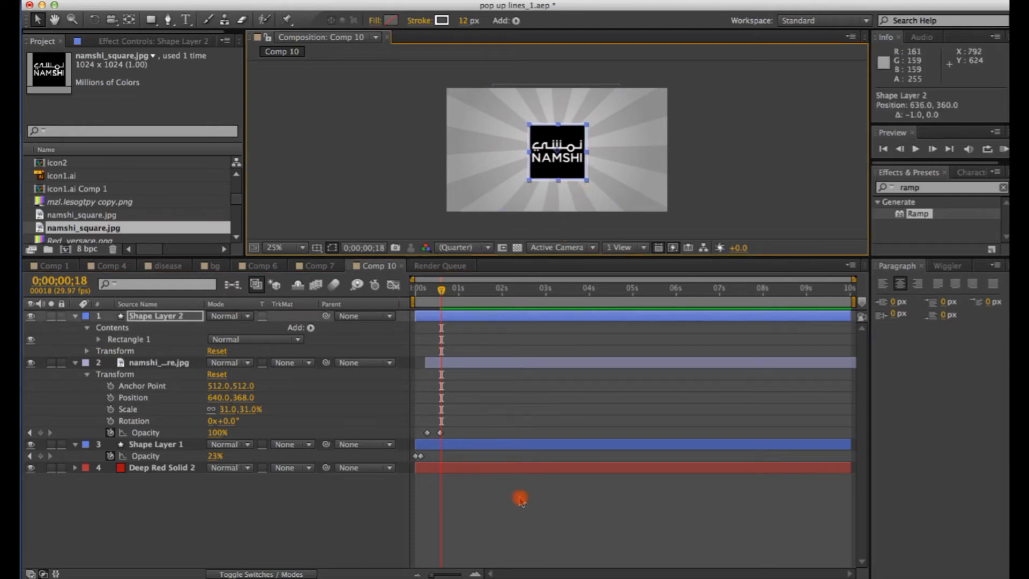
click(471, 506)
click(358, 166)
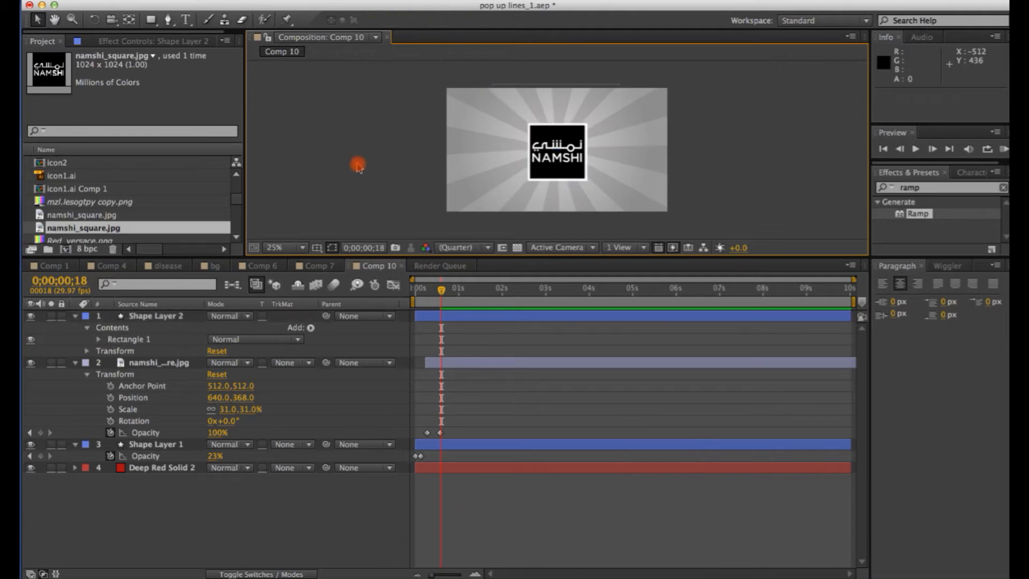
- At 0;00;00;16, add Trim Paths to the white outline layer and expand its properties
mouse_move(441, 291)
mouse_down()
mouse_move(427, 292)
mouse_move(438, 291)
mouse_up()
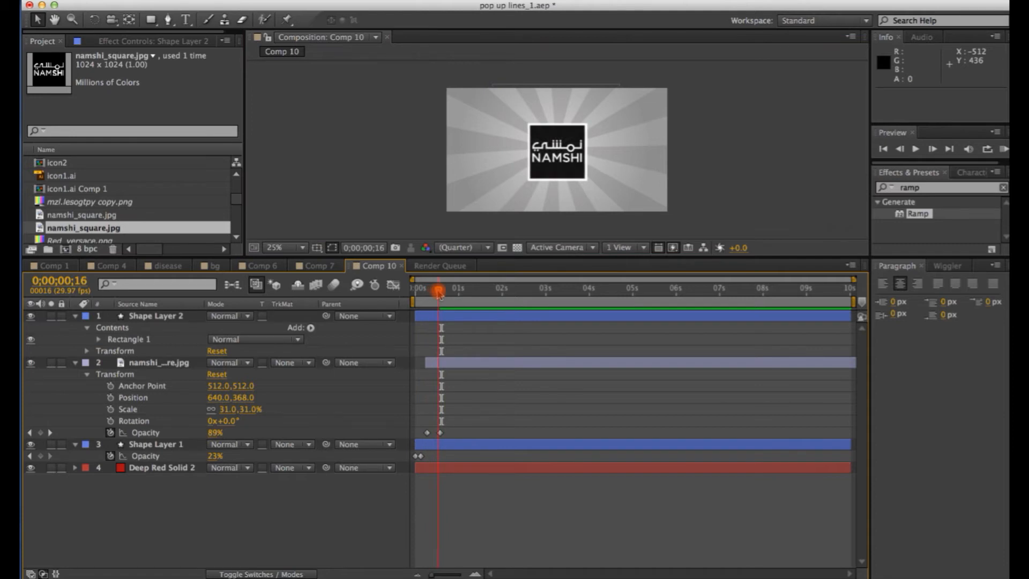
click(154, 316)
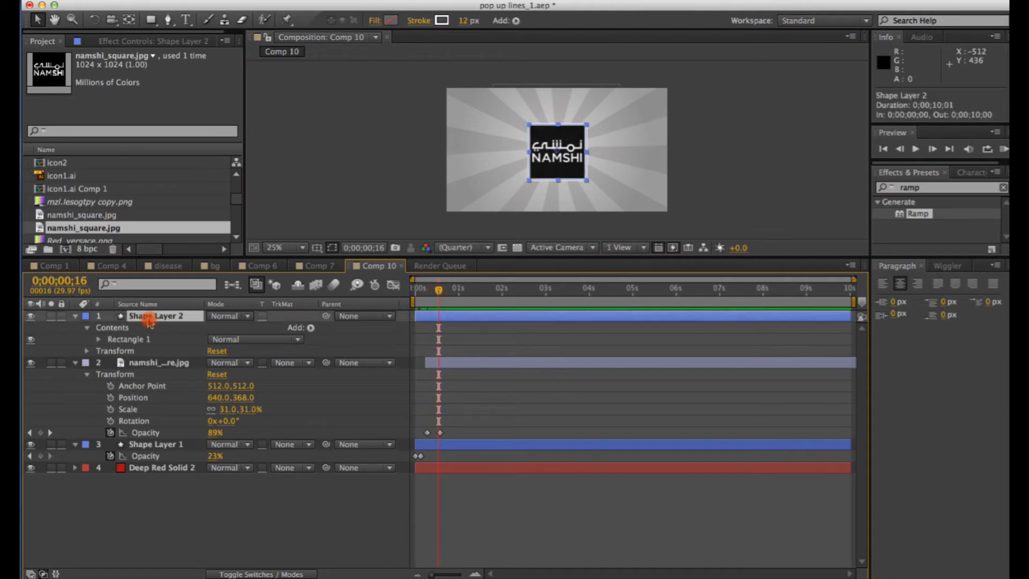
click(100, 340)
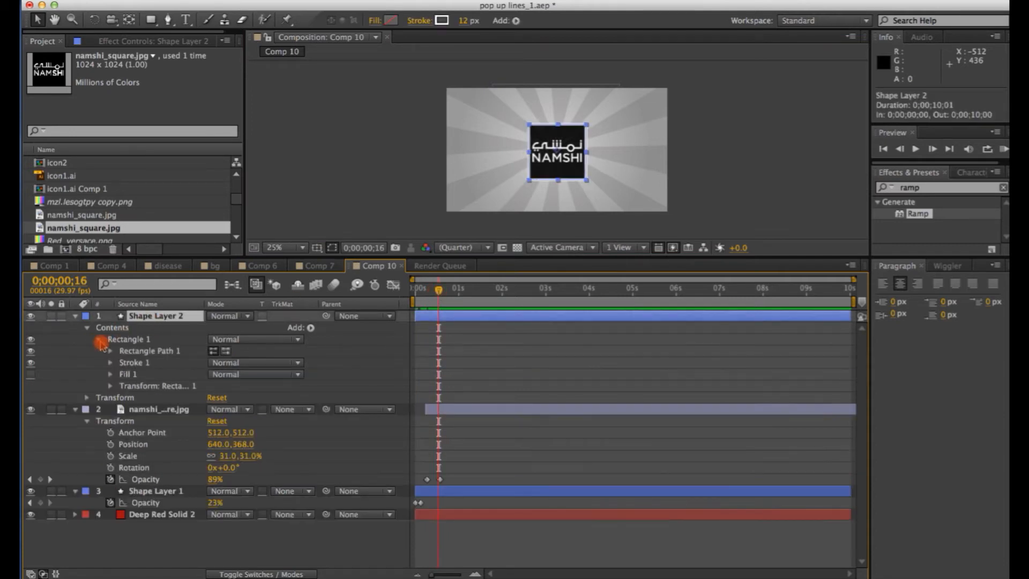
click(100, 340)
click(310, 328)
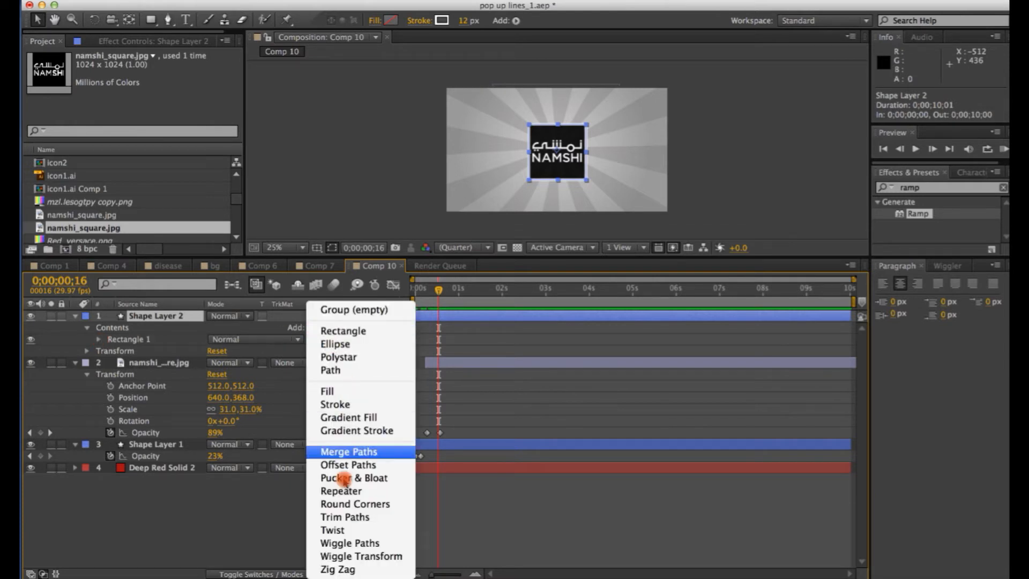
click(343, 518)
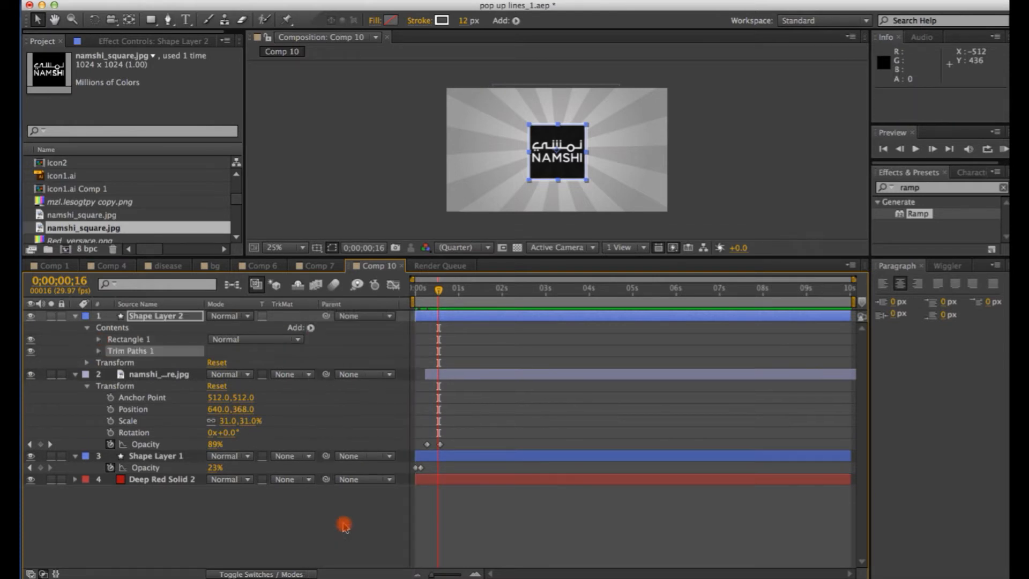
click(99, 350)
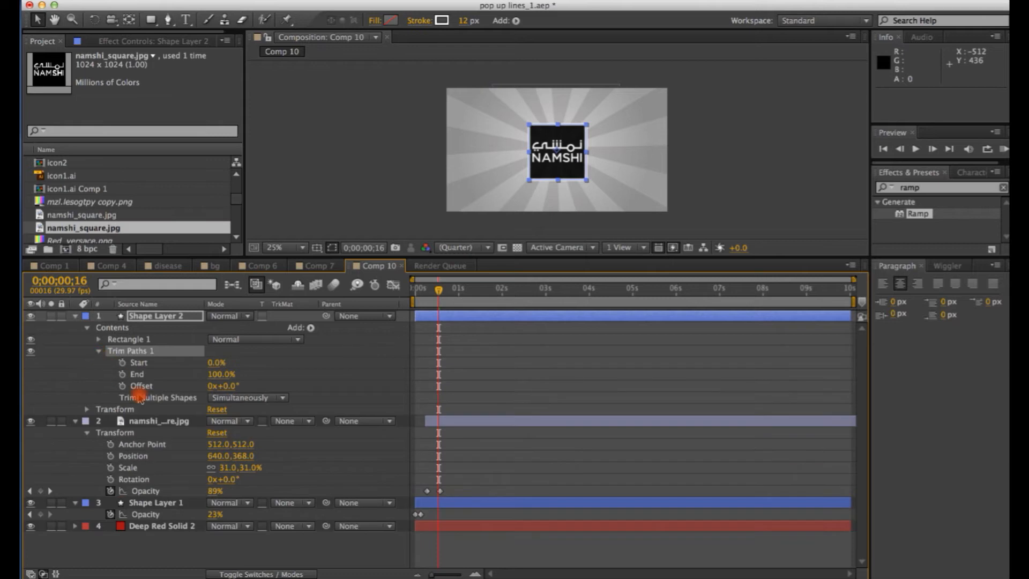
- Keyframe the outline's Trim Paths Start at 100% on 0;00;00;16 and 0% just before one second
click(123, 362)
drag(227, 362, 277, 360)
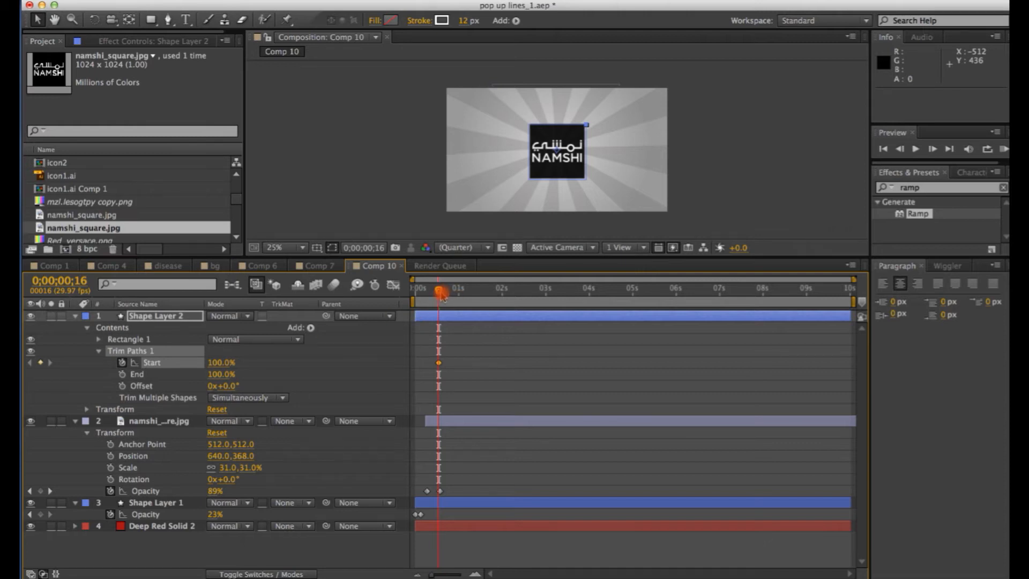
drag(442, 296, 445, 296)
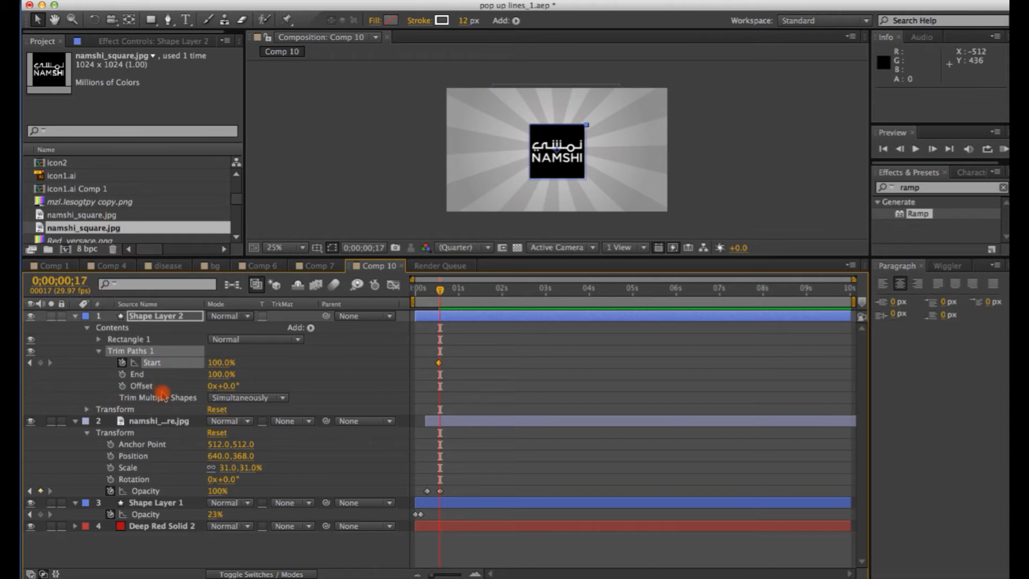
drag(437, 298, 454, 295)
drag(224, 364, 134, 365)
click(399, 177)
- Shift the outline layer's start to 0;00;00;17 and move its last Trim Paths Start keyframe to 0;00;01;05
mouse_move(455, 294)
mouse_down()
mouse_move(435, 295)
mouse_move(464, 292)
mouse_move(408, 292)
mouse_move(464, 292)
mouse_up()
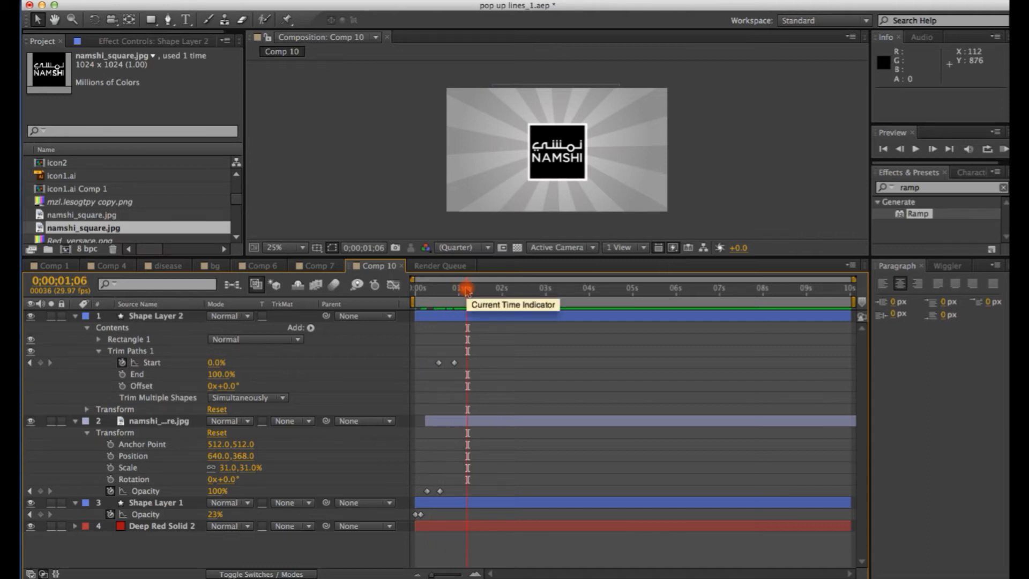
drag(428, 316, 451, 317)
mouse_move(461, 363)
mouse_down()
mouse_move(448, 364)
mouse_move(465, 365)
mouse_up()
mouse_move(467, 290)
mouse_down()
mouse_move(378, 298)
mouse_move(479, 289)
mouse_up()
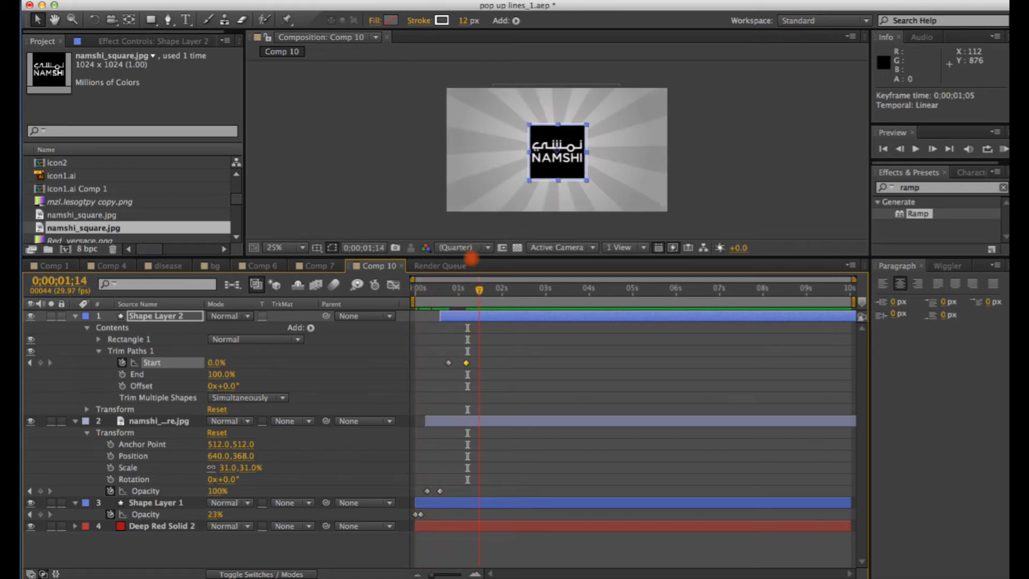
click(413, 208)
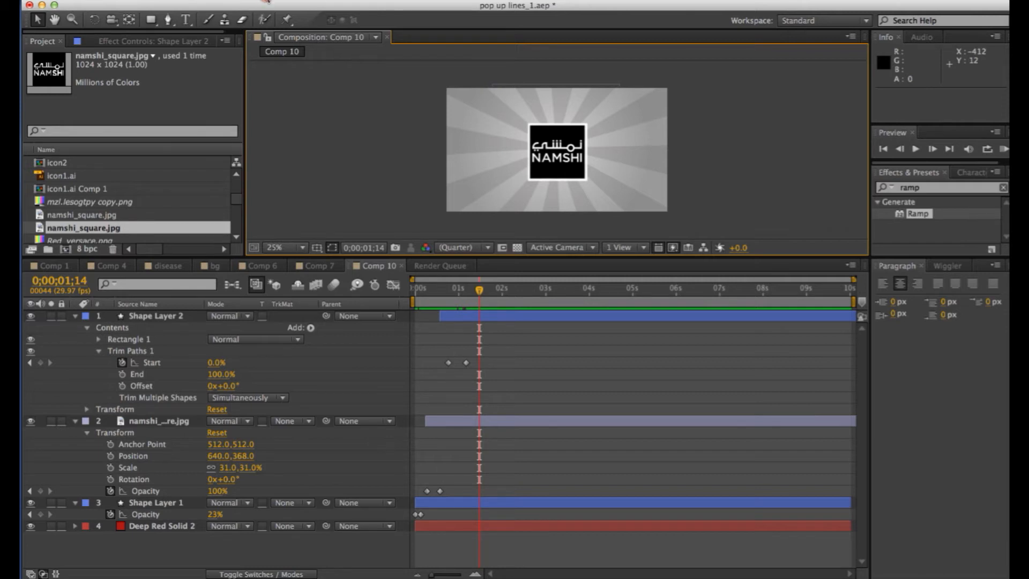
- Duplicate the outline layer and trim the copy's path to Start 53% and End 72% at 0;00;01;14
click(151, 317)
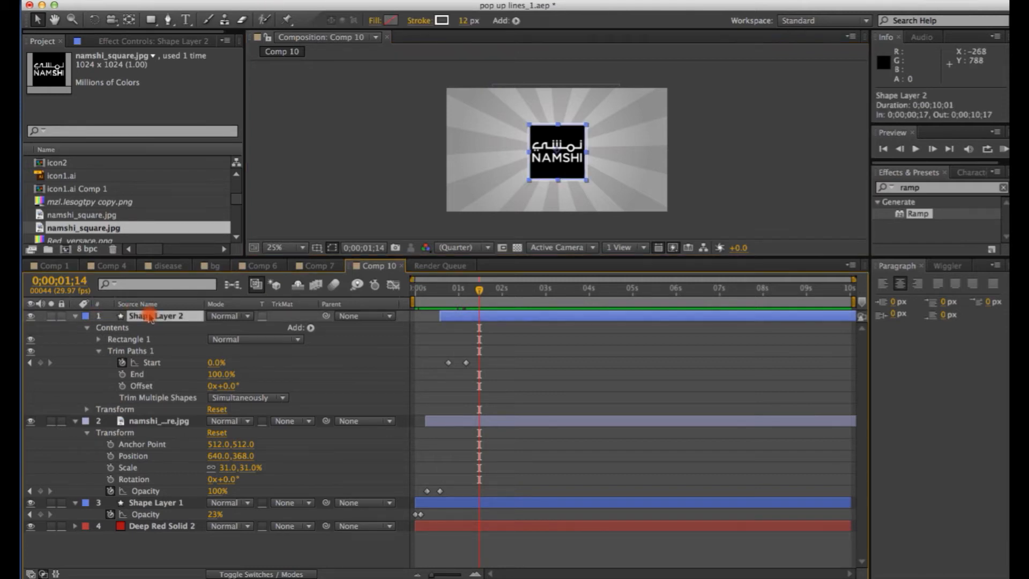
key(super+d)
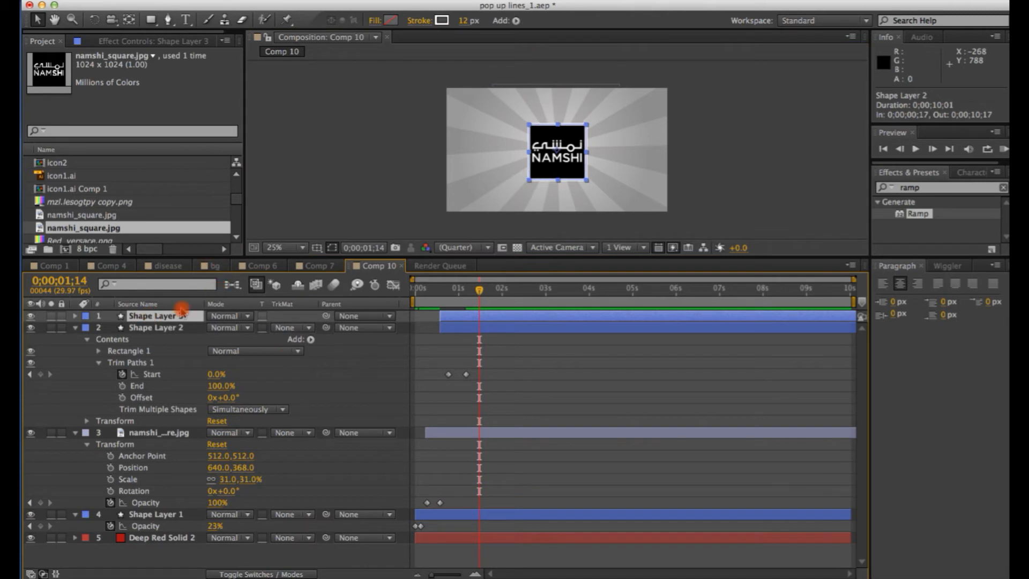
click(75, 327)
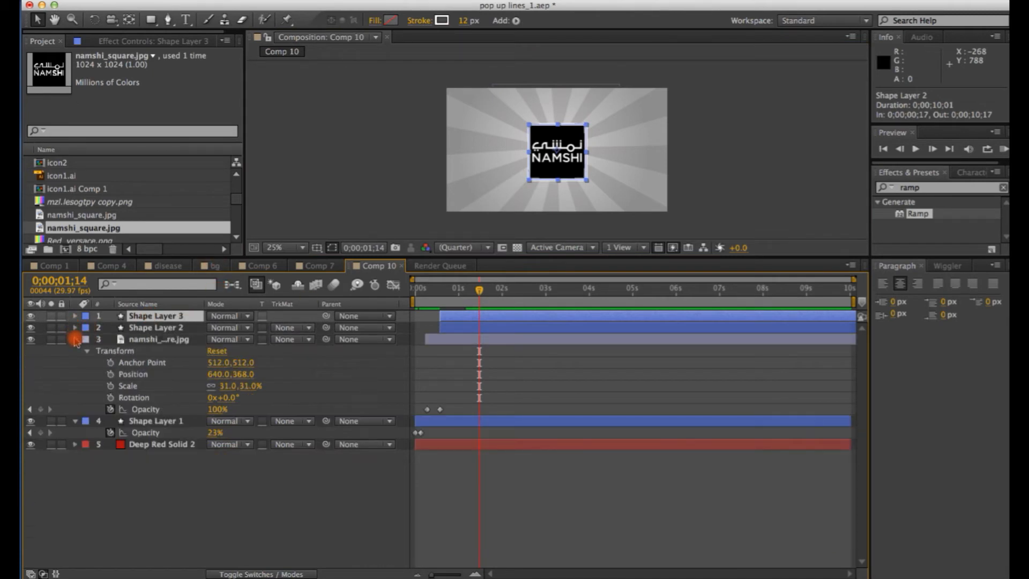
click(75, 339)
click(75, 316)
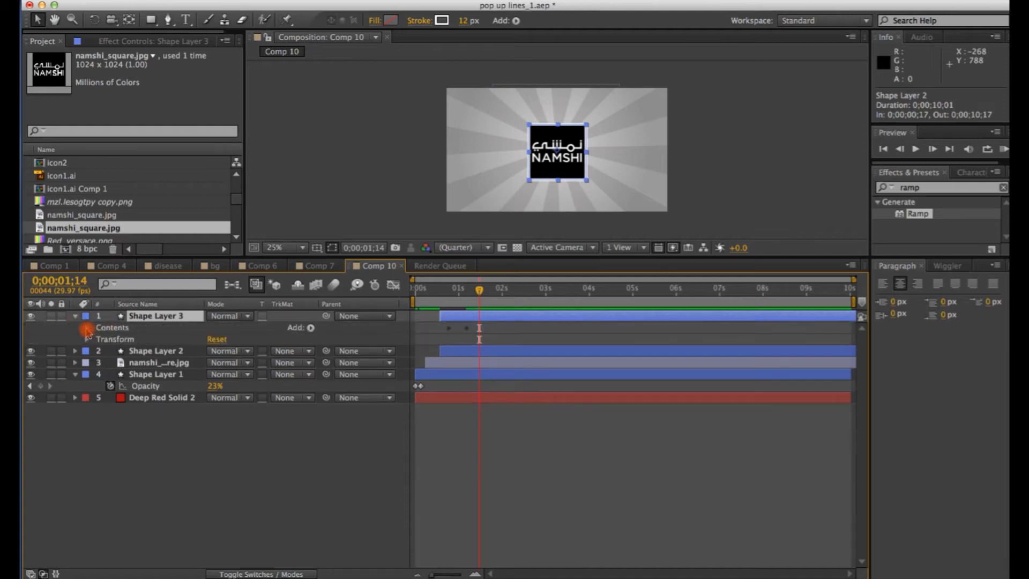
click(87, 328)
click(98, 350)
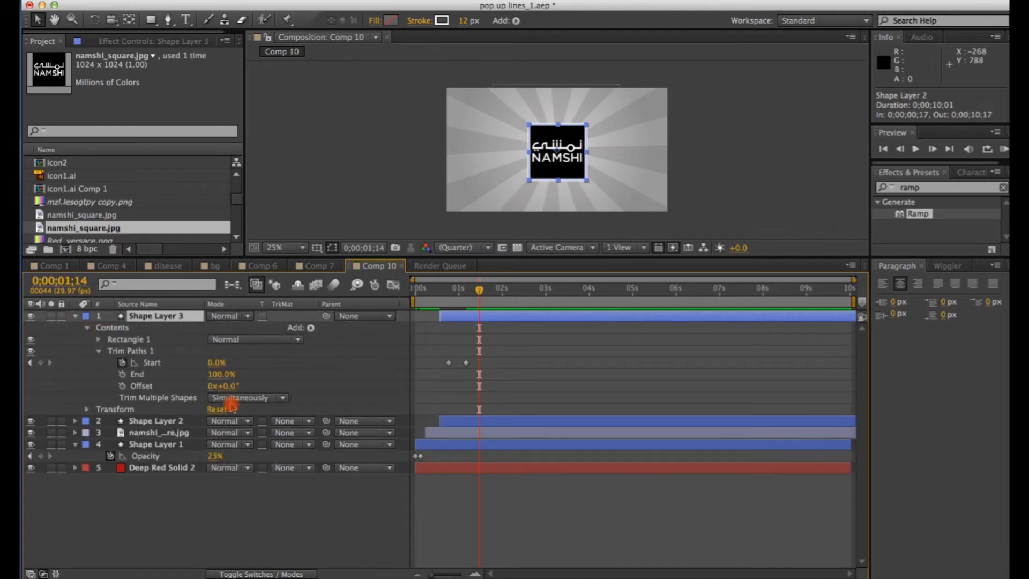
click(213, 374)
mouse_move(205, 373)
mouse_down()
mouse_move(247, 364)
mouse_move(206, 375)
mouse_move(220, 375)
mouse_up()
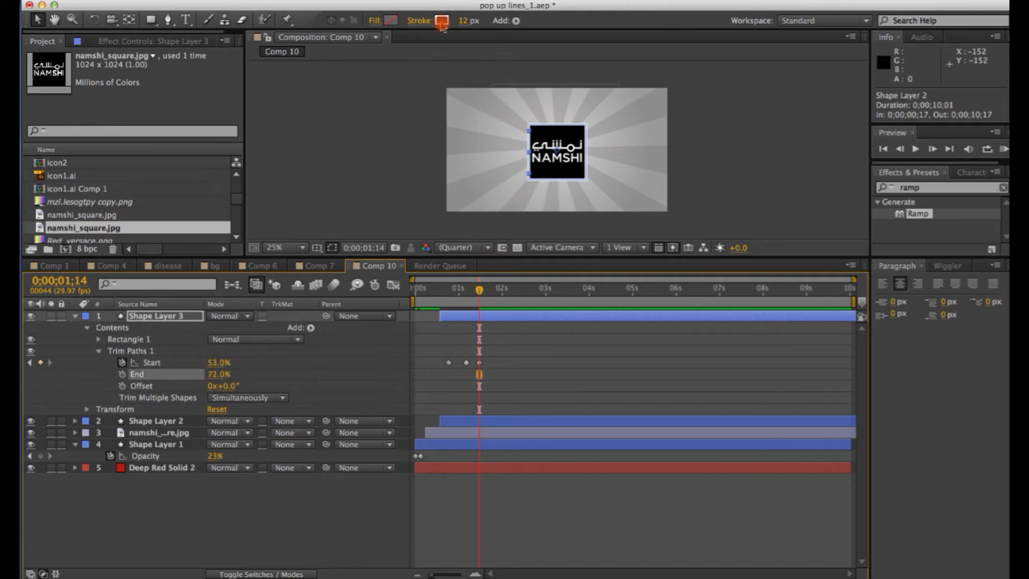
- Change the duplicated outline's stroke color to a bright green
click(441, 20)
click(541, 405)
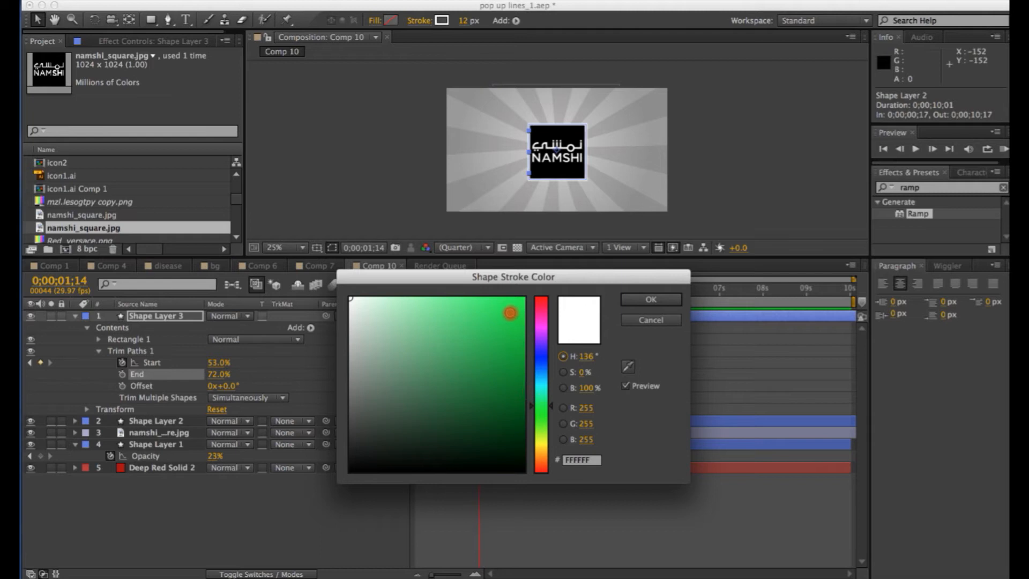
click(509, 313)
click(637, 300)
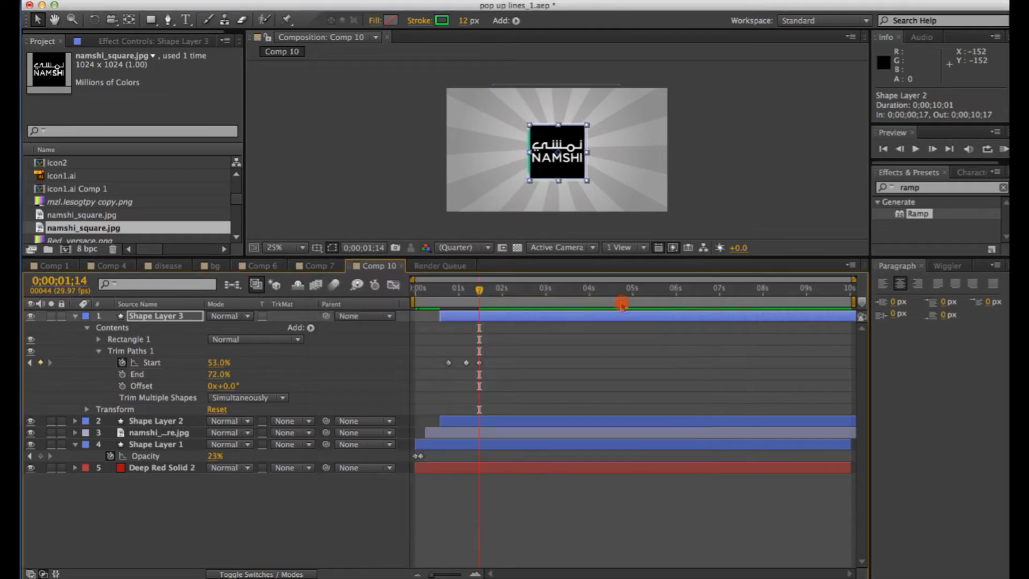
click(401, 205)
- Remove the green outline's Trim Paths Start keyframes at 0;00;01;08 and set Start to 57.7%
mouse_move(478, 289)
mouse_down()
mouse_move(443, 297)
mouse_move(463, 298)
mouse_up()
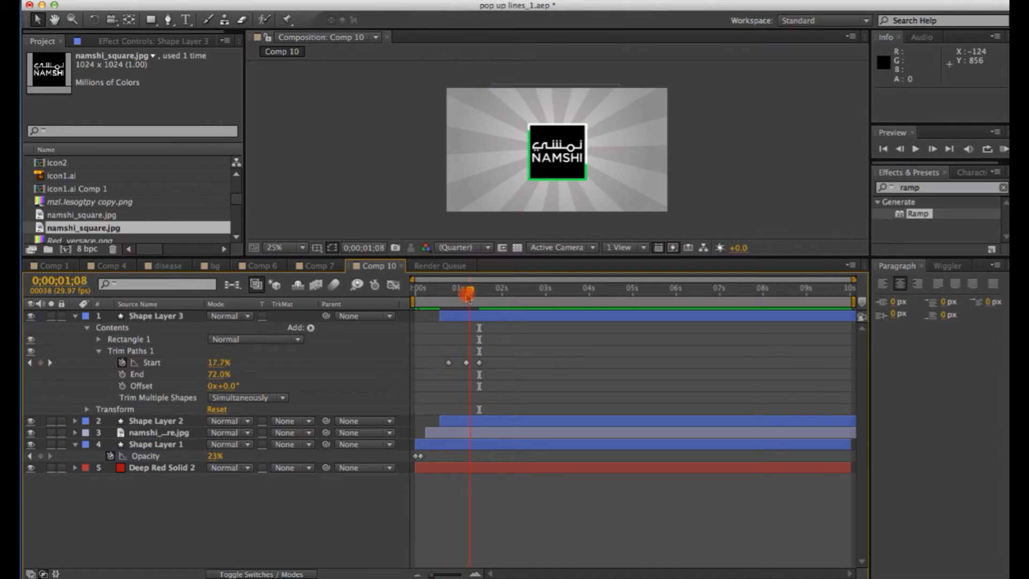
click(124, 363)
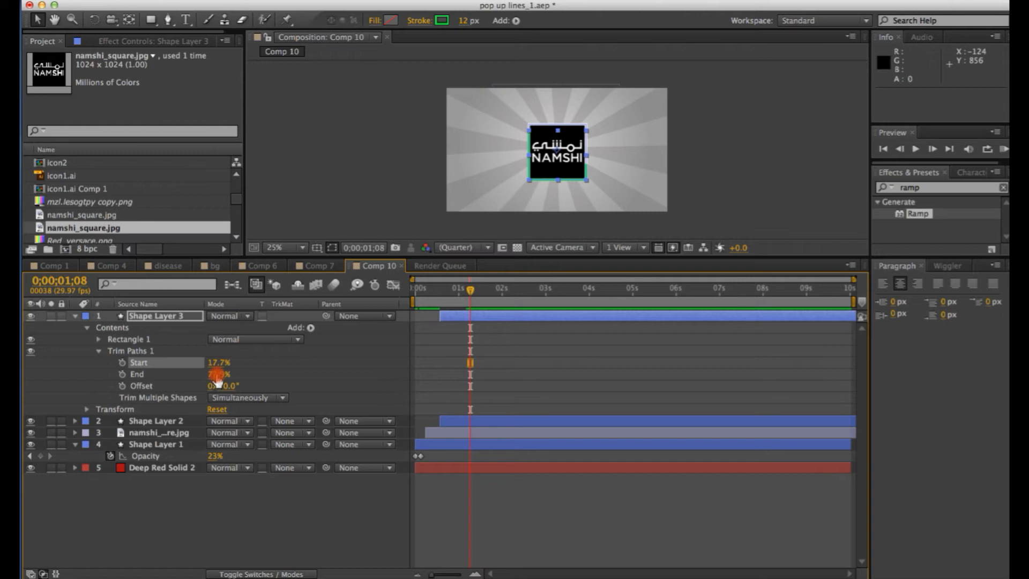
drag(214, 370, 241, 364)
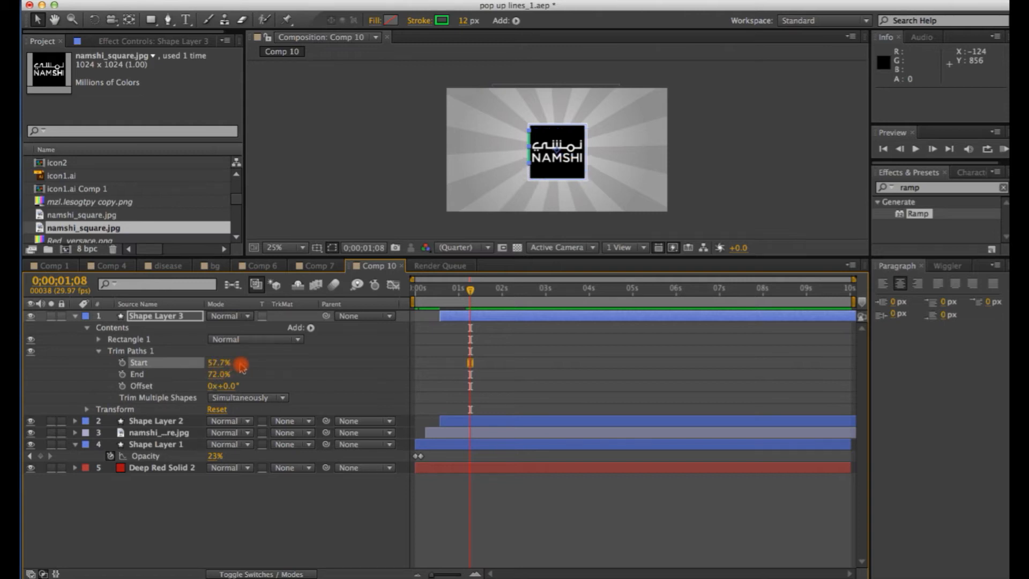
- Shift the green outline layer so that it starts at 0;00;01;05
click(387, 212)
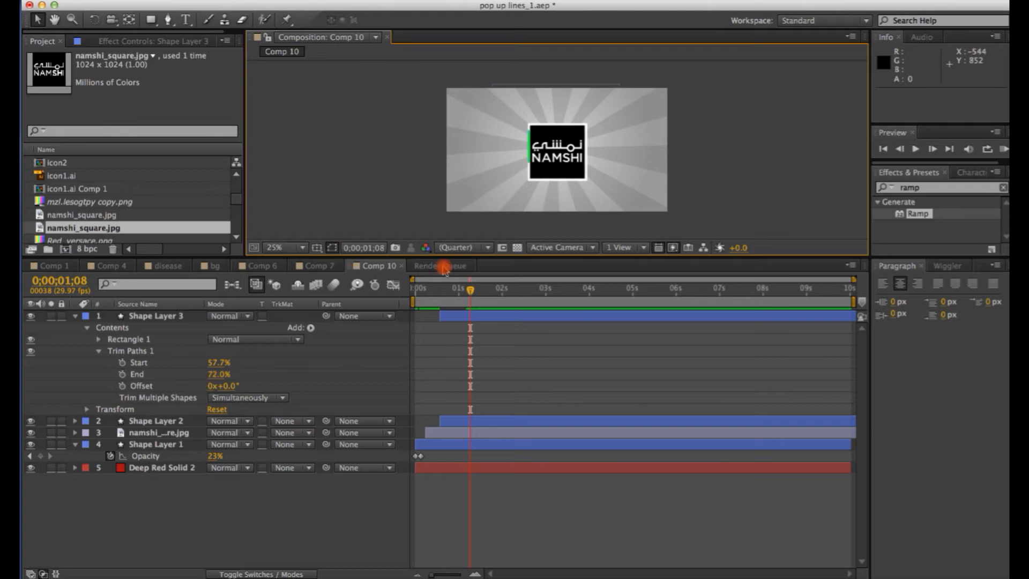
mouse_move(470, 295)
mouse_down()
mouse_move(451, 296)
mouse_move(468, 295)
mouse_move(470, 316)
mouse_move(482, 317)
mouse_move(444, 295)
mouse_move(474, 296)
mouse_up()
click(477, 320)
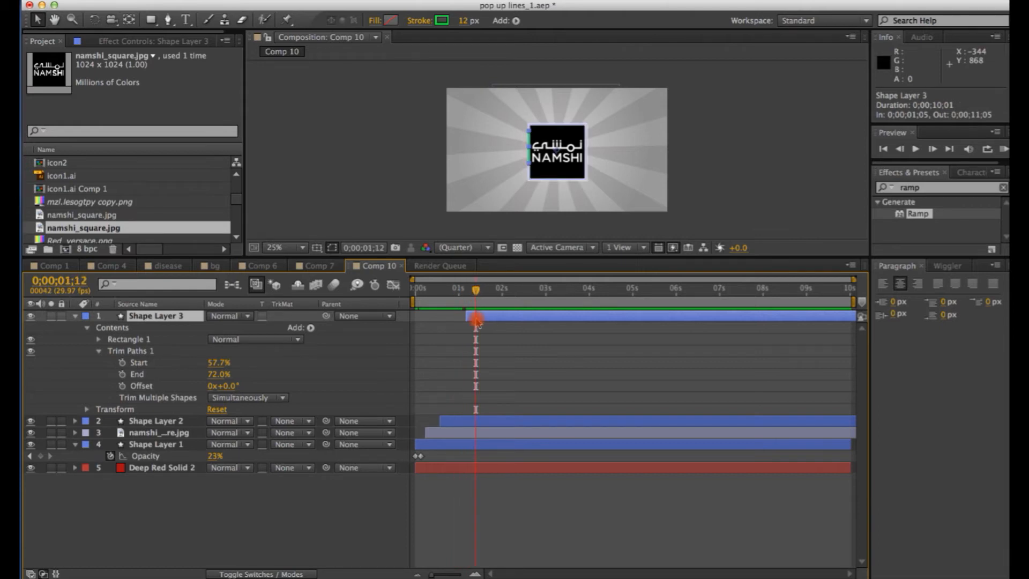
- Animate the green outline's Trim Paths Offset from 0x+59° at 0;00;01;12 to 2x+59° at 0;00;02;04 and preview the motion
click(220, 386)
mouse_move(231, 394)
mouse_down()
mouse_move(289, 373)
mouse_move(257, 373)
mouse_up()
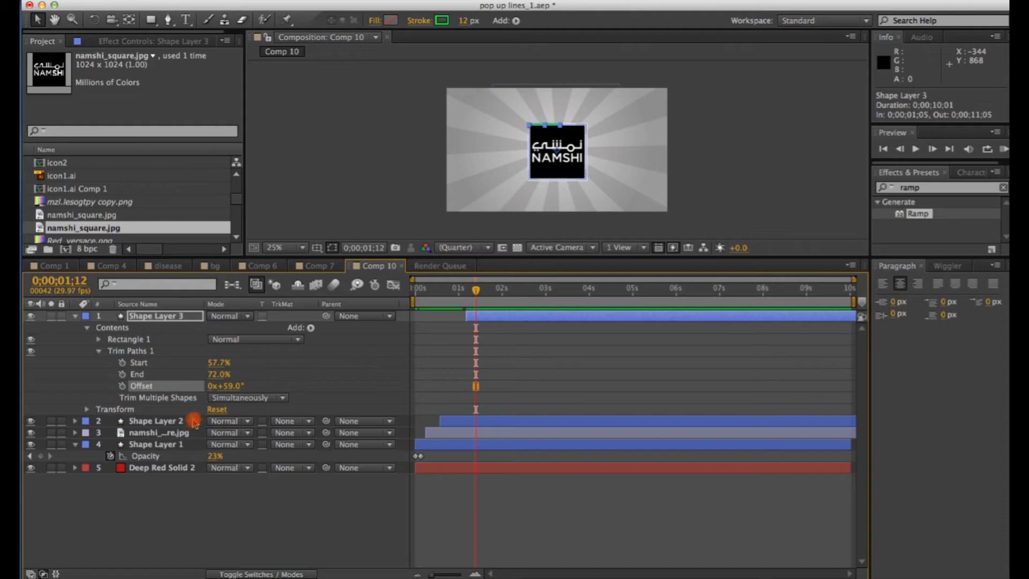
click(123, 387)
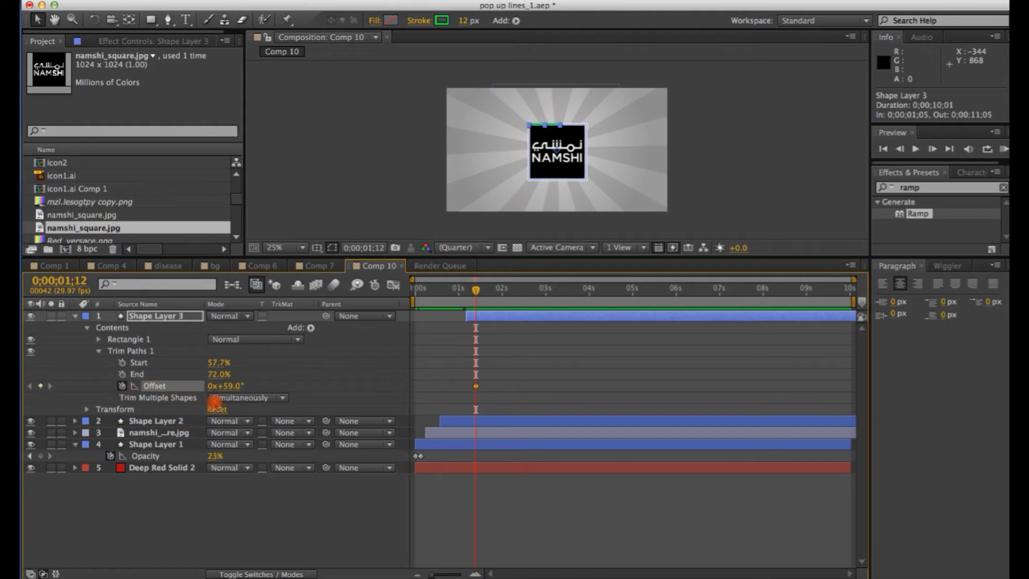
drag(480, 294, 507, 292)
drag(209, 387, 252, 384)
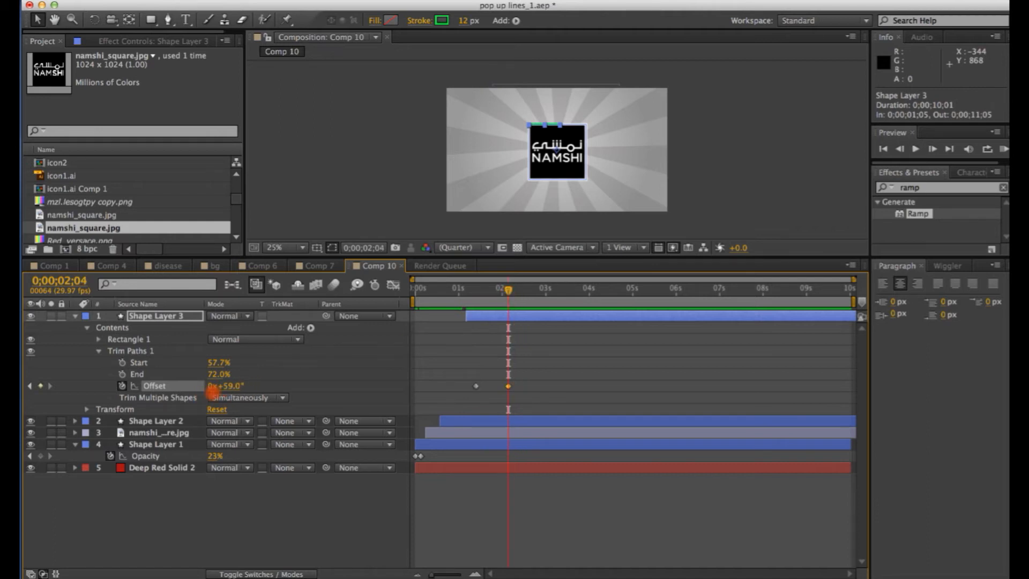
drag(513, 293, 473, 290)
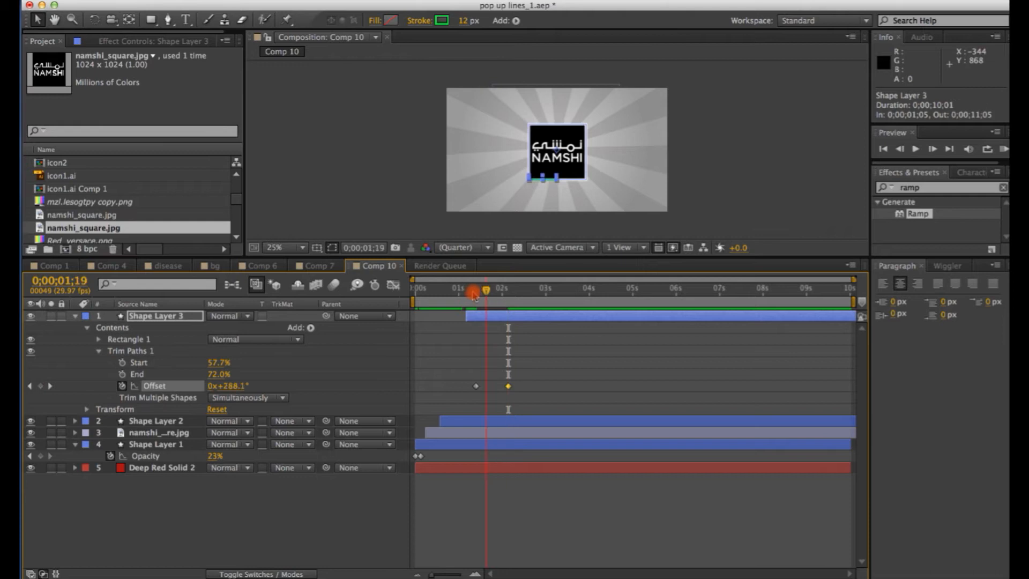
click(399, 202)
key(space)
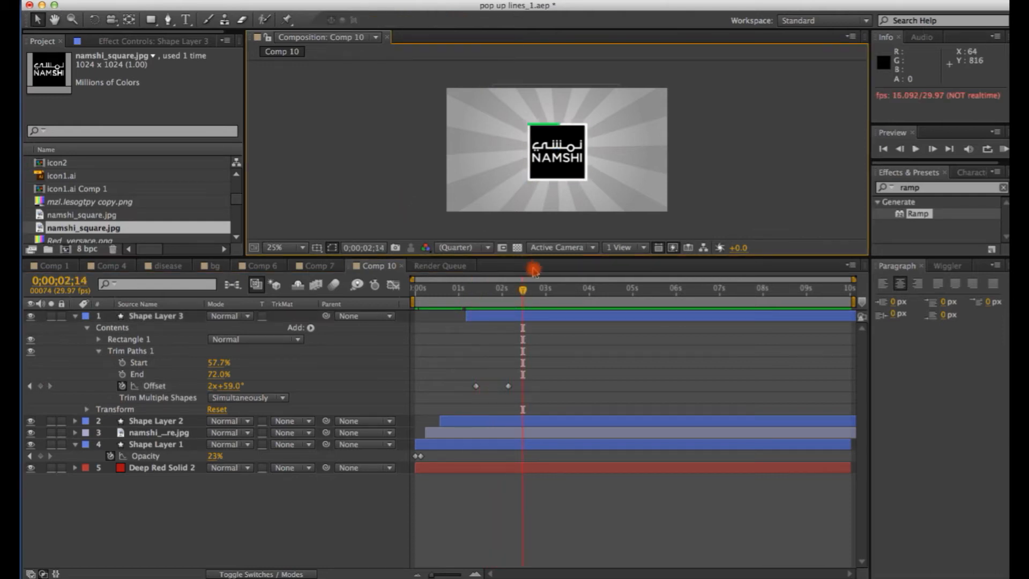
- Fade the green outline in with opacity keyframes from 0% to 100%, finishing at 0;00;01;10
click(481, 292)
drag(474, 297, 442, 292)
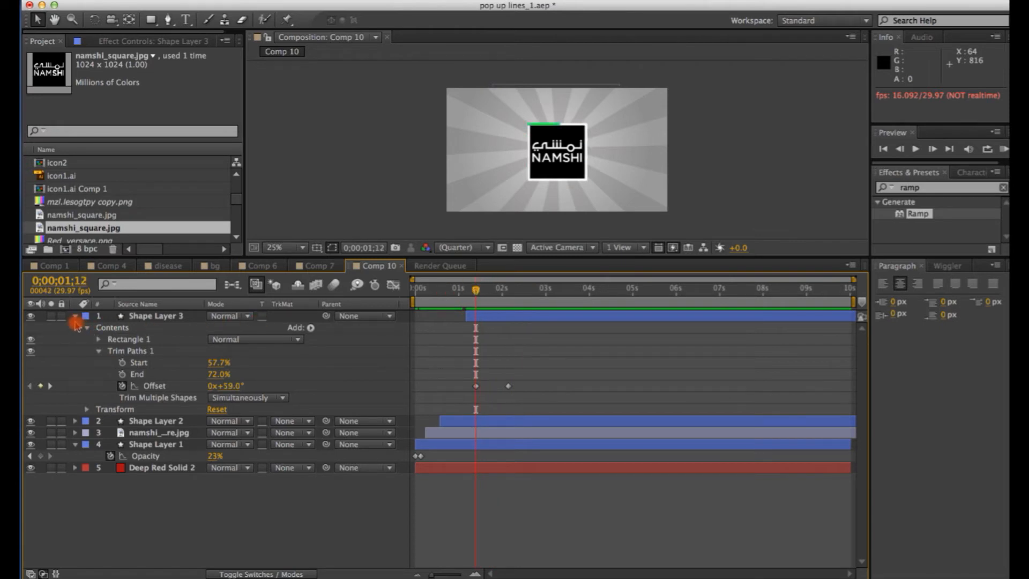
click(78, 320)
click(135, 315)
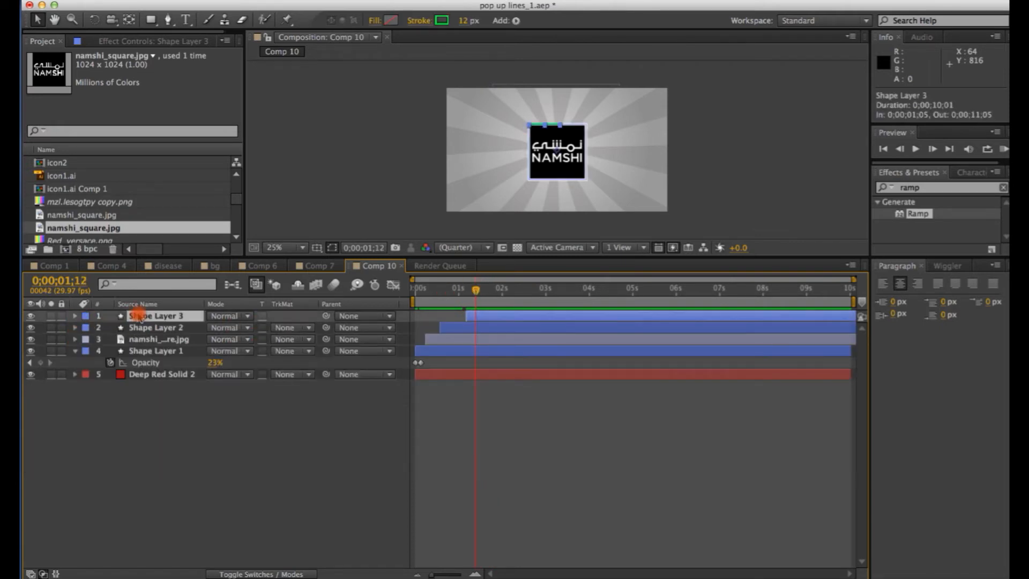
key(t)
click(109, 327)
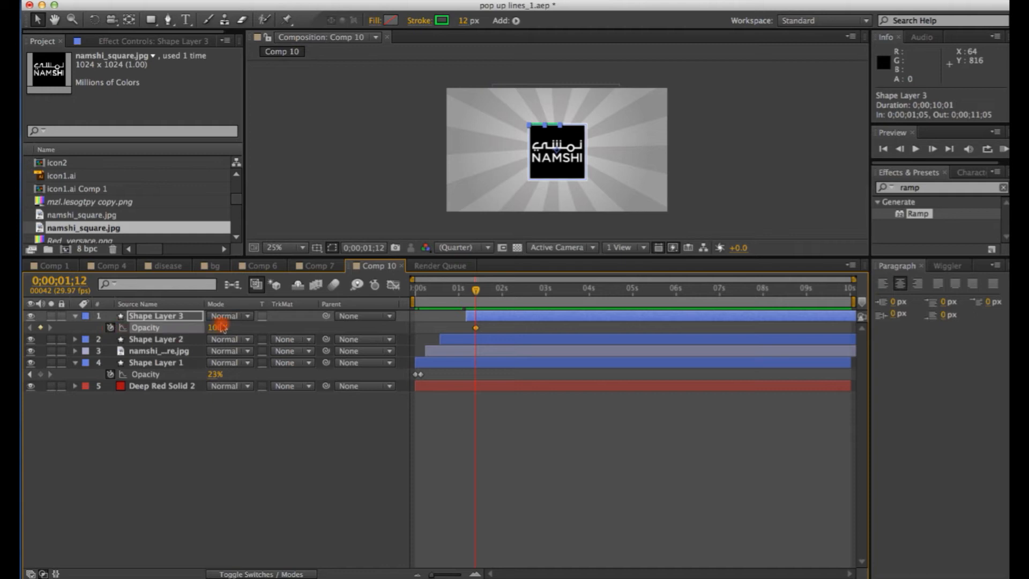
drag(217, 329, 88, 336)
drag(476, 294, 481, 291)
drag(211, 329, 384, 320)
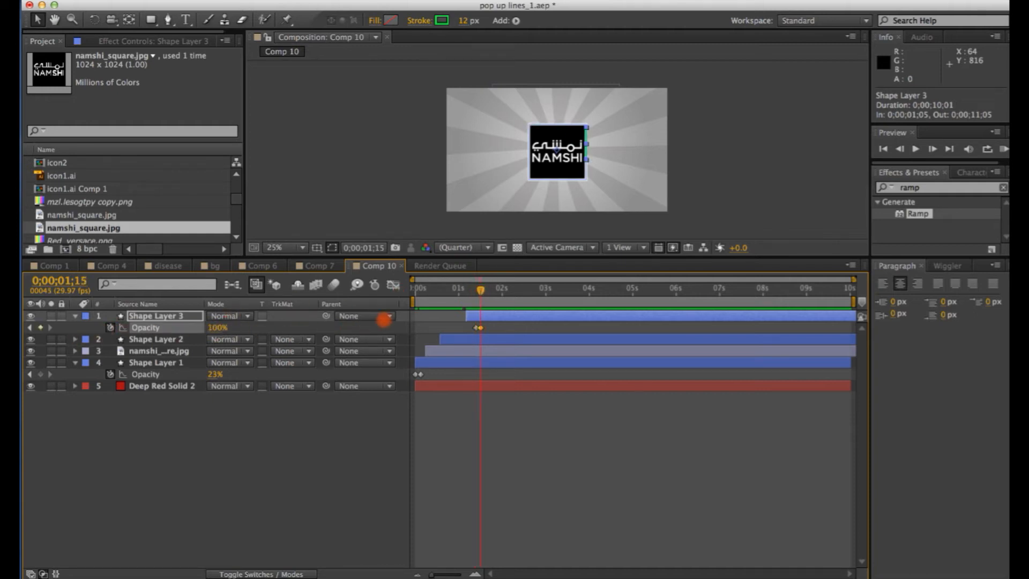
drag(477, 330, 470, 331)
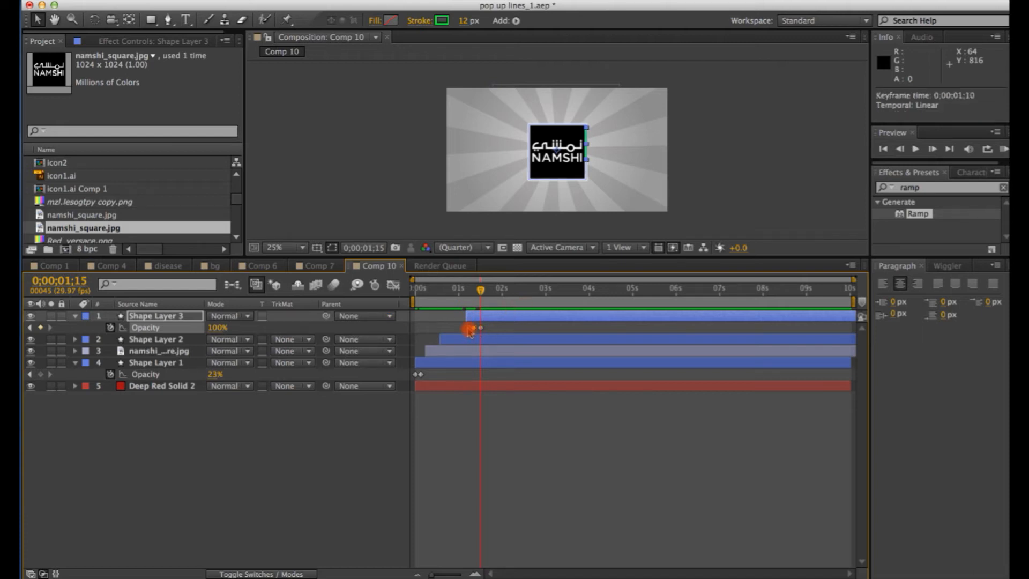
- Fade the green outline out from 100% opacity at 0;00;02;04 to 0% a moment after, and preview the animation
drag(480, 290, 508, 280)
drag(511, 277, 508, 276)
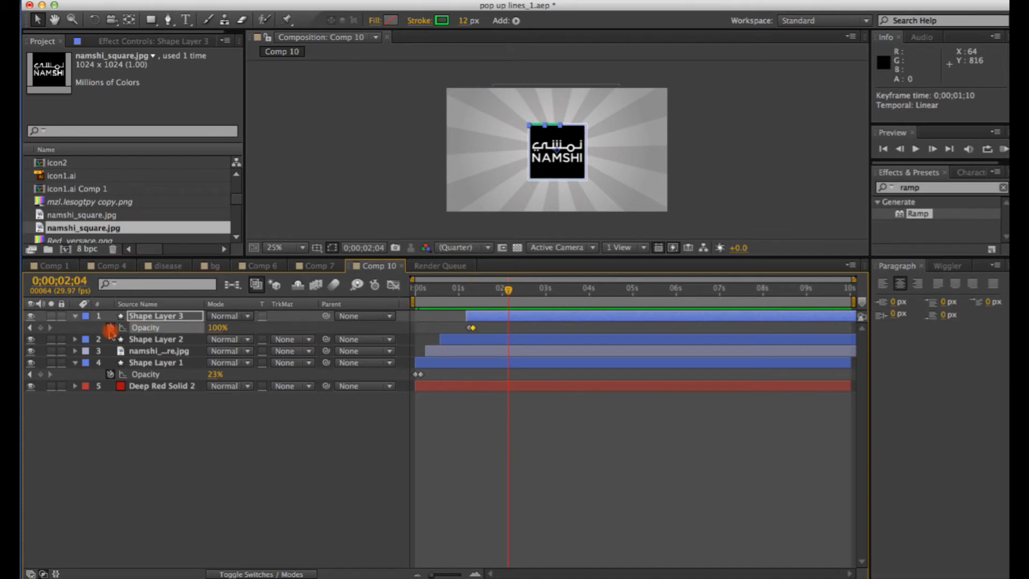
click(41, 327)
drag(217, 327, 118, 355)
click(510, 447)
drag(509, 289, 461, 304)
key(space)
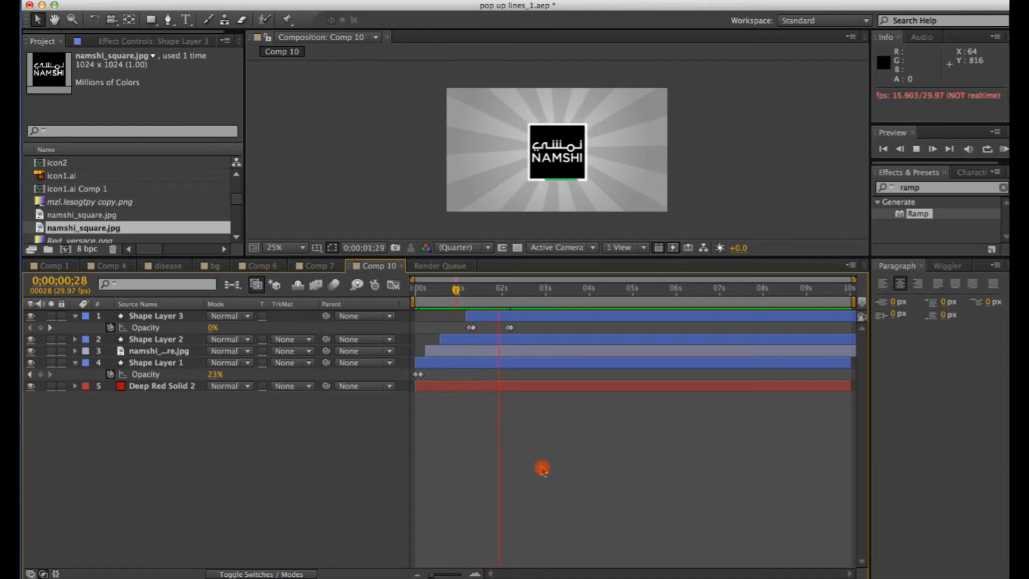
key(space)
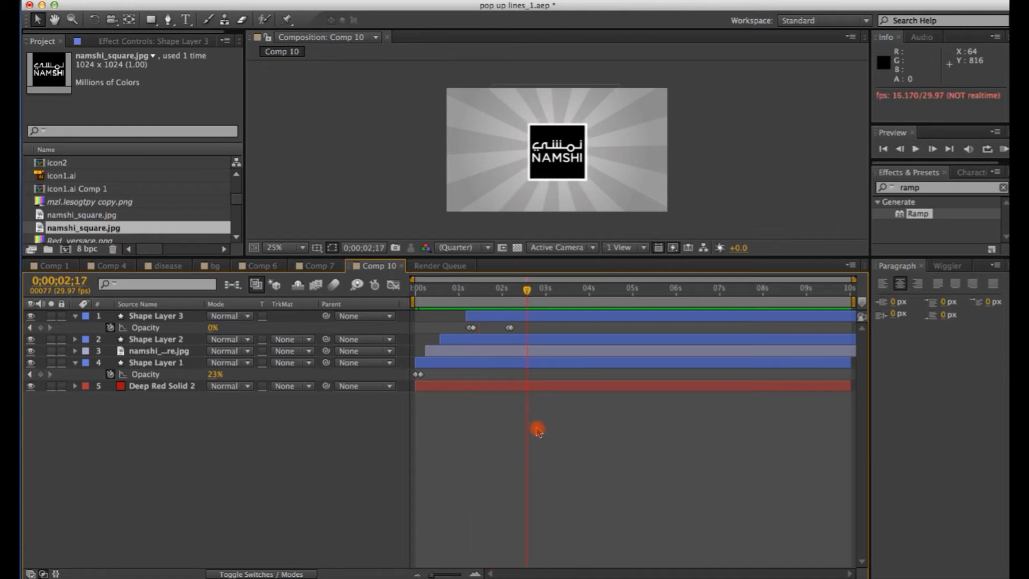
- Add opacity keyframes at 0;00;02;07 to the white outline, logo, sunburst and background solid layers
click(511, 339)
shift+click(523, 353)
shift+click(524, 368)
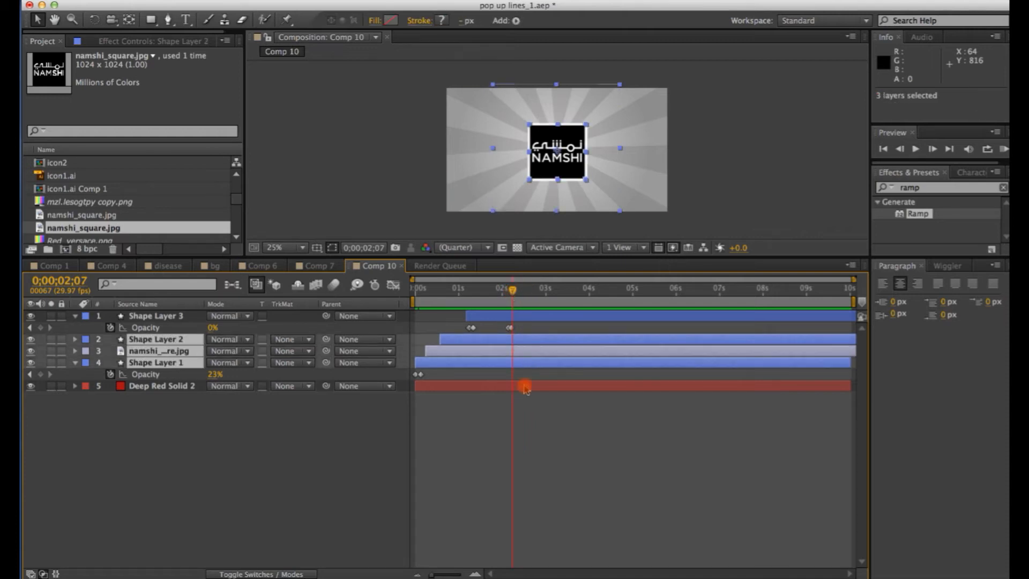
shift+click(525, 387)
key(t)
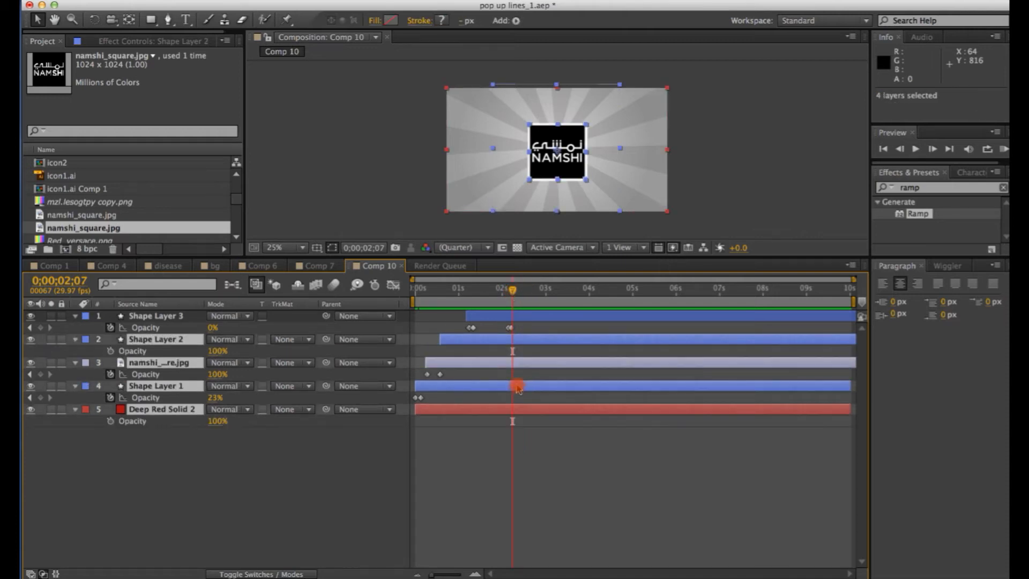
click(110, 351)
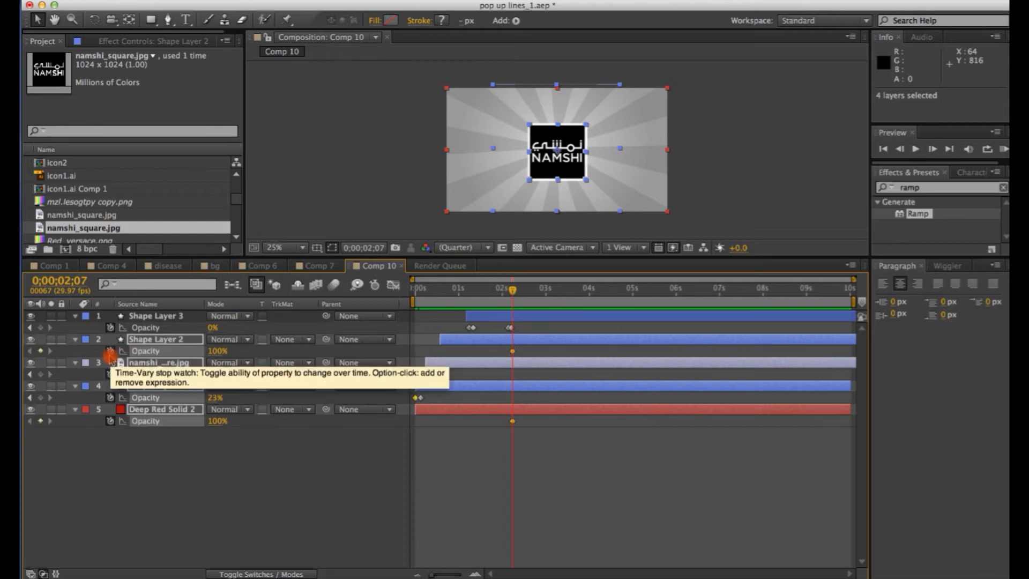
click(41, 374)
click(41, 397)
- Set the opacity of the white outline, logo, sunburst and background solid layers to 0% at 0;00;02;13
click(513, 290)
drag(519, 294, 526, 293)
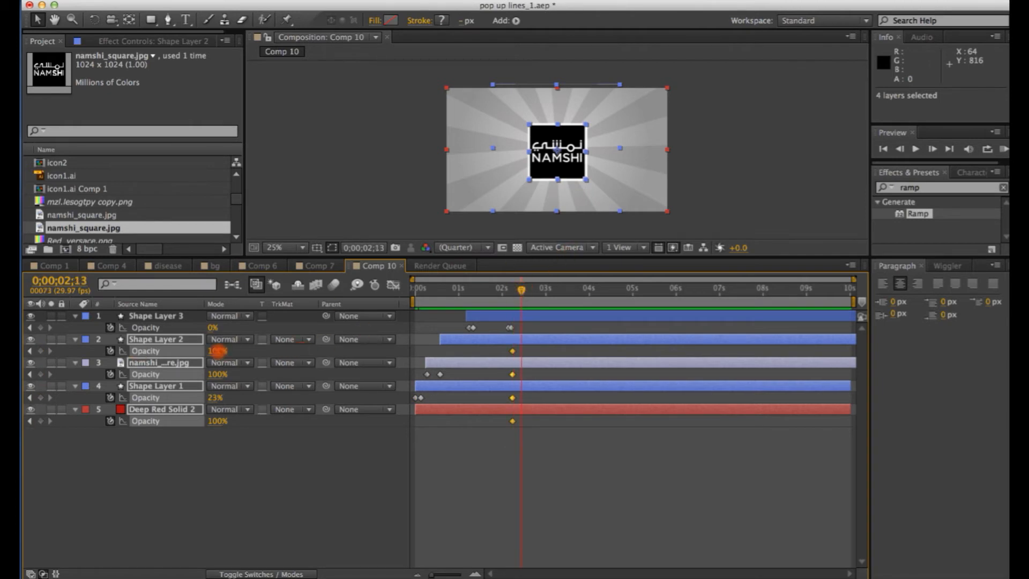
drag(215, 351, 22, 384)
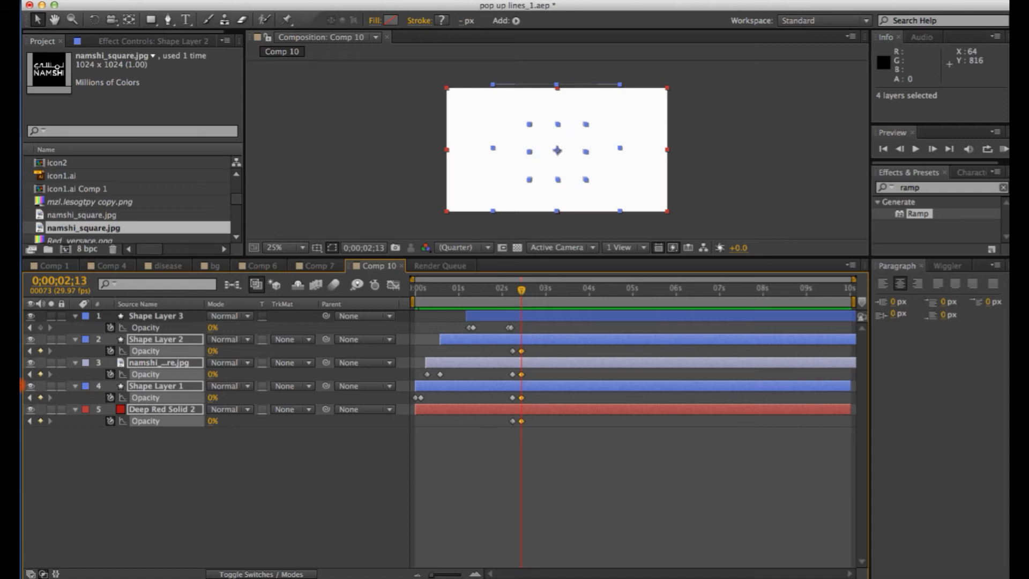
drag(211, 407, 280, 390)
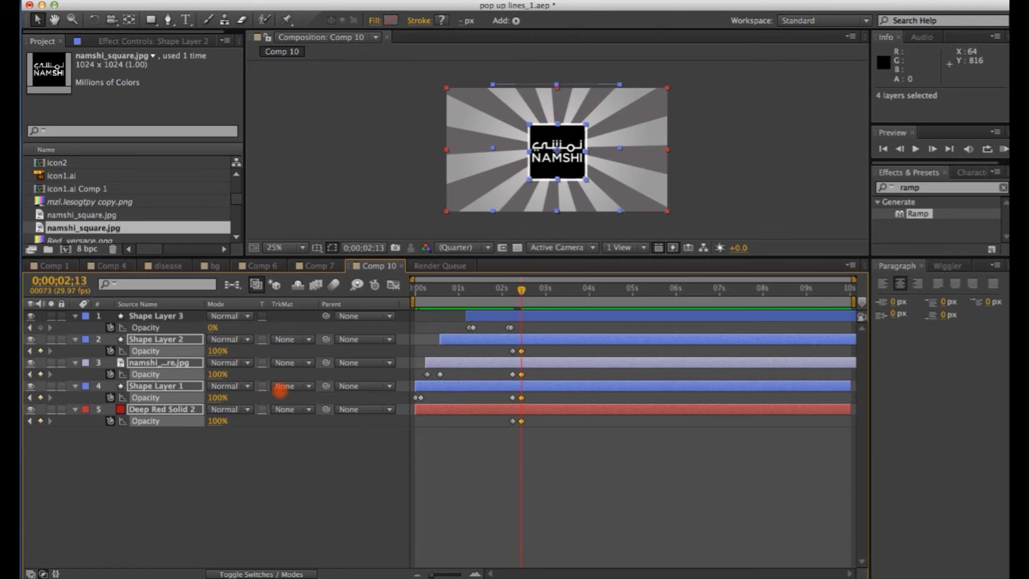
key(super+z)
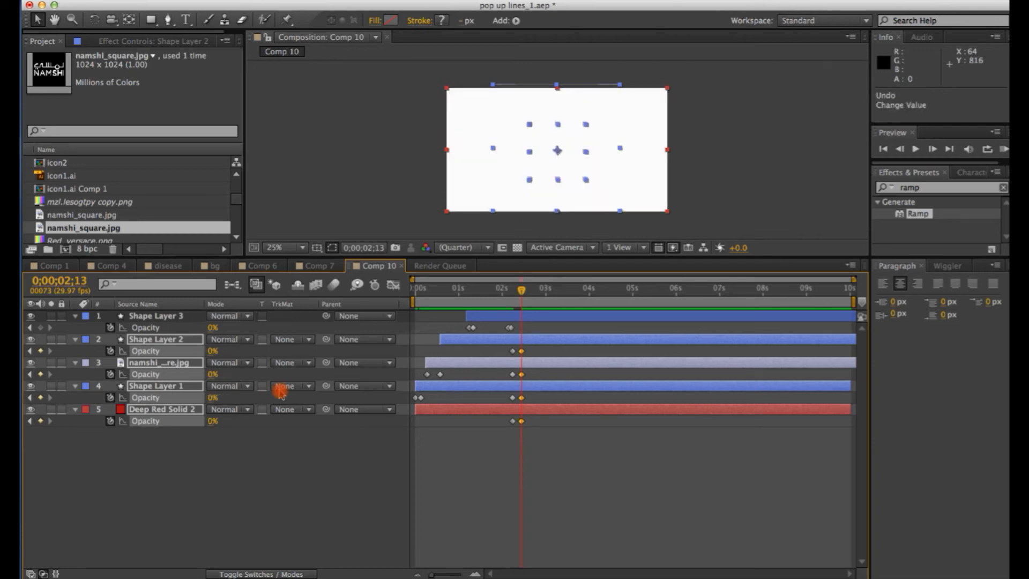
click(437, 526)
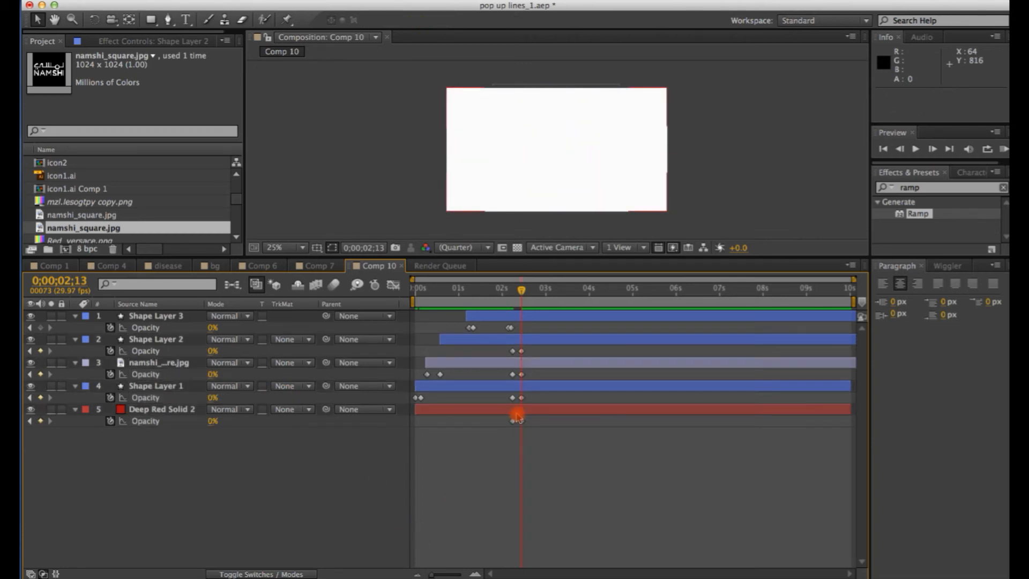
- Set the sunburst's opacity to 22% and the background solid's opacity to 100% at 0;00;02;13
click(521, 399)
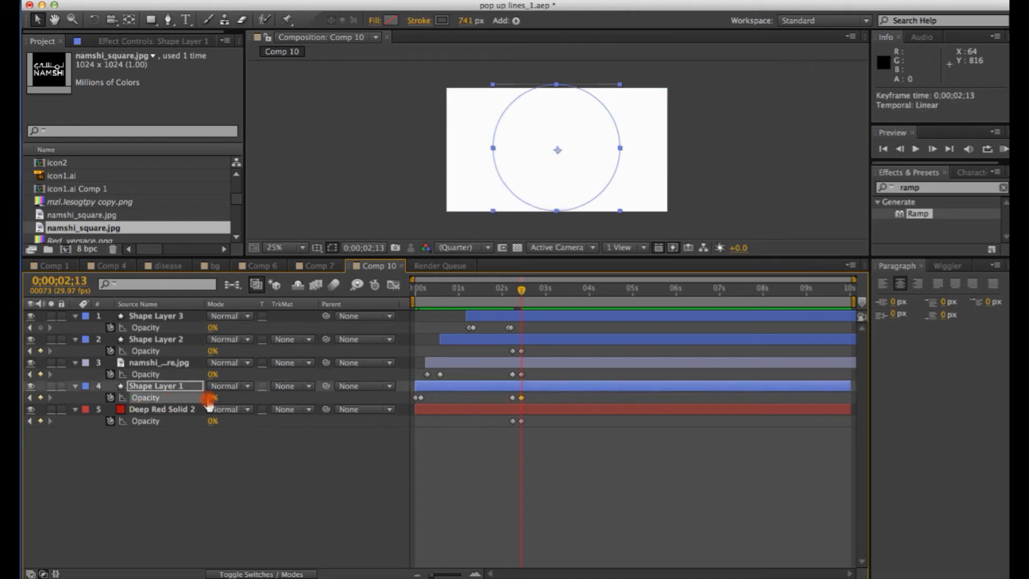
drag(213, 398, 252, 397)
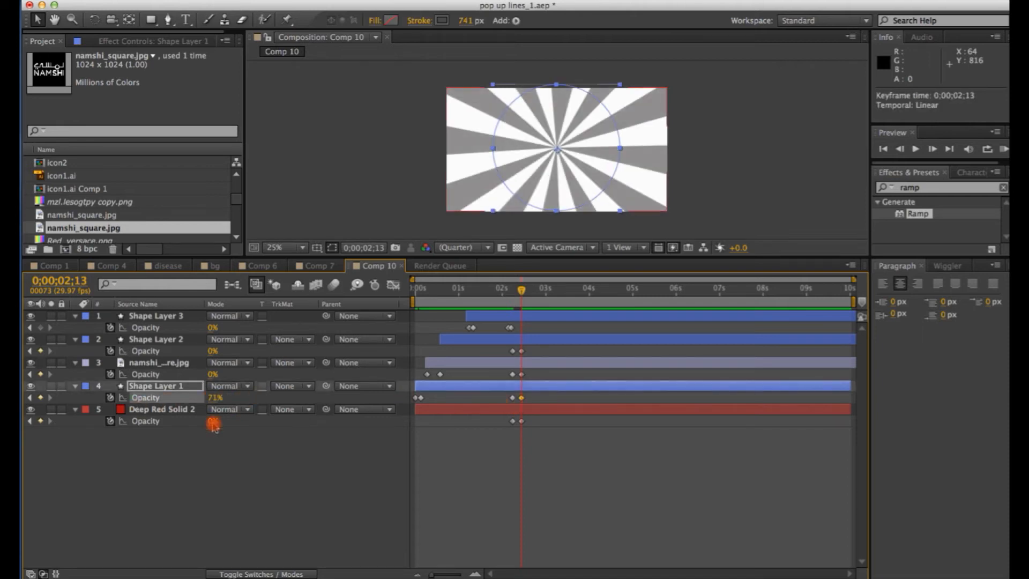
drag(225, 429, 358, 418)
click(468, 406)
mouse_move(522, 292)
mouse_down()
mouse_move(490, 294)
mouse_move(521, 293)
mouse_up()
drag(217, 398, 176, 402)
click(155, 385)
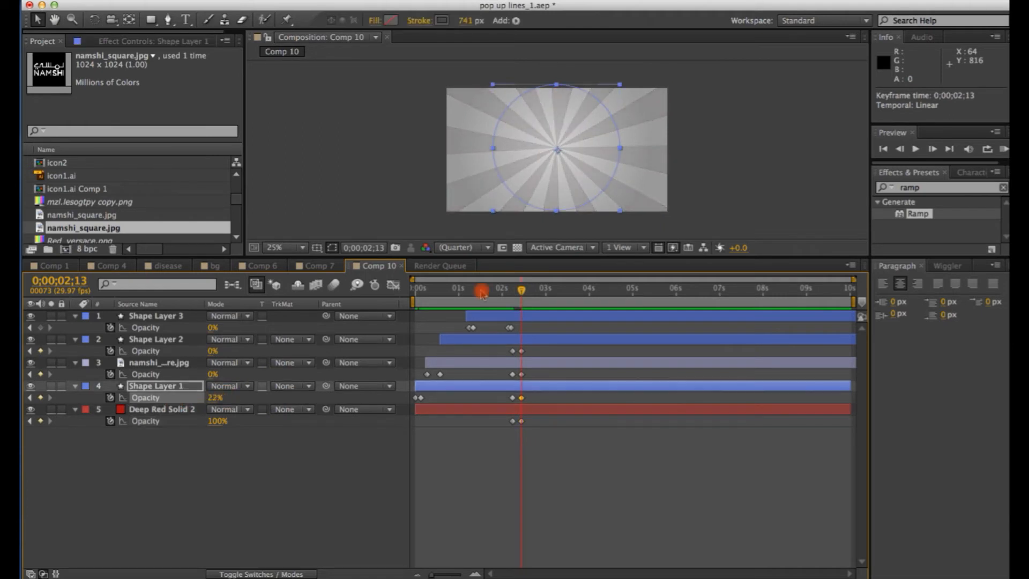
mouse_move(521, 290)
mouse_down()
mouse_move(433, 301)
mouse_move(535, 288)
mouse_move(461, 288)
mouse_move(528, 279)
mouse_up()
click(379, 202)
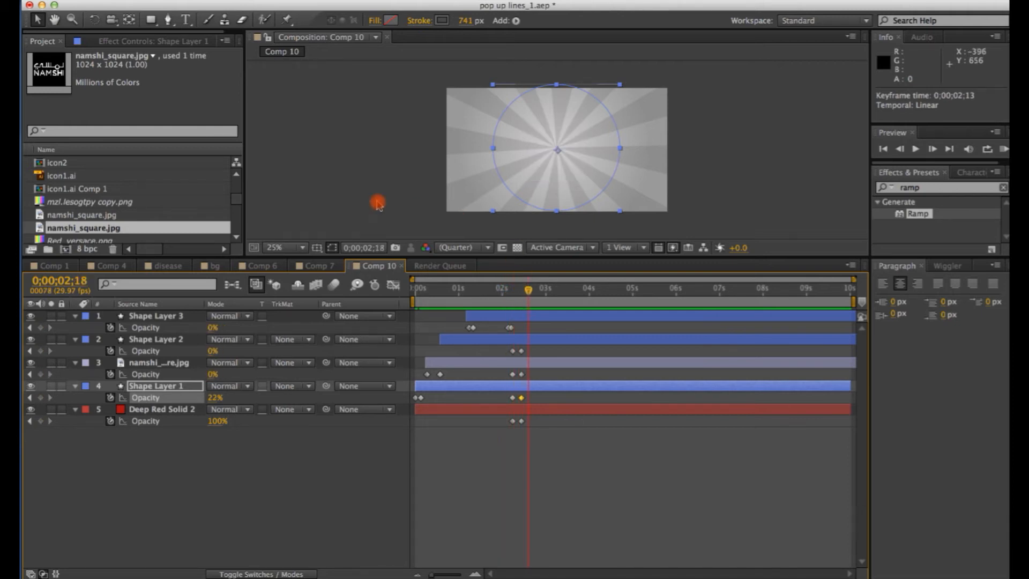
- Delete the fade-out opacity keyframes of the sunburst and background solid layers at 0;00;02;07 and 0;00;02;13
click(535, 433)
drag(526, 435, 511, 399)
key(Delete)
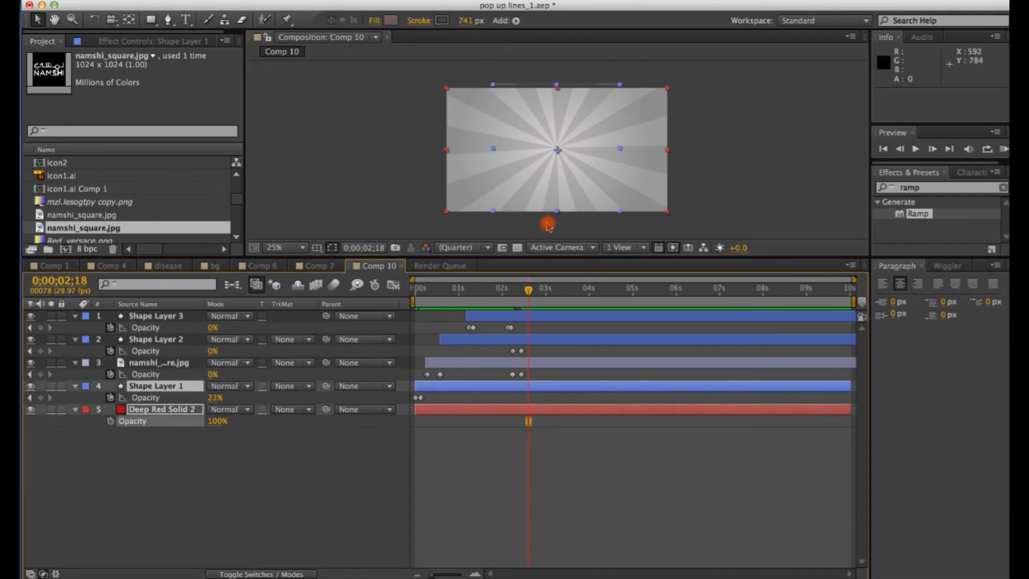
drag(528, 290, 518, 295)
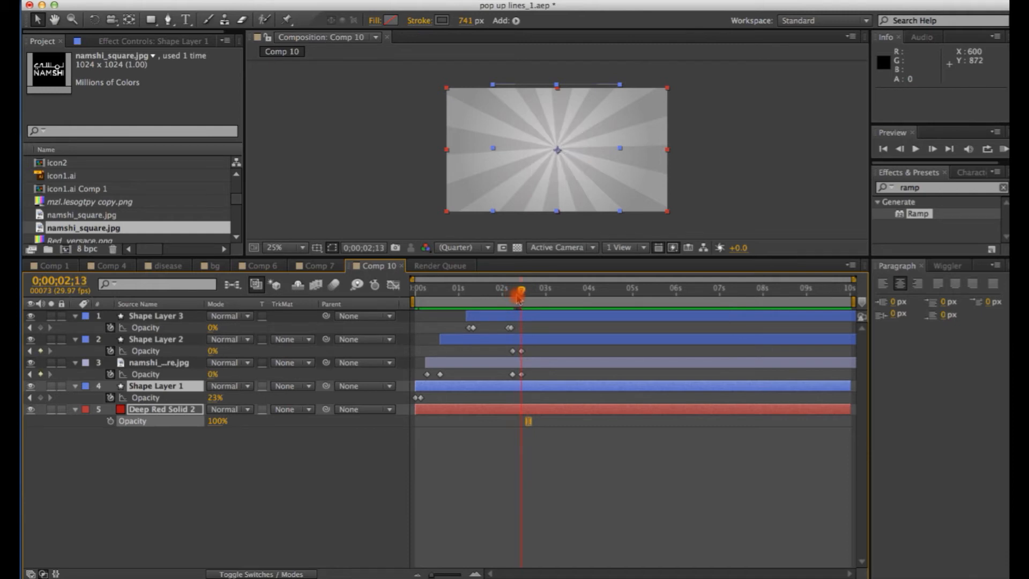
click(429, 210)
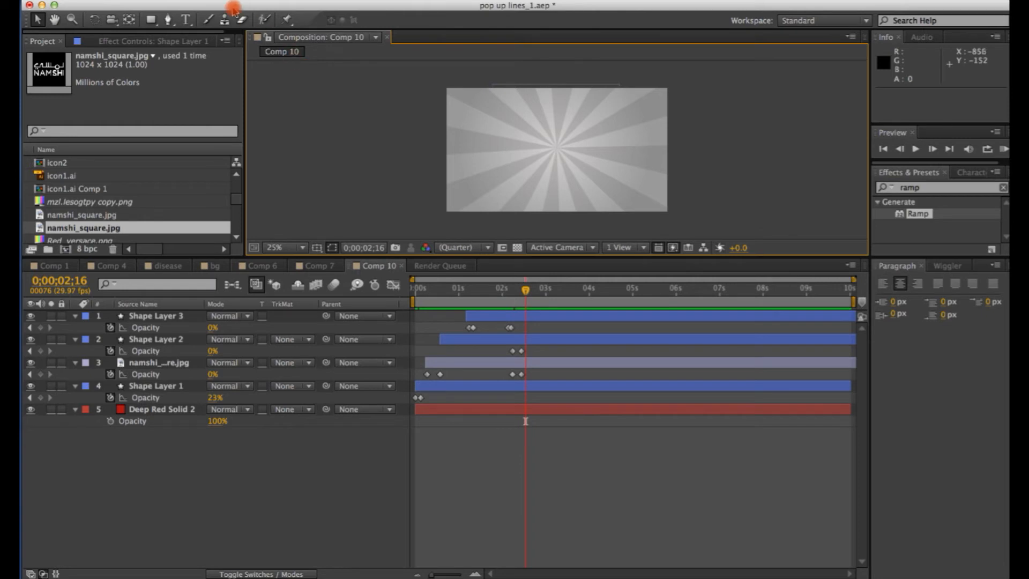
- Import running_shoes_PNG5783.png and add it as the uppermost layer of Comp 10, placed mostly outside the frame's right edge
click(149, 2)
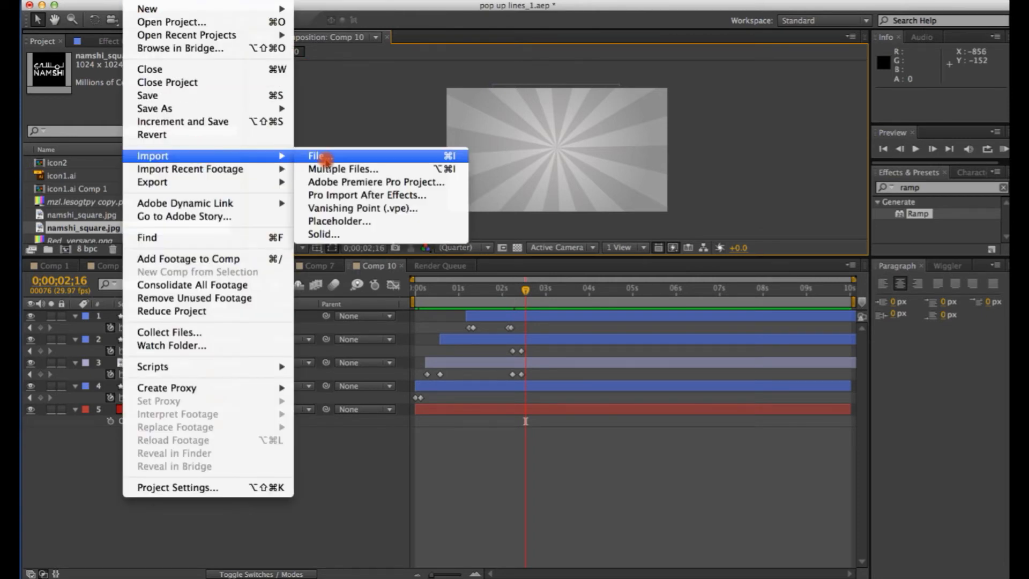
click(329, 166)
click(544, 220)
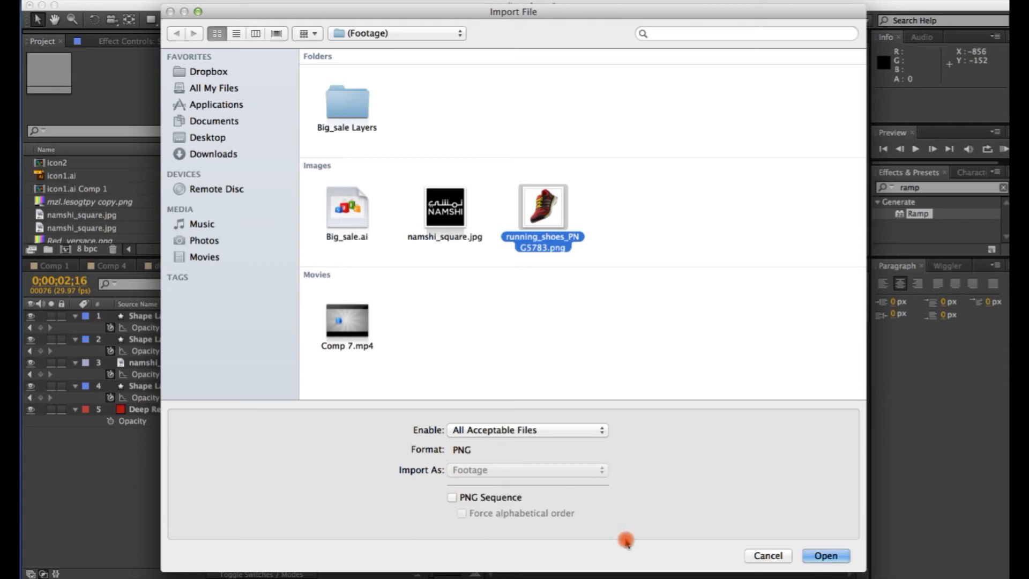
click(822, 555)
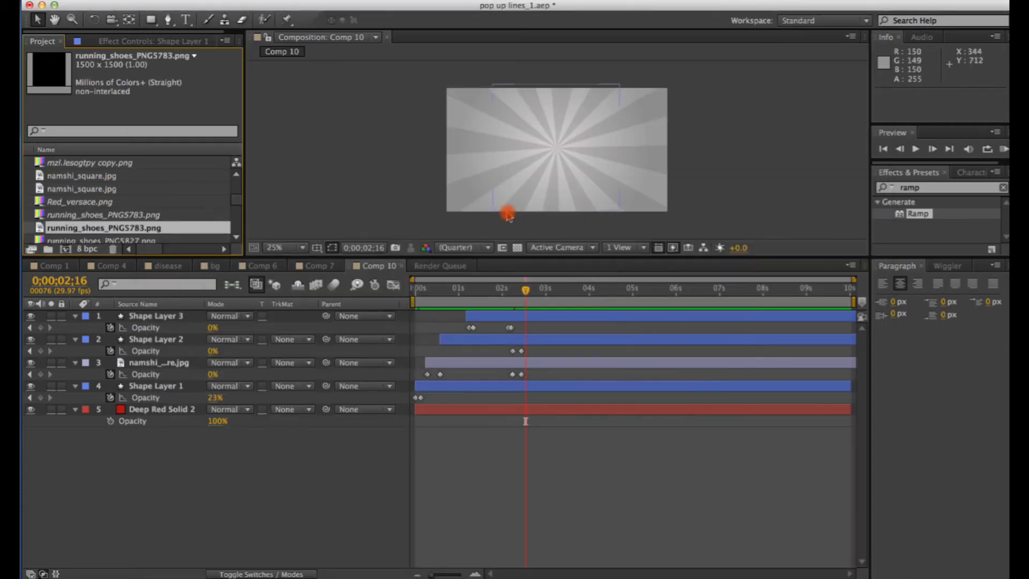
drag(218, 219, 749, 161)
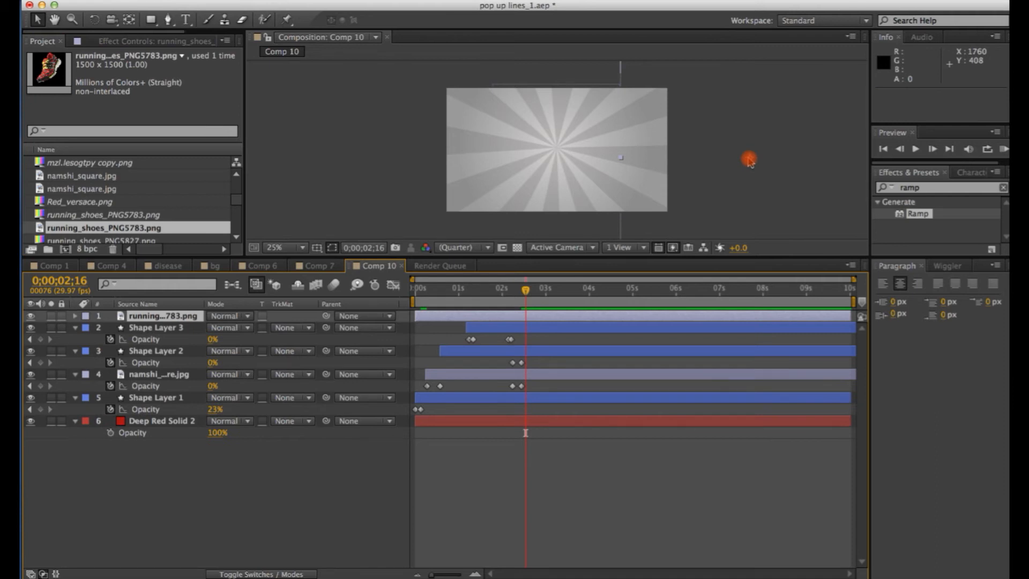
key(comma)
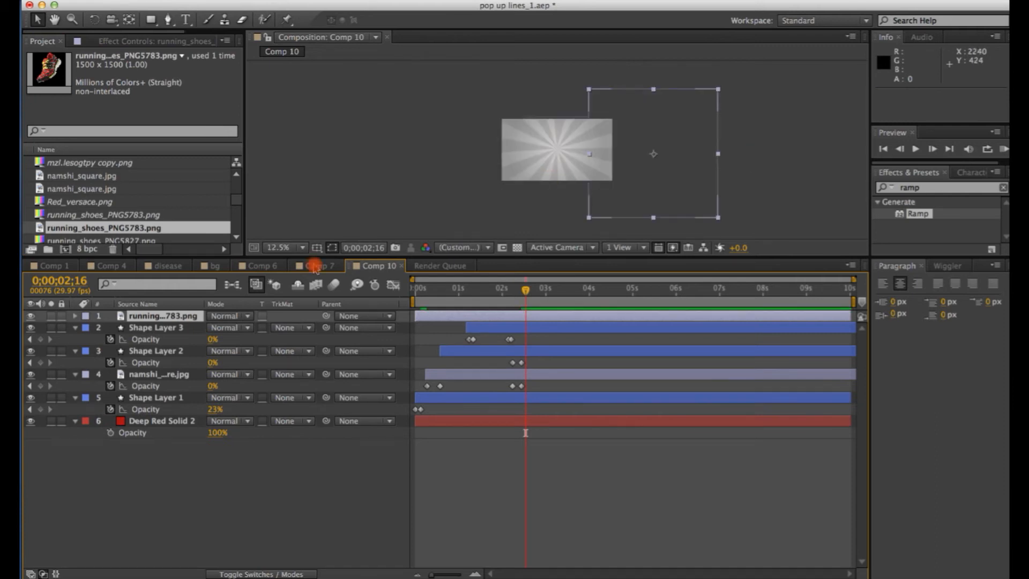
- Scale the running shoe to 30% centred in the frame, with its layer starting at 0;00;02;06
key(s)
drag(223, 328, 194, 321)
drag(636, 156, 547, 161)
drag(424, 323, 513, 292)
- Start the shoe layer at 0;00;02;13 and keyframe its position at 1464, 356 outside the frame at 0;00;02;16
click(125, 324)
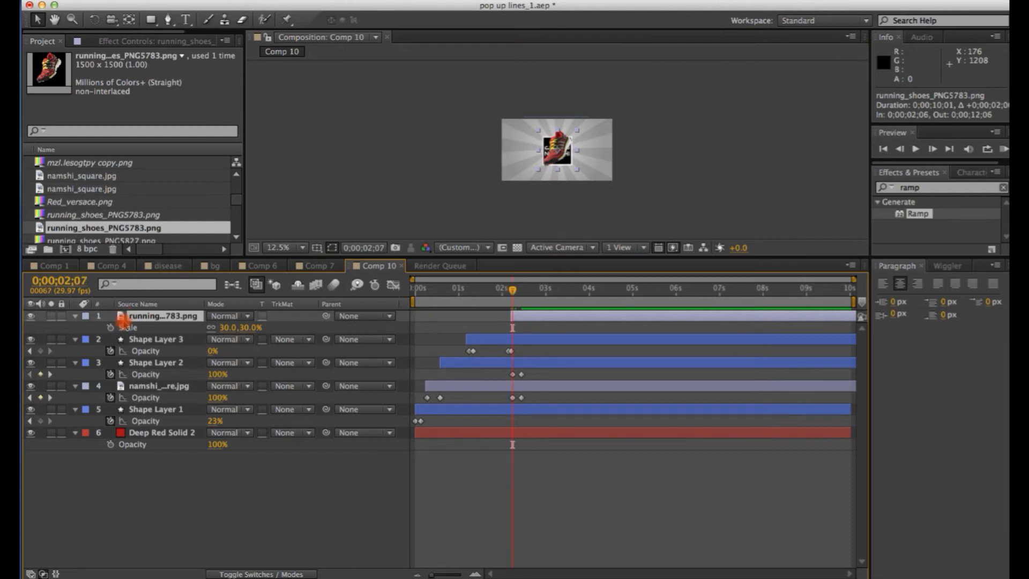
key(alt+shift+p)
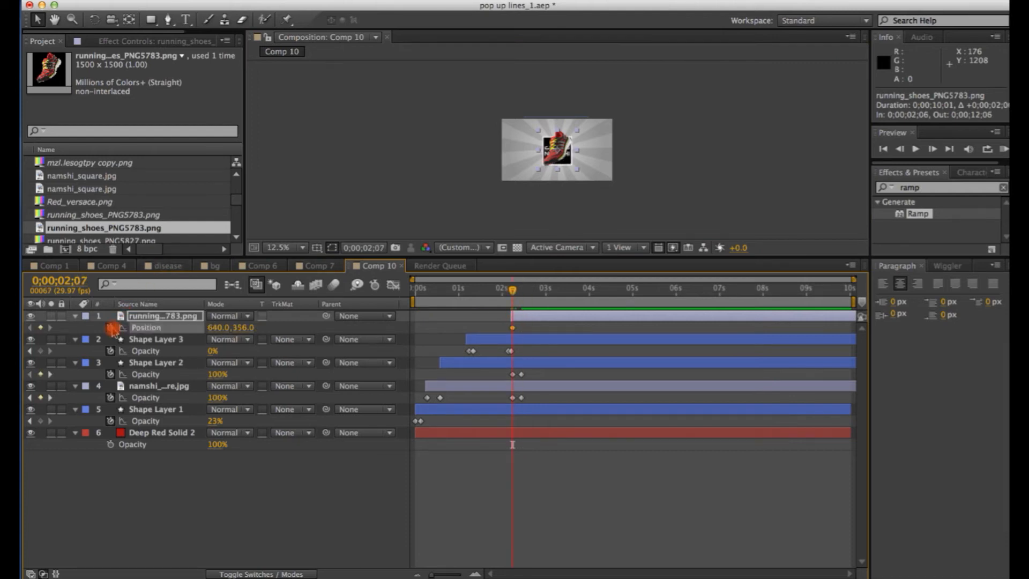
drag(528, 318, 525, 295)
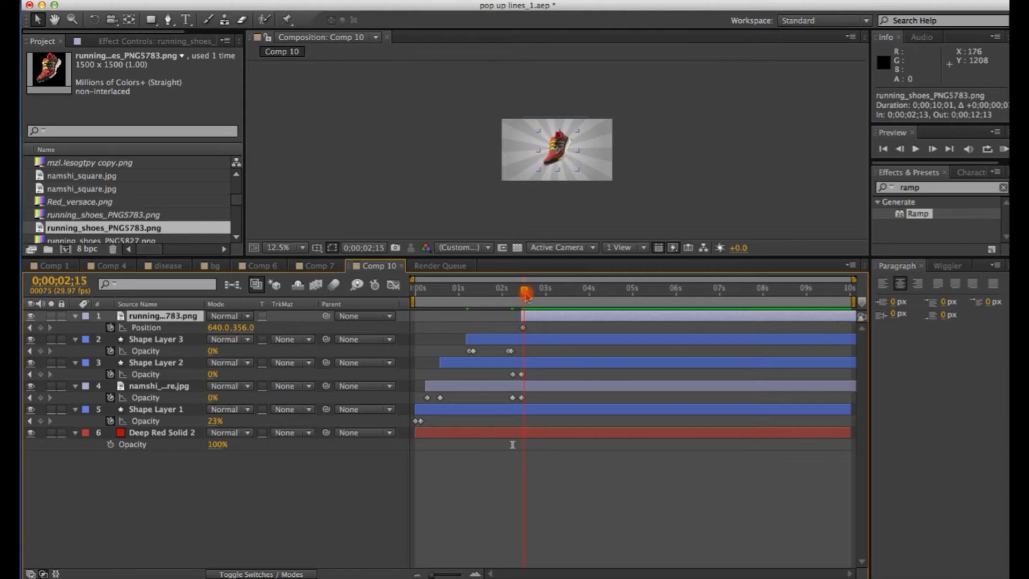
click(524, 328)
drag(223, 327, 717, 259)
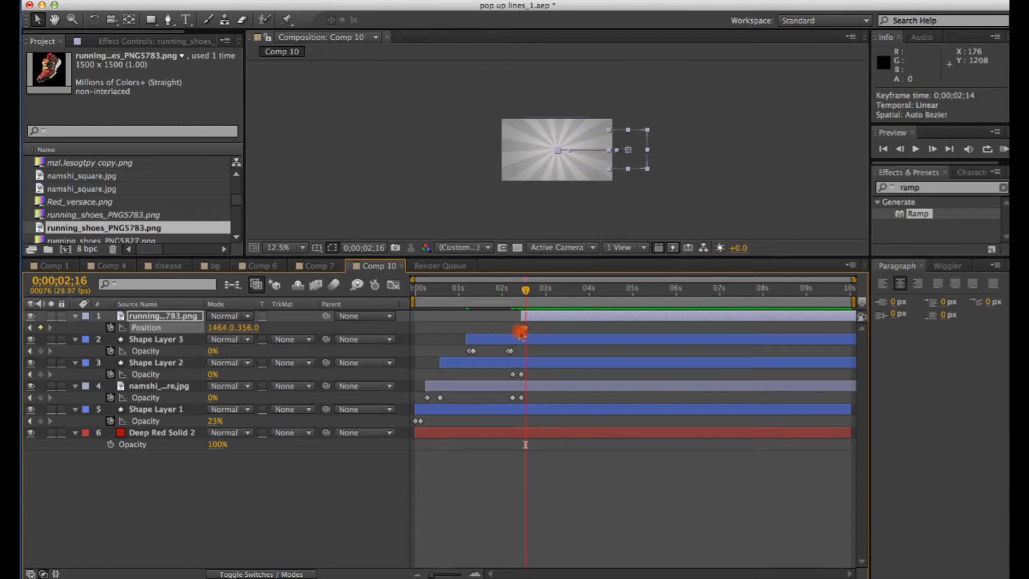
click(110, 328)
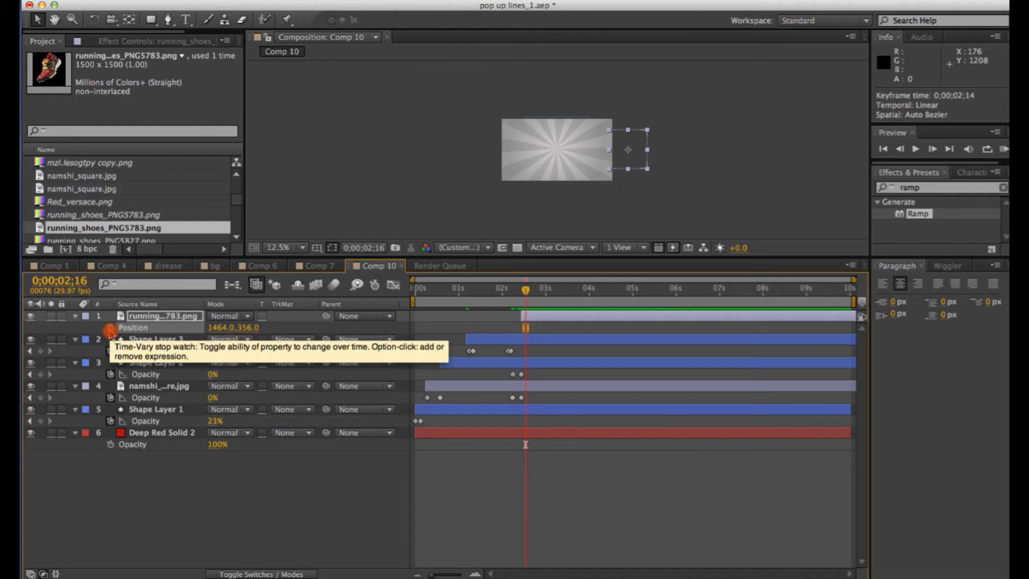
click(109, 328)
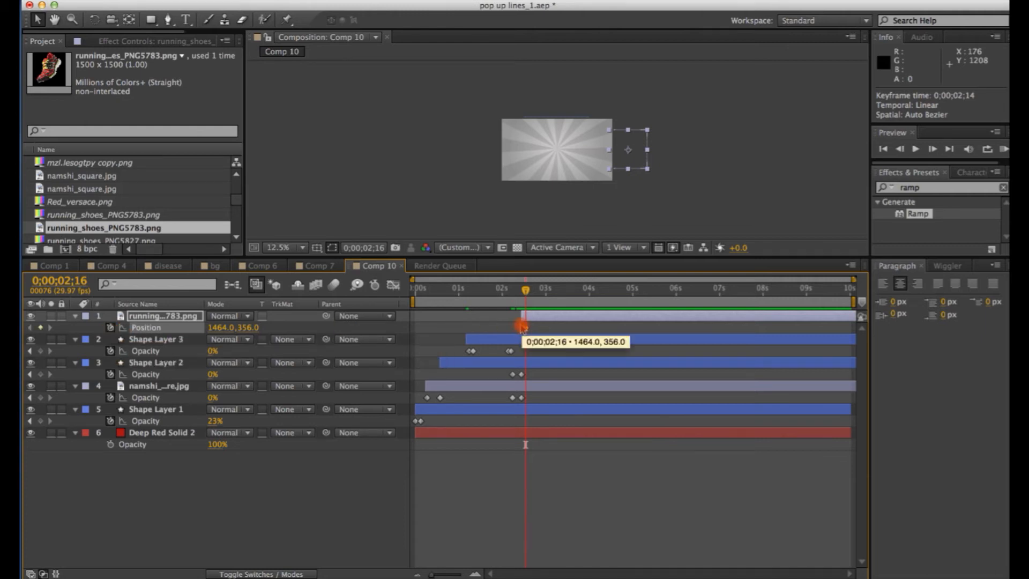
- Keyframe the shoe's position at 675, 356 at 0;00;02;22 and hold it there with another keyframe at 0;00;03;07
drag(525, 290, 531, 294)
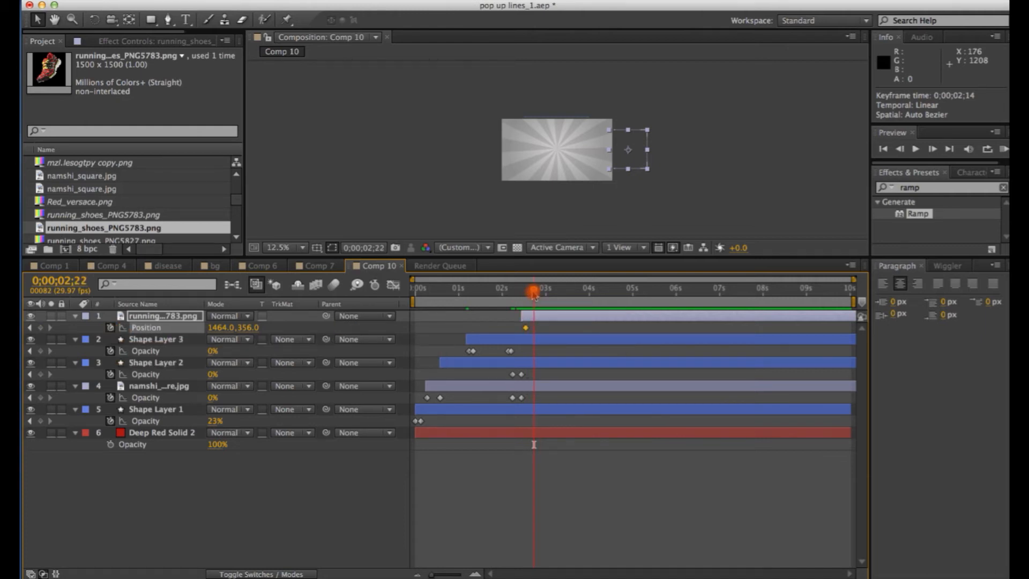
drag(216, 328, 161, 329)
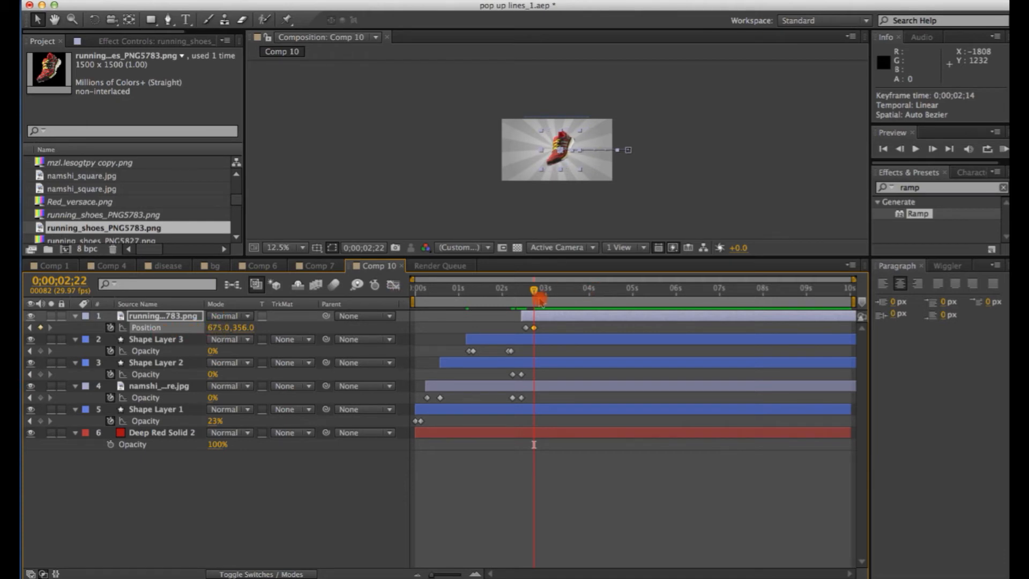
drag(543, 292, 555, 292)
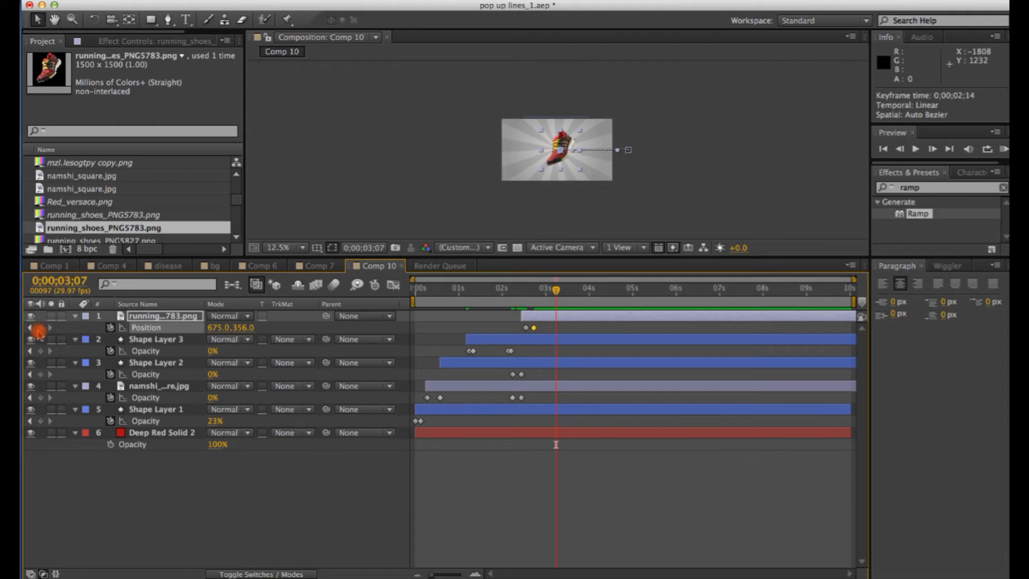
click(40, 328)
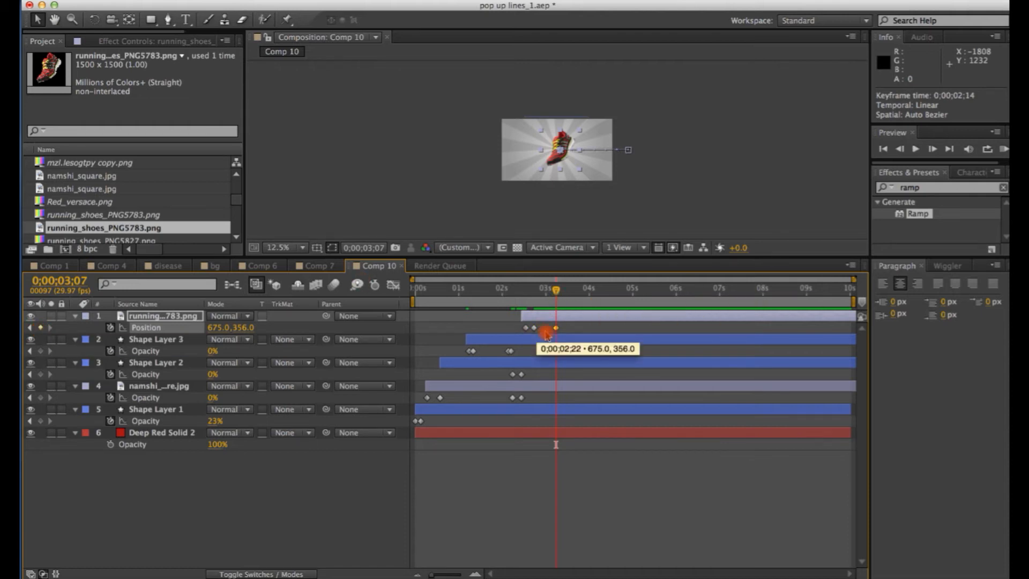
- Keyframe the shoe's exit from the frame at 0;00;03;16 with position -462, 356
drag(556, 292, 570, 296)
drag(215, 328, 41, 379)
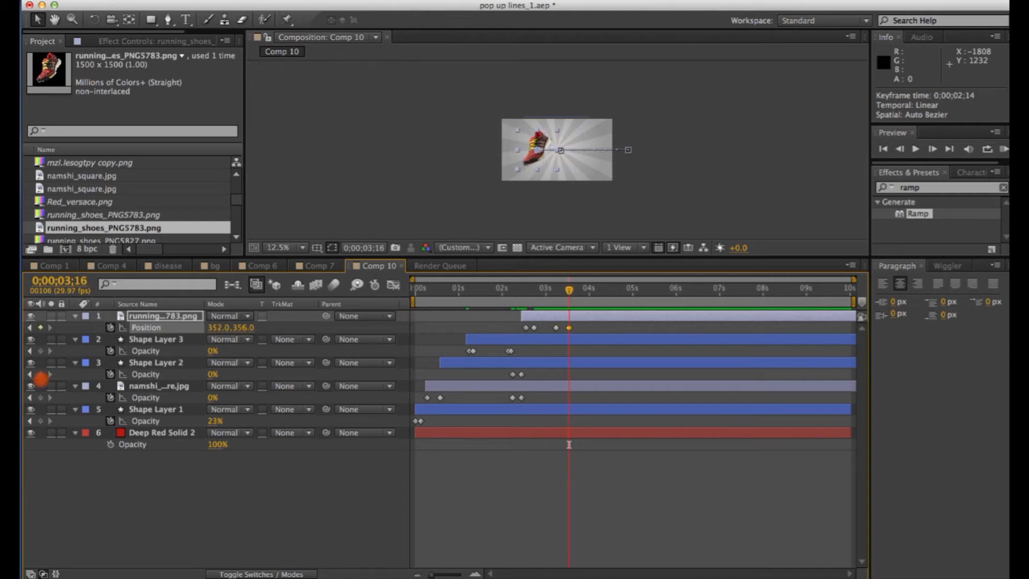
drag(214, 328, 22, 444)
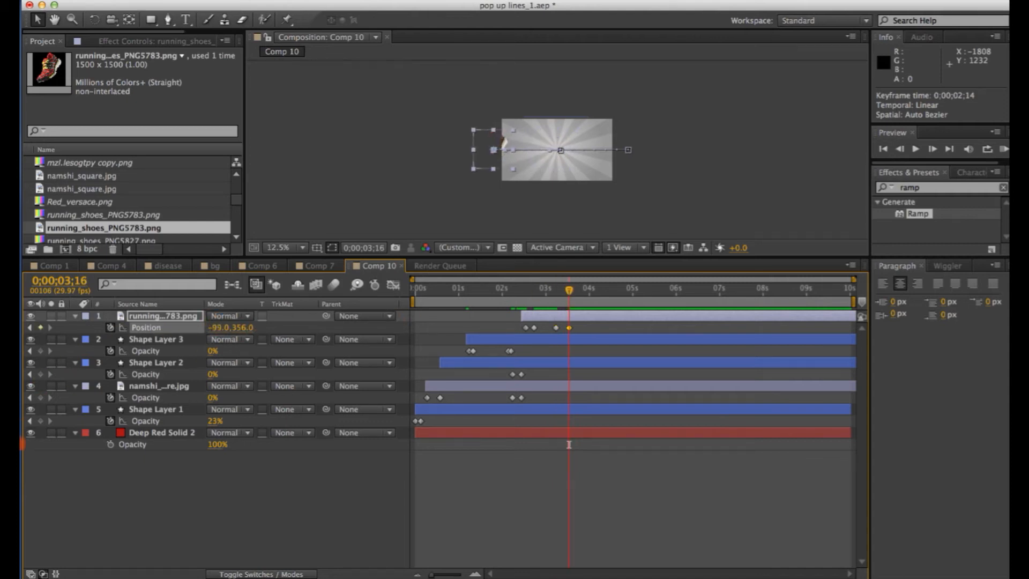
drag(213, 327, 21, 375)
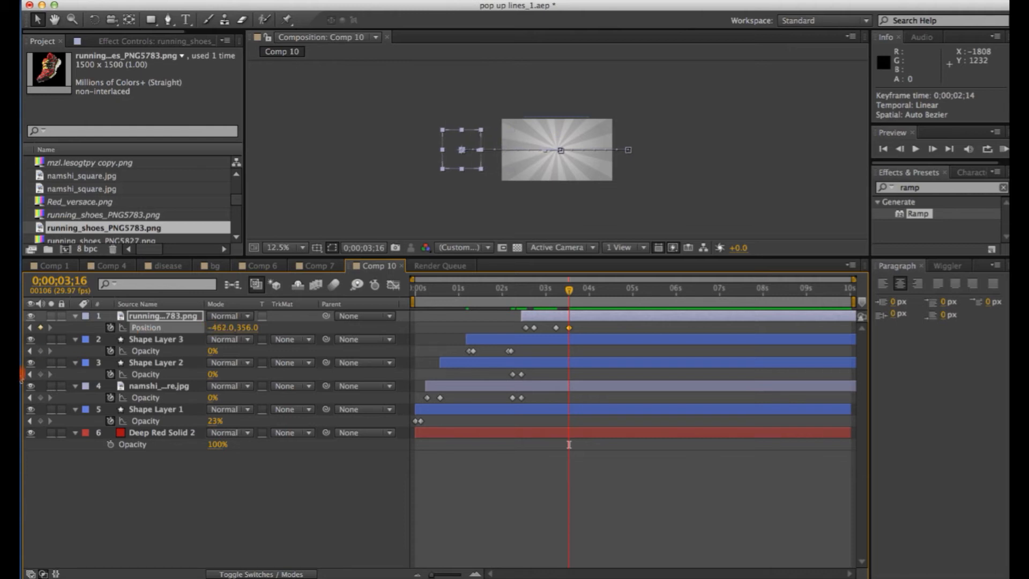
mouse_move(560, 308)
mouse_down()
mouse_move(509, 308)
mouse_move(570, 310)
mouse_up()
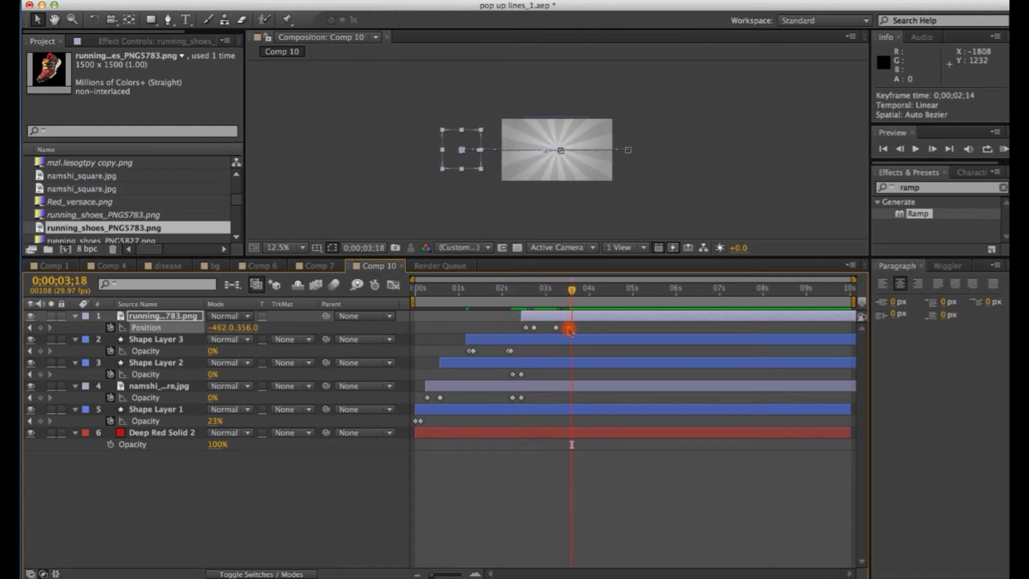
- Apply Easy Ease In to the shoe's arrival keyframe at 0;00;02;22 and Easy Ease Out to the departure keyframe at 0;00;03;08
drag(567, 292, 536, 328)
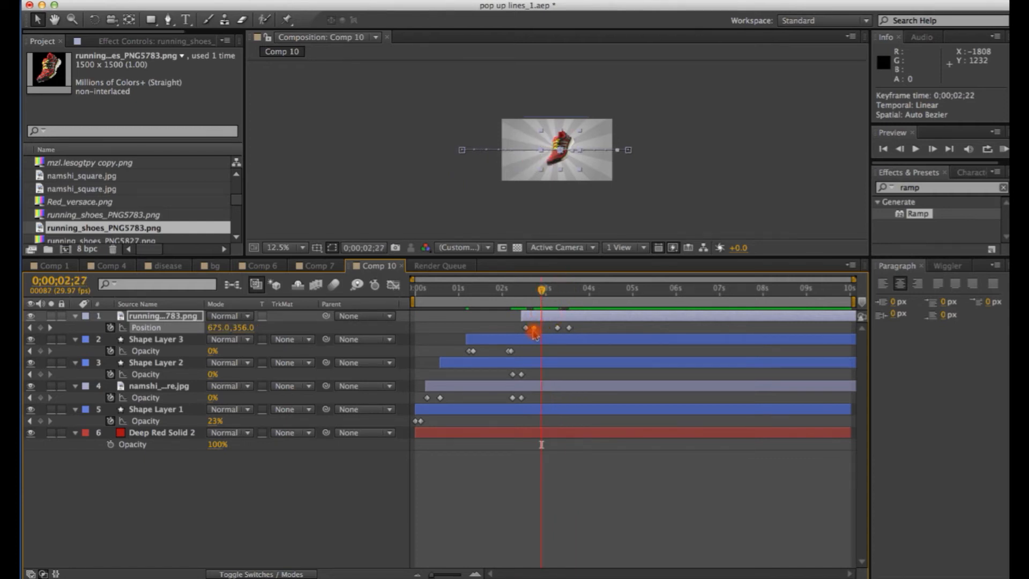
right_click(534, 329)
mouse_move(574, 475)
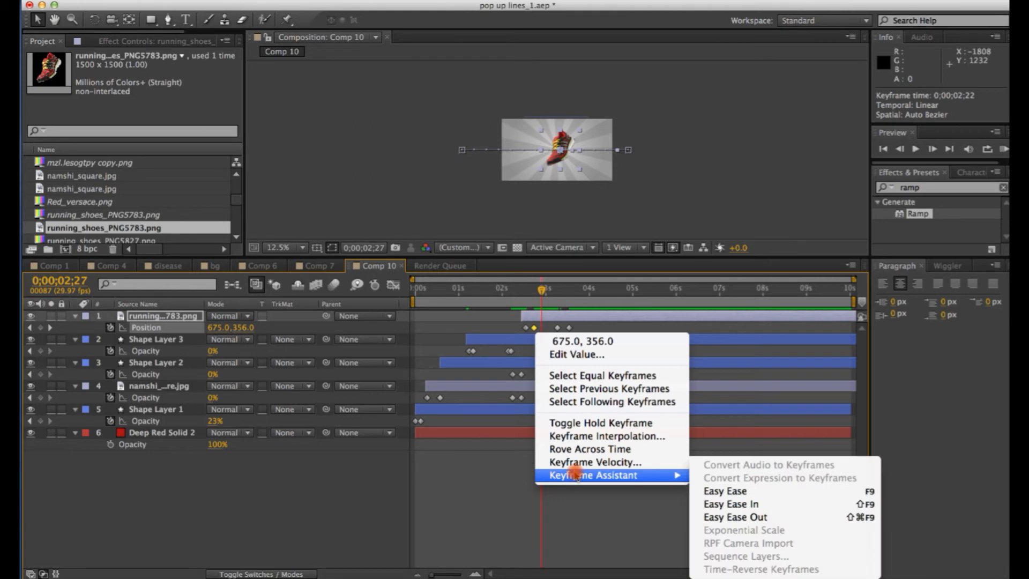
click(728, 504)
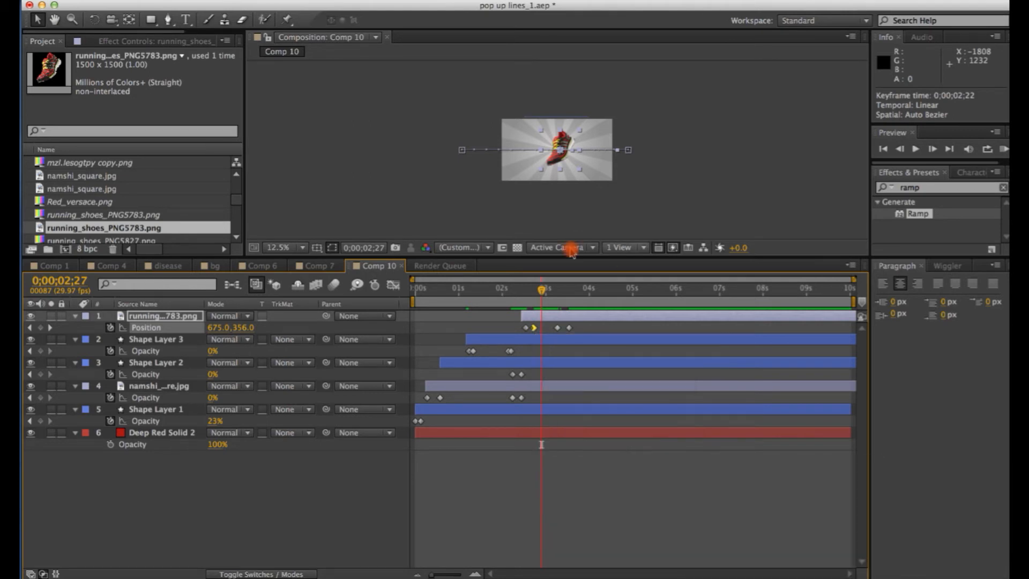
right_click(558, 329)
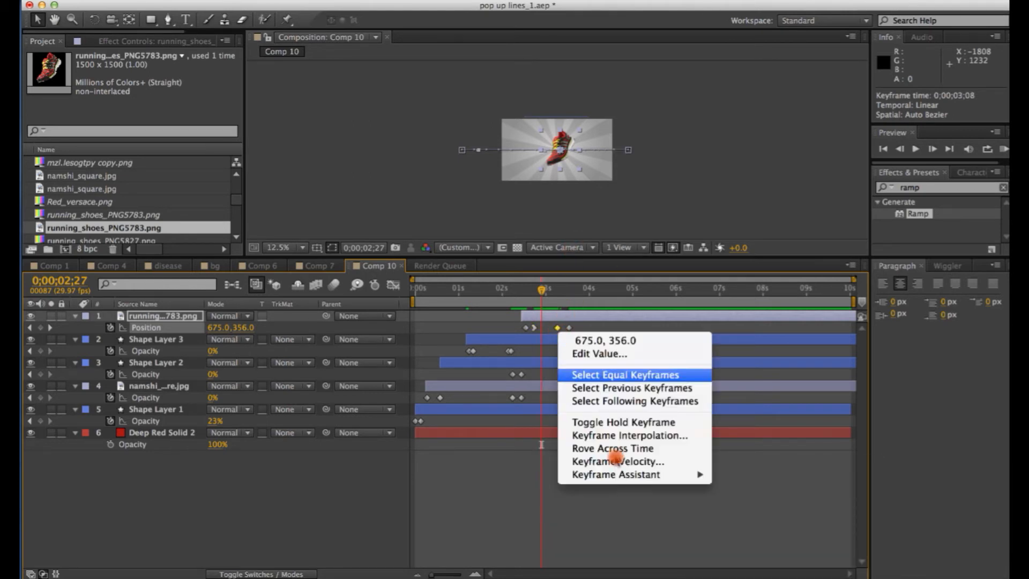
mouse_move(620, 474)
click(757, 517)
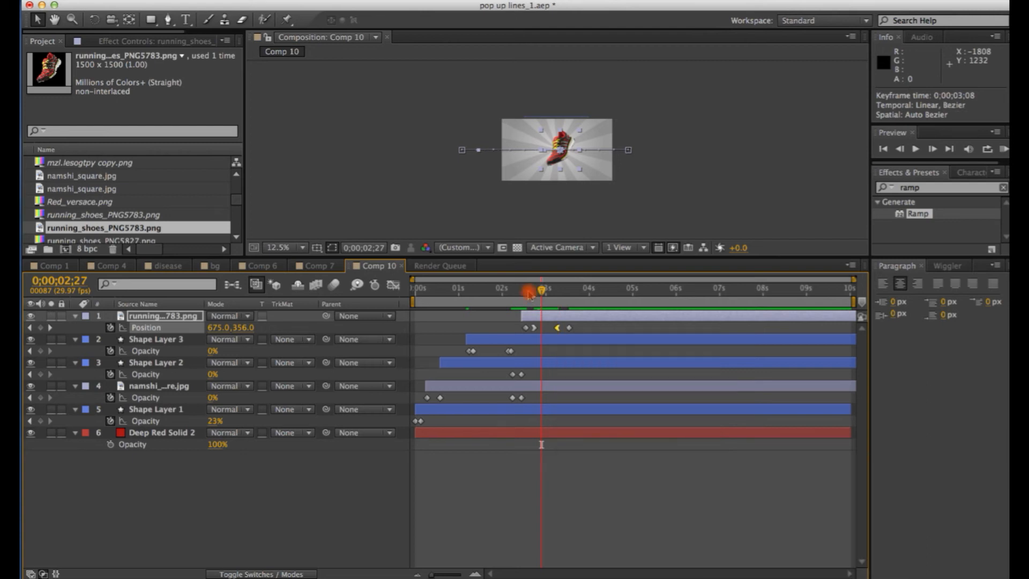
- Retime the shoe's departure keyframe to 0;00;03;18 and its exit keyframe to 0;00;03;22, previewing the slide before and after
drag(540, 295, 523, 296)
key(space)
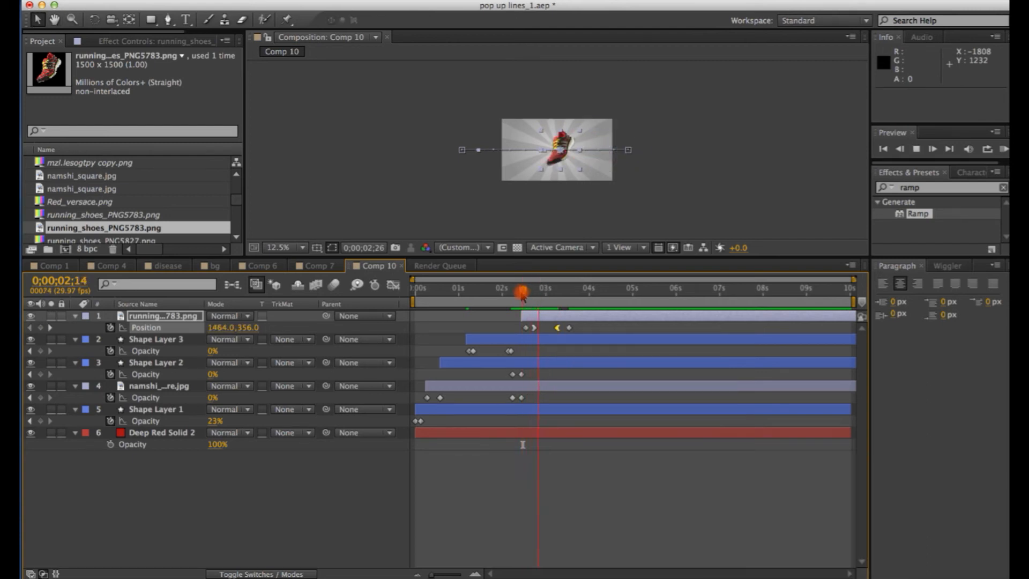
key(space)
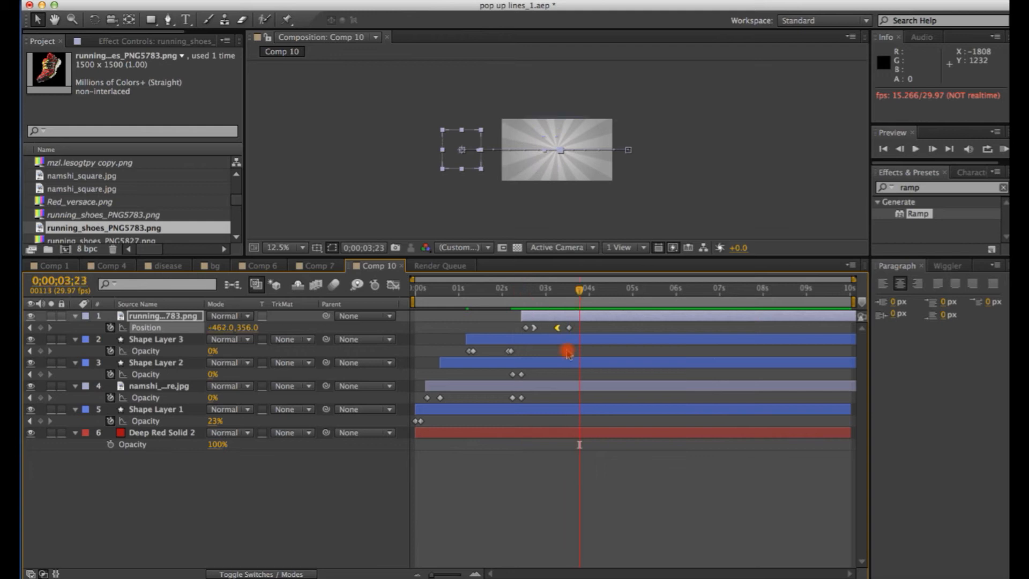
drag(574, 303, 573, 327)
drag(550, 291, 517, 291)
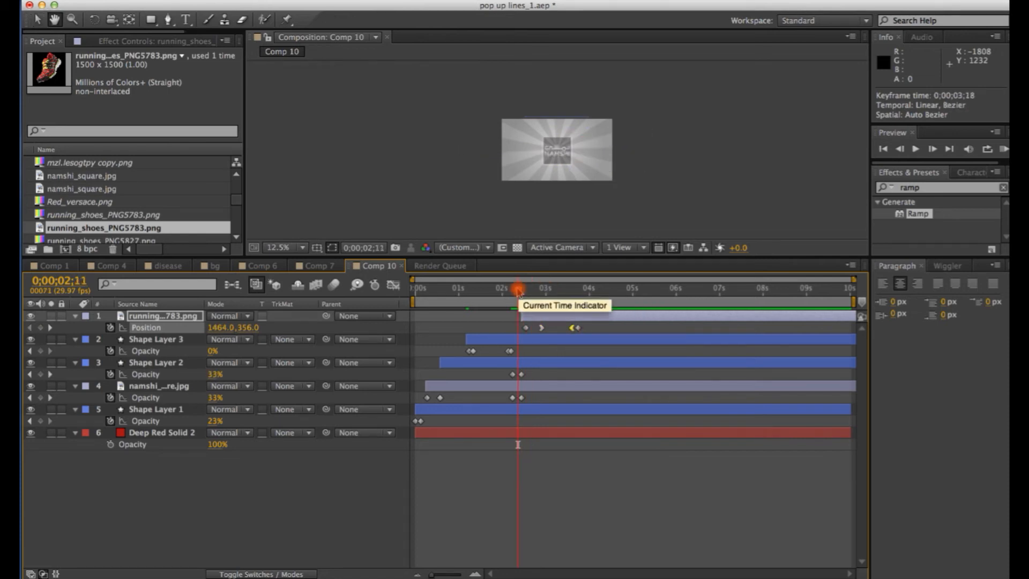
key(space)
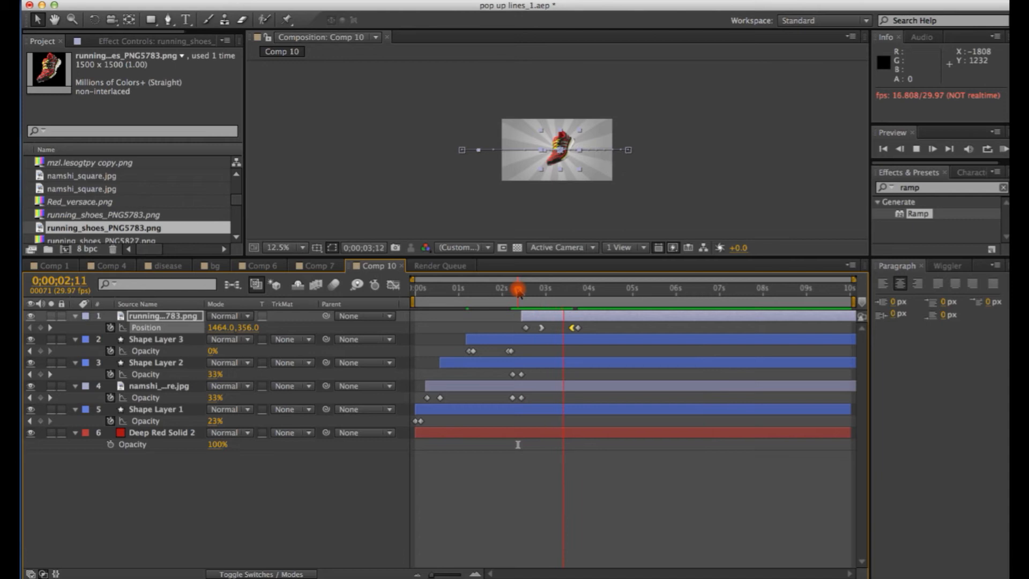
- Move the shoe's departure keyframe to 0;00;03;14 and its arrival keyframe to 0;00;02;23
click(566, 322)
click(570, 328)
drag(568, 329, 565, 327)
mouse_move(587, 287)
mouse_down()
mouse_move(519, 292)
mouse_move(575, 289)
mouse_up()
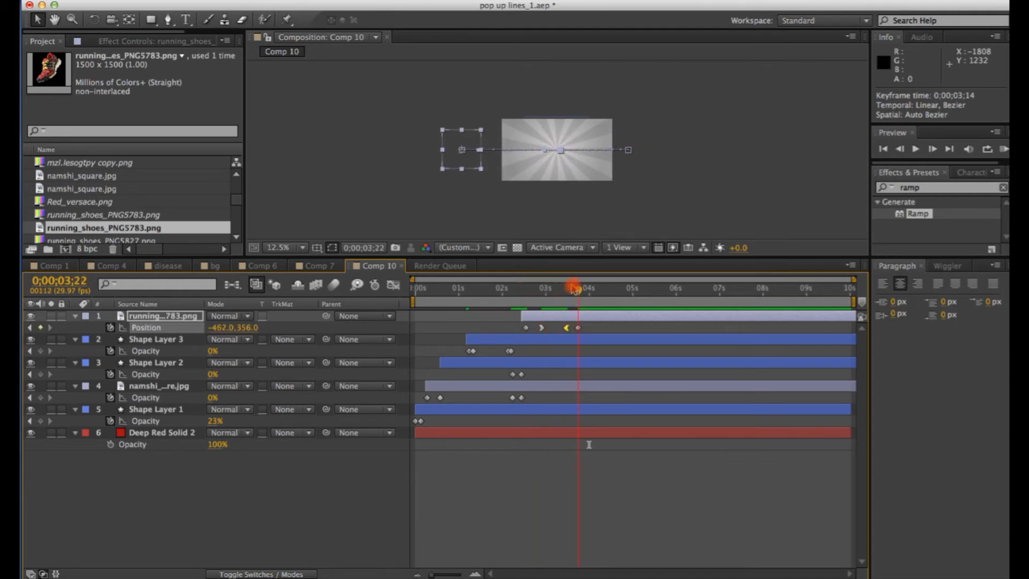
click(566, 325)
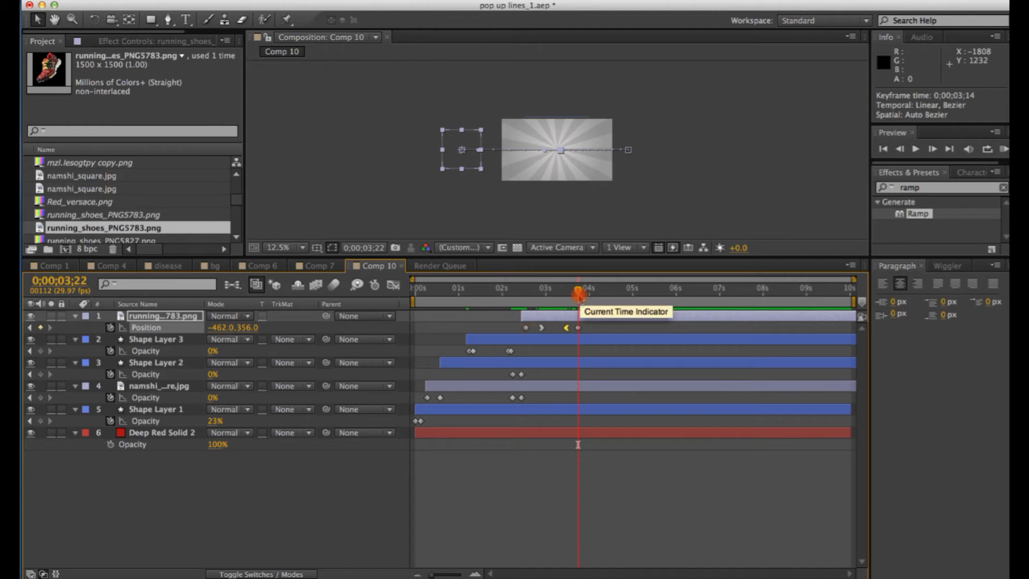
drag(579, 295, 553, 292)
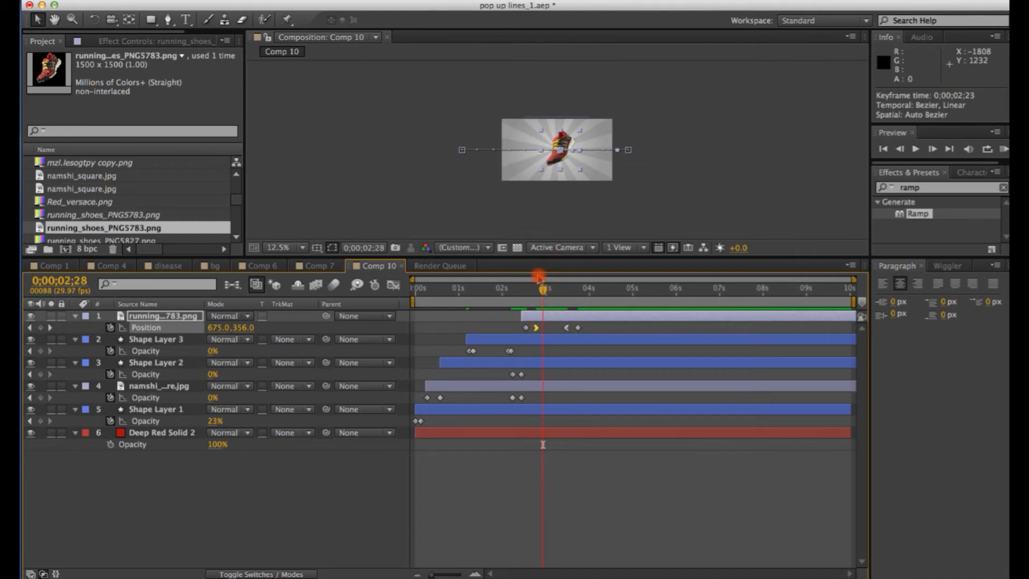
click(501, 231)
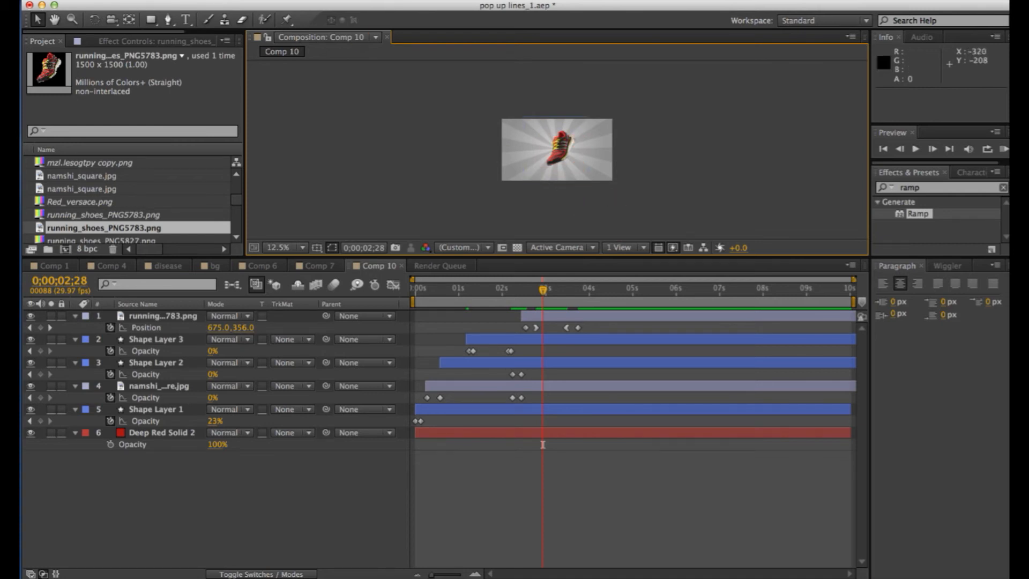
- Add a text layer reading "Fitnrss streak" inside the frame below the shoe
click(185, 20)
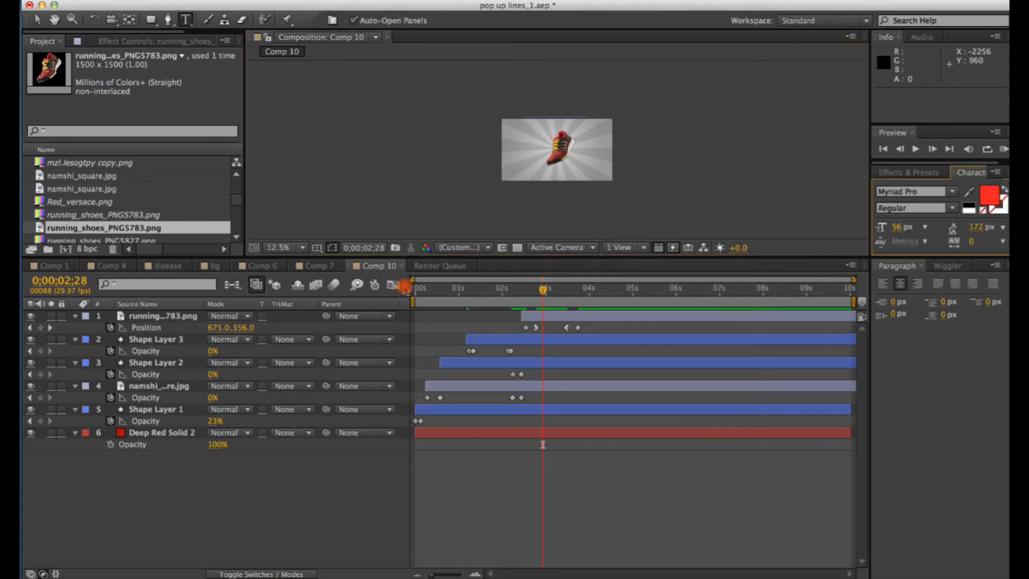
click(542, 176)
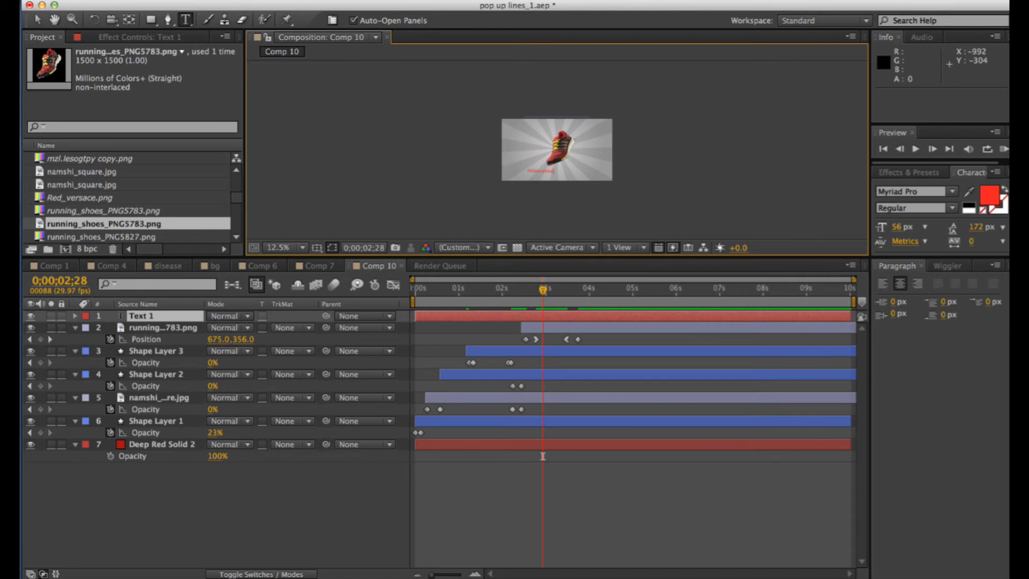
click(40, 21)
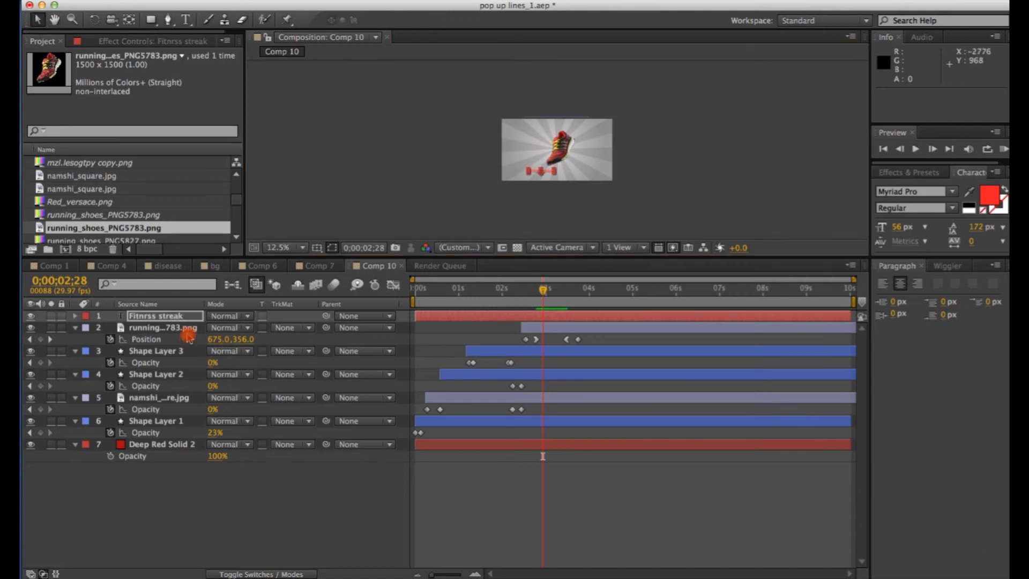
- Format the "Fitnrss streak" text as 80 px black and position it beneath the shoe at 624, 656
click(894, 227)
text(80)
key(Return)
drag(549, 185, 560, 187)
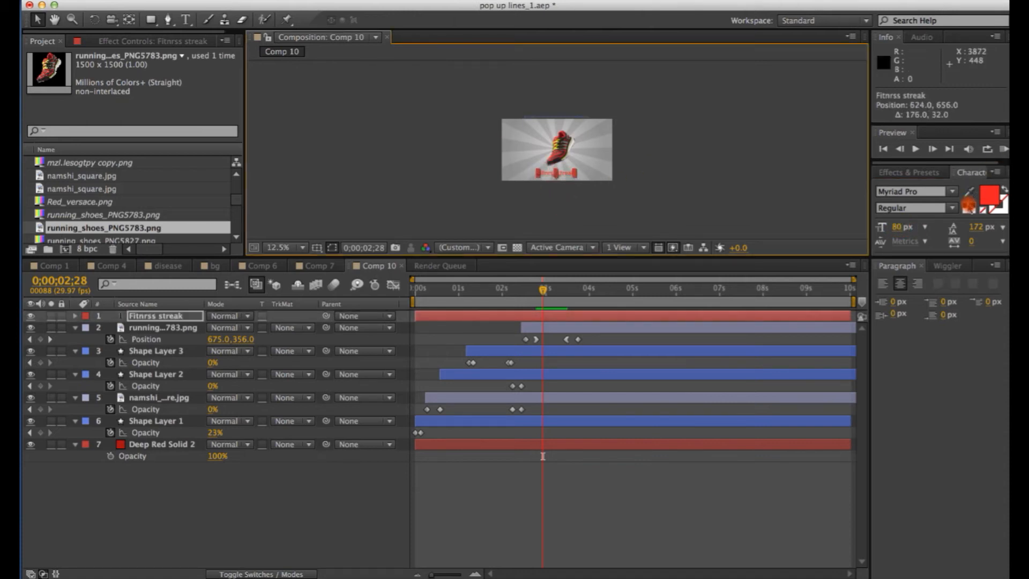
click(968, 206)
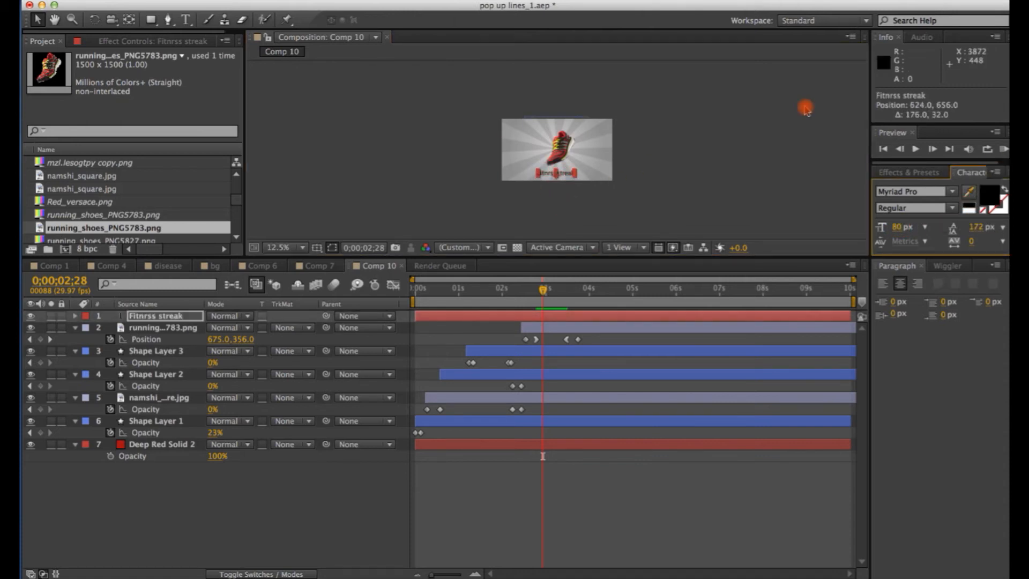
click(381, 232)
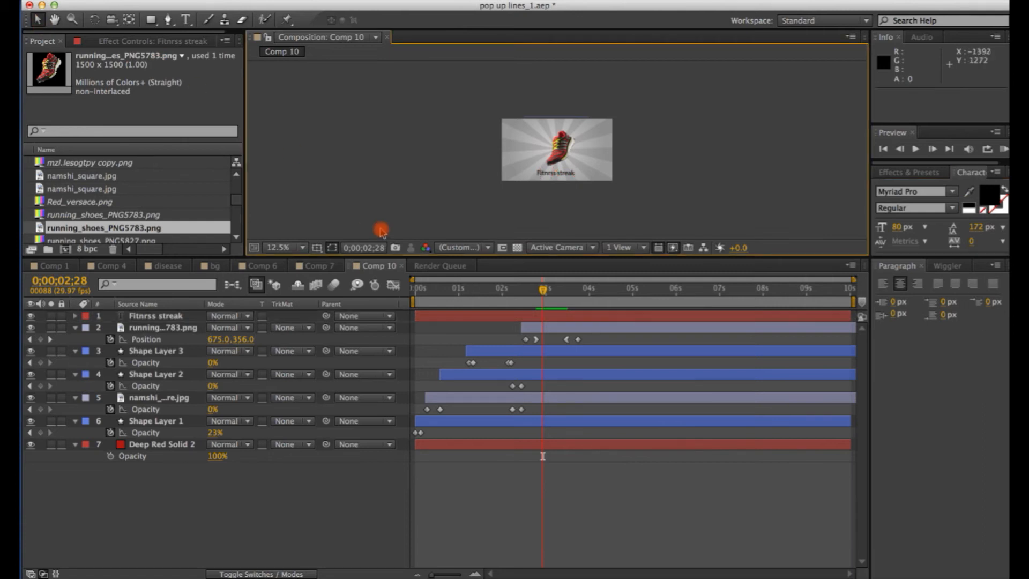
- Browse the text animation presets in Adobe Bridge, previewing Horsefly from the Organic folder
click(921, 177)
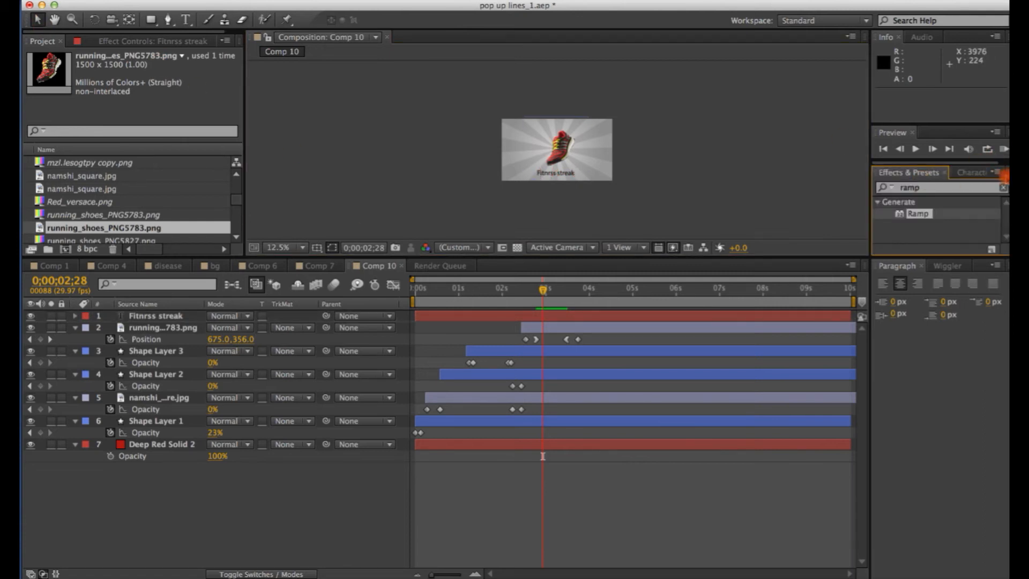
mouse_move(802, 6)
mouse_down()
mouse_move(774, 4)
mouse_move(791, 3)
mouse_up()
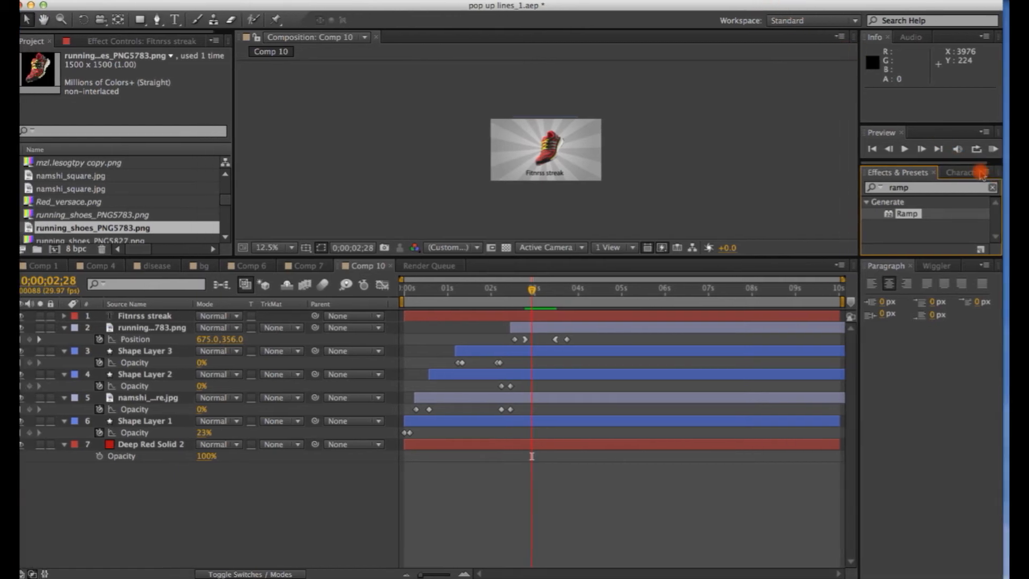
click(984, 172)
click(818, 271)
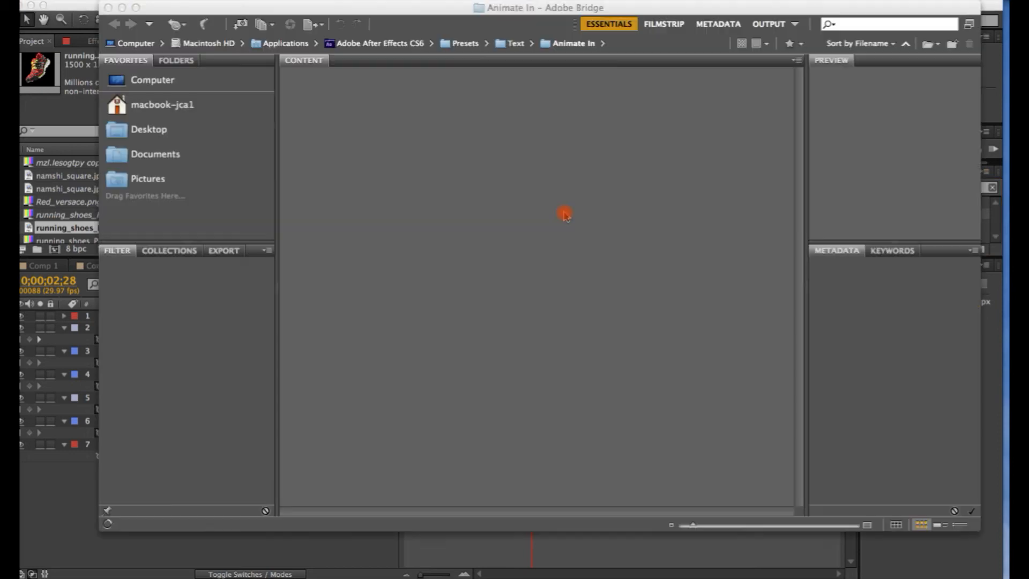
double_click(749, 107)
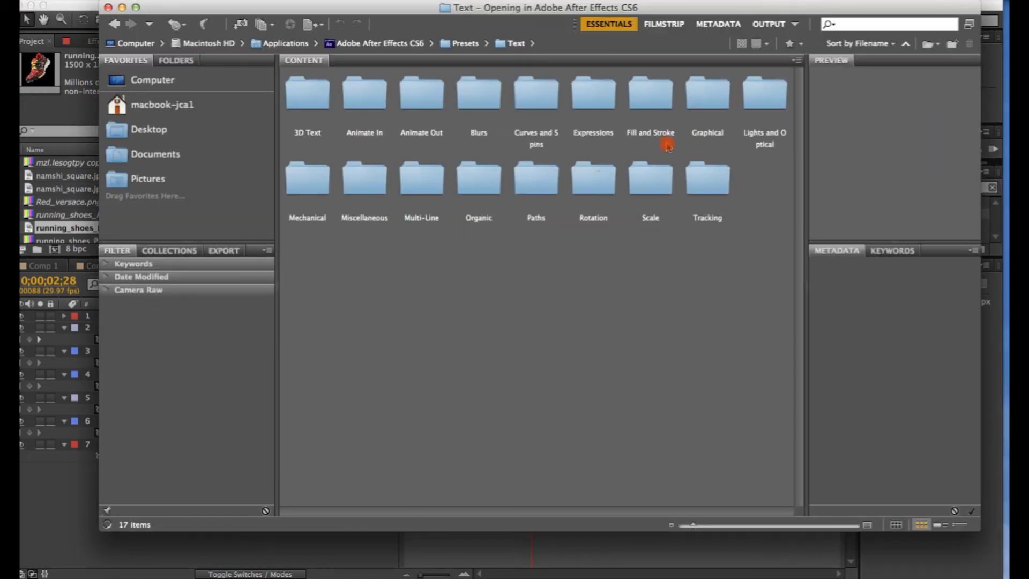
click(362, 97)
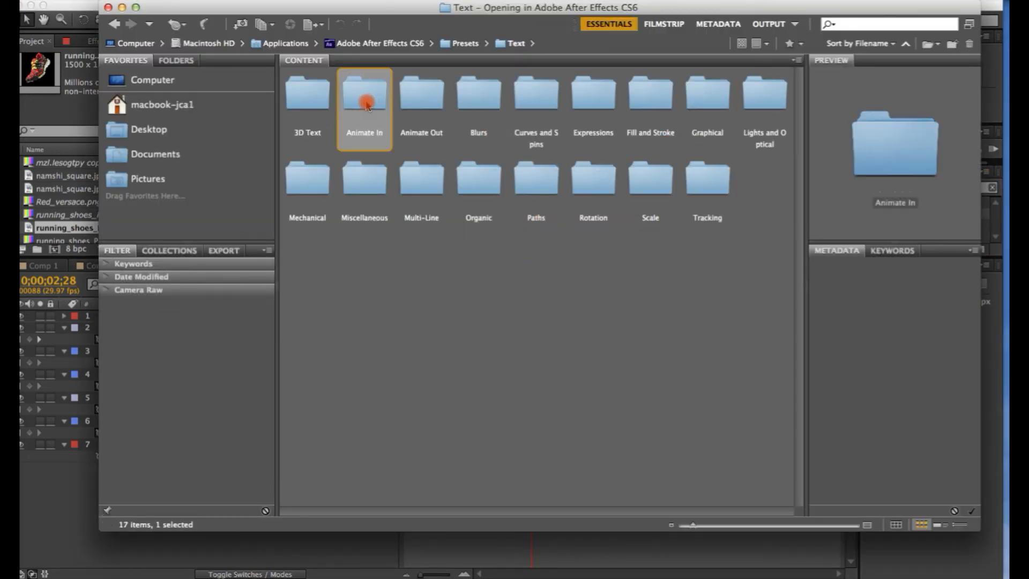
double_click(492, 178)
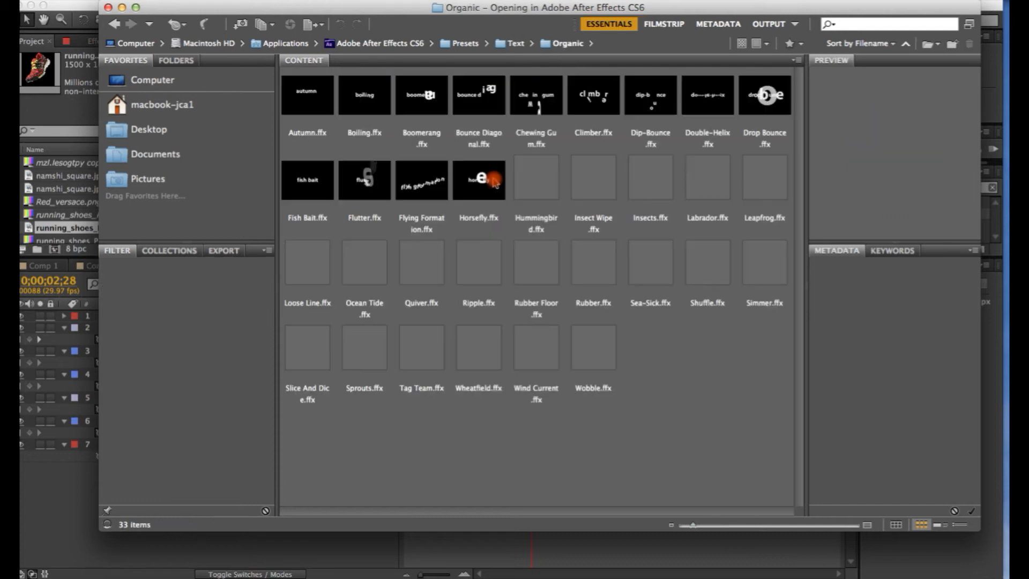
click(462, 203)
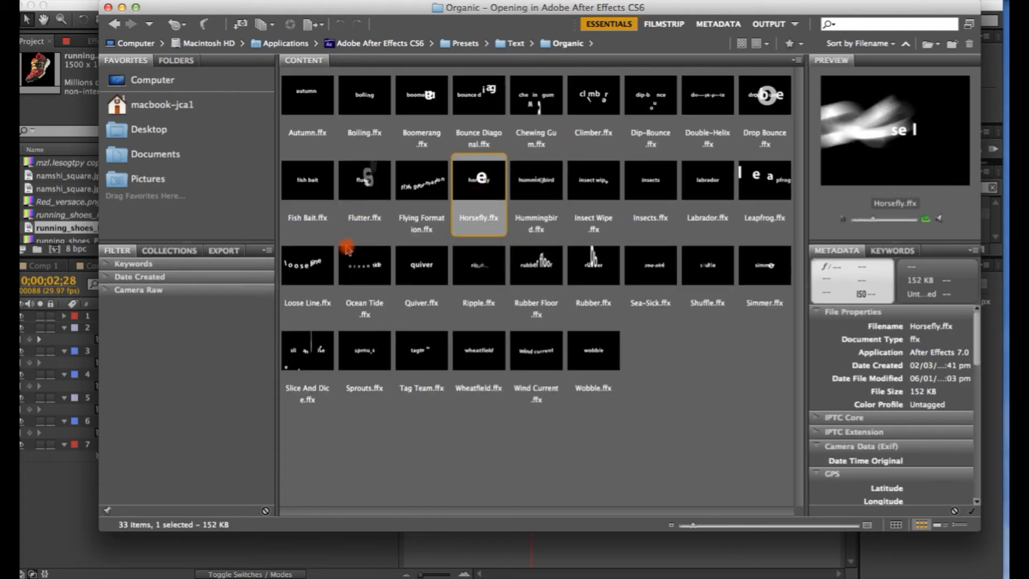
click(302, 177)
click(114, 24)
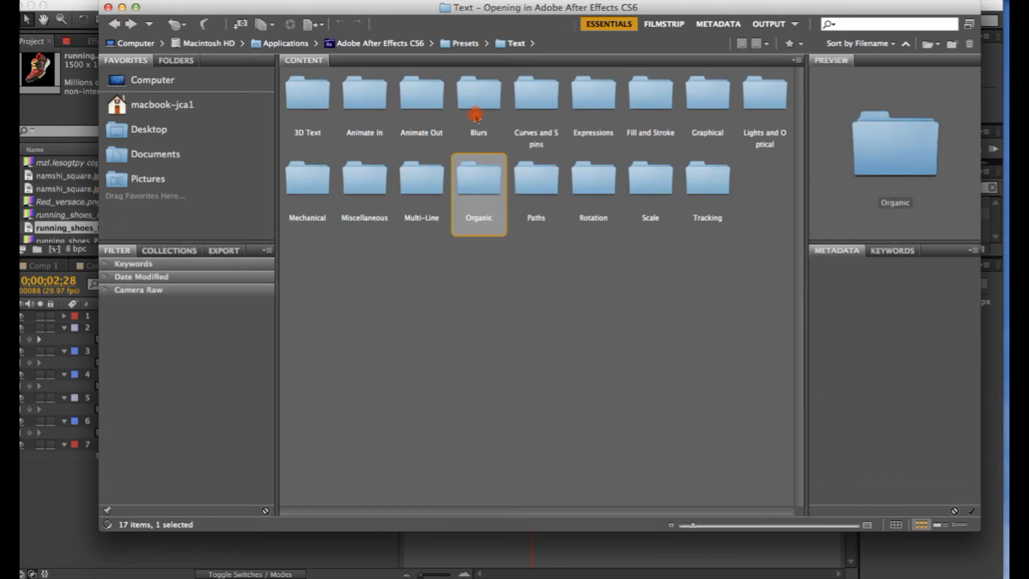
double_click(354, 99)
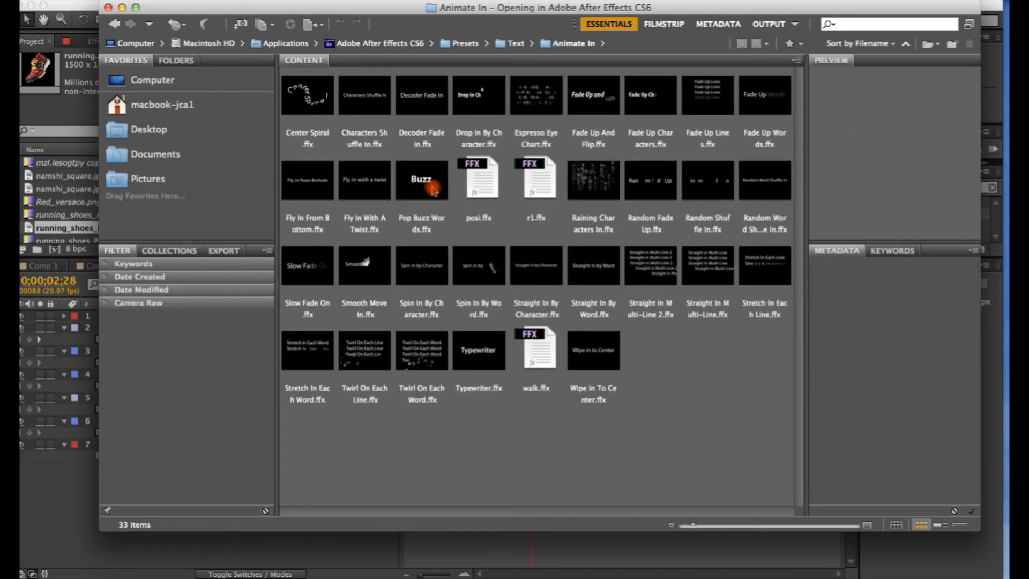
click(482, 349)
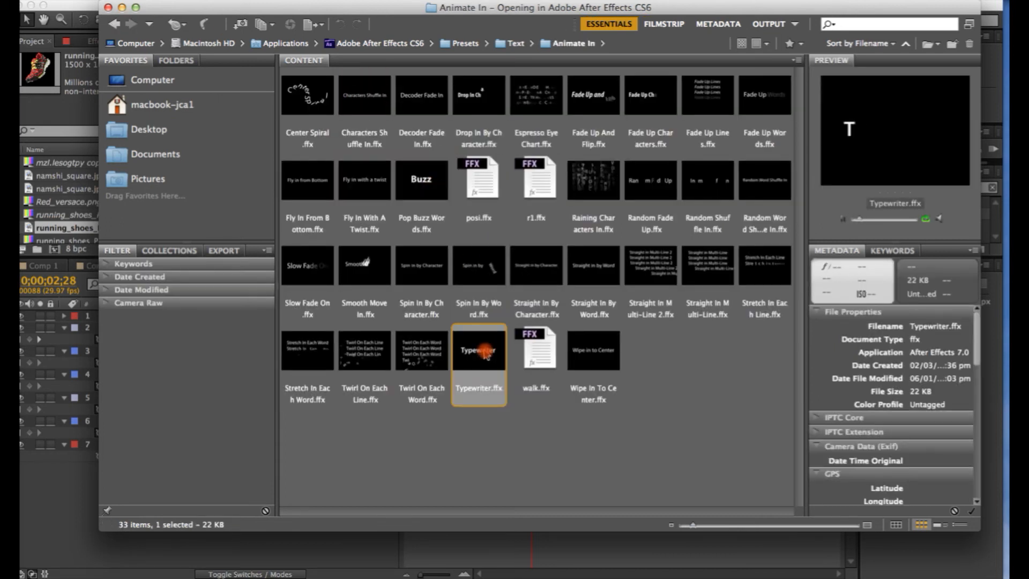
click(641, 112)
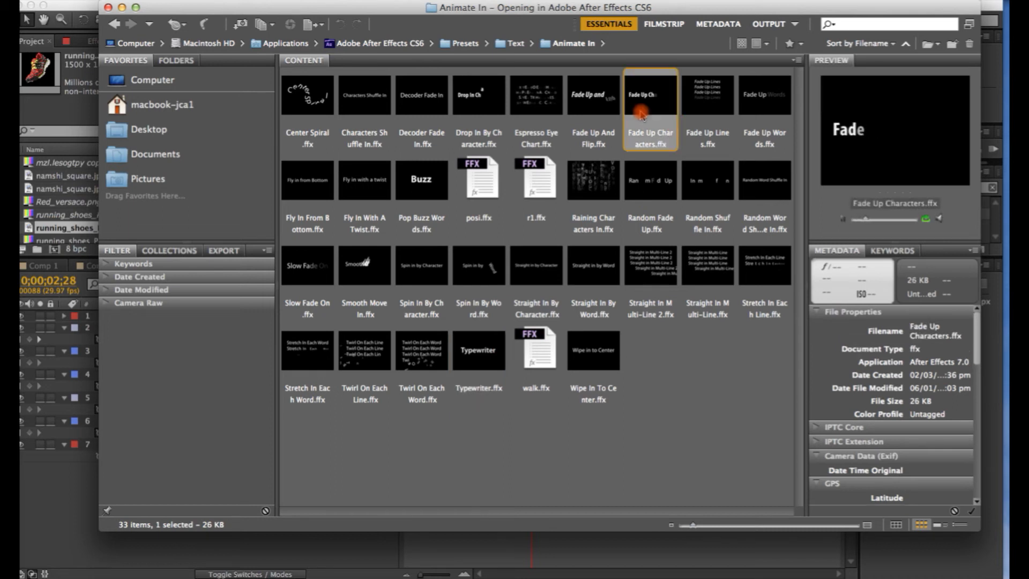
double_click(641, 114)
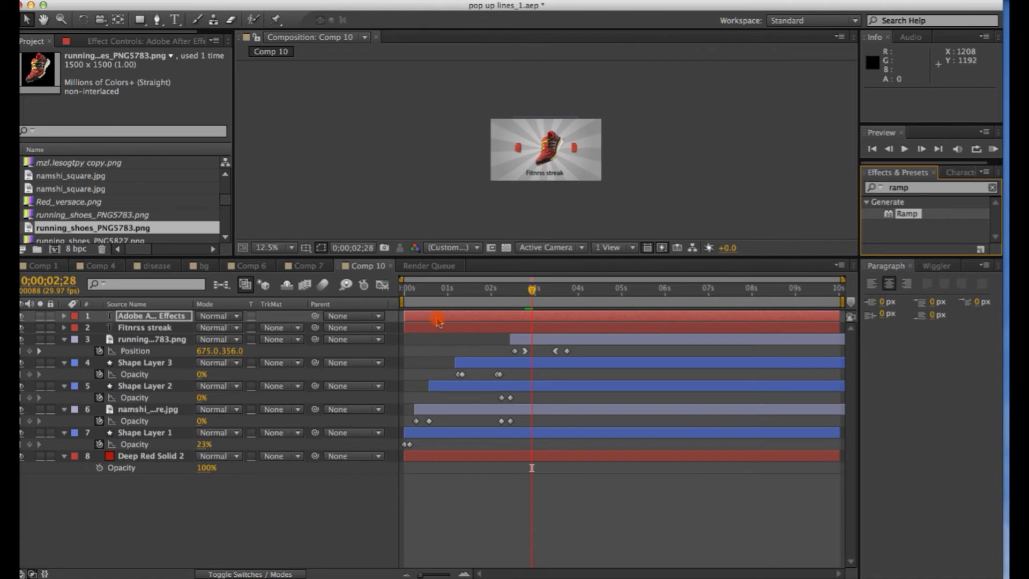
key(Delete)
- Move the "Fitnrss streak" layer's start to 0;00;02;26 and apply the Fly In With A Twist preset from the Animate In text presets
mouse_move(411, 319)
mouse_down()
mouse_move(545, 317)
mouse_move(536, 320)
mouse_up()
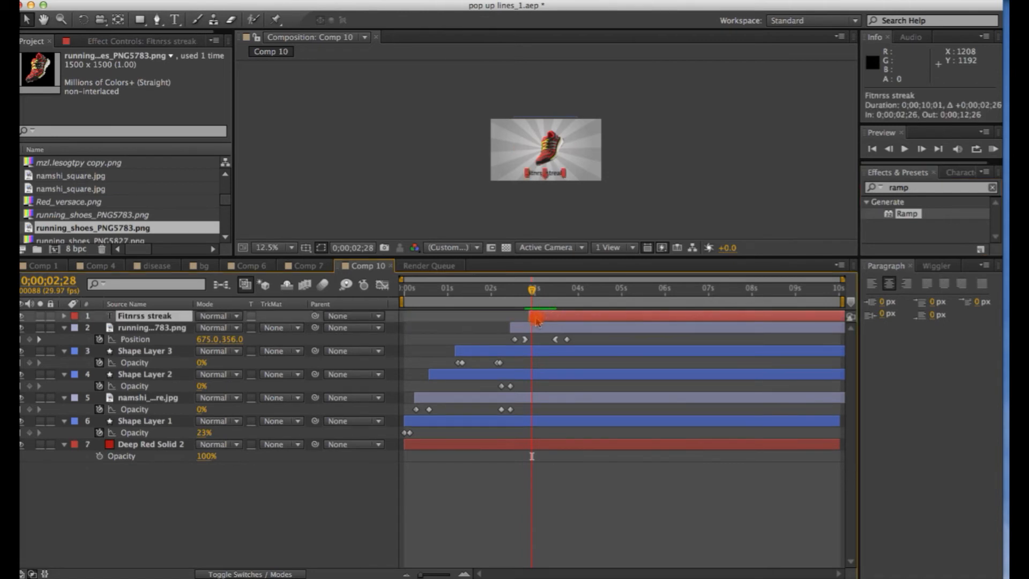
click(437, 232)
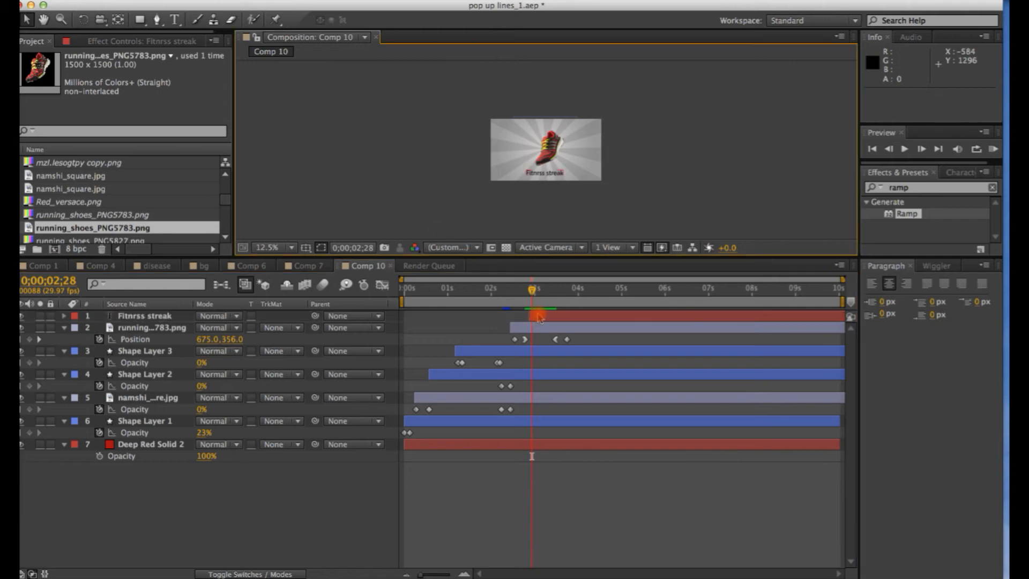
click(539, 316)
click(986, 175)
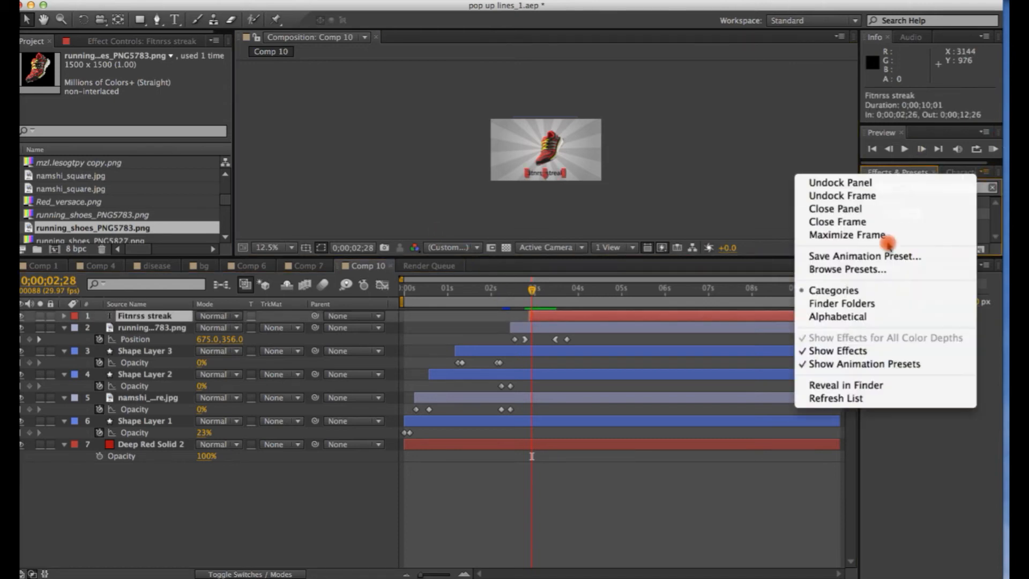
click(884, 262)
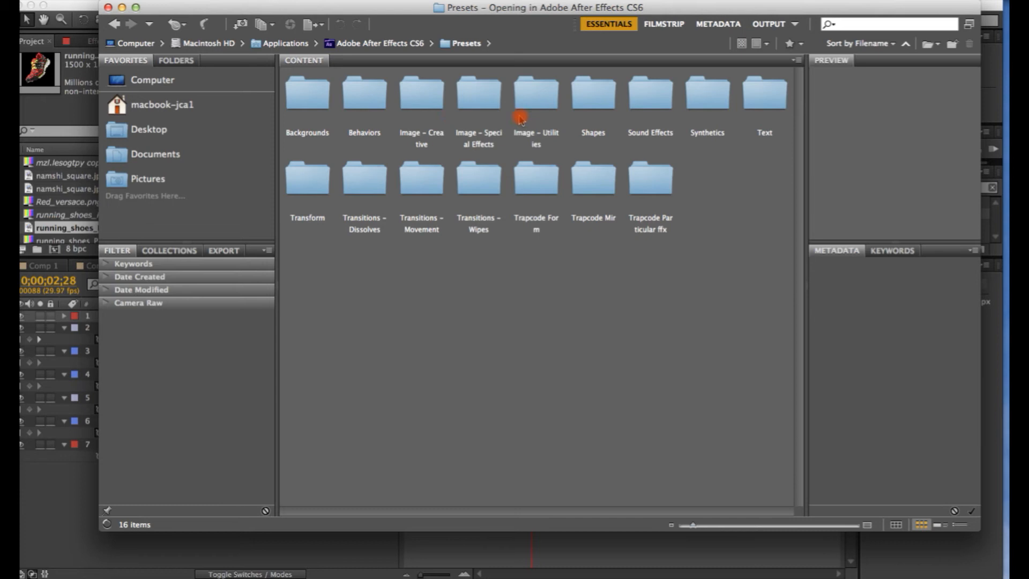
double_click(761, 94)
double_click(364, 99)
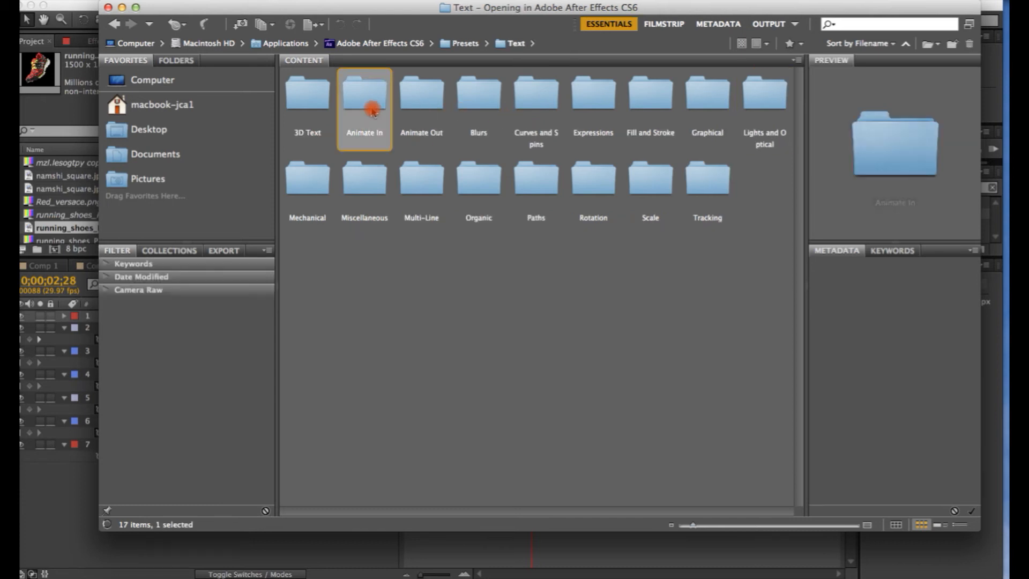
click(366, 192)
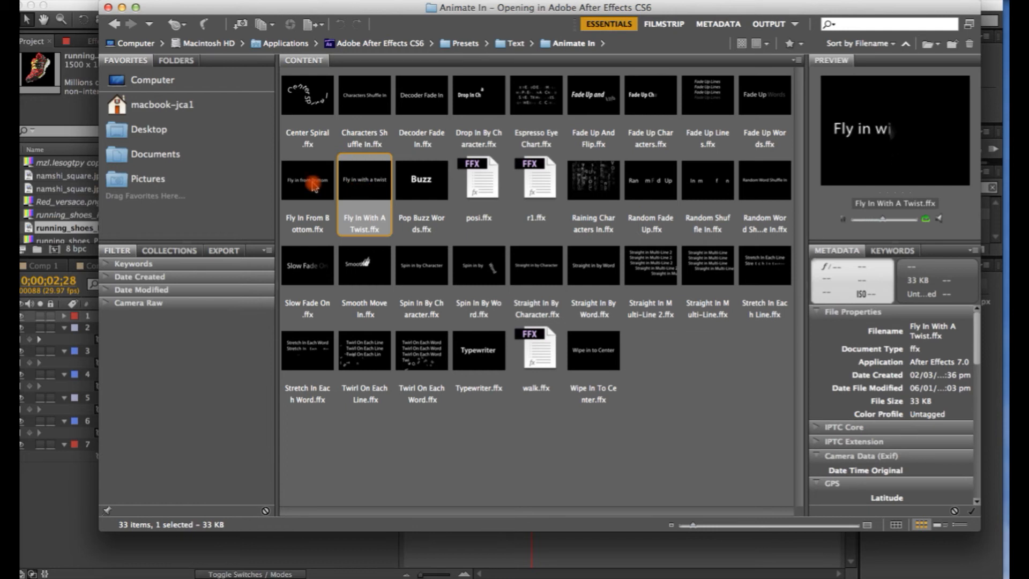
double_click(367, 183)
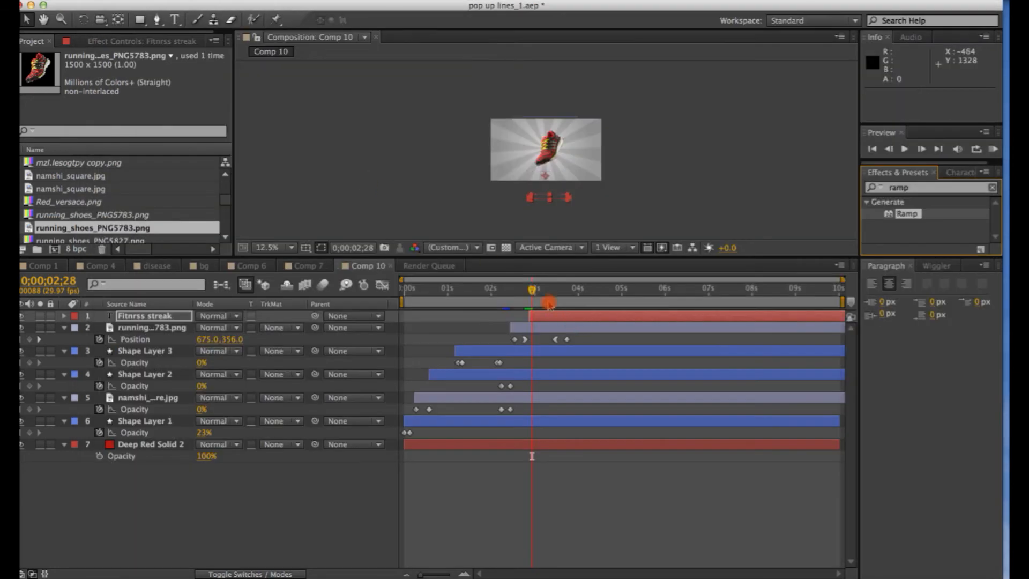
- Shorten the caption's fly-in by moving its last Range Selector Start keyframe to 0;00;03;15, and preview the result
mouse_move(534, 294)
mouse_down()
mouse_move(657, 257)
mouse_move(530, 245)
mouse_move(590, 239)
mouse_up()
click(547, 319)
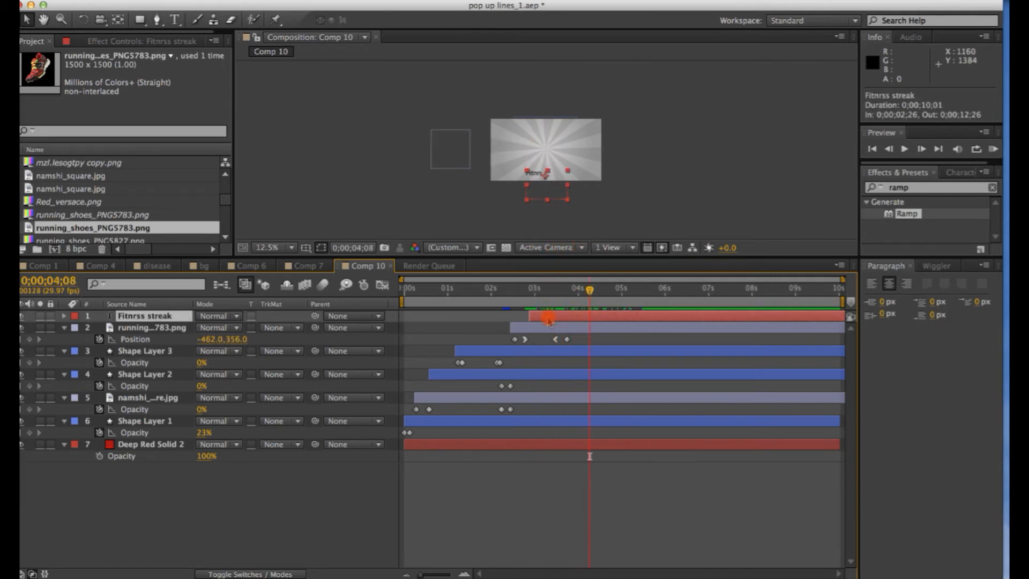
key(u)
drag(640, 343, 555, 343)
drag(567, 292, 531, 297)
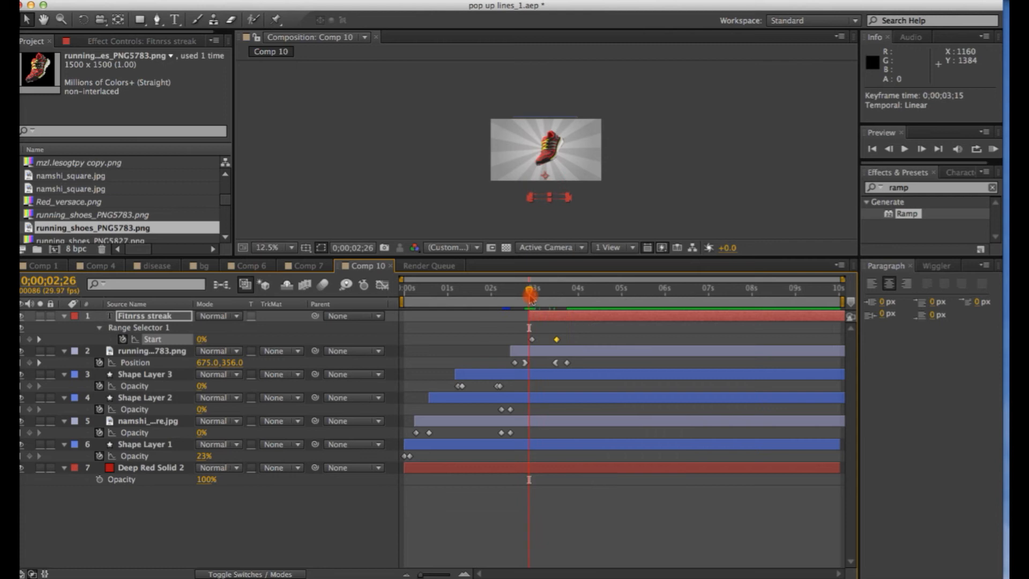
click(592, 512)
key(space)
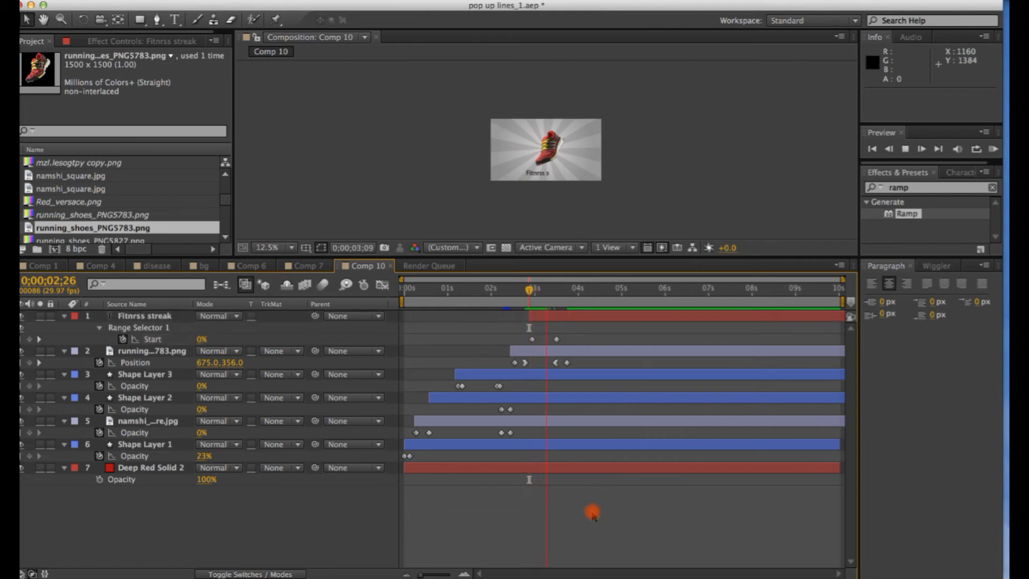
key(space)
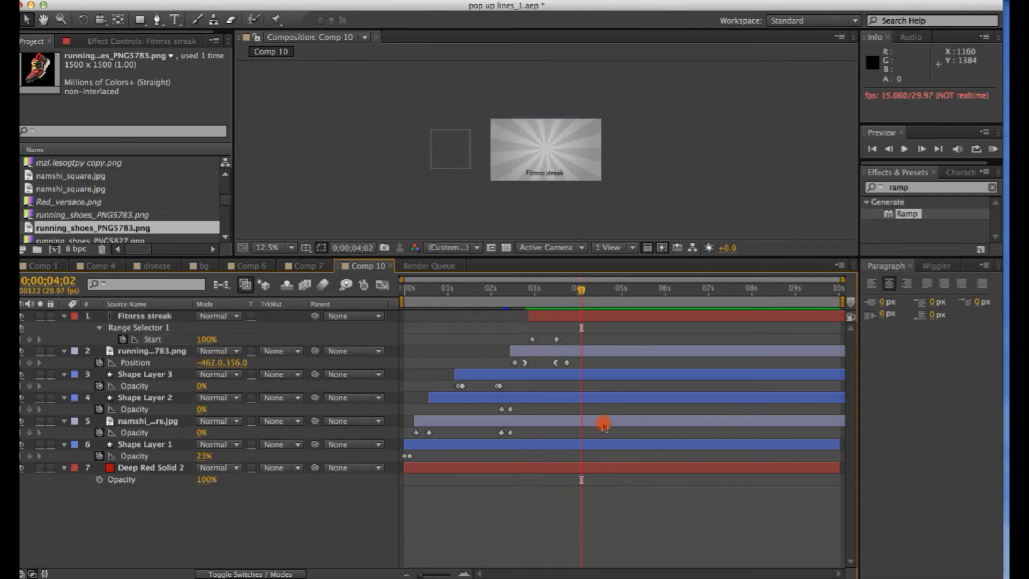
- Correct the caption's spelling to "Fitness streak"
key(period)
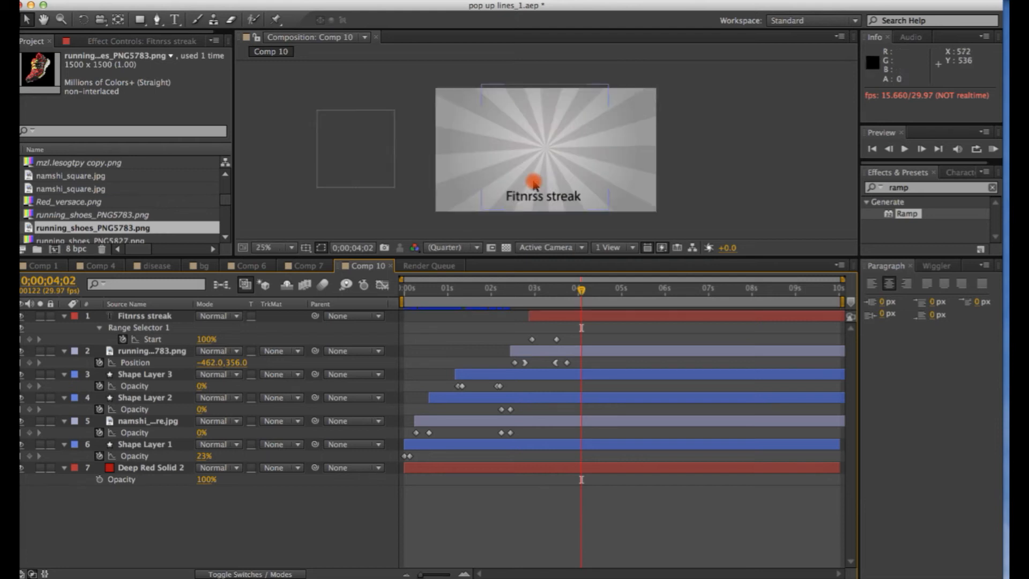
double_click(529, 198)
click(531, 199)
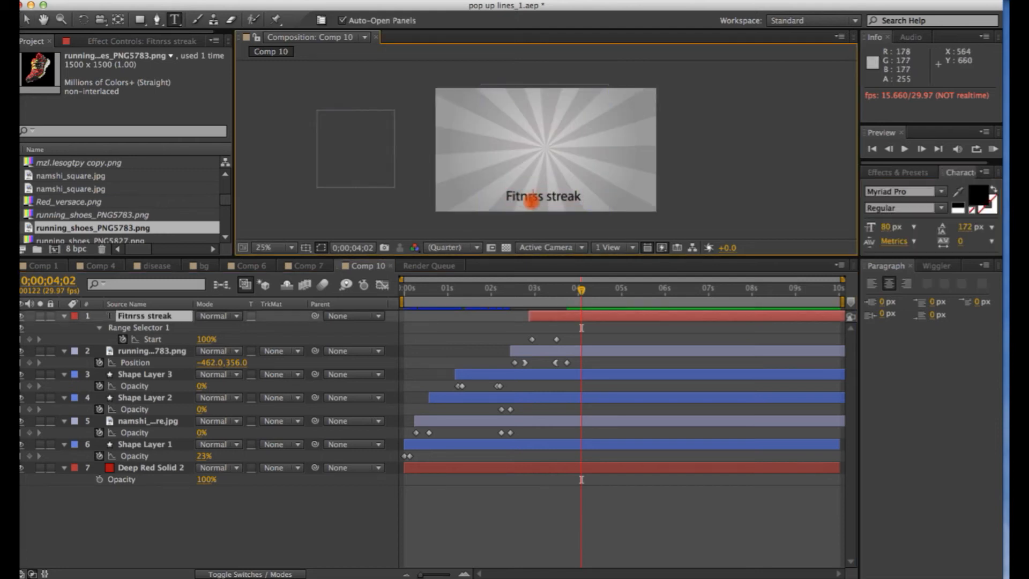
key(BackSpace)
text(e)
click(42, 21)
click(592, 311)
- Shift the shoe's departure and exit position keyframes slightly forward in time, with the exit keyframe at 0;00;03;26
mouse_move(579, 293)
mouse_down()
mouse_move(533, 293)
mouse_move(575, 294)
mouse_up()
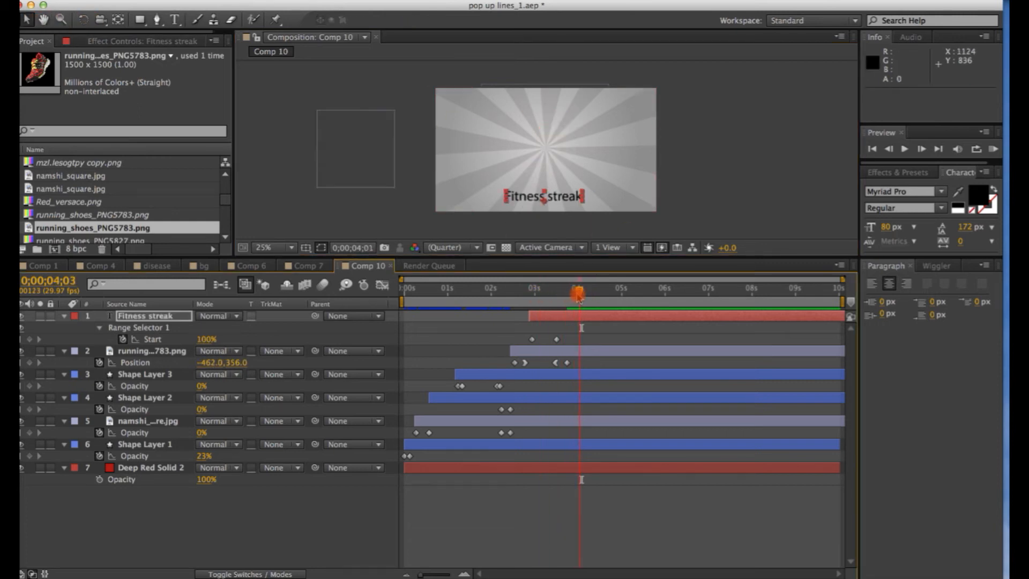
drag(567, 363, 561, 362)
drag(572, 294, 572, 293)
- Fade out the caption with opacity keyframes of 100% at 0;00;03;26 and 1% at 0;00;04;01, and review the shoe and caption animation
click(168, 317)
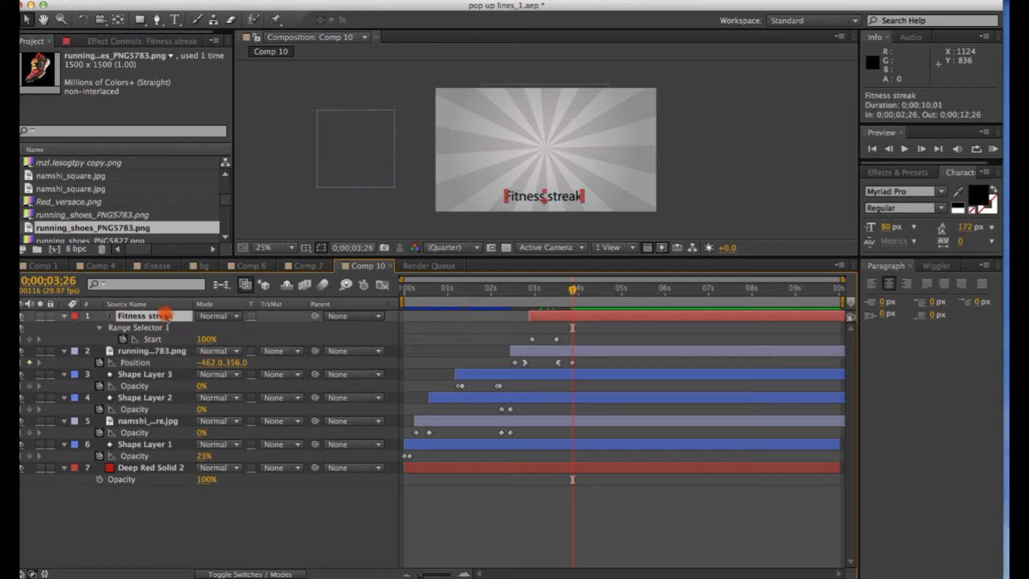
key(t)
click(100, 327)
click(572, 289)
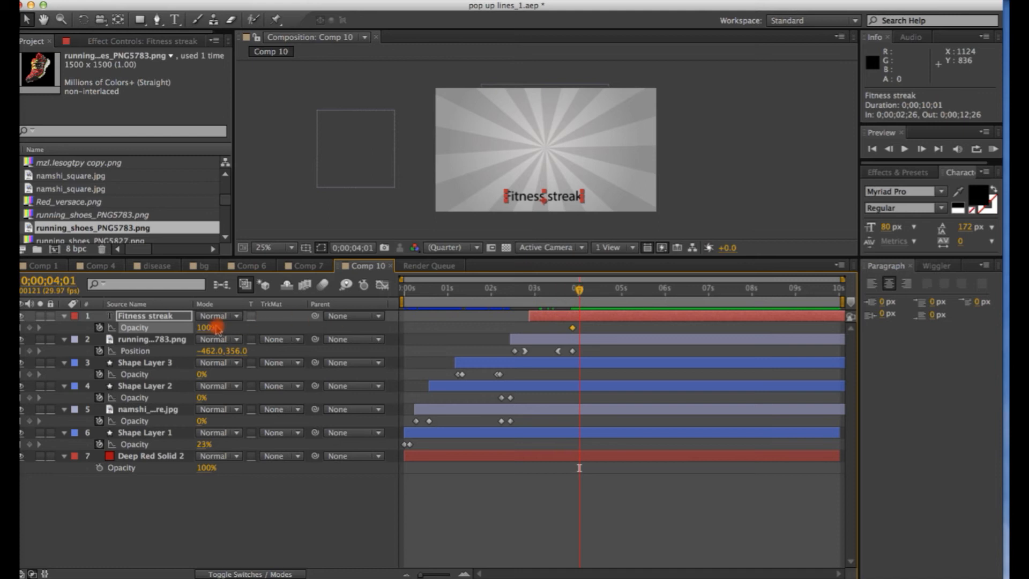
drag(210, 328, 123, 361)
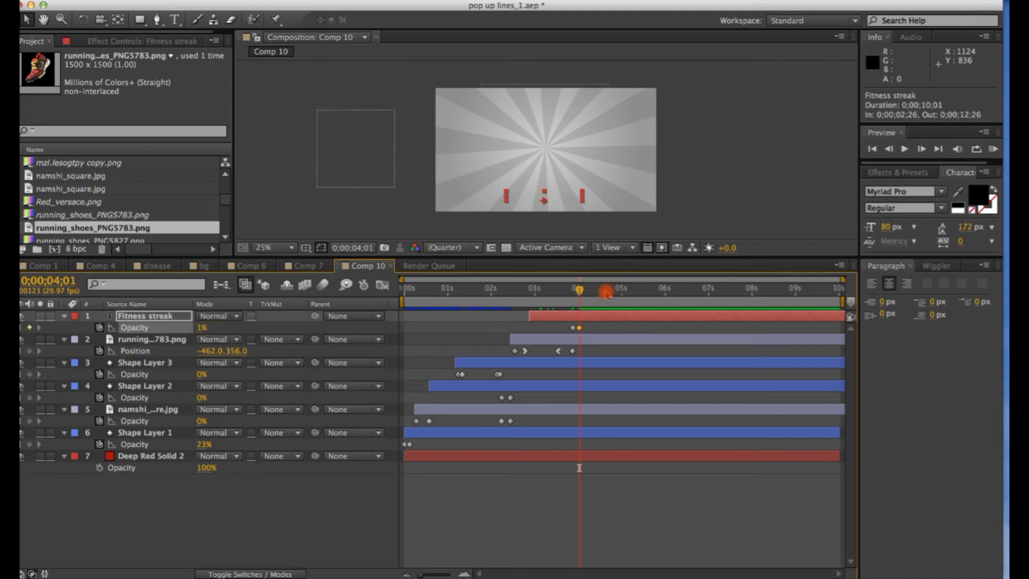
mouse_move(574, 291)
mouse_down()
mouse_move(543, 298)
mouse_move(583, 291)
mouse_up()
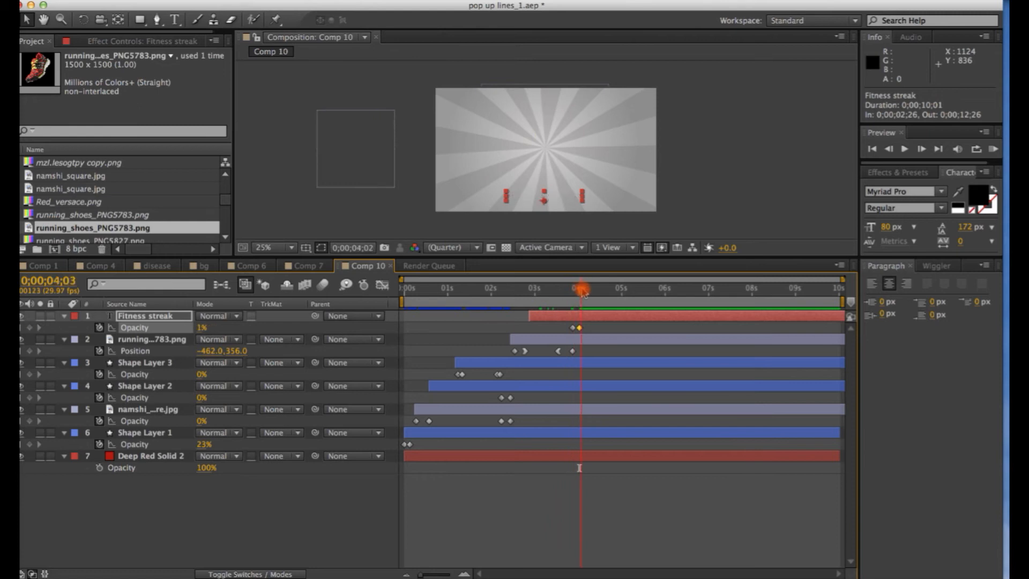
click(705, 198)
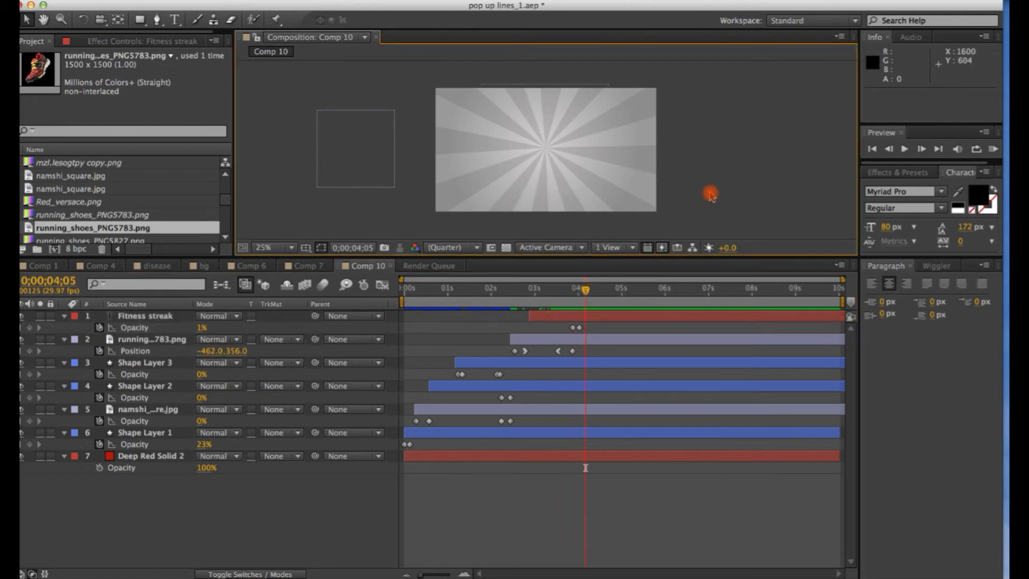
drag(586, 289, 553, 296)
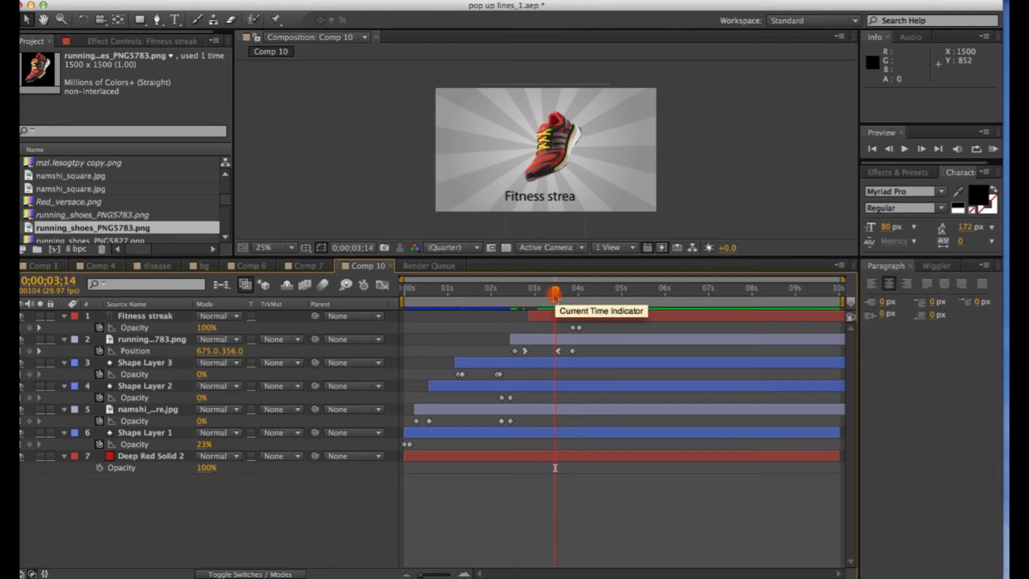
click(538, 93)
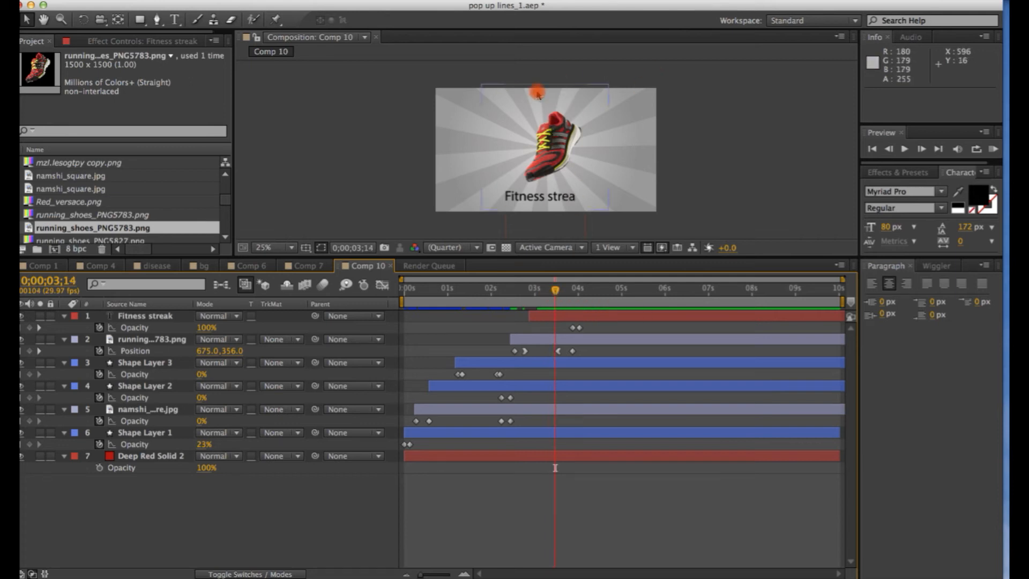
drag(555, 295, 526, 294)
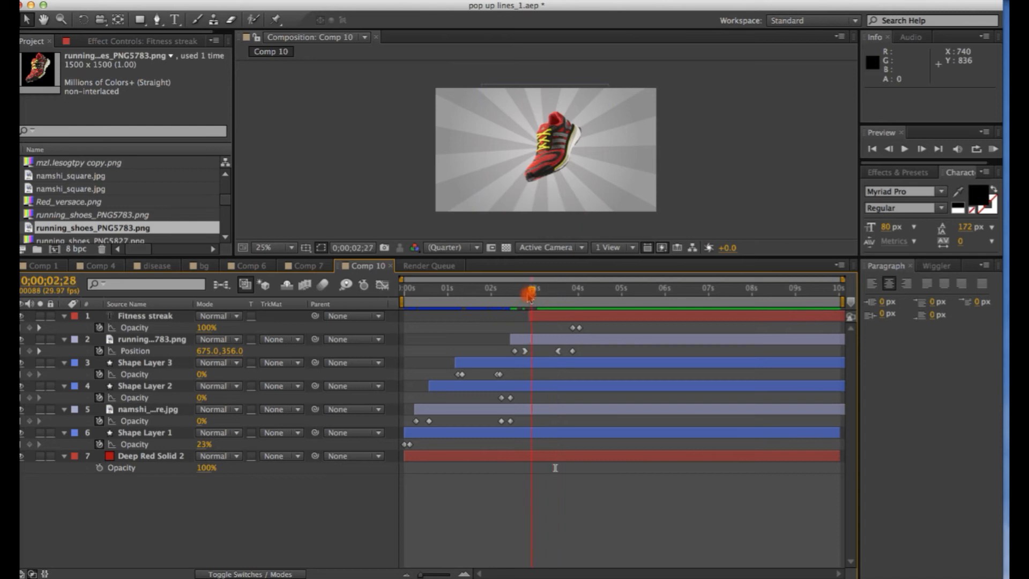
click(306, 97)
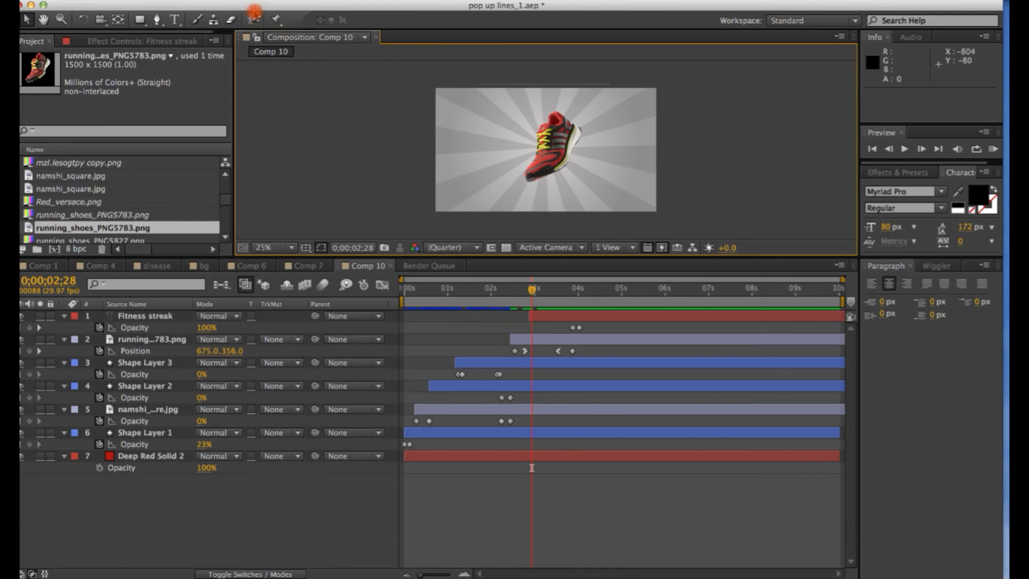
- Draw a short vertical line with the Pen tool above the shoe, using a 12 px green stroke
click(156, 20)
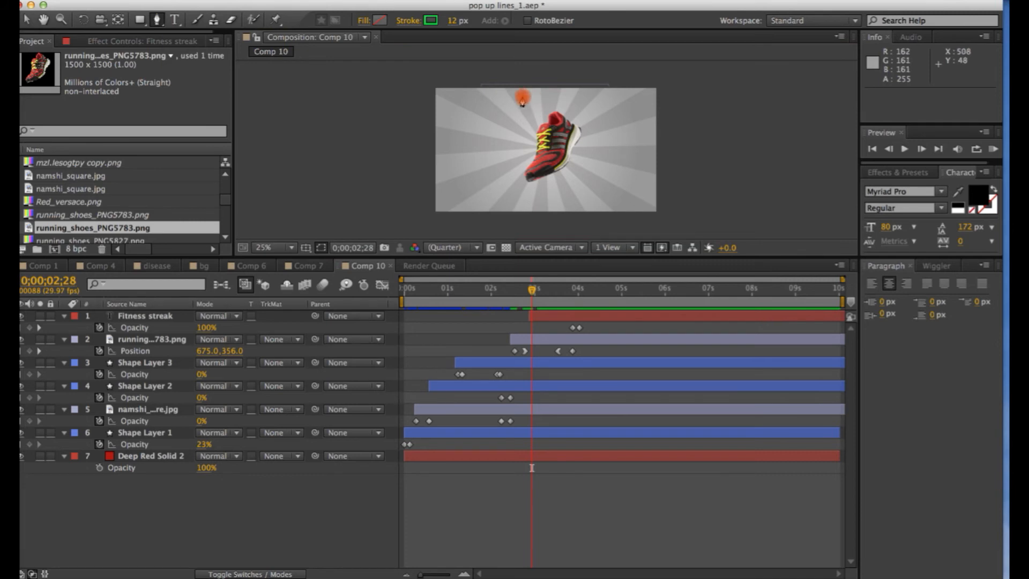
click(535, 98)
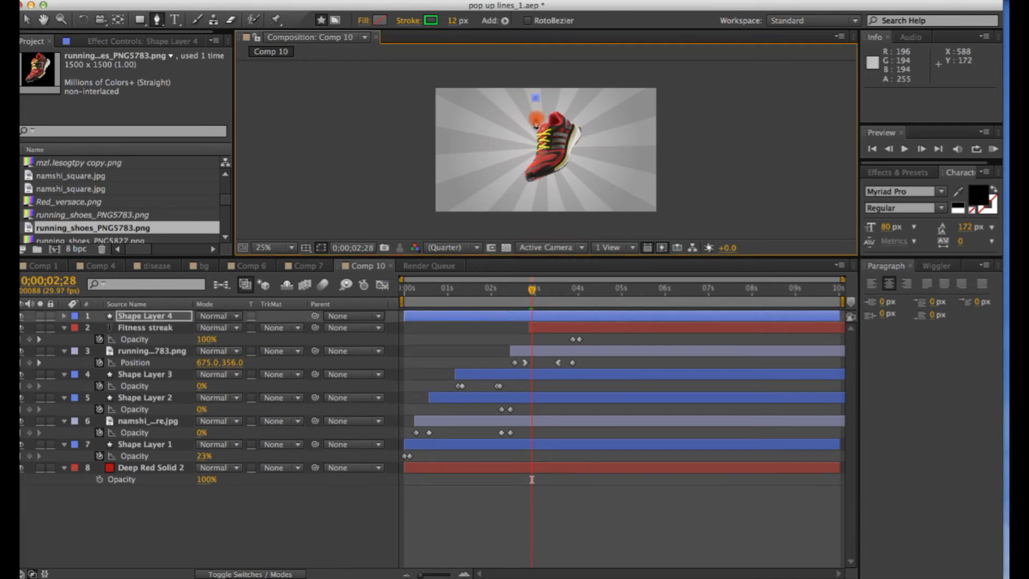
key(super+z)
click(535, 116)
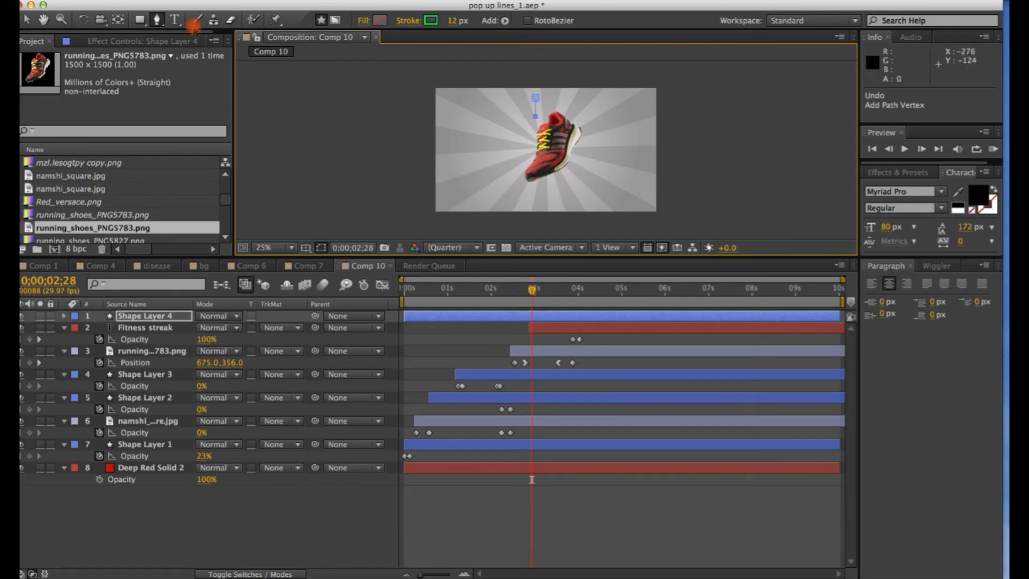
click(25, 20)
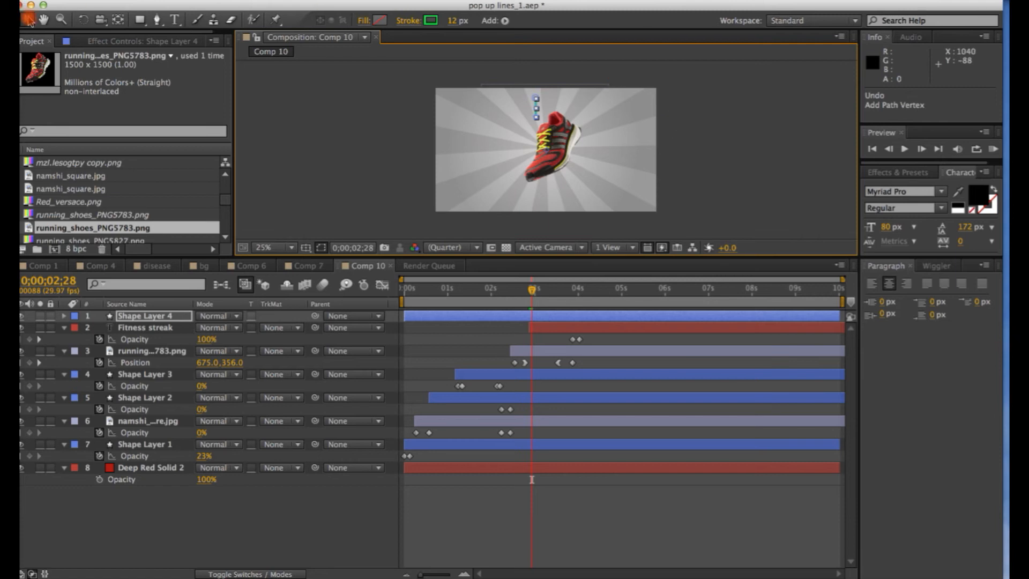
click(344, 131)
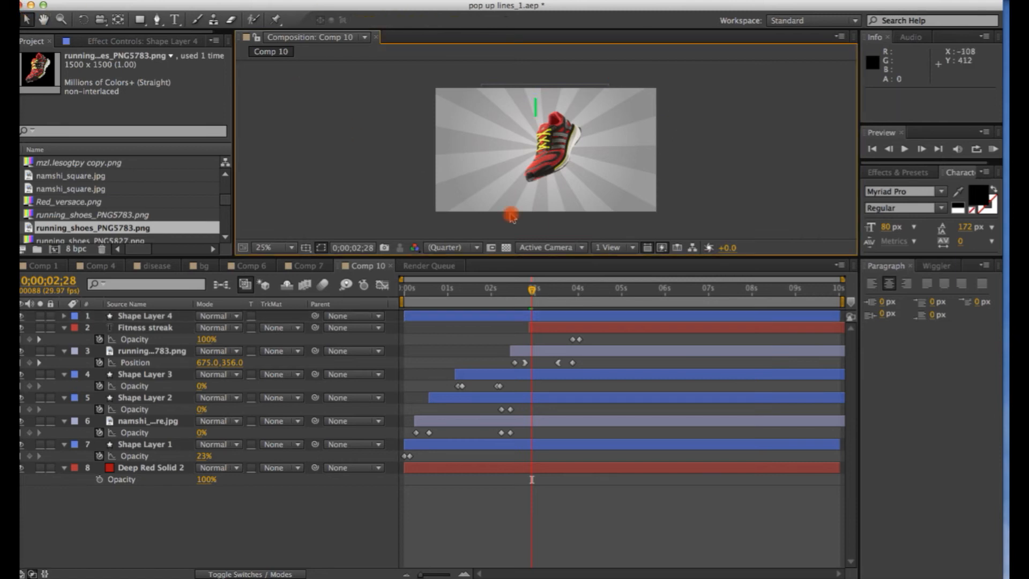
- Set the green line's stroke width to 28 px
click(535, 112)
click(453, 22)
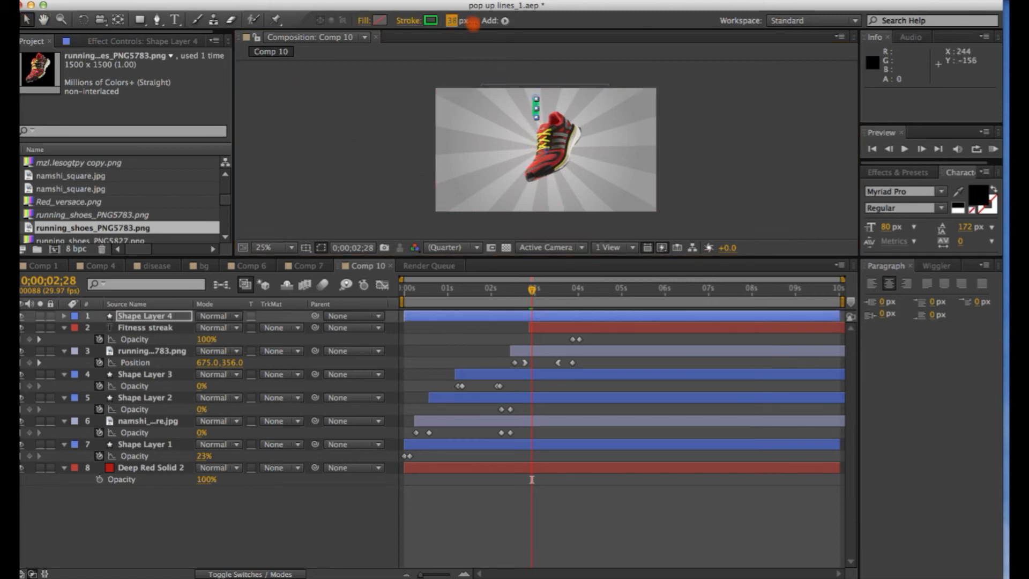
click(427, 154)
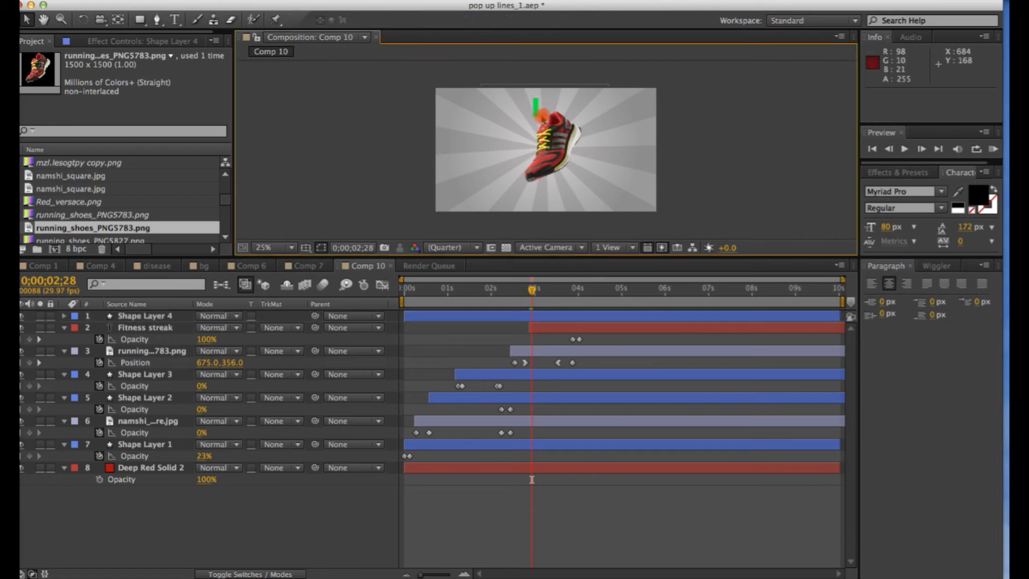
- Collapse the expanded properties of all layers beneath Shape Layer 4
click(536, 114)
key(period)
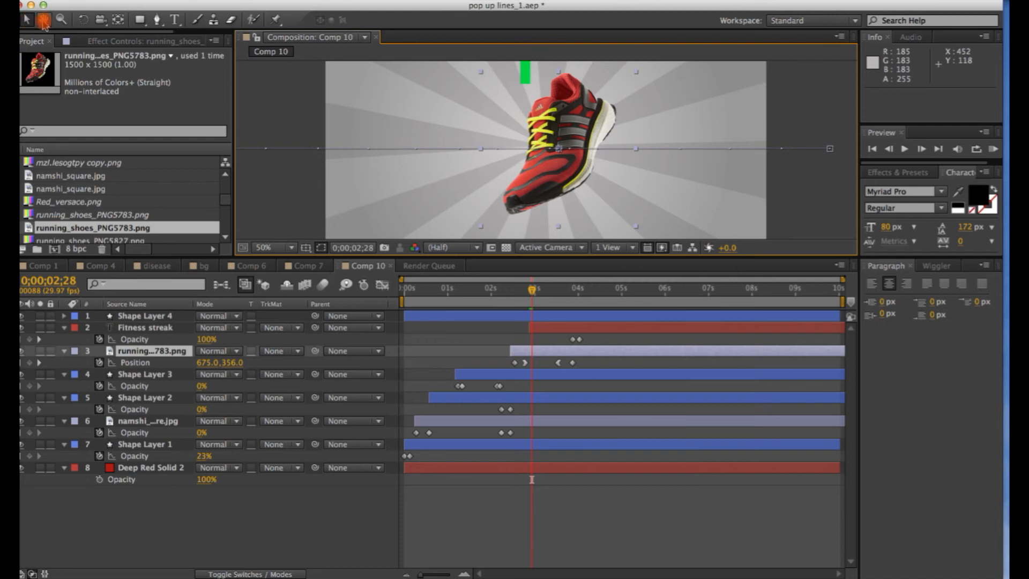
drag(452, 115, 447, 160)
click(26, 21)
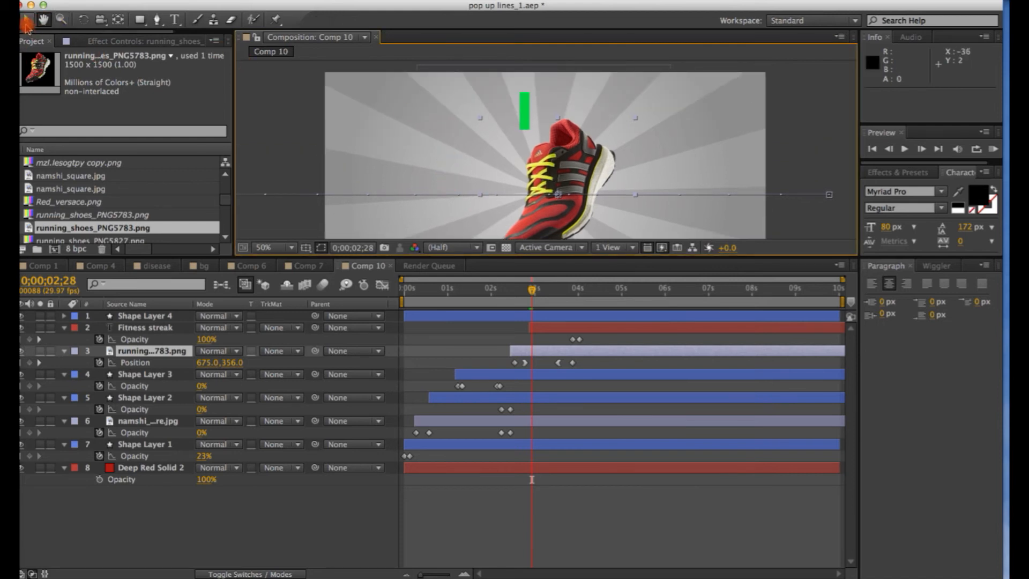
click(64, 327)
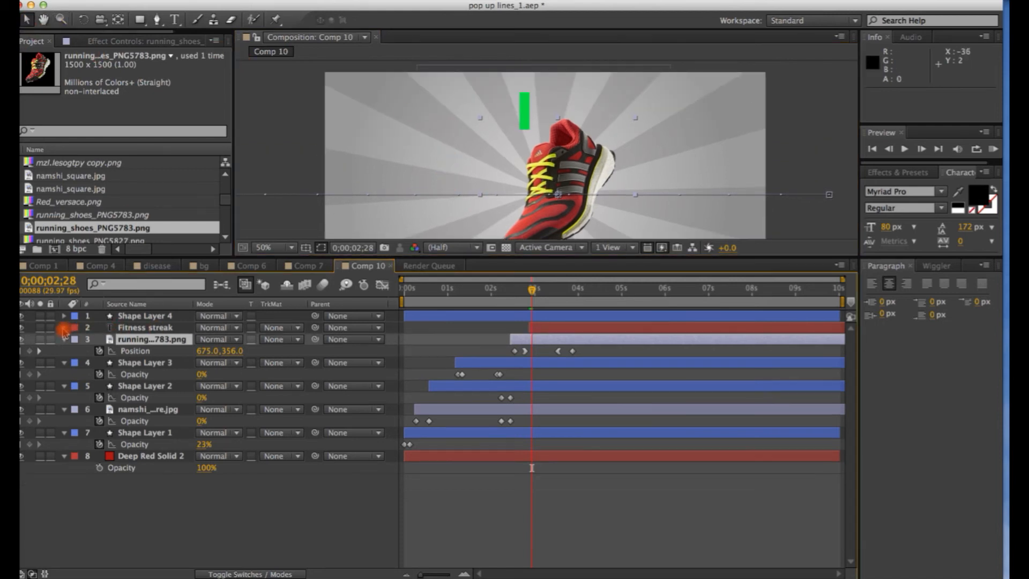
click(64, 339)
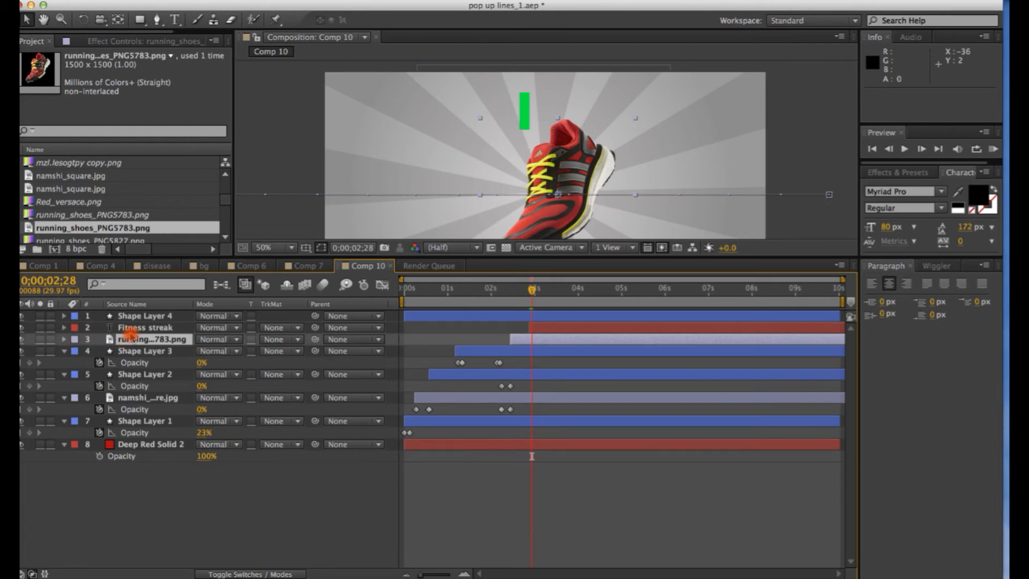
click(140, 327)
shift+click(155, 445)
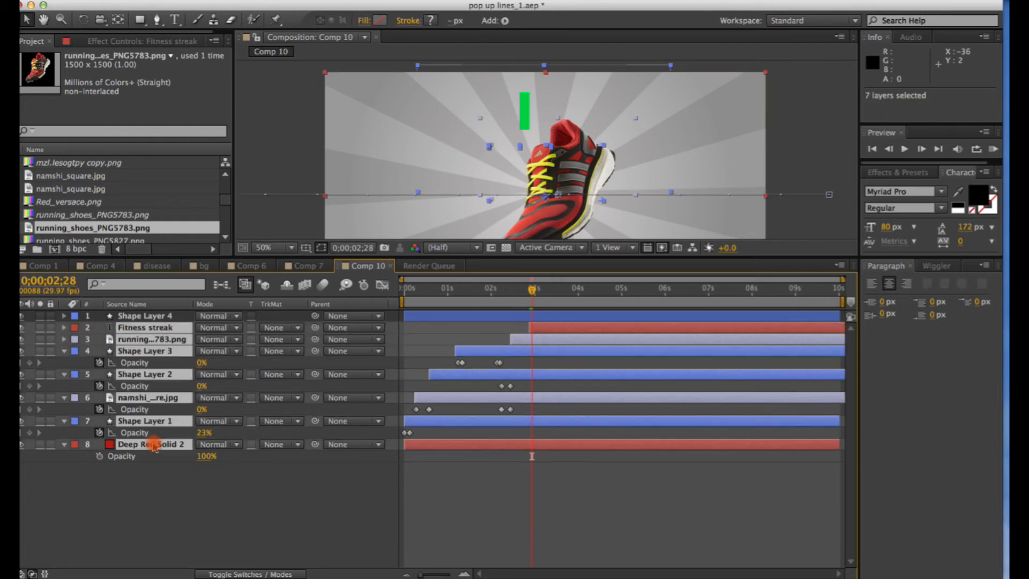
key(u)
key(u)
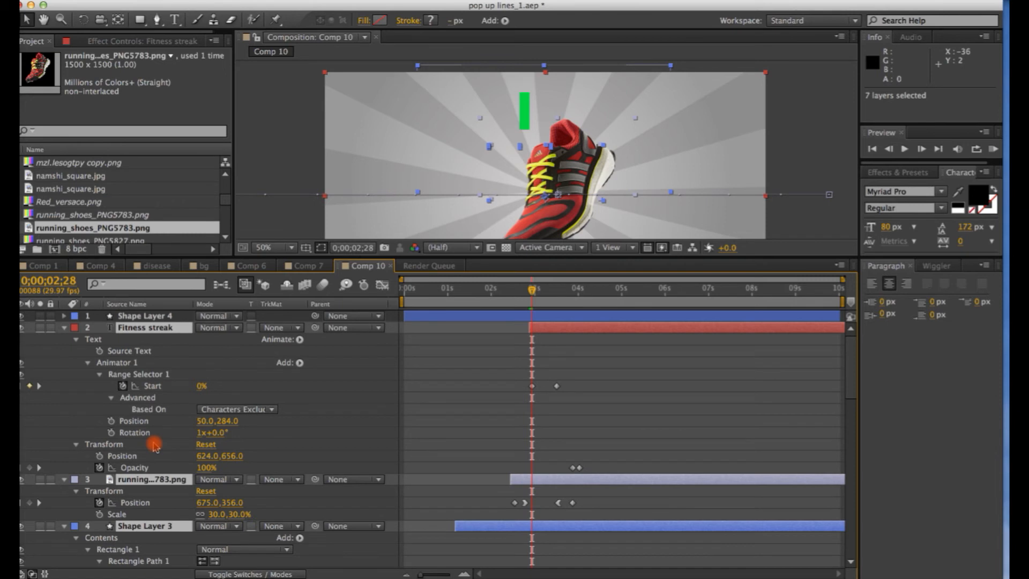
key(u)
click(157, 455)
click(138, 316)
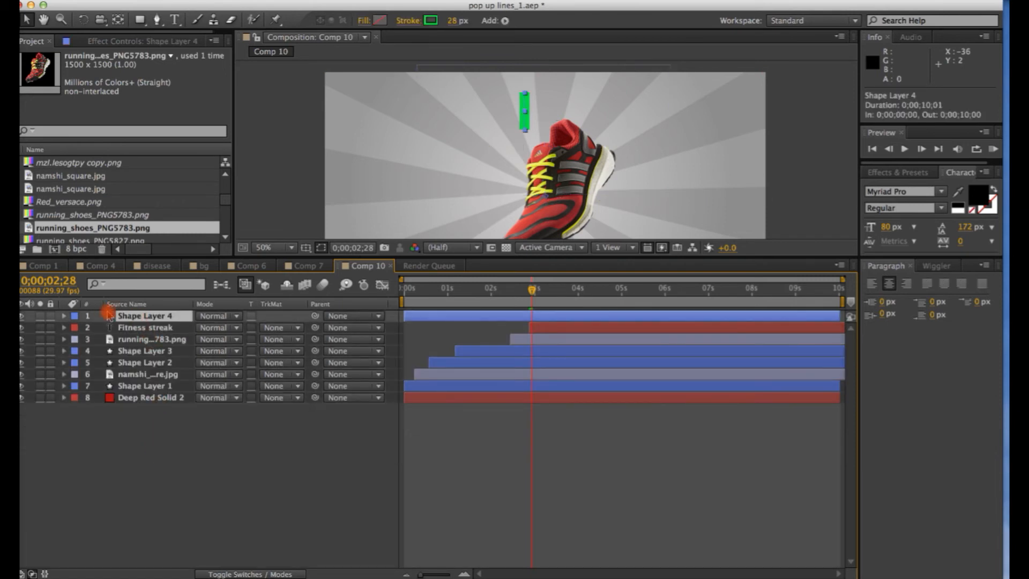
- Mark all layers from Fitness streak down to Deep Red Solid 2 as shy and hide them from the timeline
click(135, 328)
shift+click(147, 398)
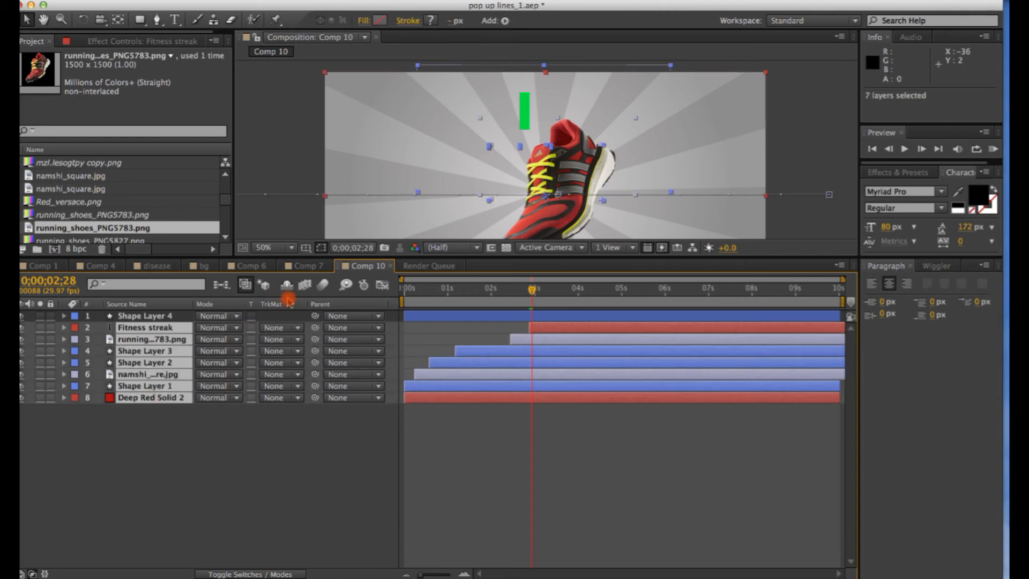
click(225, 573)
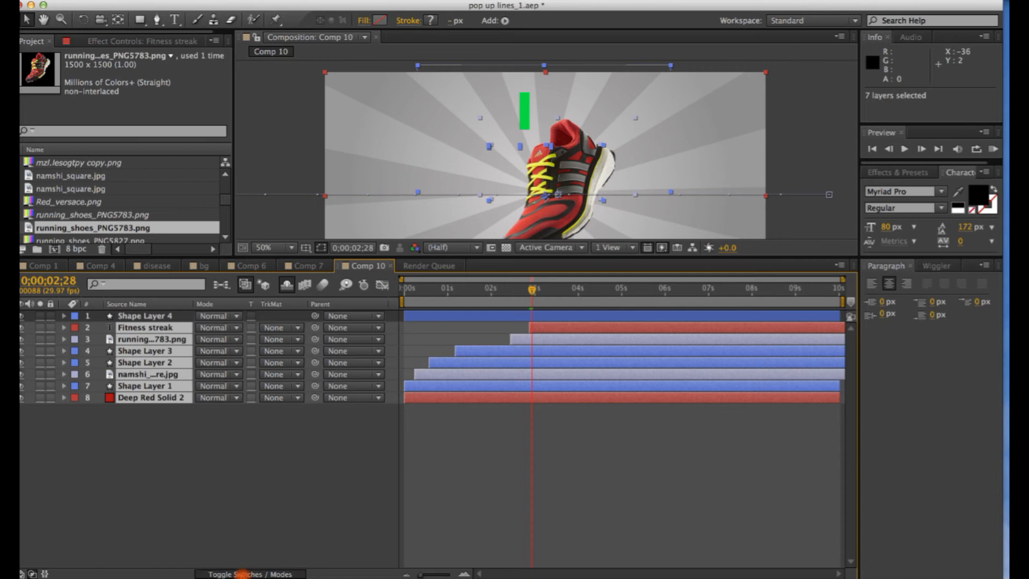
click(227, 351)
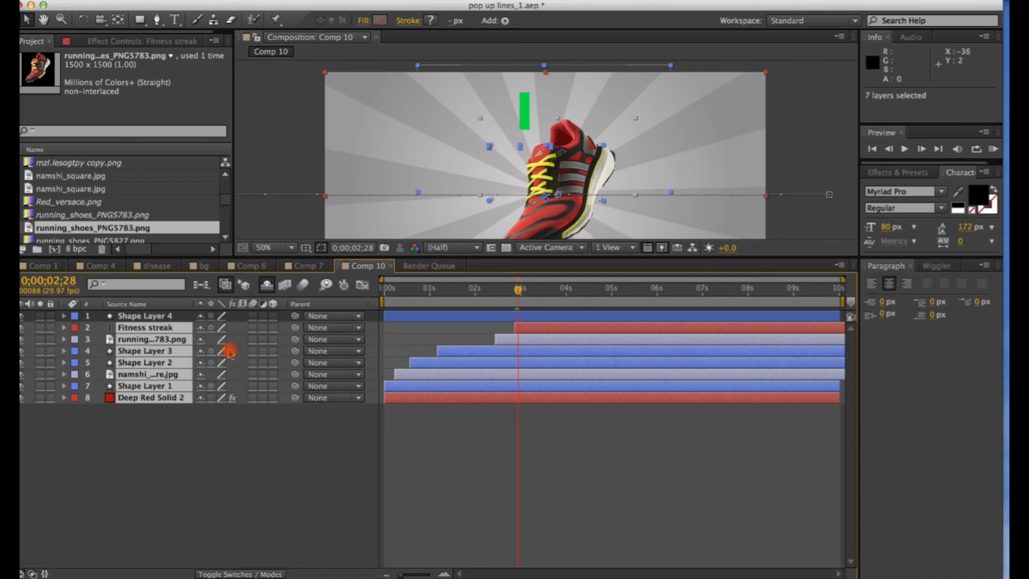
click(202, 396)
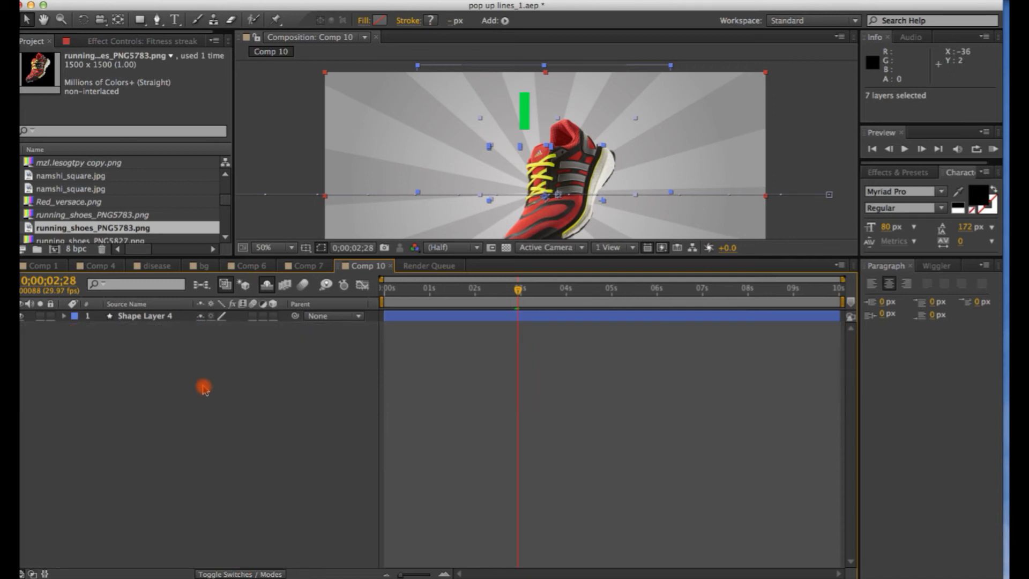
click(187, 360)
- Add a Trim Paths operator to Shape Layer 4 and expand its properties
click(170, 317)
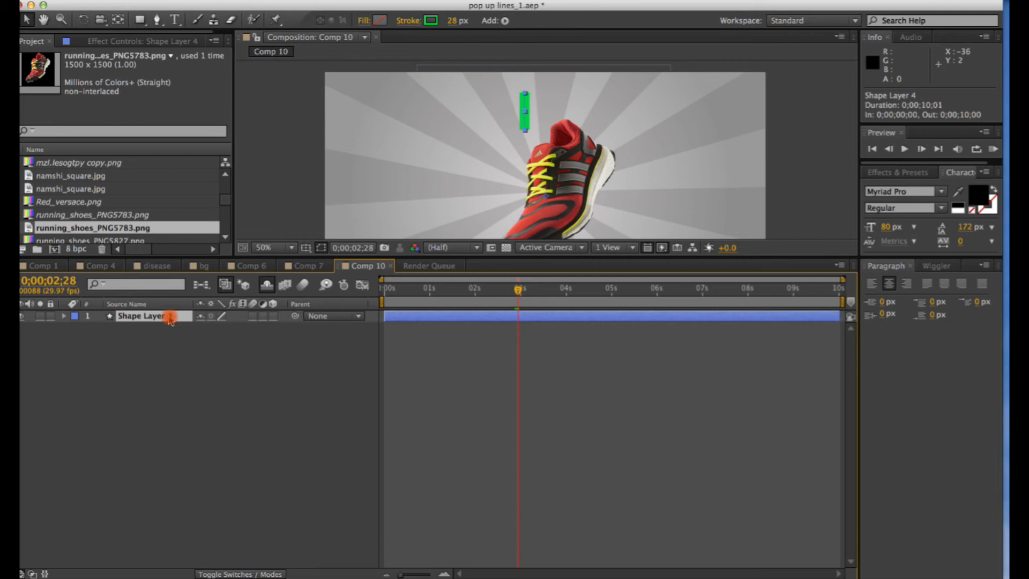
click(63, 317)
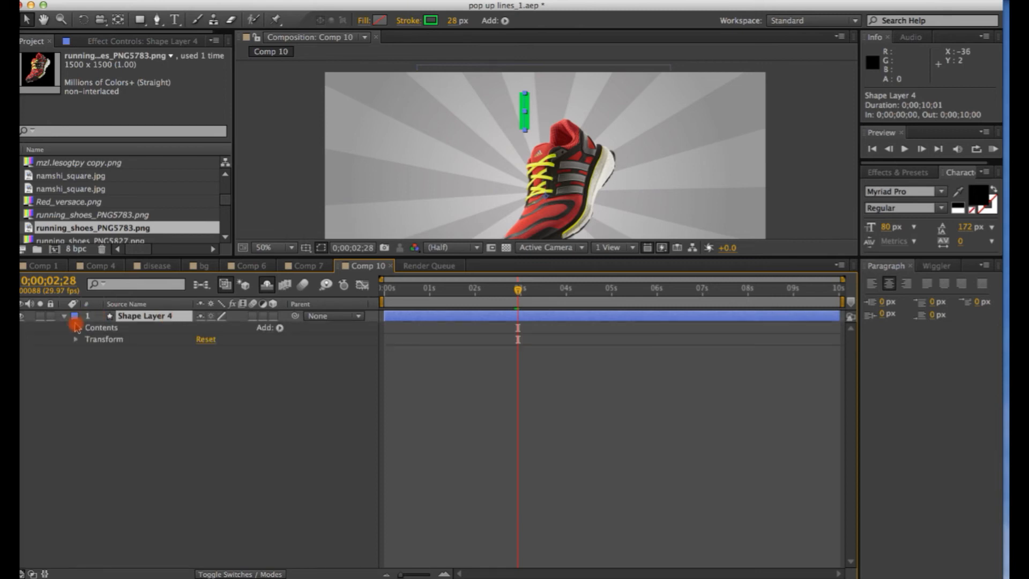
click(127, 376)
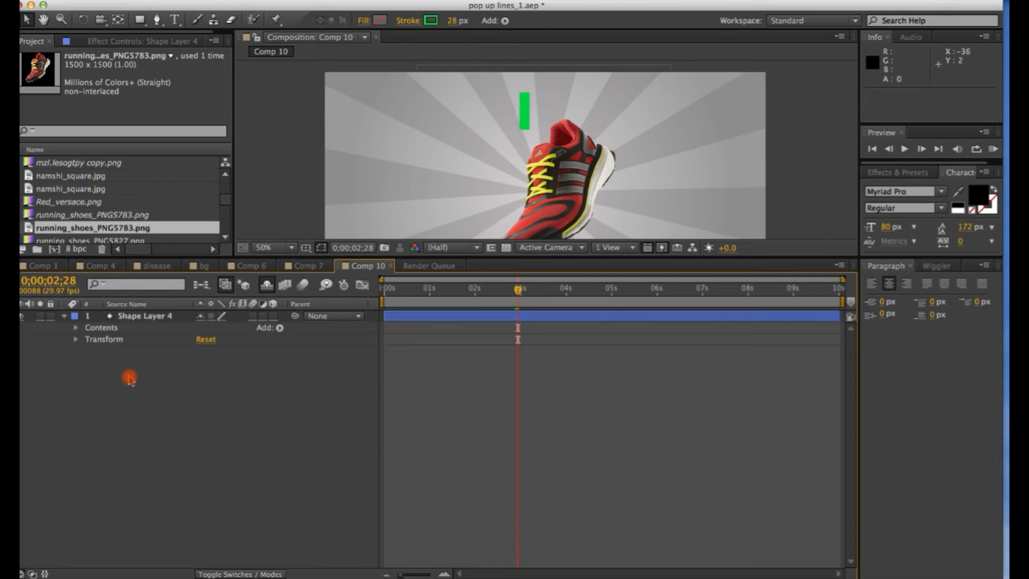
click(76, 339)
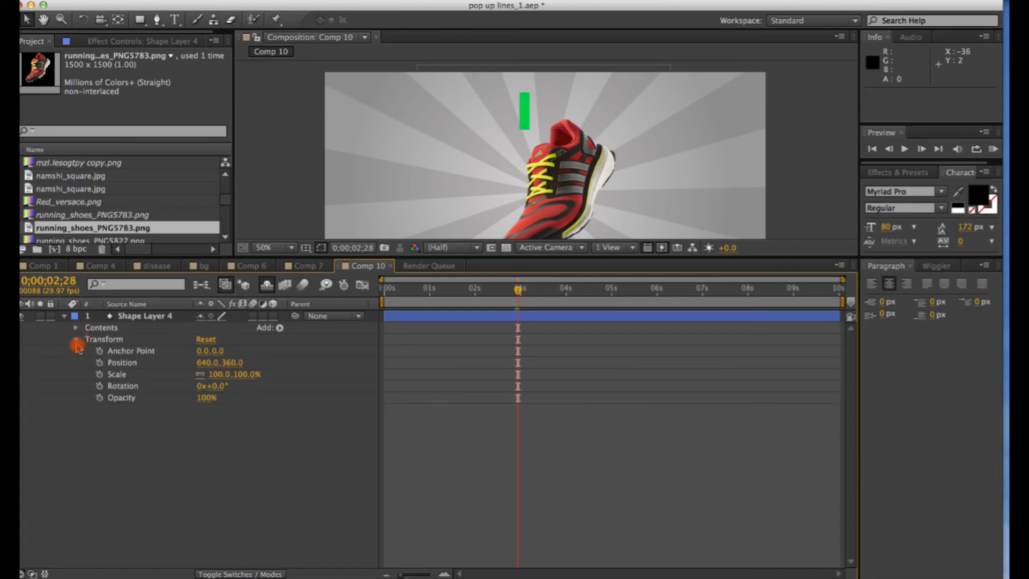
click(75, 339)
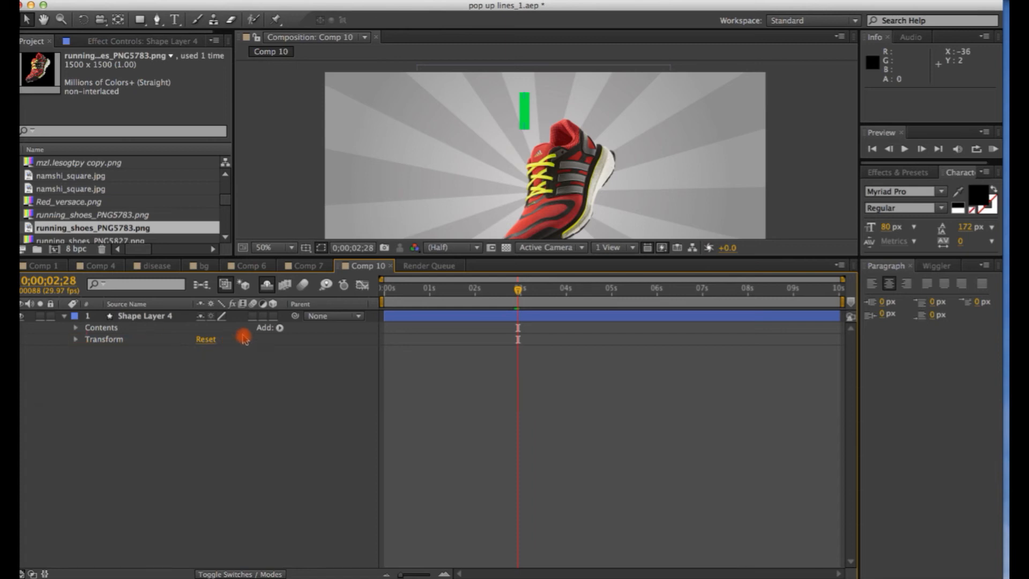
click(278, 329)
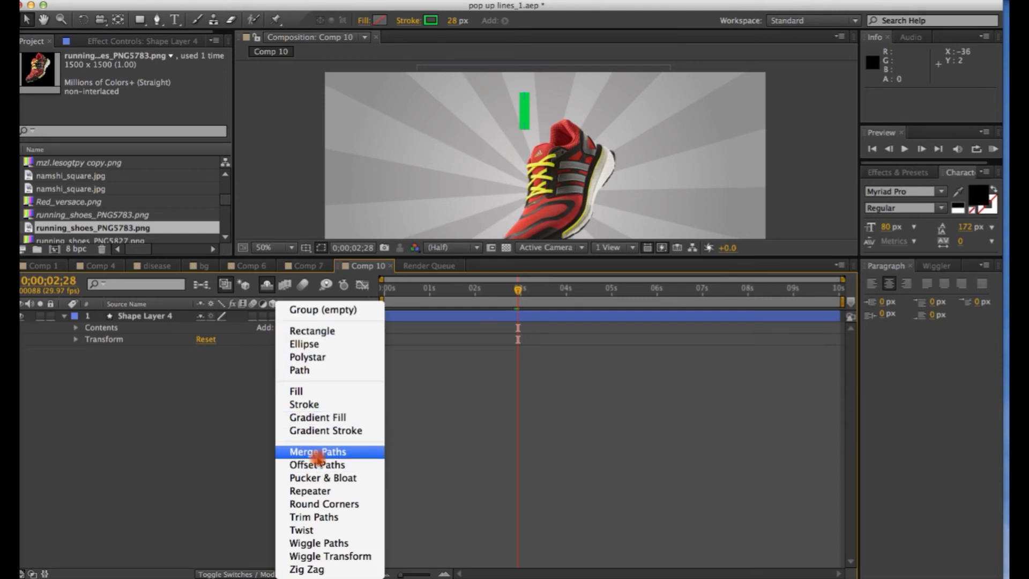
click(316, 516)
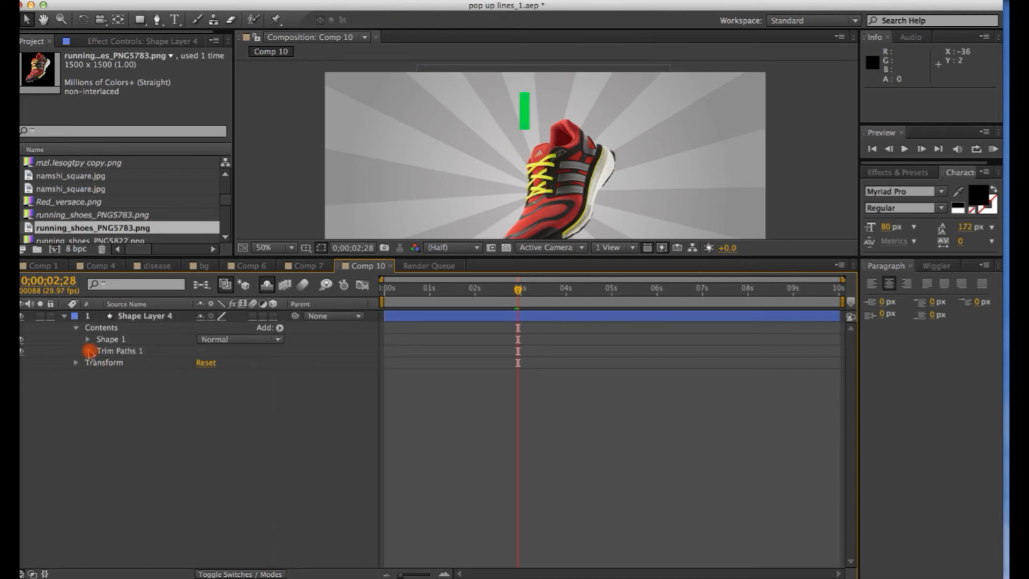
click(87, 351)
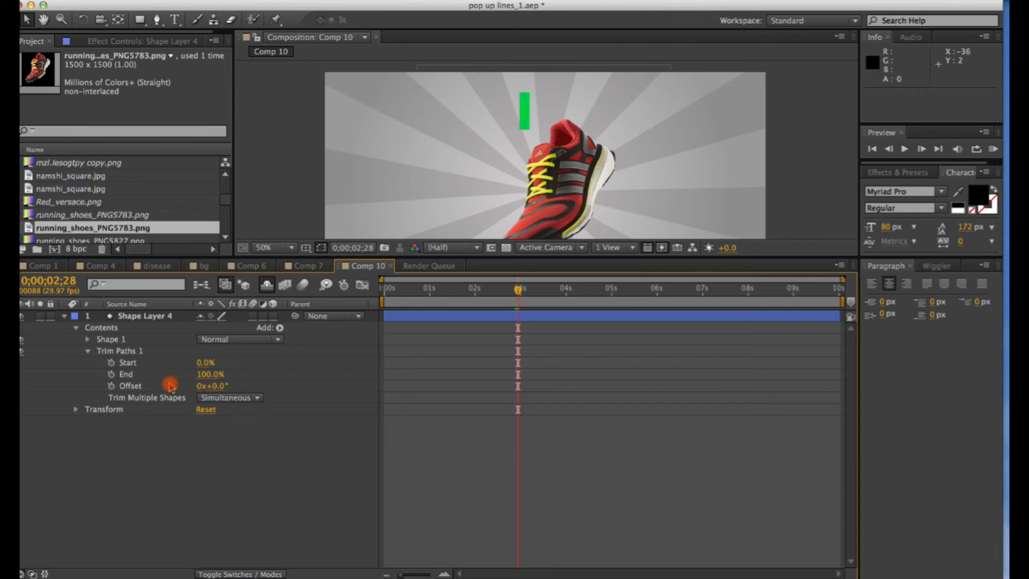
- Shift Shape Layer 4 to begin at 0;00;03;06 and keyframe its Trim Paths Start and End at 100% there
drag(492, 291, 529, 289)
drag(389, 320, 525, 315)
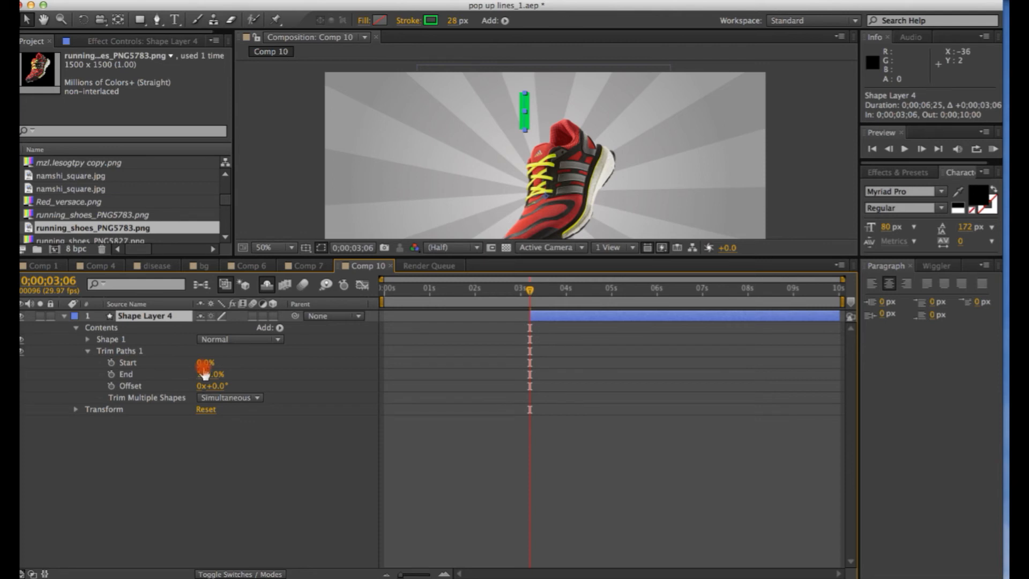
click(110, 362)
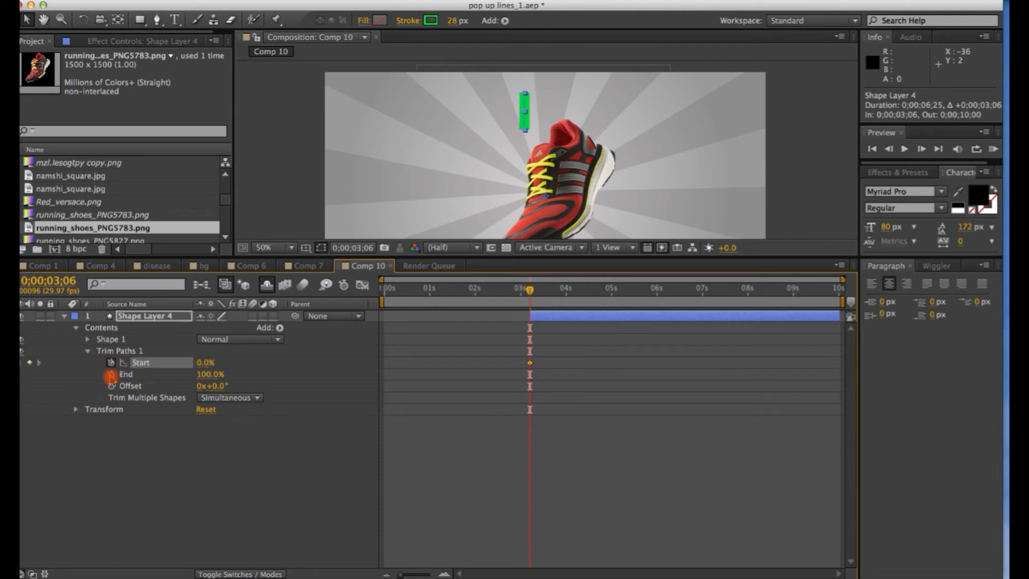
click(111, 374)
drag(204, 365, 320, 339)
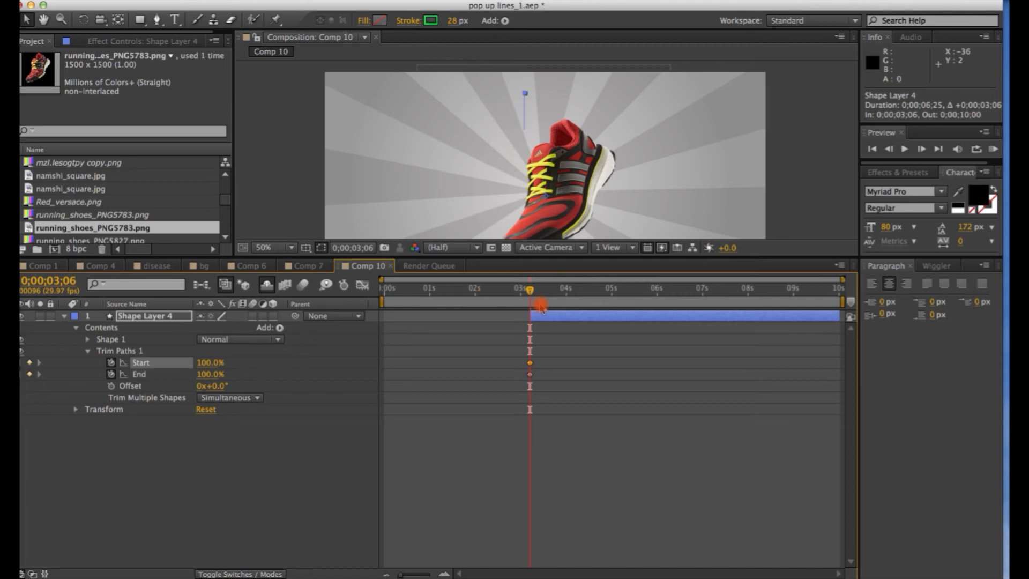
- At 0;00;03;14, keyframe the Trim Paths Start and End at 0%
drag(546, 291, 542, 292)
drag(213, 381, 112, 399)
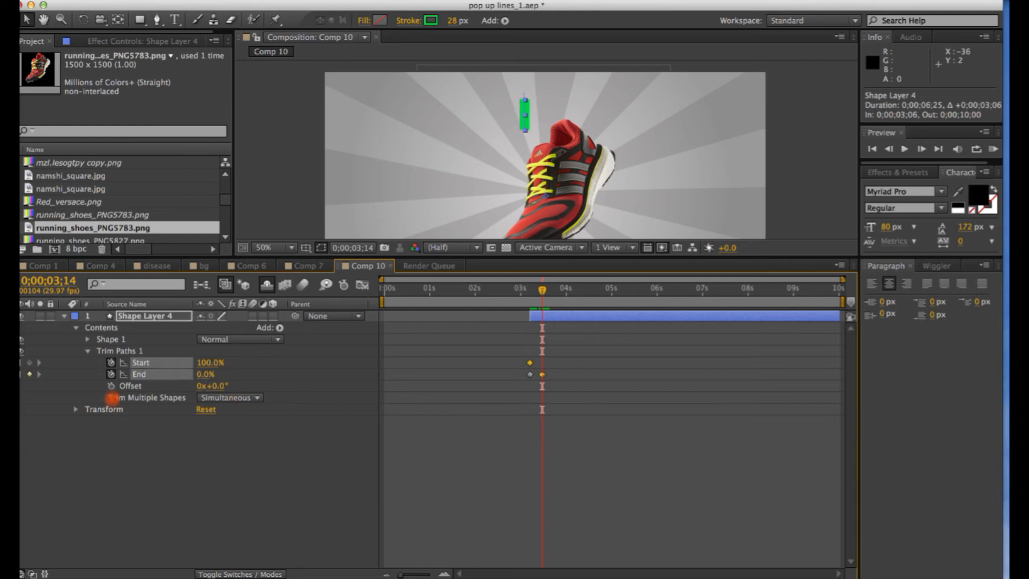
drag(210, 367, 110, 371)
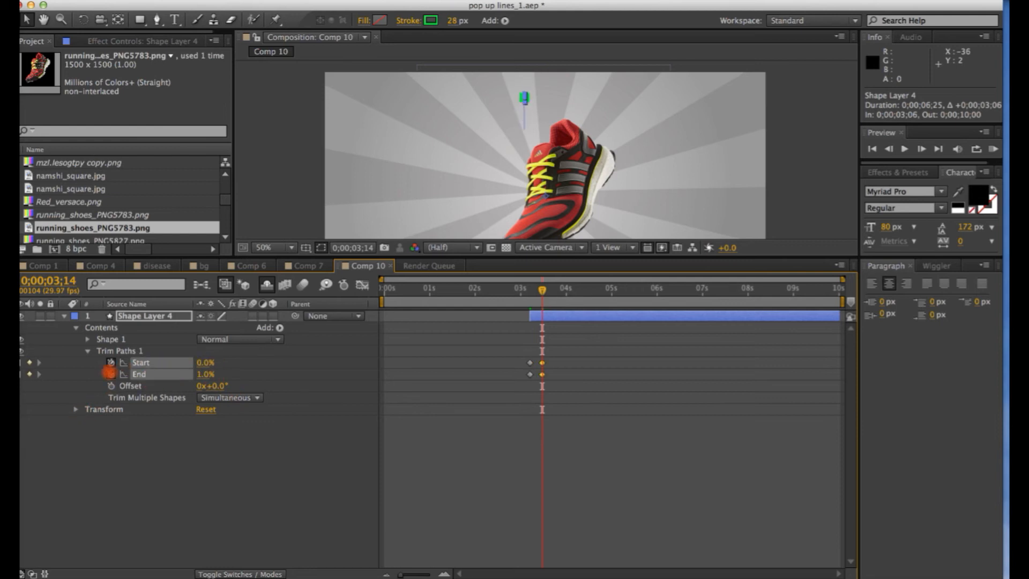
drag(205, 378, 150, 384)
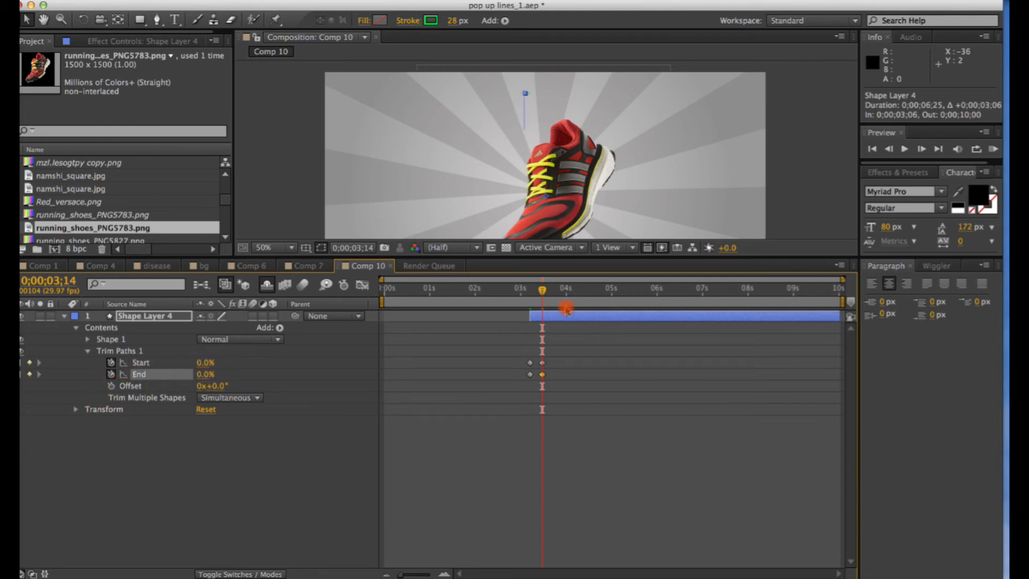
- Move the last Trim Paths Start keyframe slightly earlier and the last End keyframe to 0;00;03;26, and preview the line animation
mouse_move(542, 294)
mouse_down()
mouse_move(523, 293)
mouse_move(544, 294)
mouse_up()
click(542, 351)
click(543, 375)
click(553, 378)
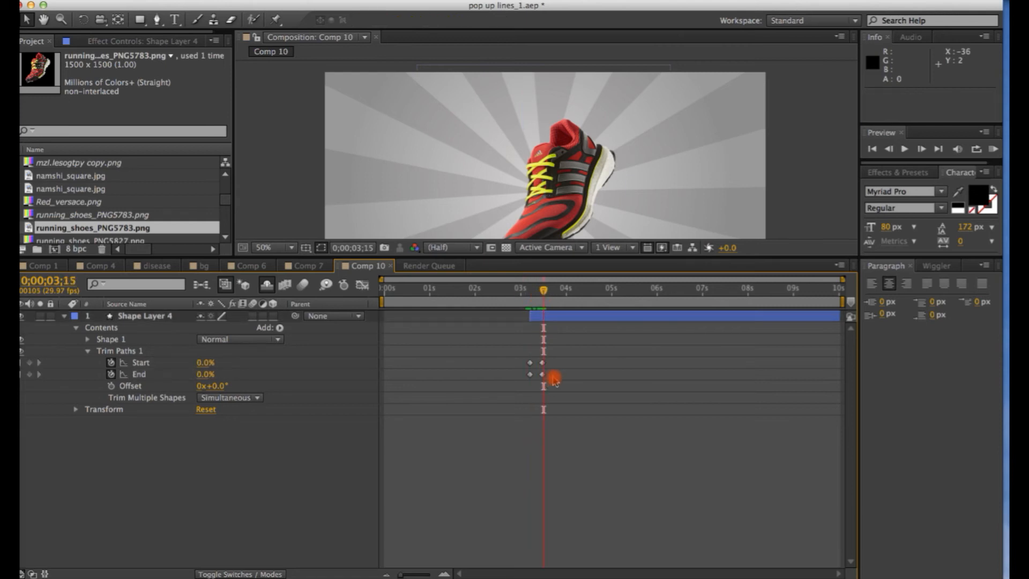
click(543, 377)
drag(552, 378, 553, 378)
drag(541, 294, 561, 378)
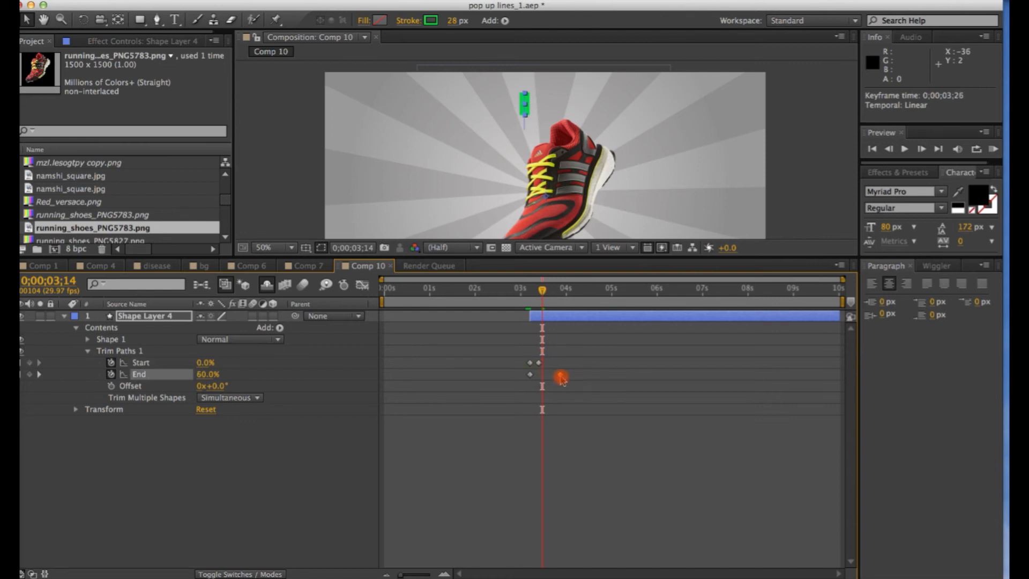
drag(542, 294, 525, 297)
click(528, 424)
drag(563, 293, 519, 294)
click(598, 488)
key(space)
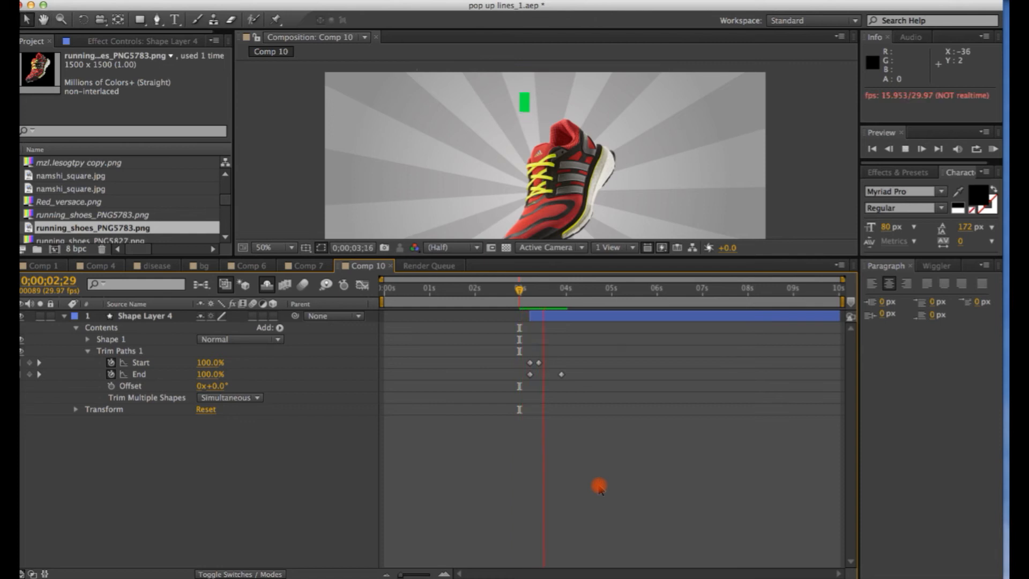
- Move the last Trim Paths Start and End keyframes of Shape Layer 4 slightly earlier and scrub through the line animation
click(561, 377)
drag(561, 378, 548, 363)
click(538, 364)
drag(563, 290, 542, 293)
mouse_move(548, 362)
mouse_down()
mouse_move(539, 364)
mouse_move(568, 379)
mouse_move(556, 382)
mouse_up()
drag(215, 385, 250, 387)
key(super+z)
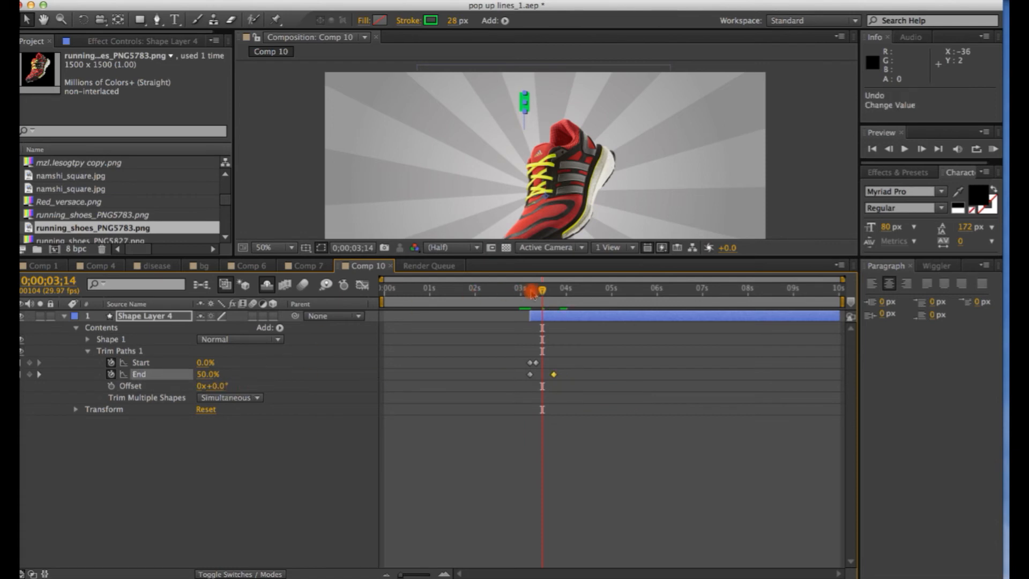
mouse_move(527, 292)
mouse_down()
mouse_move(517, 292)
mouse_move(552, 292)
mouse_move(543, 292)
mouse_up()
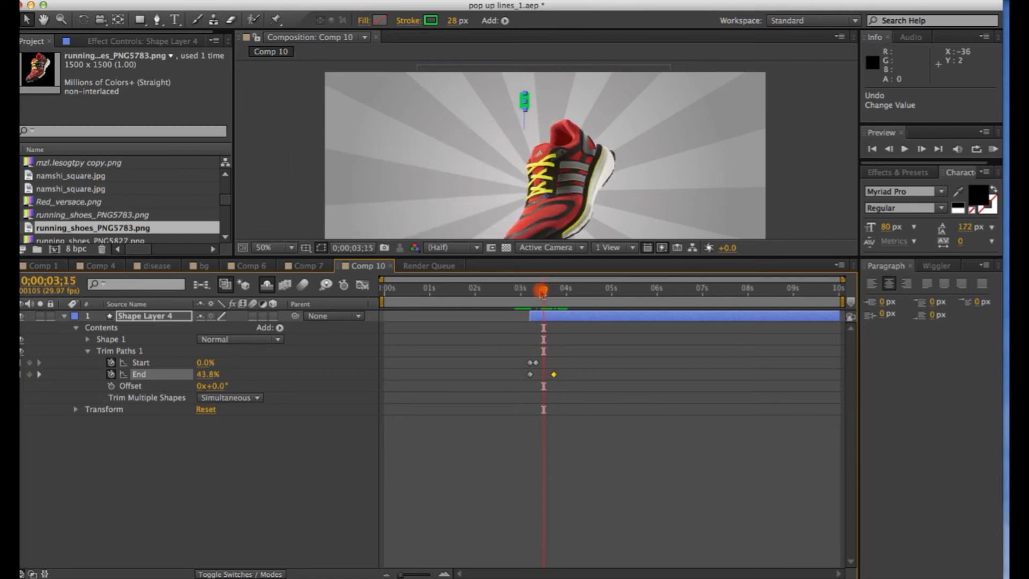
- Add a Repeater operator to Shape Layer 4 with 8 copies
click(280, 328)
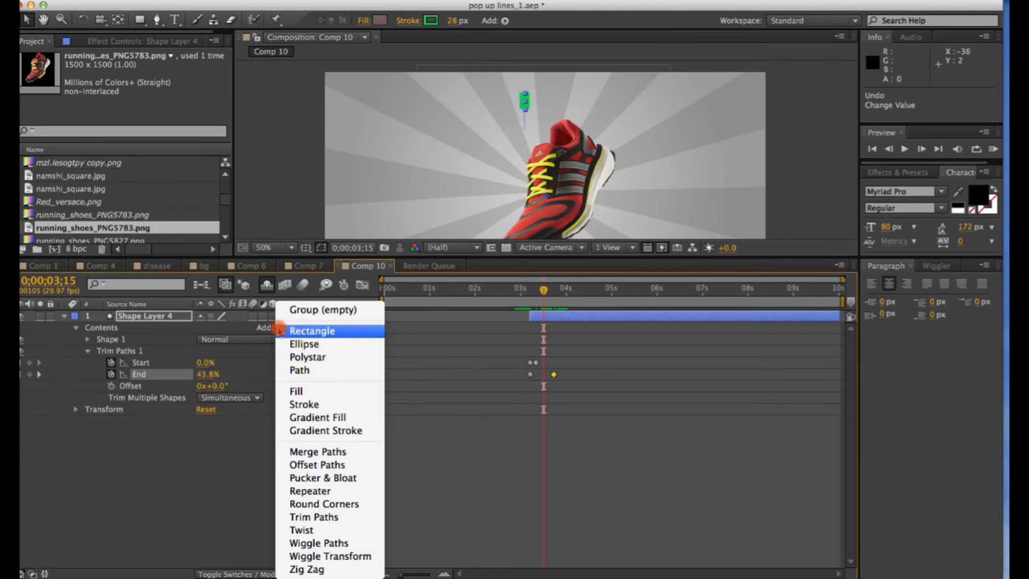
click(342, 491)
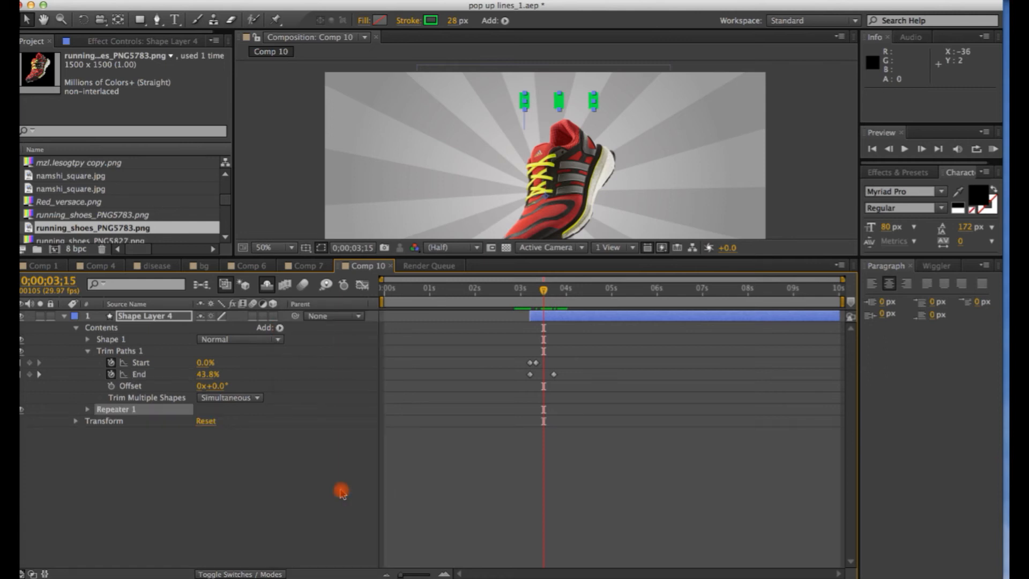
click(87, 410)
drag(203, 426, 205, 426)
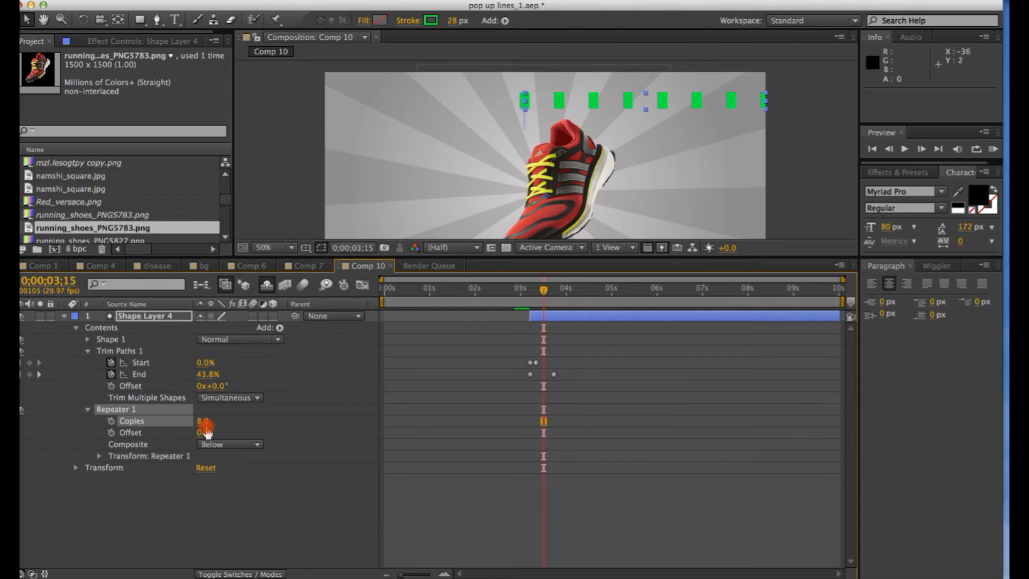
- Set the Repeater's transform Position to 0, 0 and Rotation to 46°, and preview the radial lines
click(99, 455)
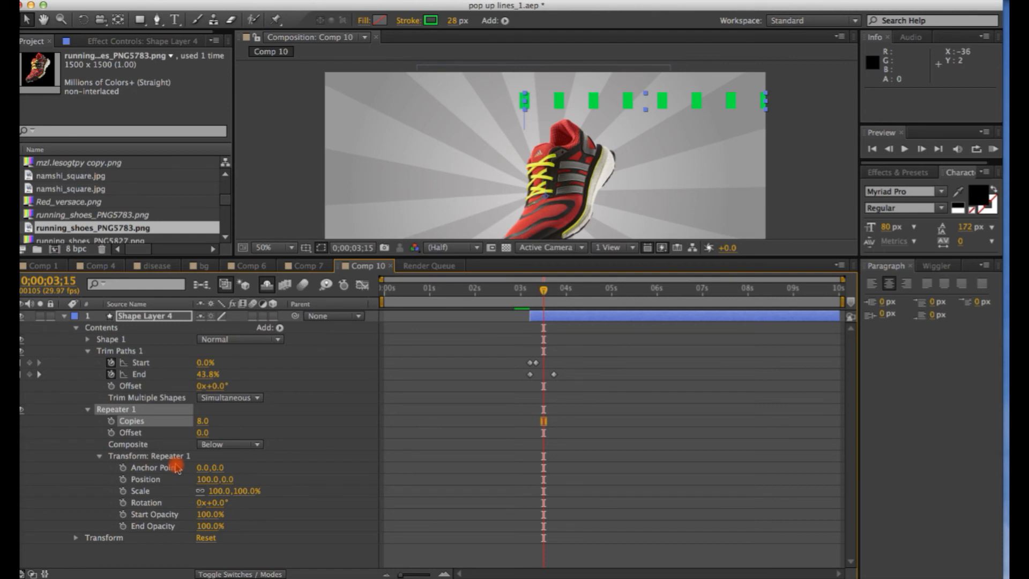
click(203, 480)
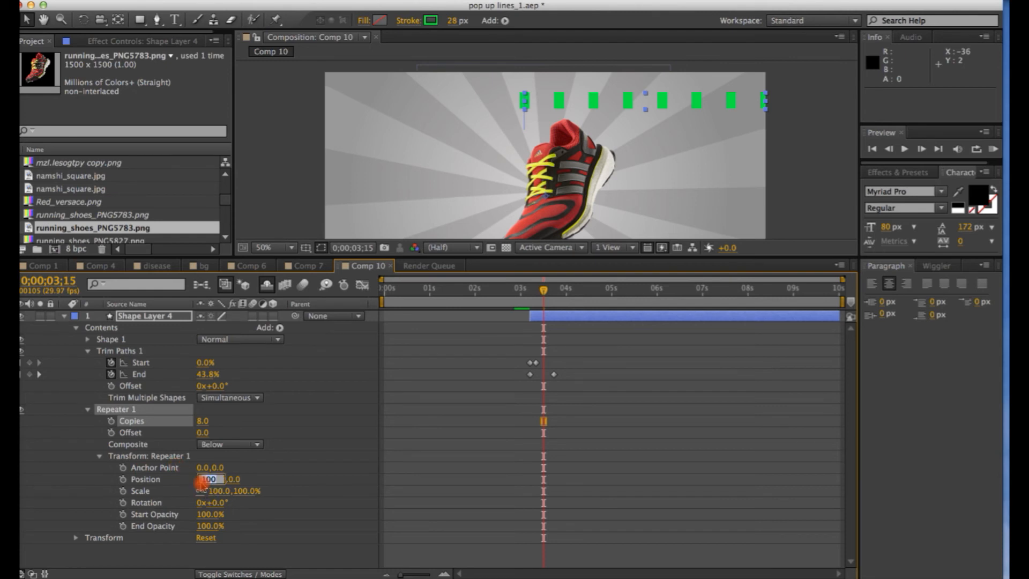
text(0)
click(276, 236)
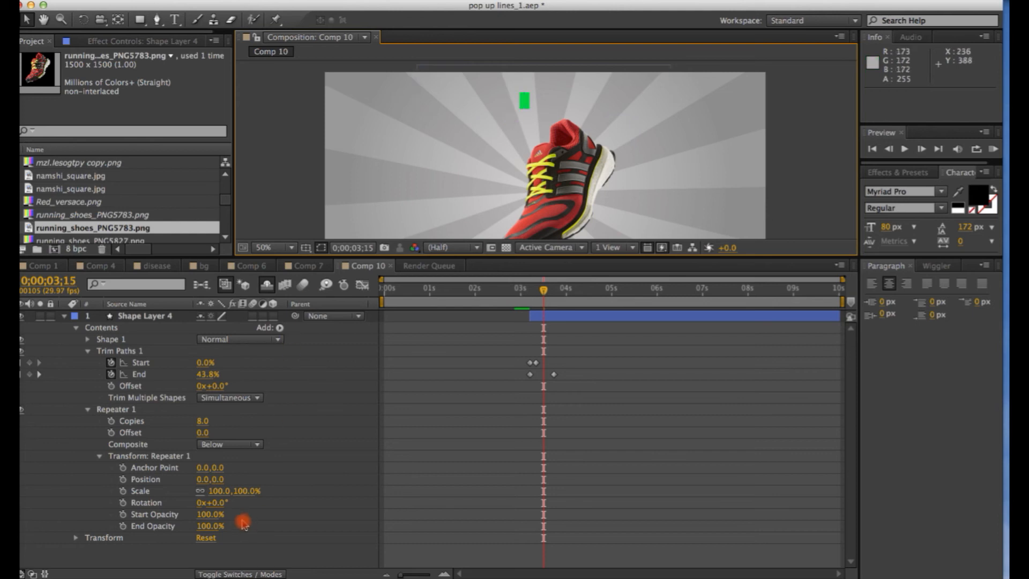
drag(219, 502, 247, 502)
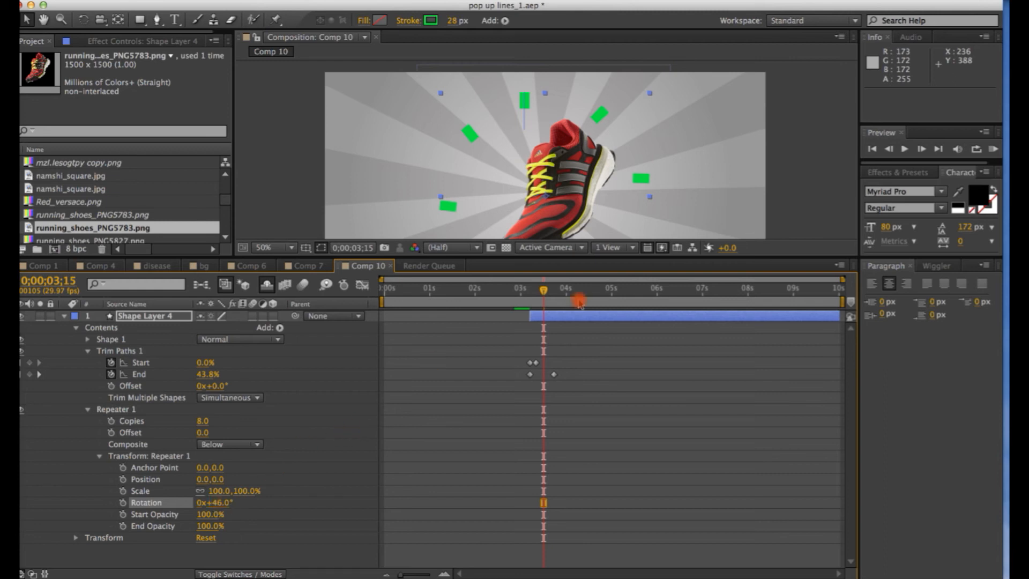
mouse_move(541, 294)
mouse_down()
mouse_move(524, 295)
mouse_move(555, 295)
mouse_move(526, 296)
mouse_up()
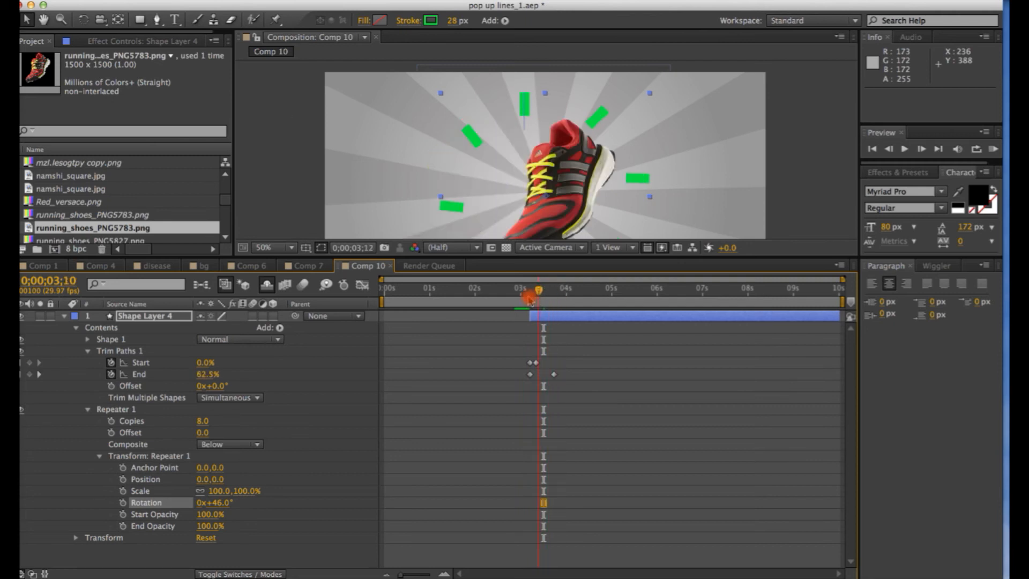
key(space)
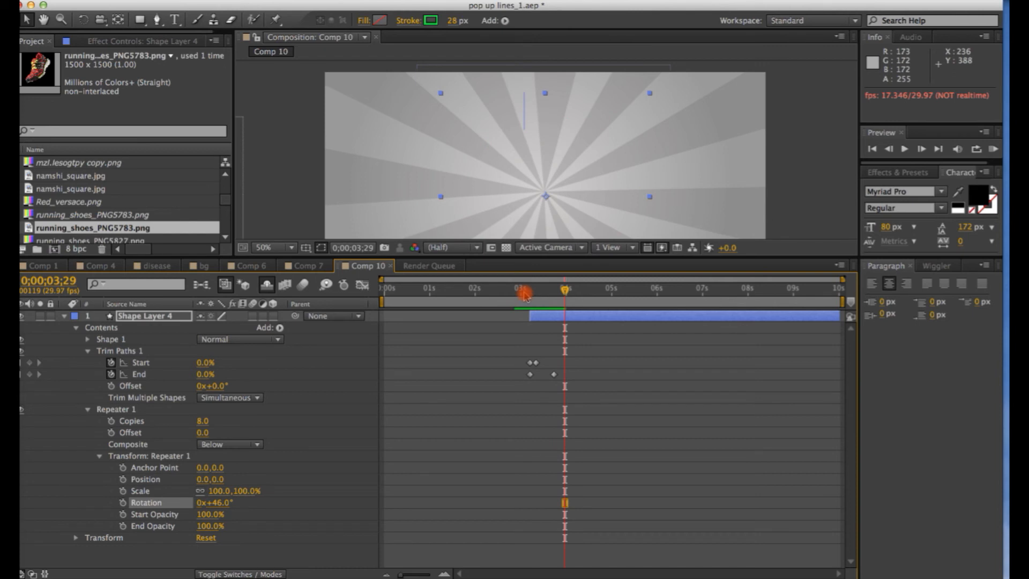
- Set the Repeater's Anchor Point to -45, 33, move Shape Layer 4 to position 704, 352, and preview the lines around the shoe
key(comma)
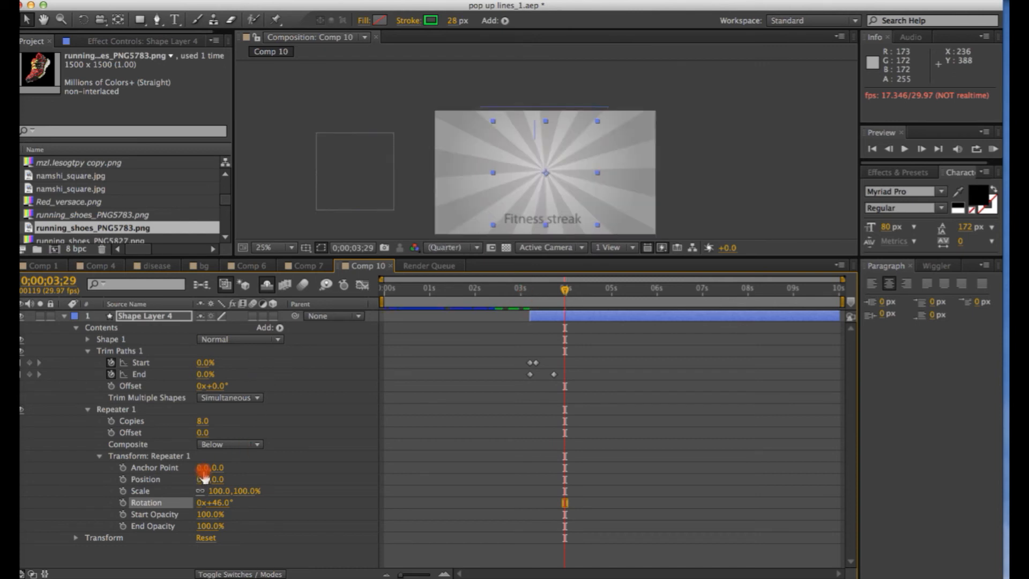
drag(564, 295, 543, 296)
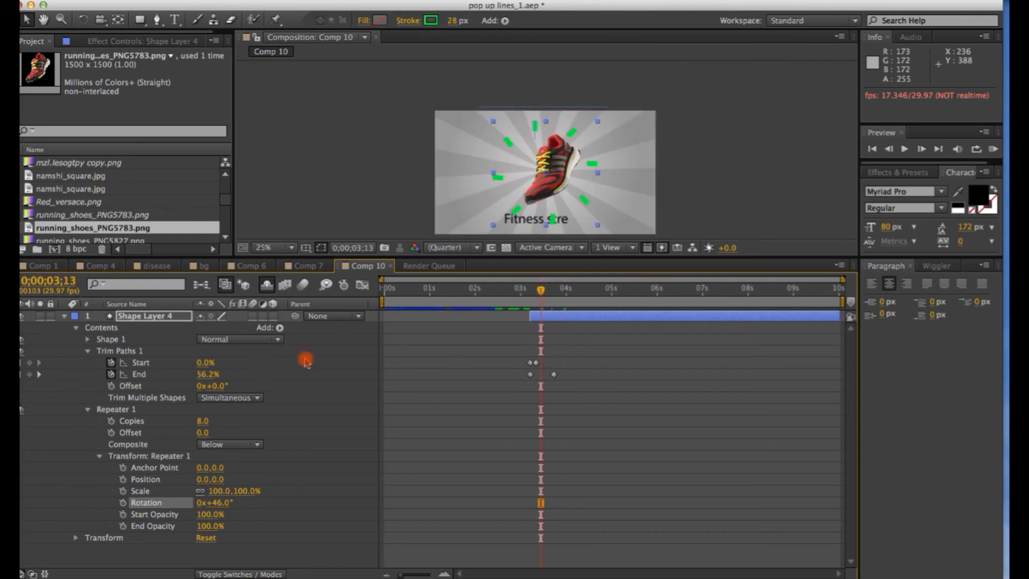
mouse_move(204, 467)
mouse_down()
mouse_move(239, 470)
mouse_move(201, 457)
mouse_move(260, 456)
mouse_move(195, 468)
mouse_up()
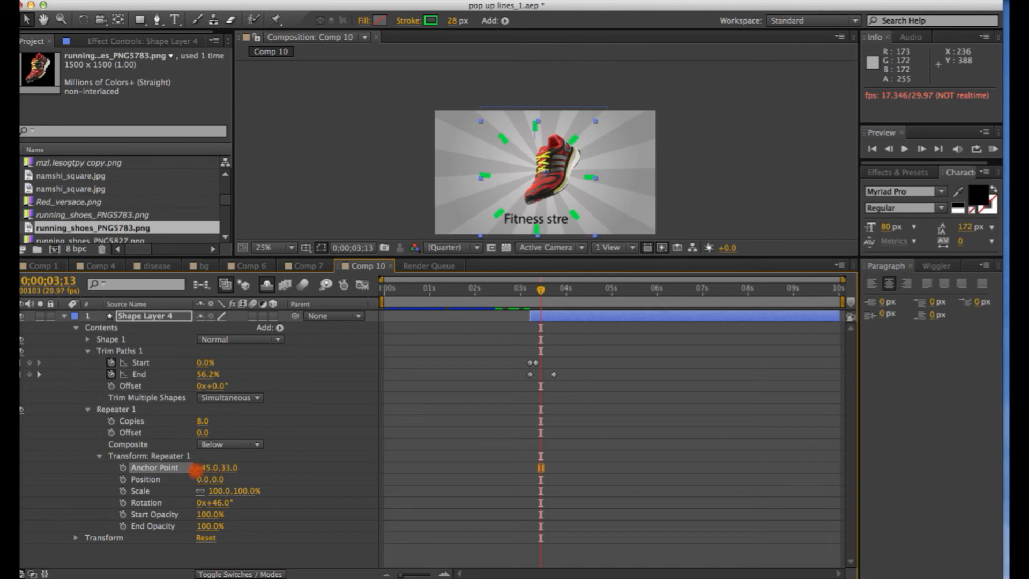
drag(588, 182, 597, 177)
drag(540, 290, 525, 292)
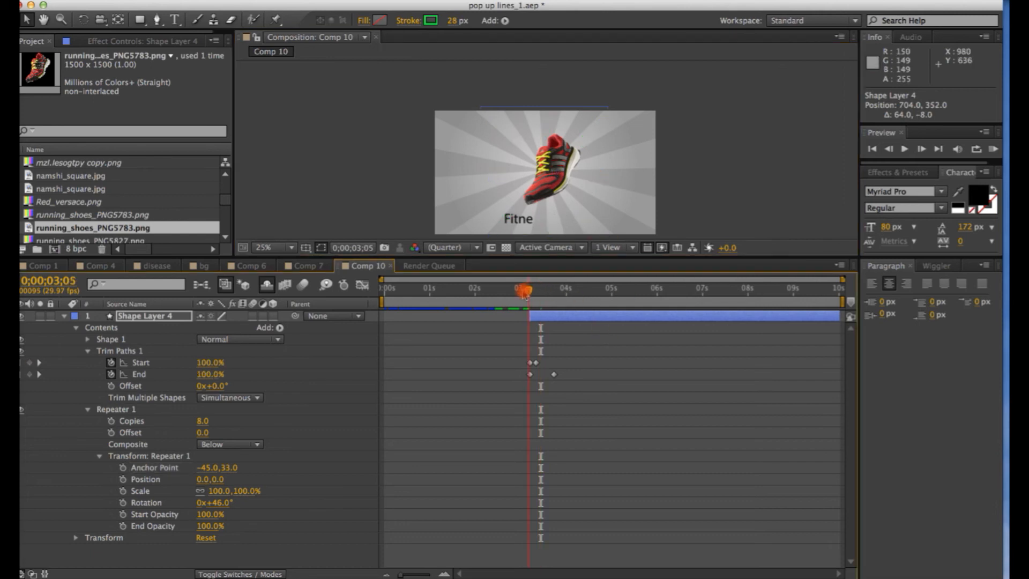
click(328, 214)
key(space)
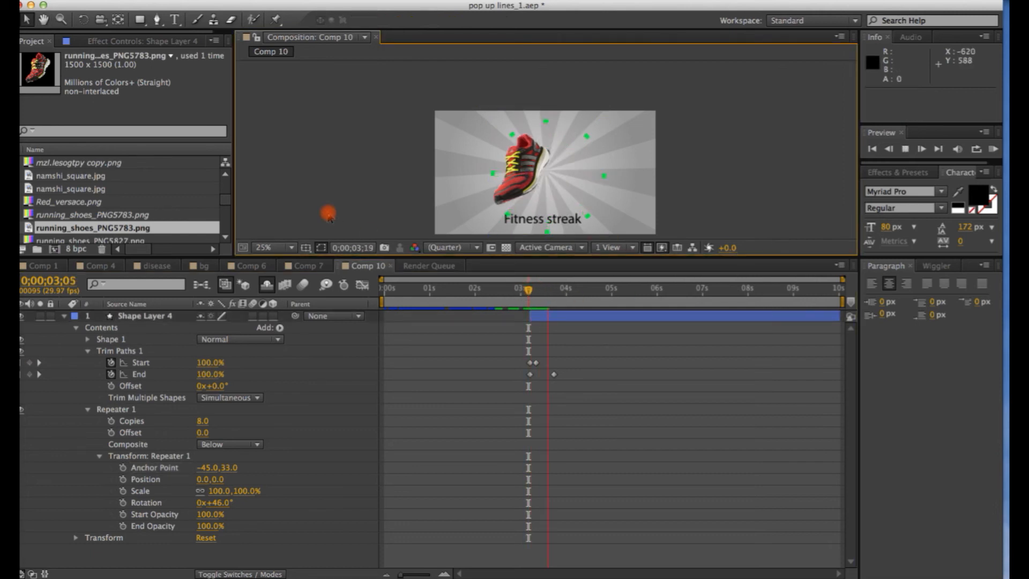
key(space)
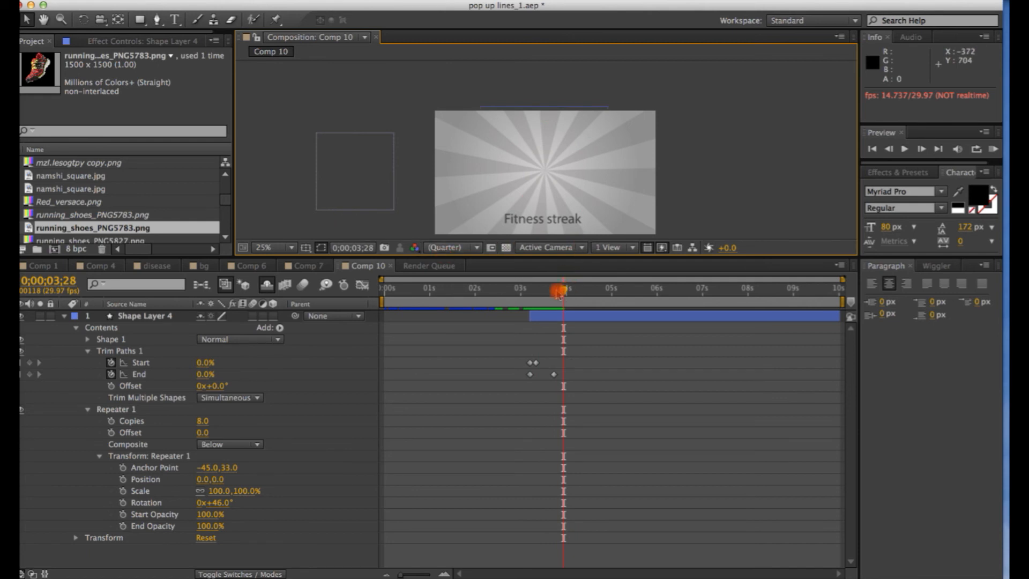
drag(557, 292, 528, 294)
key(space)
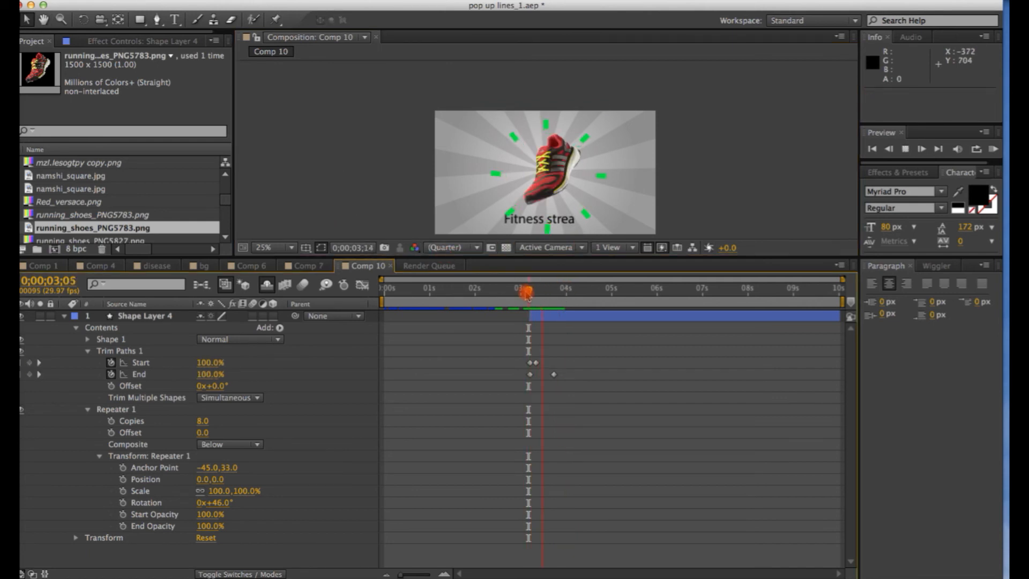
key(space)
- Set the Repeater's Anchor Point to -45, -55 to tighten the ring of lines, and preview it
mouse_move(544, 294)
mouse_down()
mouse_move(525, 294)
mouse_move(563, 289)
mouse_move(540, 290)
mouse_up()
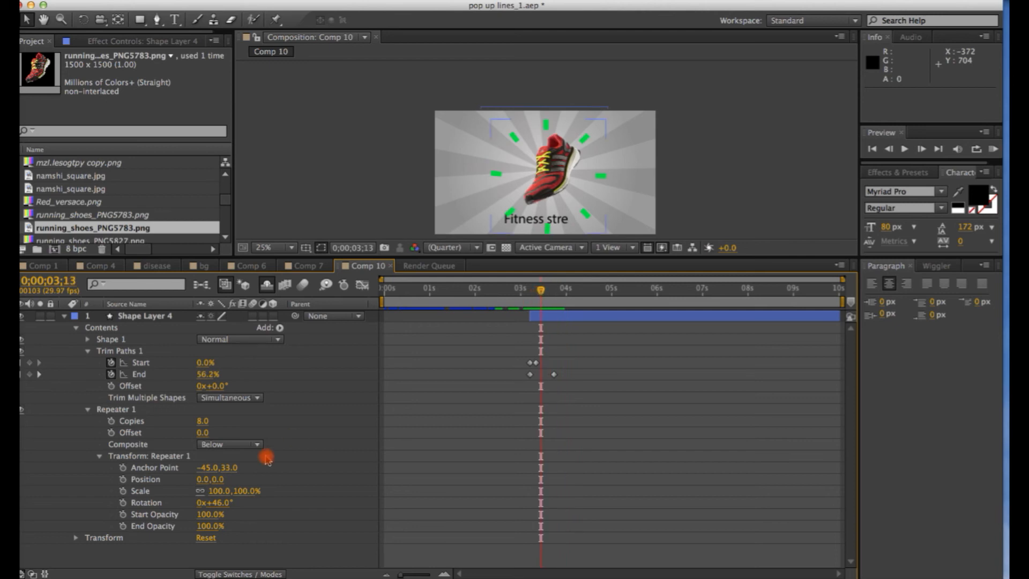
drag(230, 470, 164, 476)
click(528, 320)
drag(545, 308, 492, 296)
key(space)
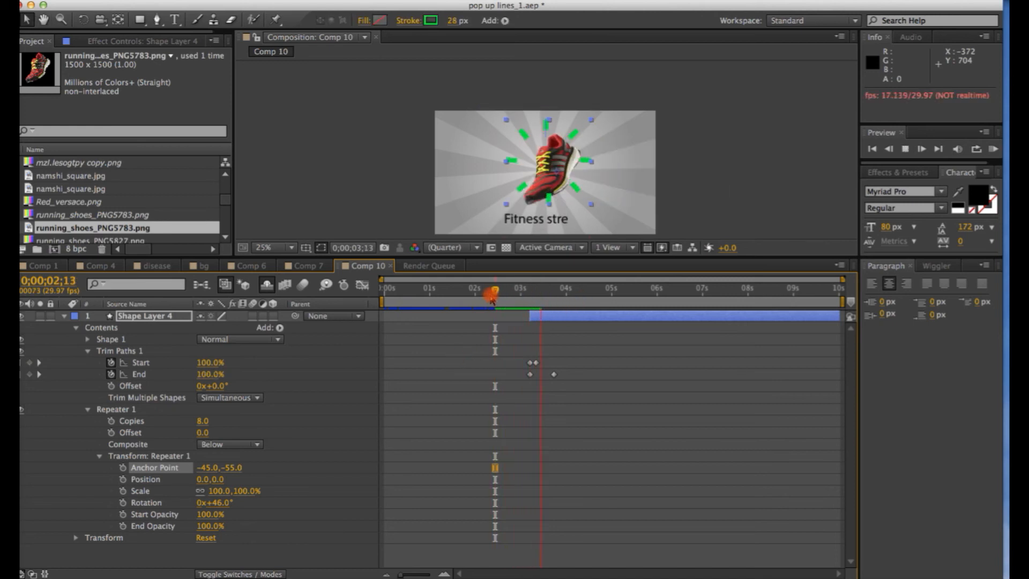
key(space)
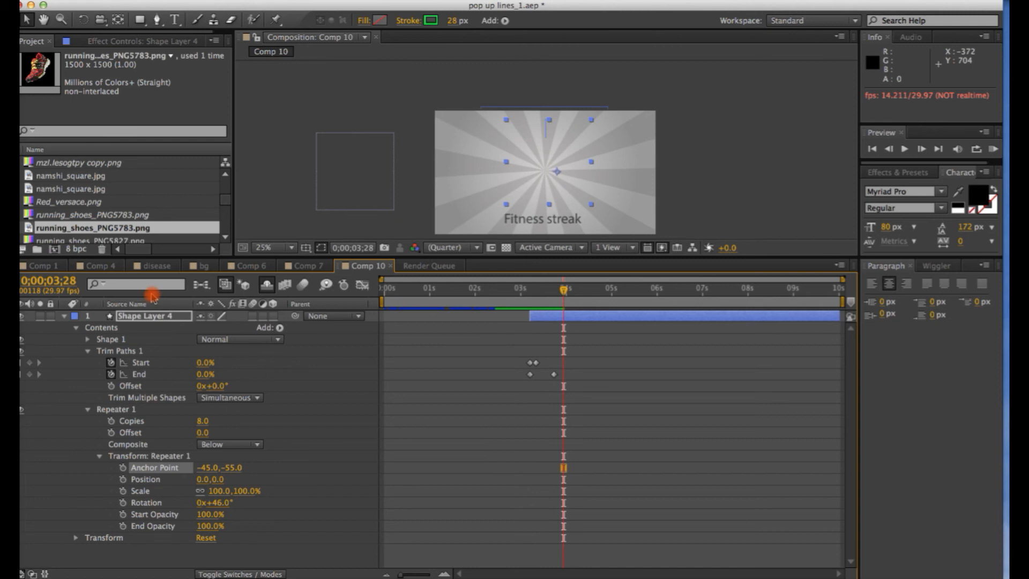
- Show the hidden shy layers and move Shape Layer 4 directly below the running shoe layer
click(64, 317)
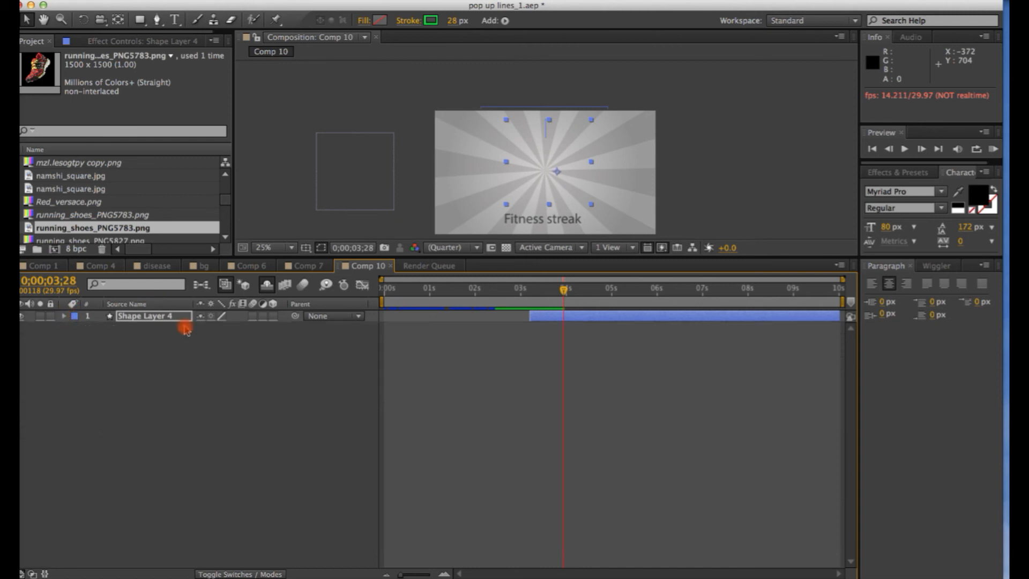
click(267, 286)
click(152, 329)
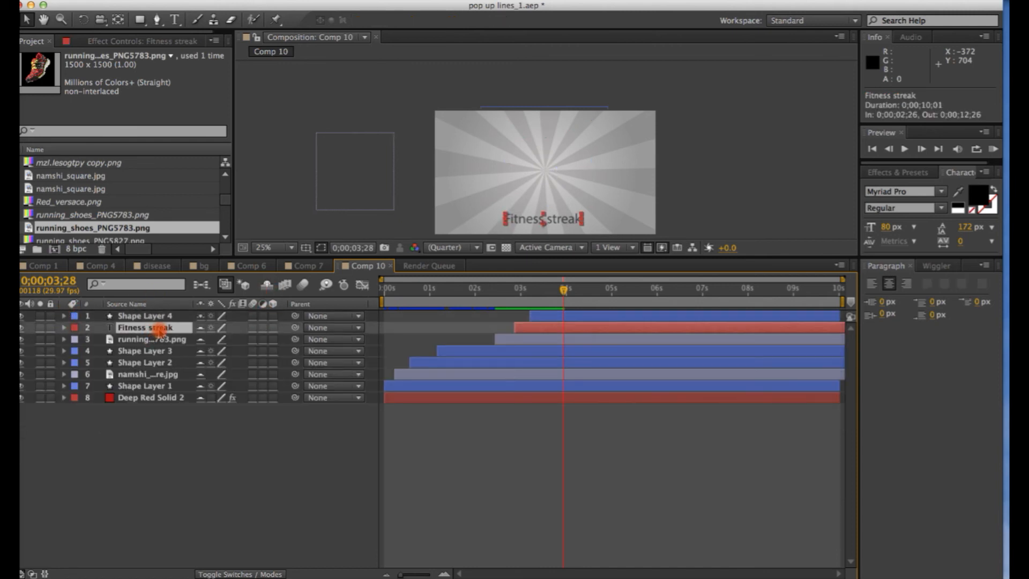
click(158, 318)
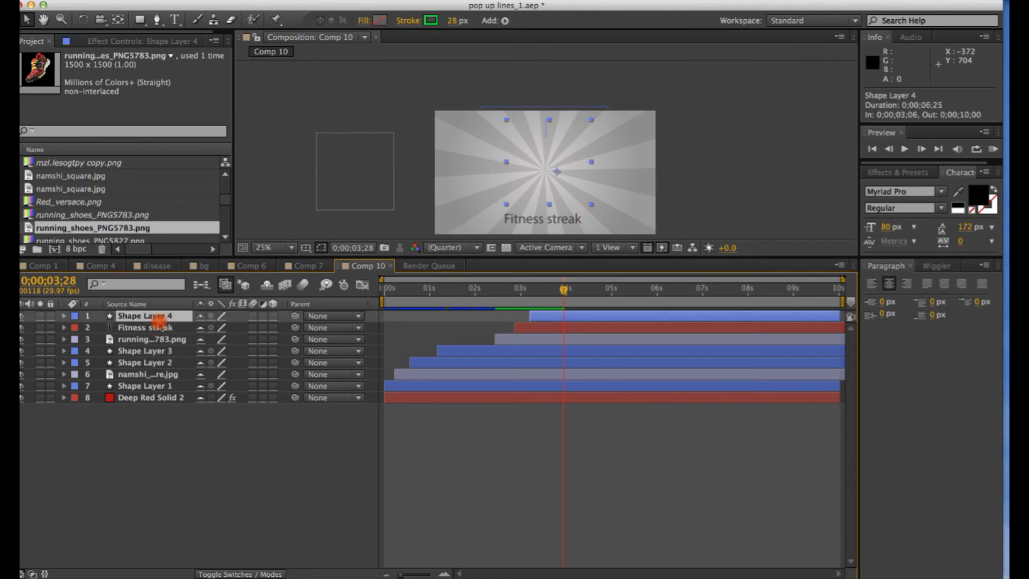
drag(159, 321, 161, 346)
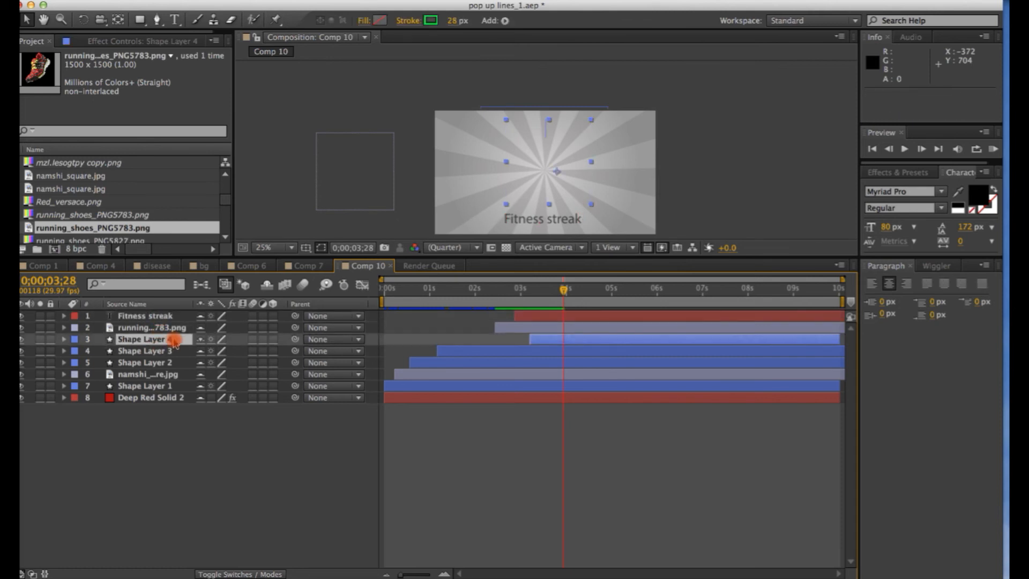
mouse_move(562, 308)
mouse_down()
mouse_move(557, 292)
mouse_move(511, 296)
mouse_up()
drag(519, 294, 560, 289)
- Set Shape Layer 4's stroke width to 9 px and the Repeater's Anchor Point to -45, -37, and preview the lines
drag(552, 333, 553, 346)
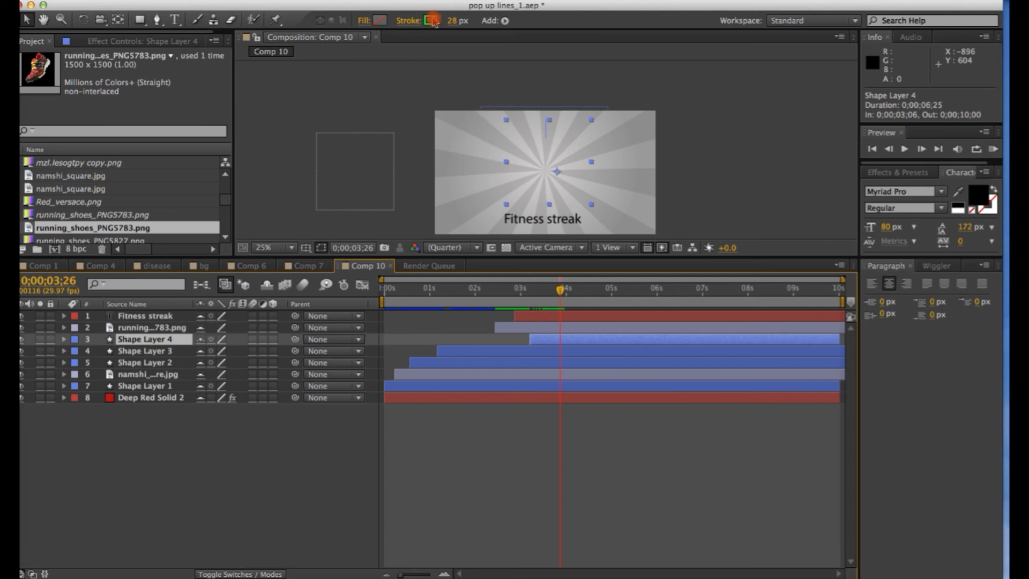
drag(451, 24, 446, 21)
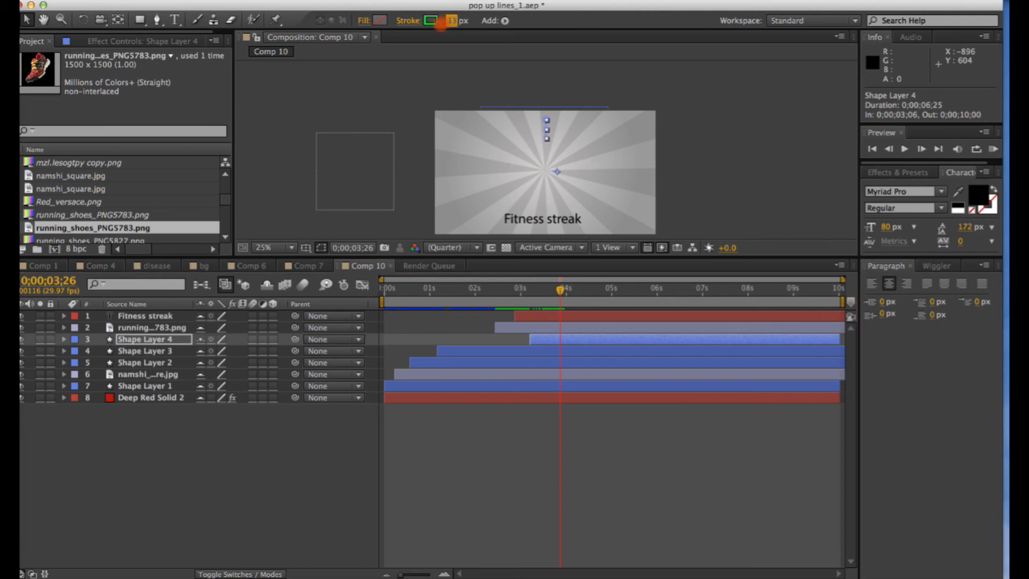
click(64, 340)
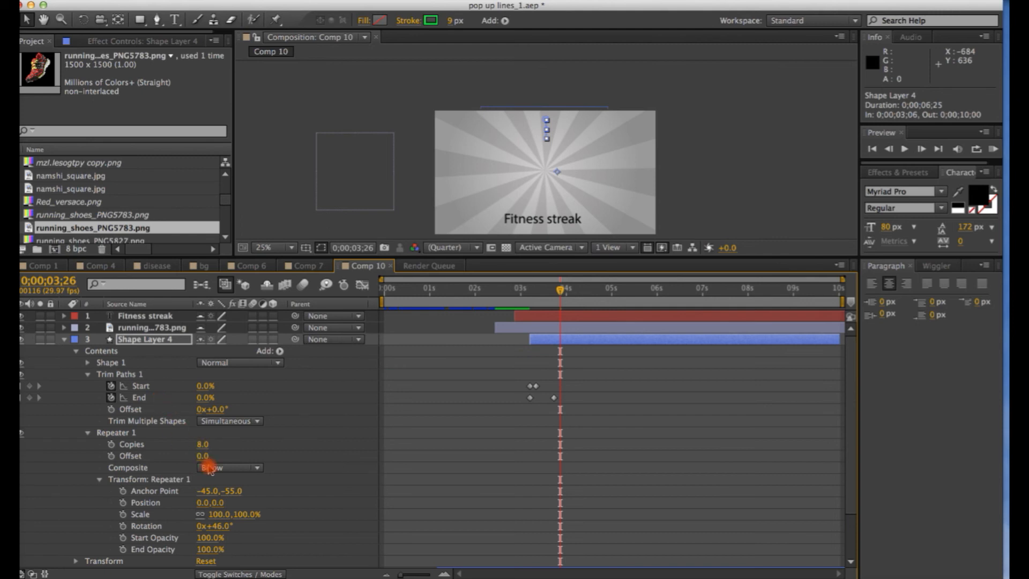
drag(236, 491, 242, 490)
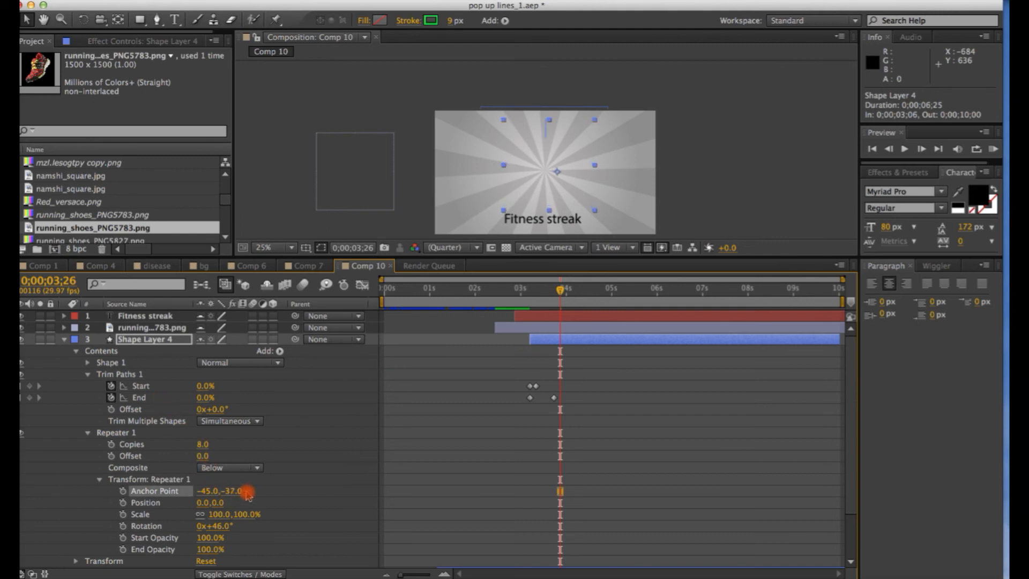
drag(559, 289, 528, 294)
key(space)
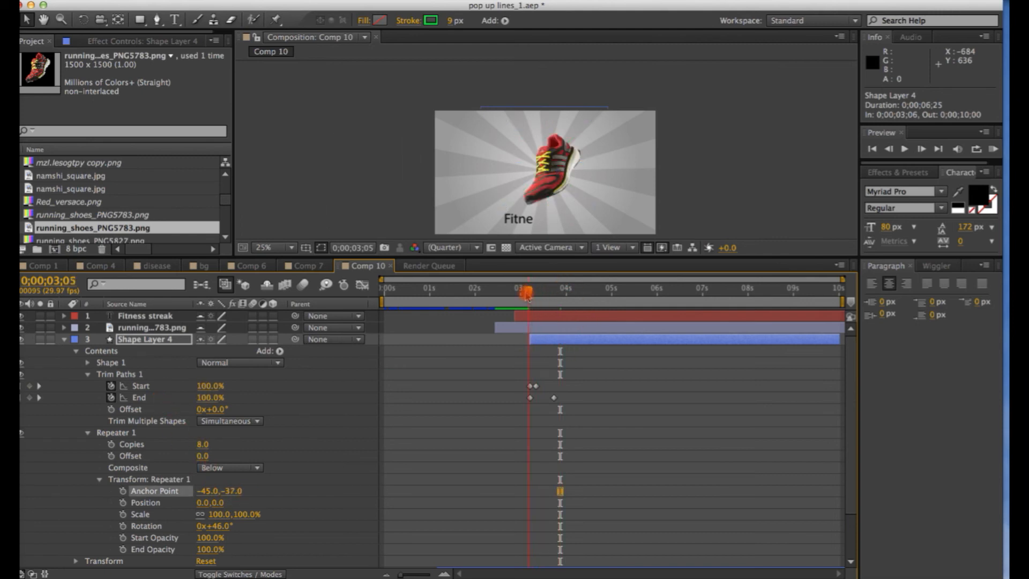
click(564, 428)
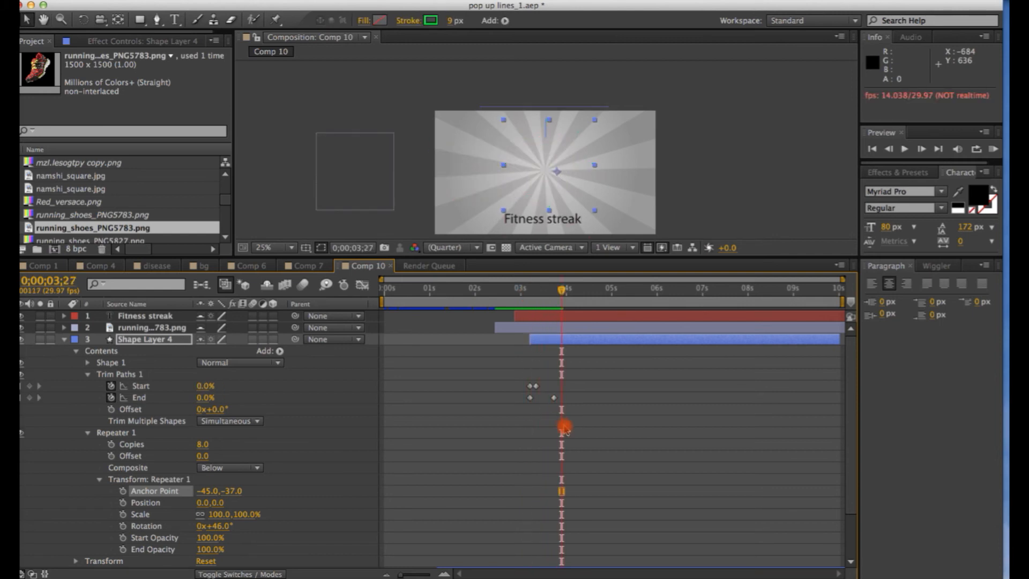
- Move the last Trim Paths End keyframe of Shape Layer 4 earlier and preview the faster lines
click(545, 400)
drag(561, 289, 520, 292)
key(space)
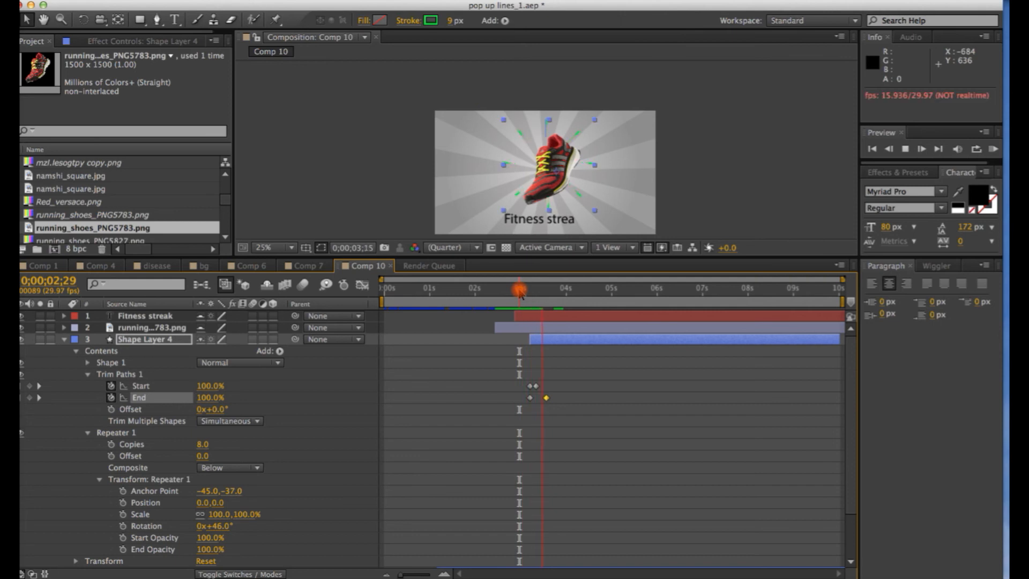
click(550, 298)
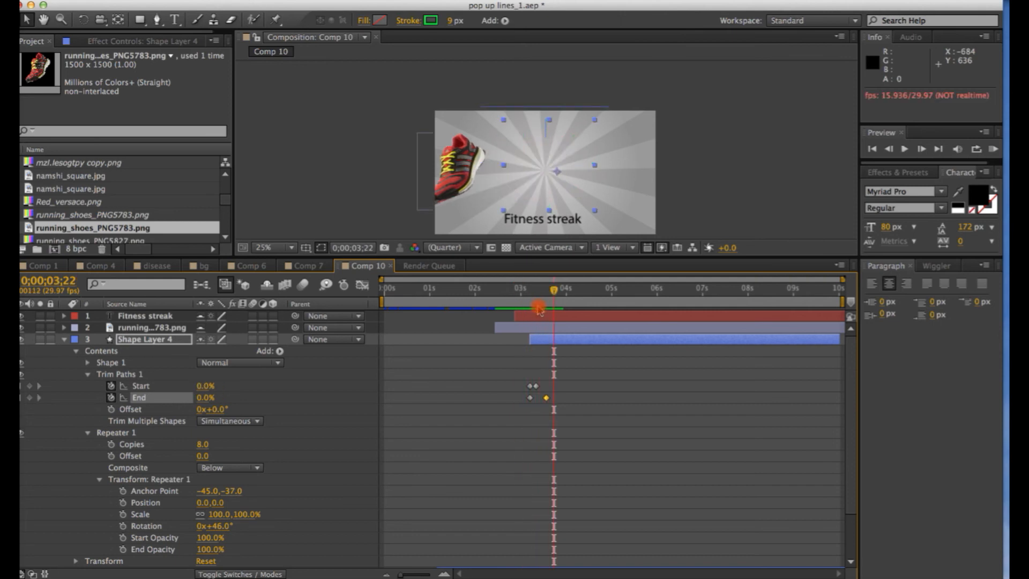
click(726, 128)
drag(553, 295, 529, 295)
key(space)
key(space)
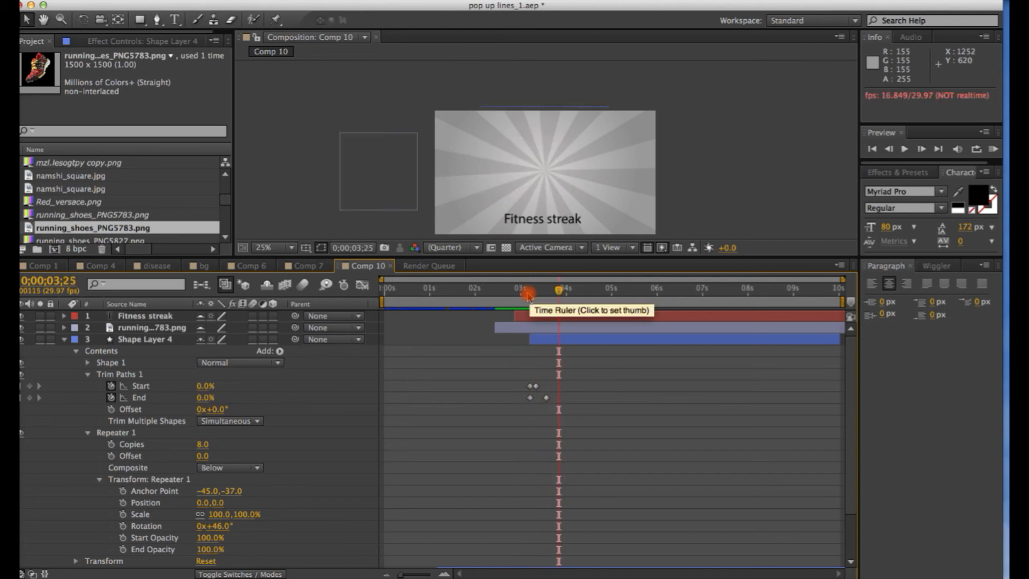
- Move the Fitness streak layer's two Opacity keyframes slightly earlier so the caption fades out sooner
click(554, 319)
mouse_move(557, 294)
mouse_down()
mouse_move(545, 294)
mouse_move(557, 294)
mouse_up()
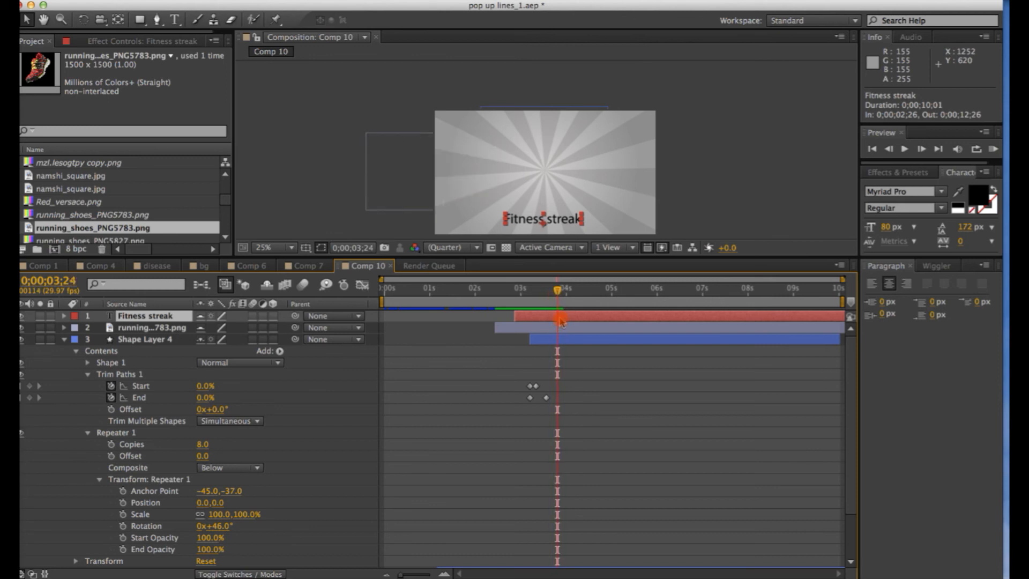
key(t)
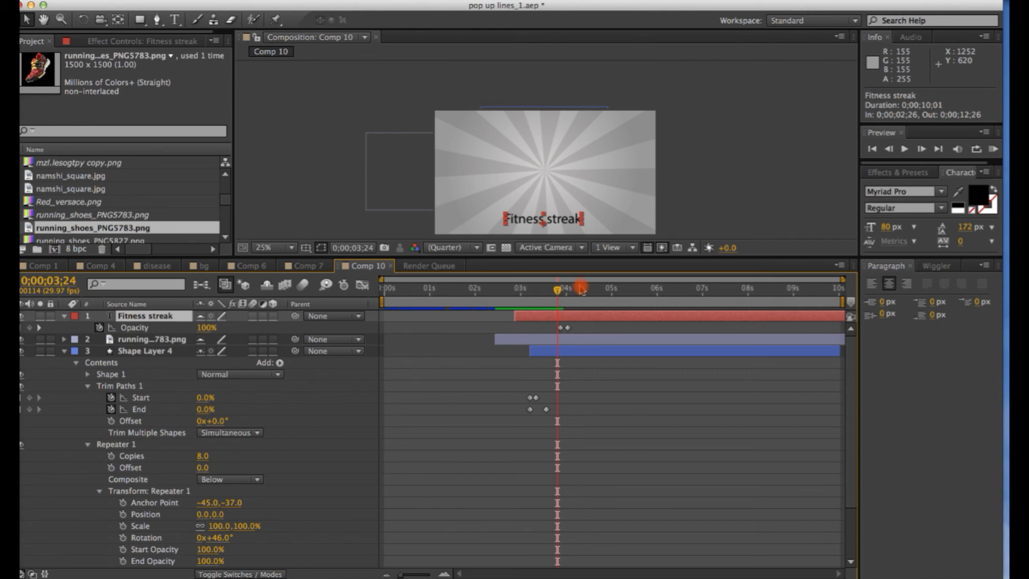
mouse_move(561, 291)
mouse_down()
mouse_move(593, 289)
mouse_move(544, 289)
mouse_move(600, 291)
mouse_up()
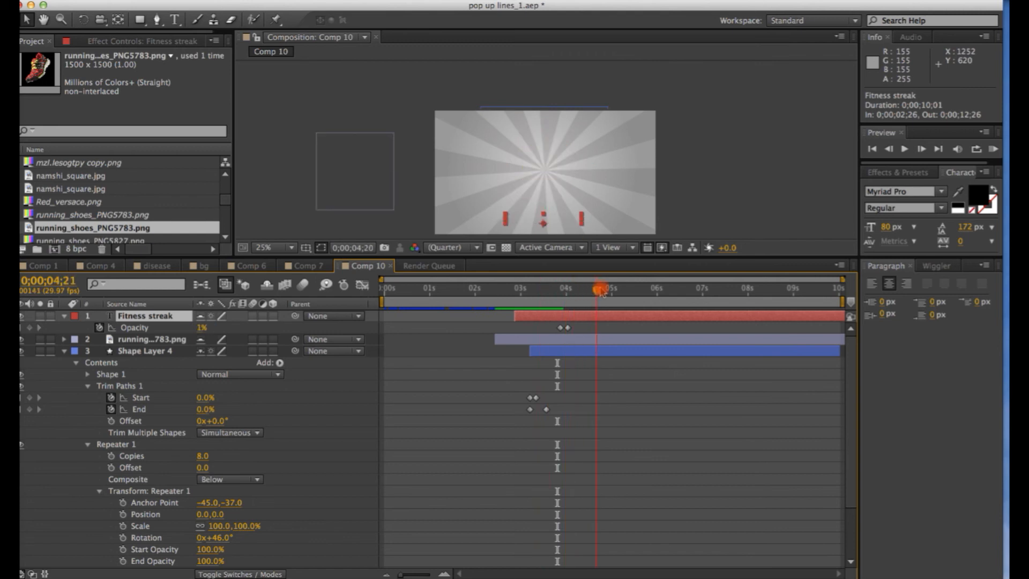
click(559, 329)
drag(547, 331, 559, 331)
mouse_move(599, 289)
mouse_down()
mouse_move(492, 292)
mouse_move(586, 288)
mouse_up()
click(682, 212)
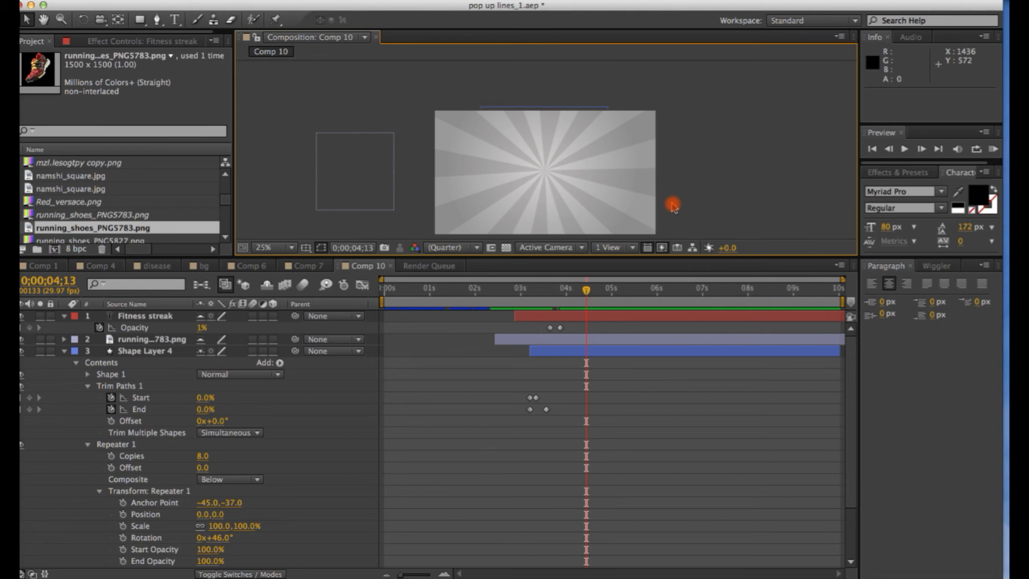
- Import Big_sale.ai as a composition so its layers stay separate
click(143, 1)
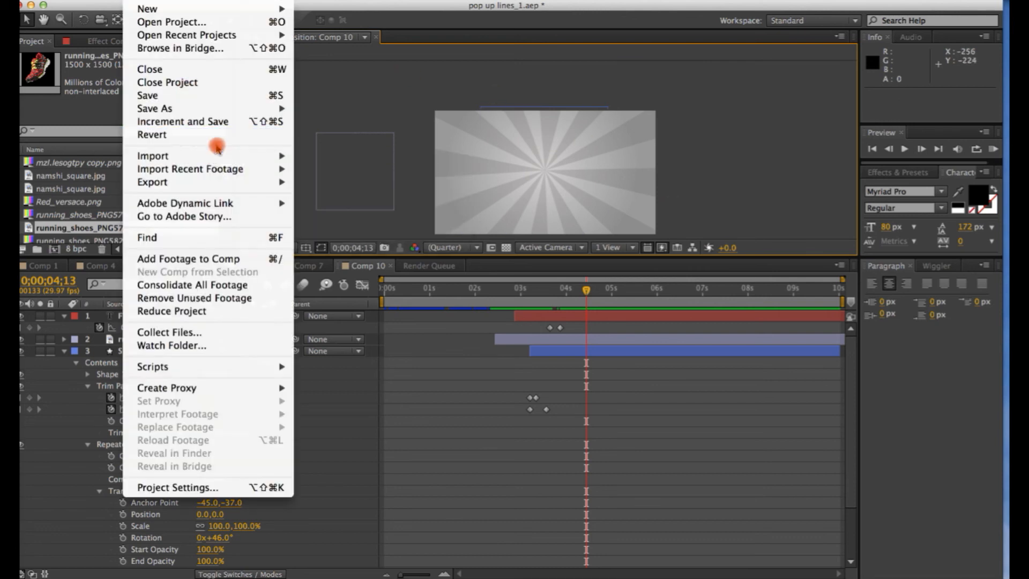
mouse_move(252, 155)
click(337, 157)
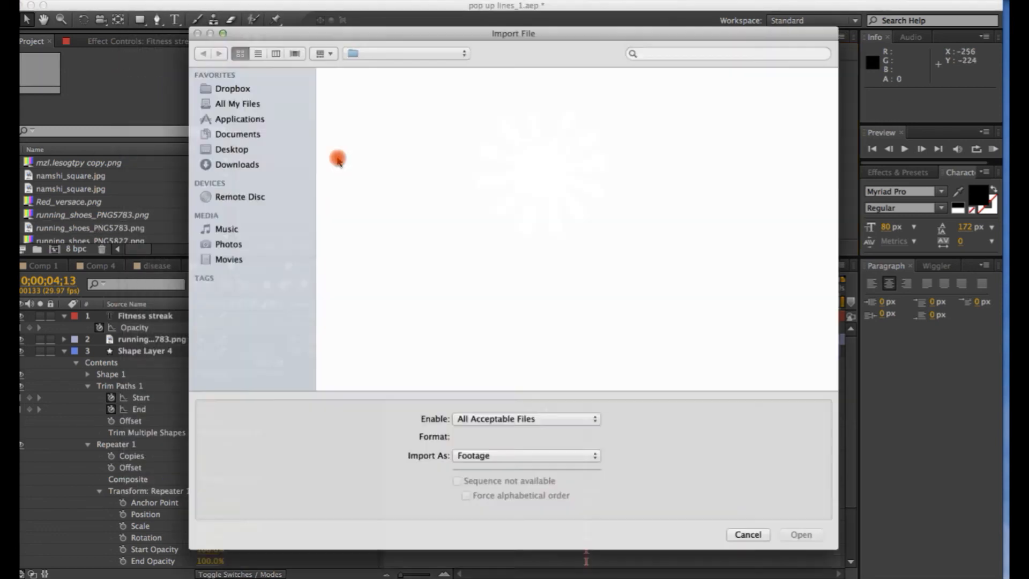
click(460, 215)
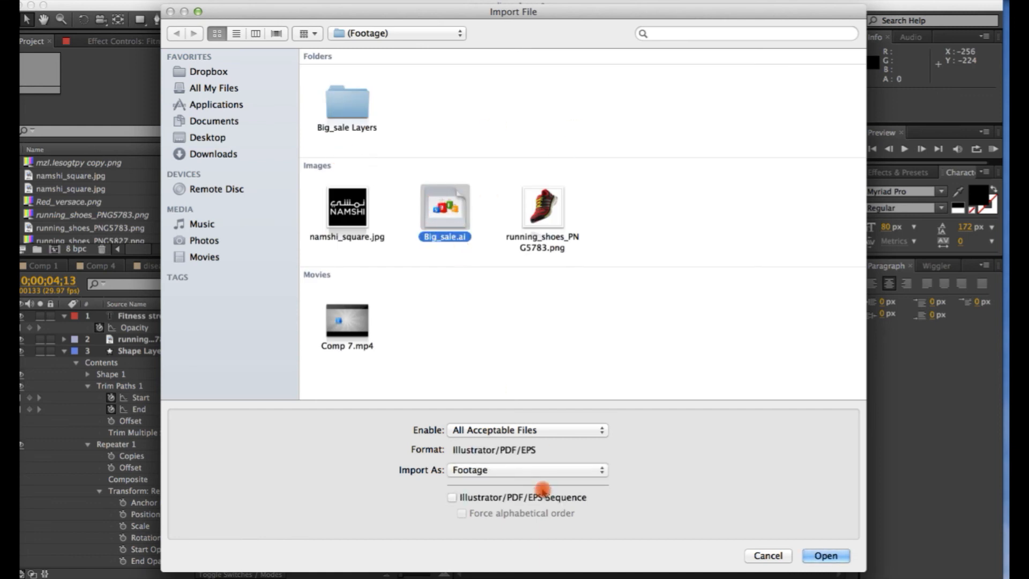
click(547, 469)
click(538, 495)
click(820, 555)
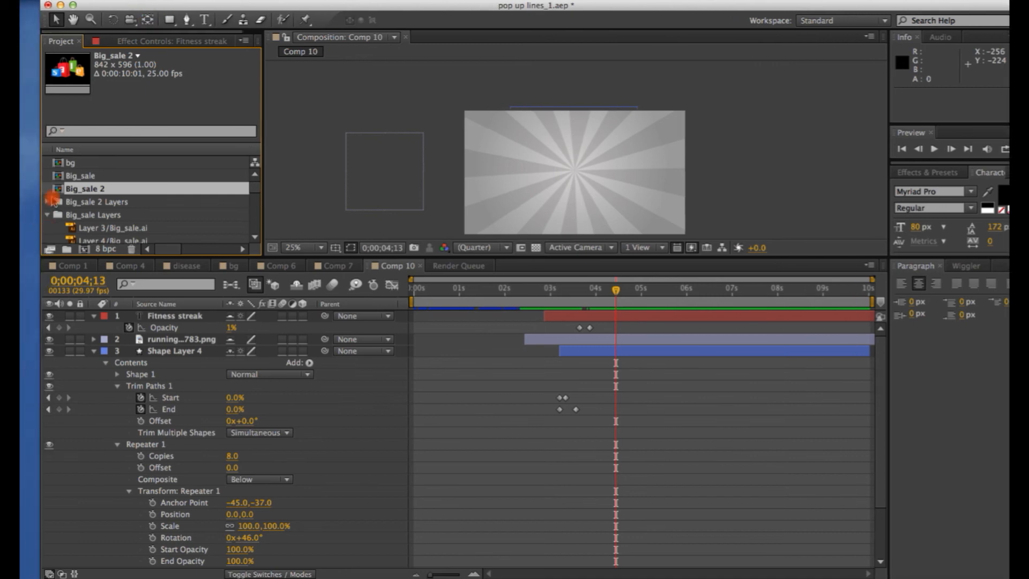
- Add Layers 3 to 6 of Big_sale 2 above Fitness streak in Comp 10, starting at 0;00;03;27, and preview them
click(48, 202)
click(115, 189)
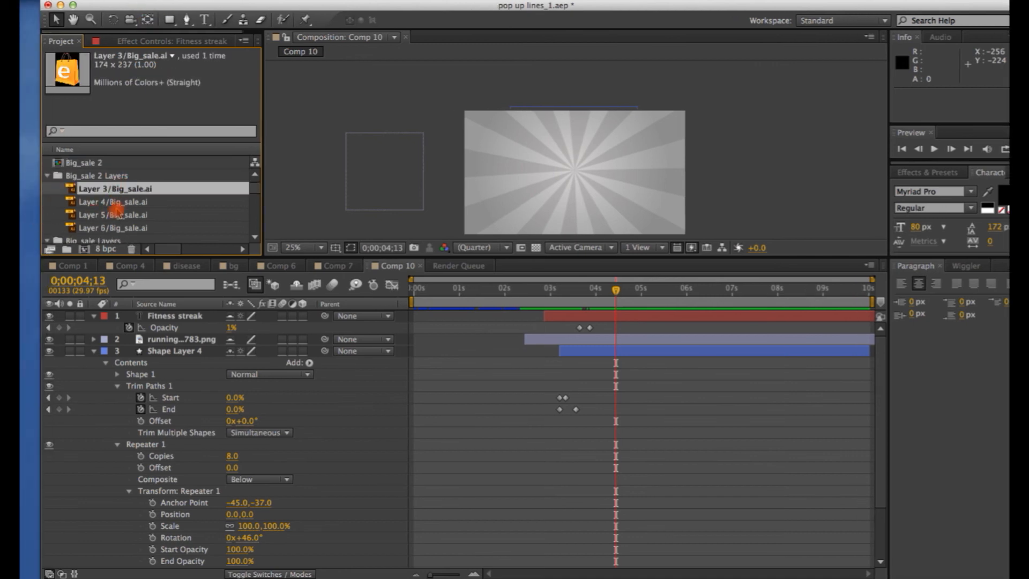
shift+click(116, 205)
shift+click(115, 214)
shift+click(115, 228)
mouse_move(115, 228)
mouse_down()
mouse_move(134, 324)
mouse_move(152, 314)
mouse_up()
drag(427, 317, 583, 293)
key(space)
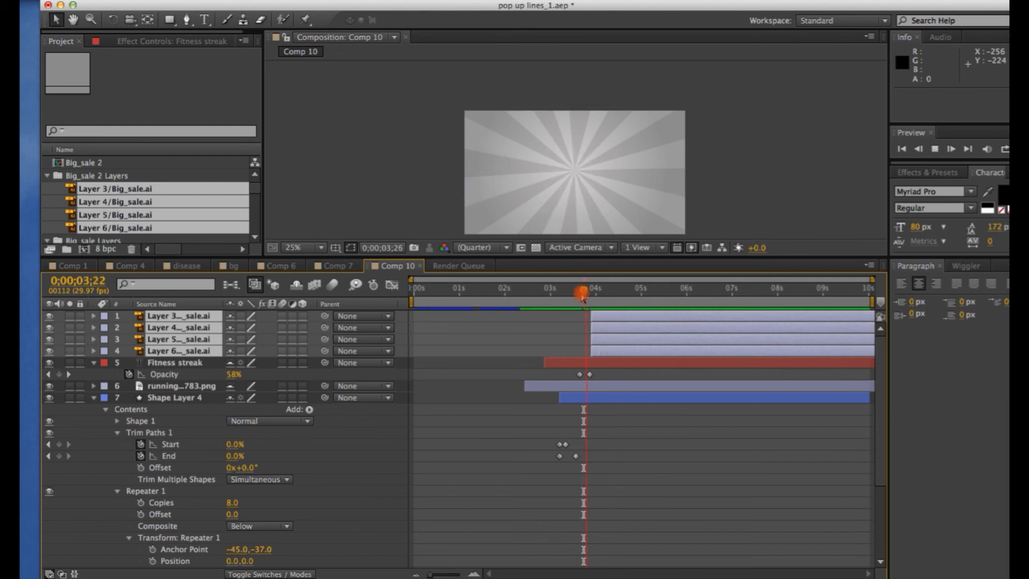
key(space)
click(710, 214)
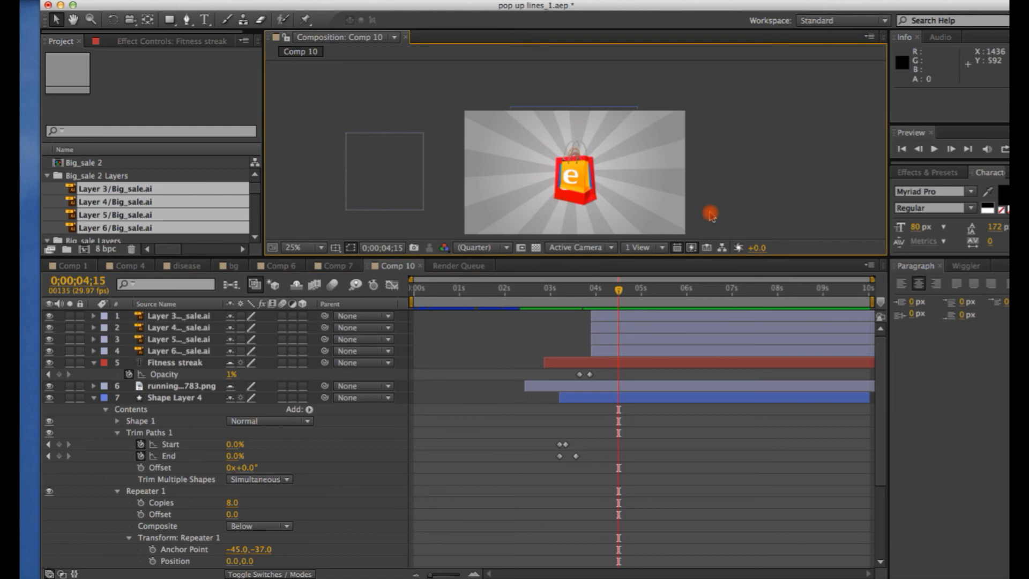
- Arrange the shopping bags side by side to spell "sale" and move the green bag's Layer 6 above Layer 5
drag(571, 185, 515, 220)
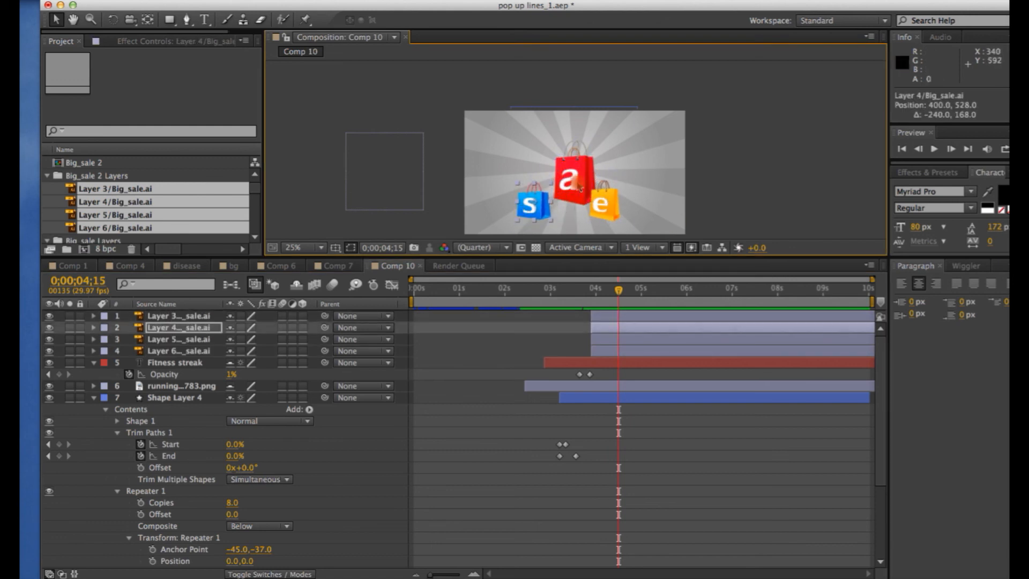
drag(571, 192, 583, 214)
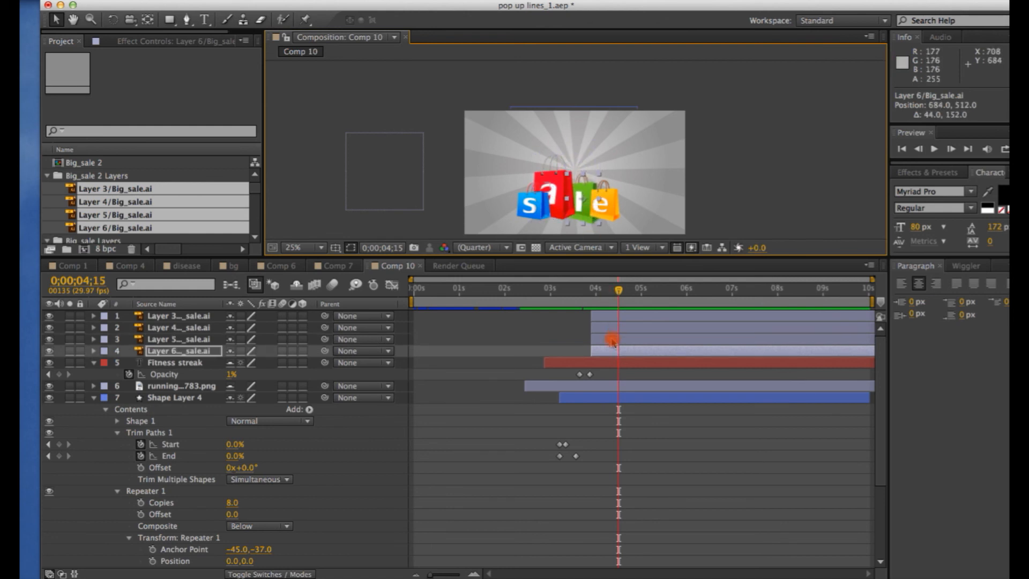
drag(207, 350, 212, 335)
- Fine-tune the bag spacing, placing Layer 4 at 336, 532, Layer 3 at 832, 560 and Layer 5 at 516, 456
drag(530, 206, 518, 207)
drag(595, 210, 612, 215)
key(Return)
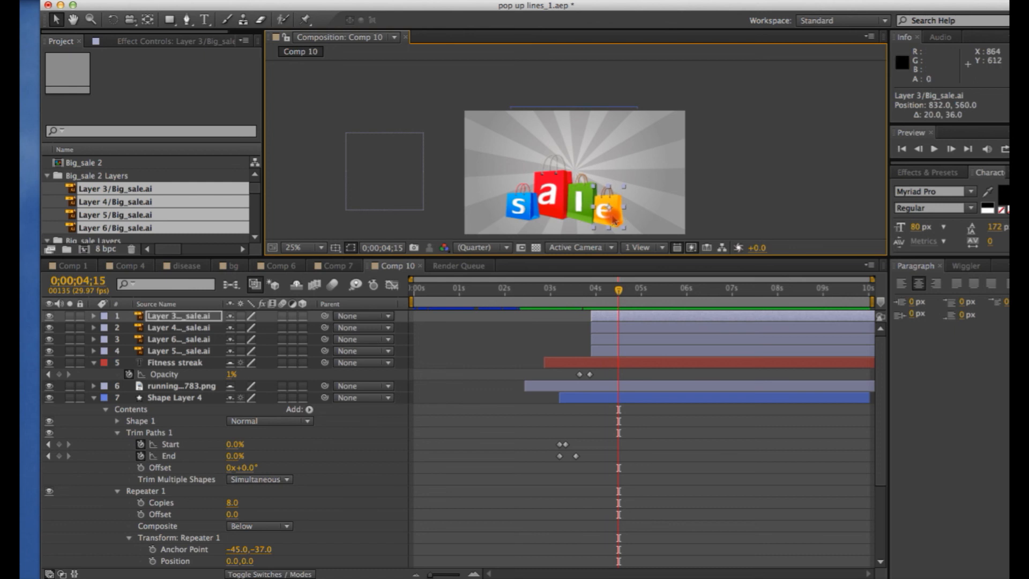
drag(547, 205, 548, 208)
key(Return)
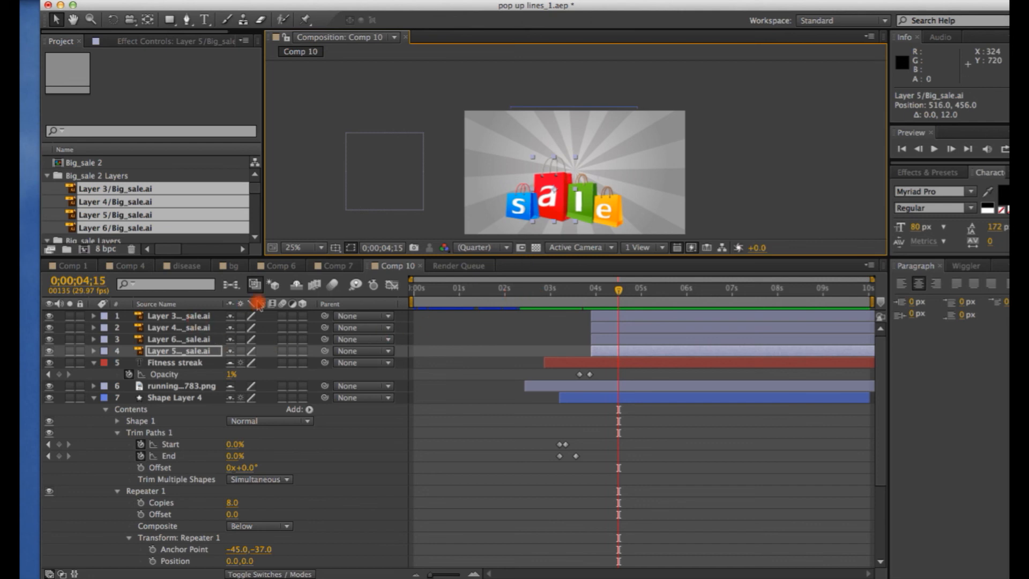
- Add a Position keyframe to the blue "s" bag's Layer 4 and place it at 0;00;04;08
click(185, 318)
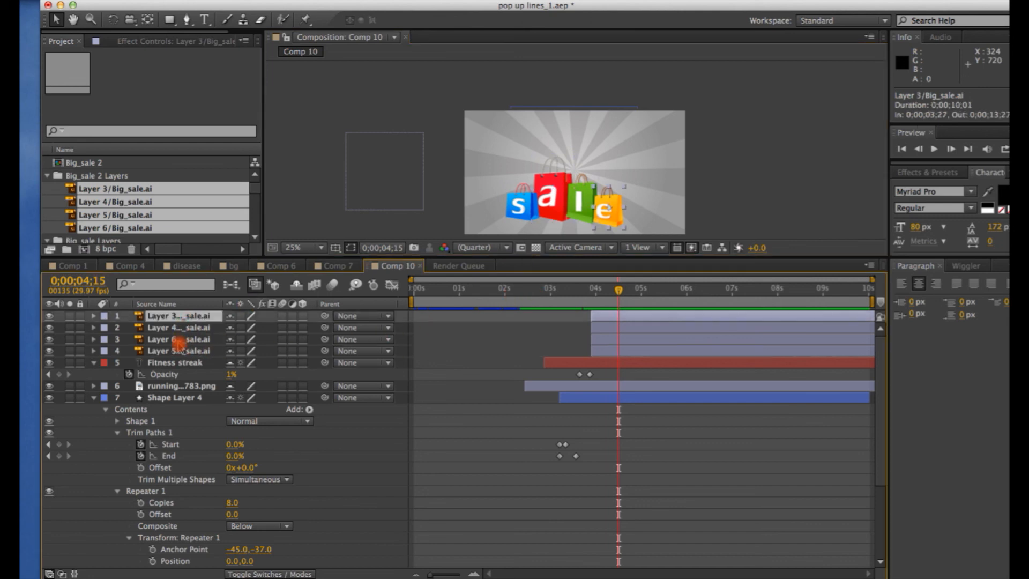
click(181, 340)
click(196, 352)
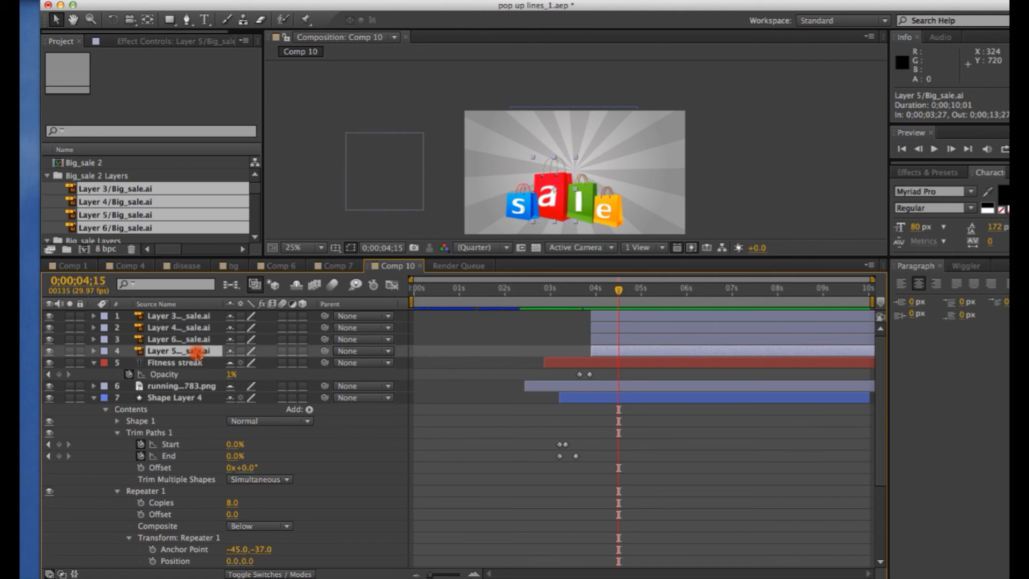
click(207, 328)
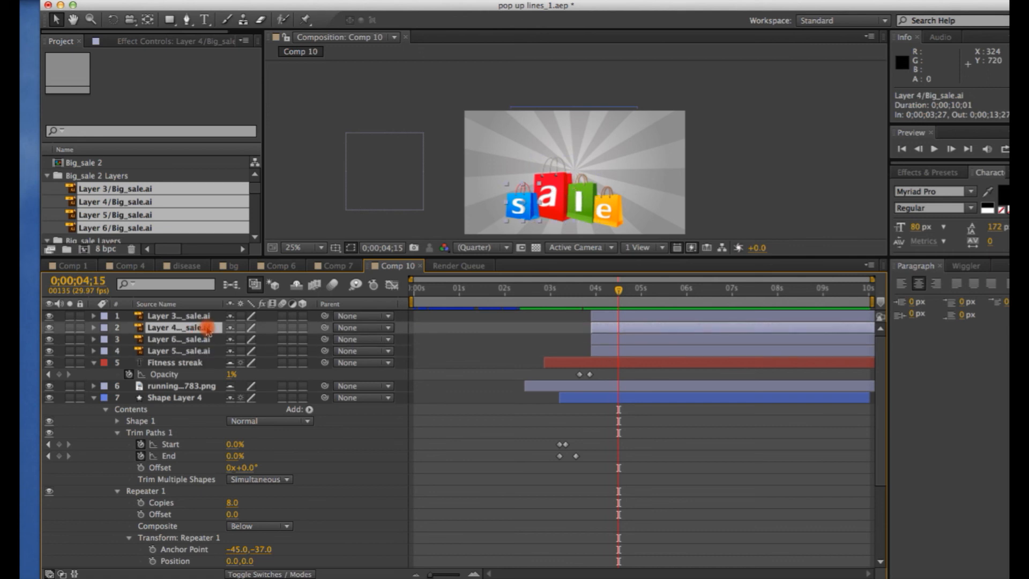
click(94, 327)
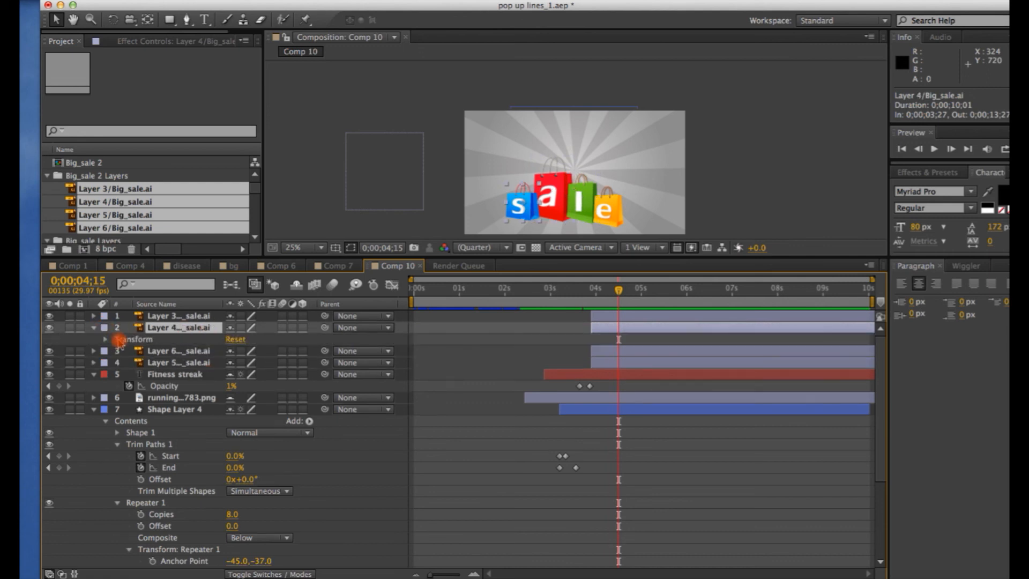
key(p)
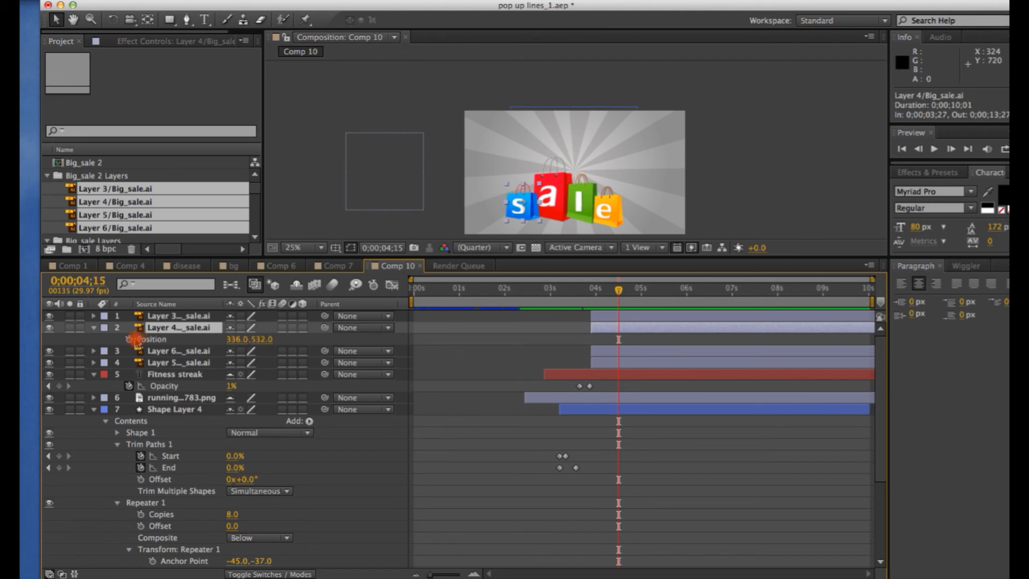
click(130, 339)
drag(617, 344, 595, 340)
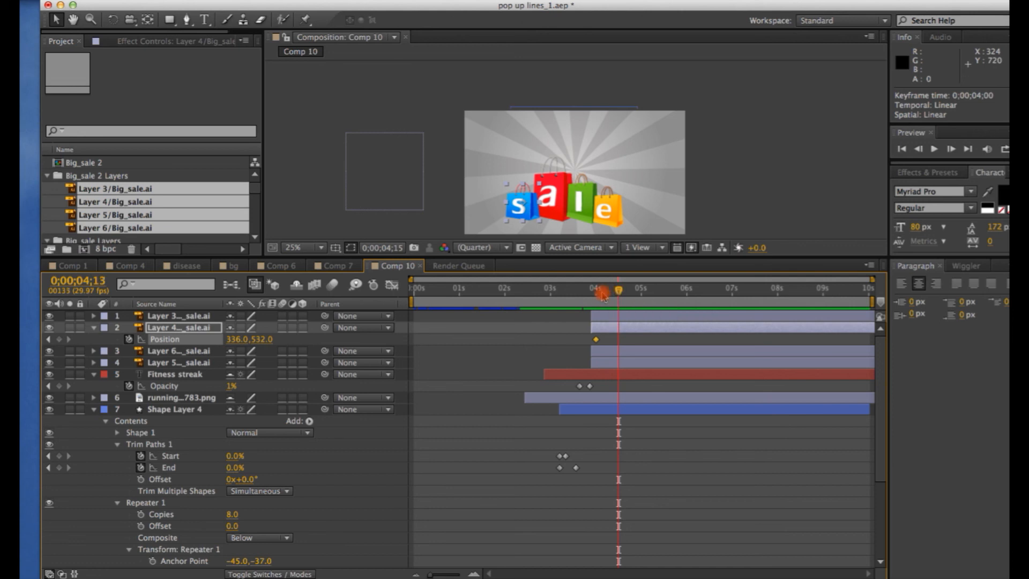
click(595, 344)
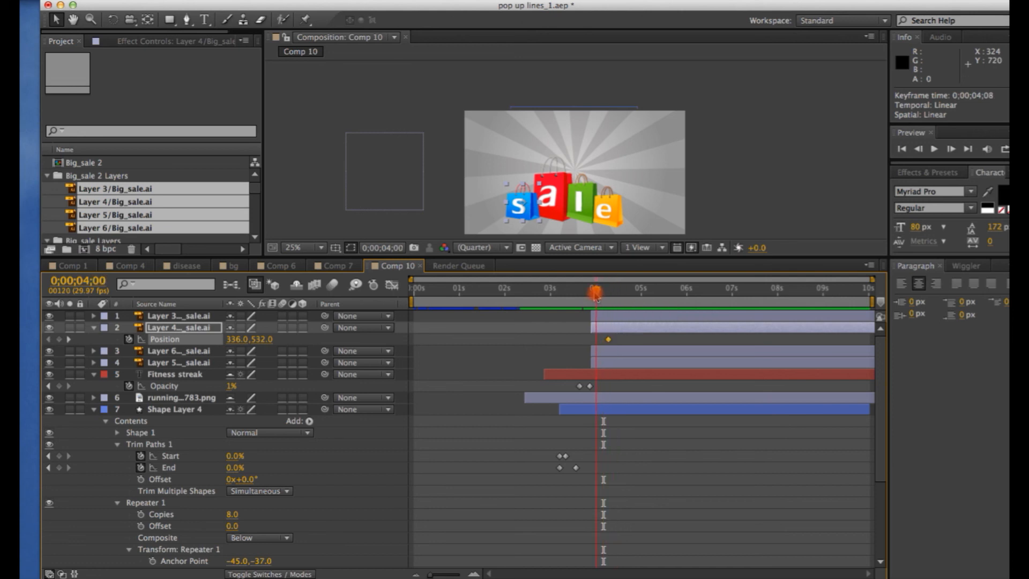
- Move the blue "s" bag above the frame to 304, -236 at 0;00;04;00 and scrub through its drop
drag(519, 210, 516, 87)
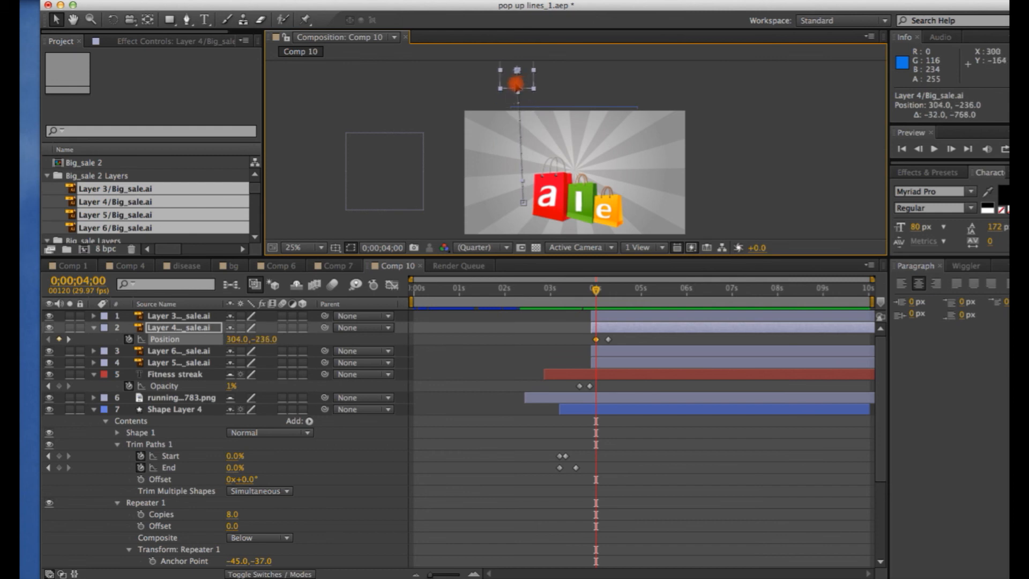
click(604, 339)
drag(595, 298, 610, 294)
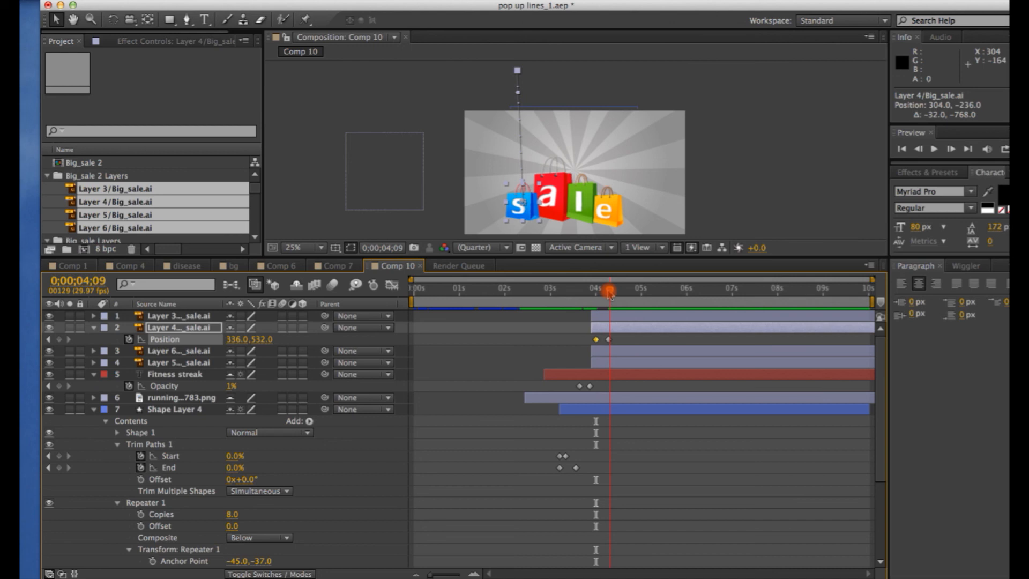
- Enable motion blur for the composition and for the orange "e" bag's Layer 3, and preview the animation
click(332, 287)
click(282, 317)
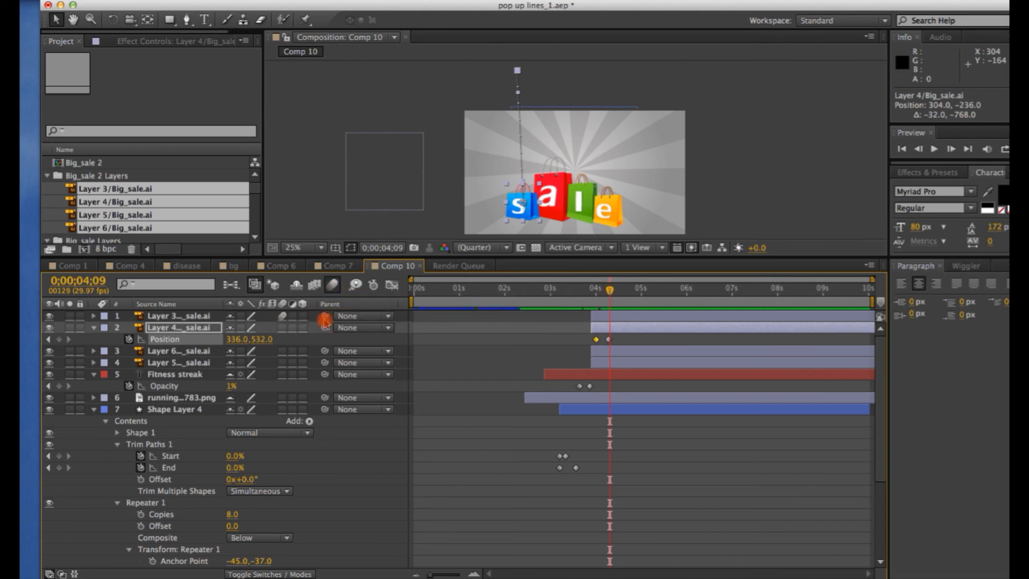
drag(609, 291, 590, 291)
key(space)
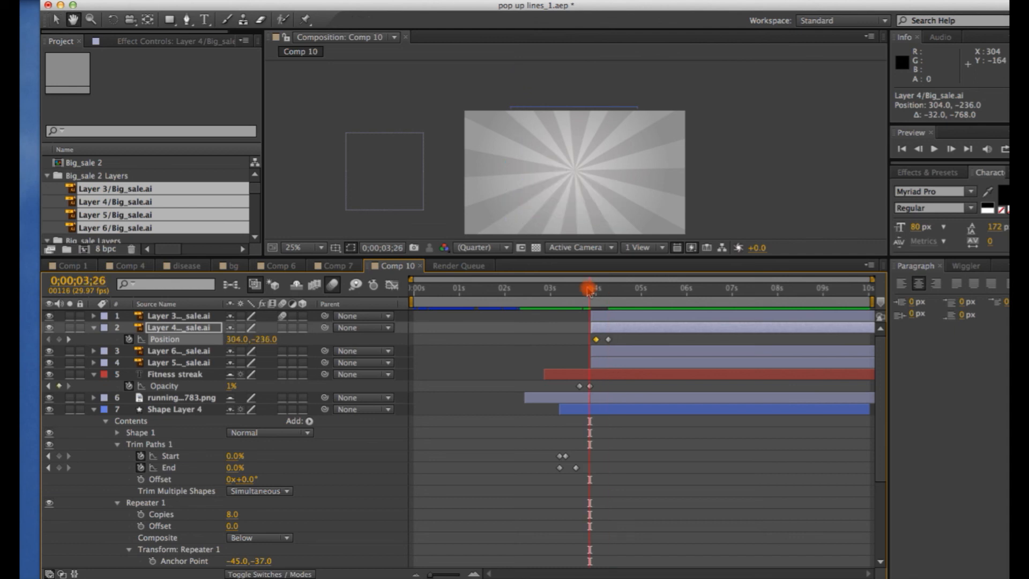
key(space)
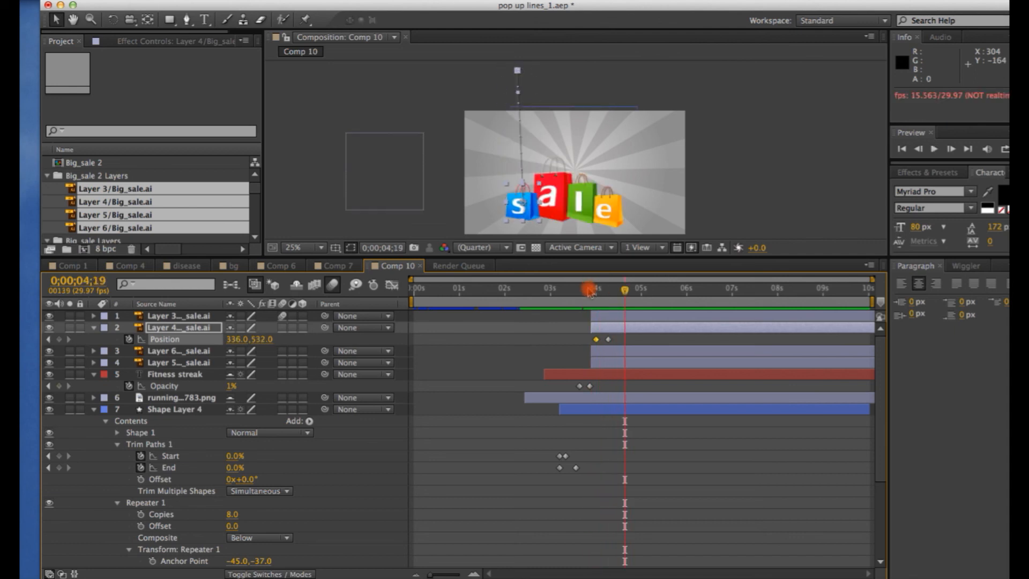
- Turn on motion blur for the blue "s" bag's Layer 4 and preview its blurred drop
click(237, 327)
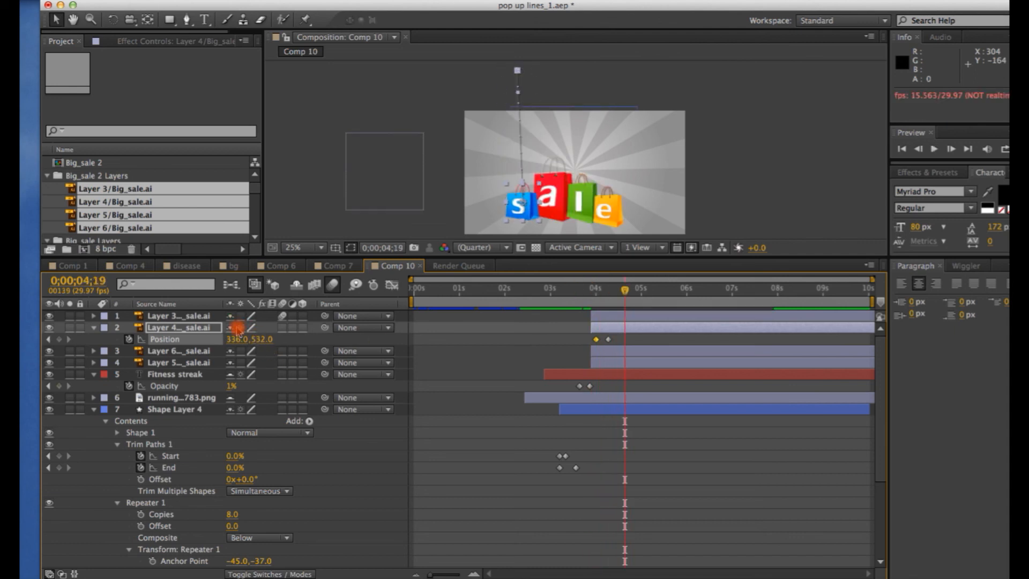
click(281, 329)
drag(623, 292, 594, 292)
key(space)
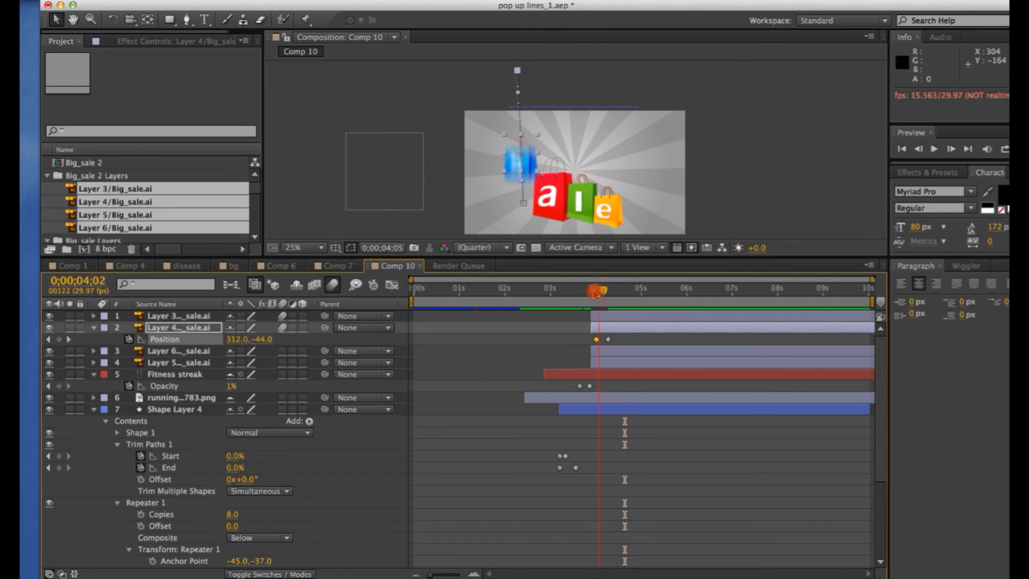
click(630, 305)
- Add a Position keyframe to the red "a" bag's Layer 5 and shift it to 0;00;04;11
click(621, 319)
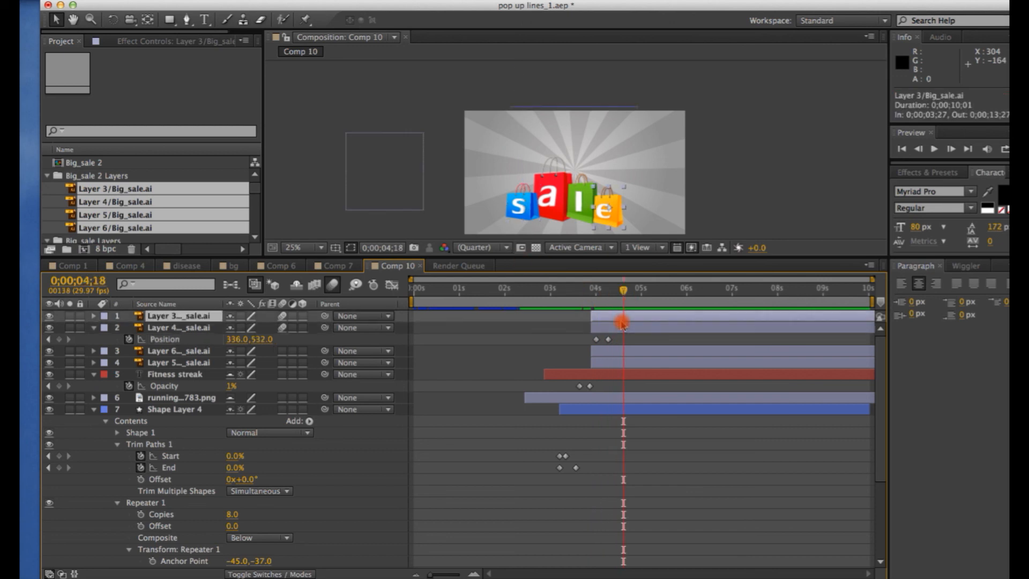
click(613, 349)
click(616, 364)
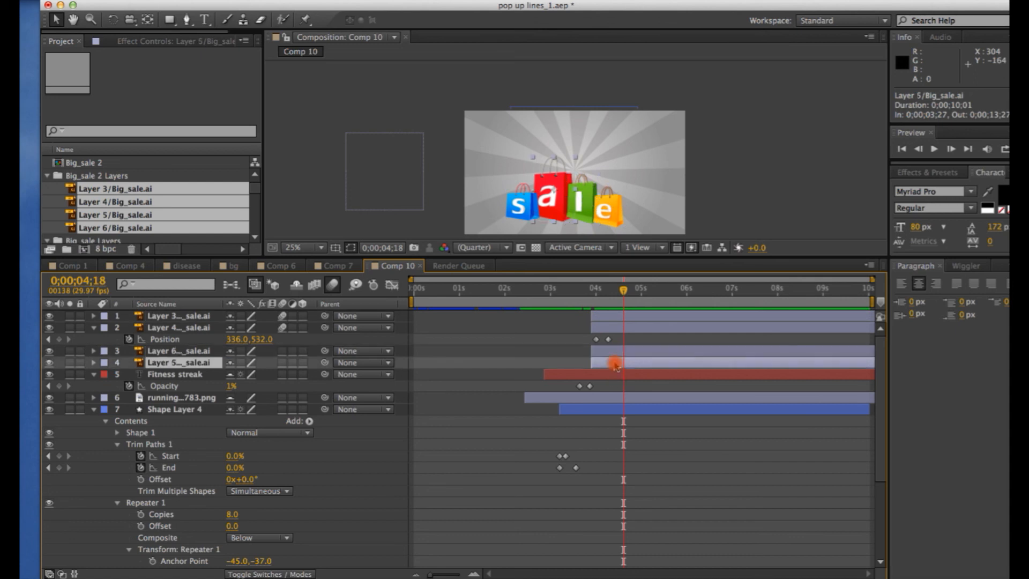
click(93, 328)
key(p)
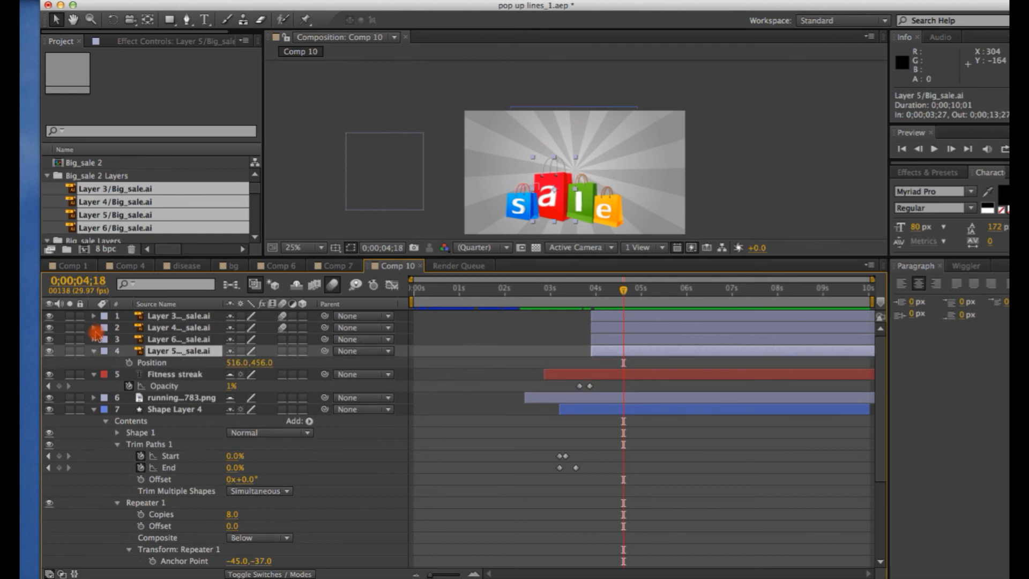
click(128, 362)
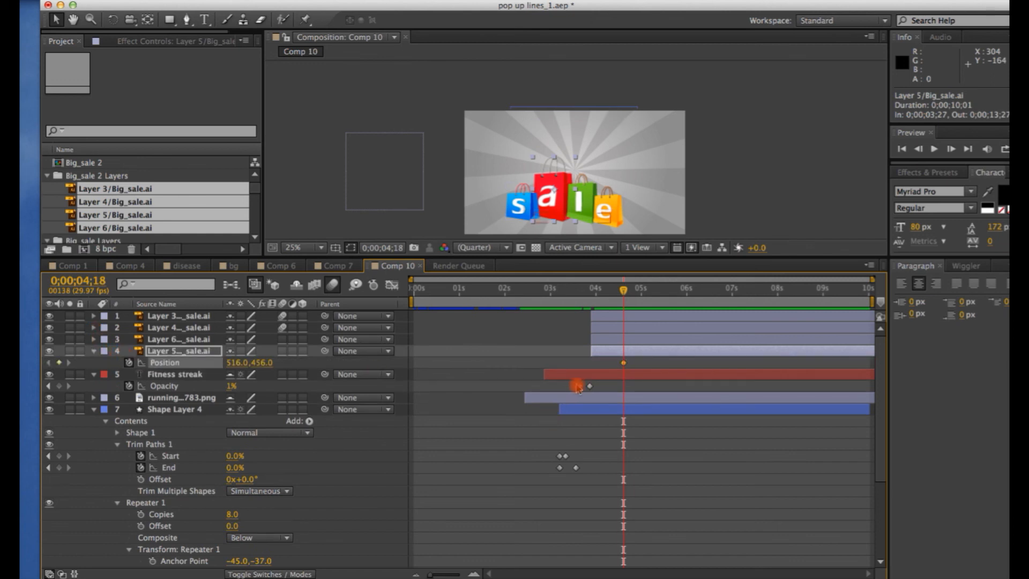
drag(621, 366, 615, 368)
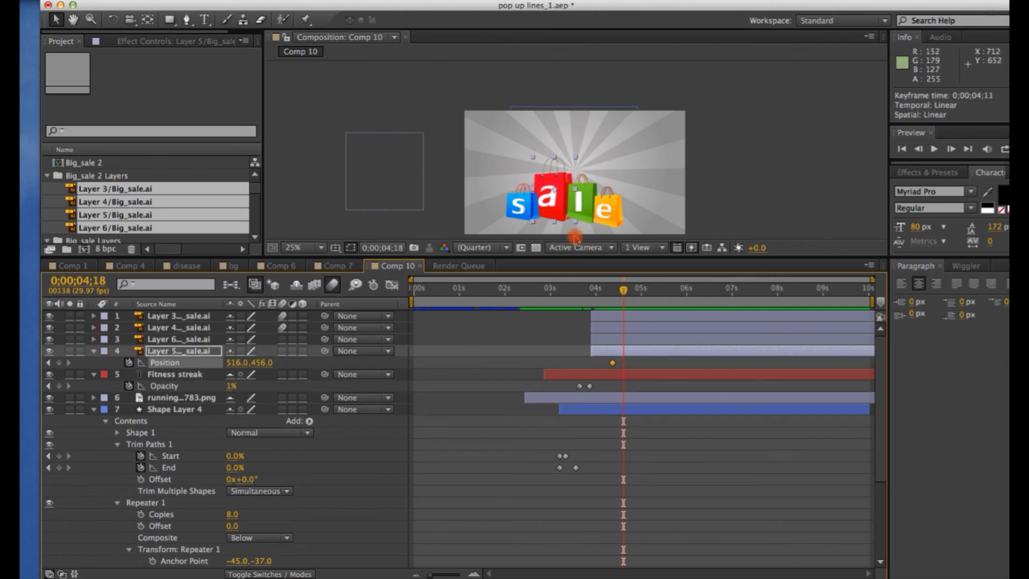
- Move the red "a" bag above the frame to 492, -228 at 0;00;04;06 and enable motion blur for Layers 5 and 6
drag(622, 293, 601, 293)
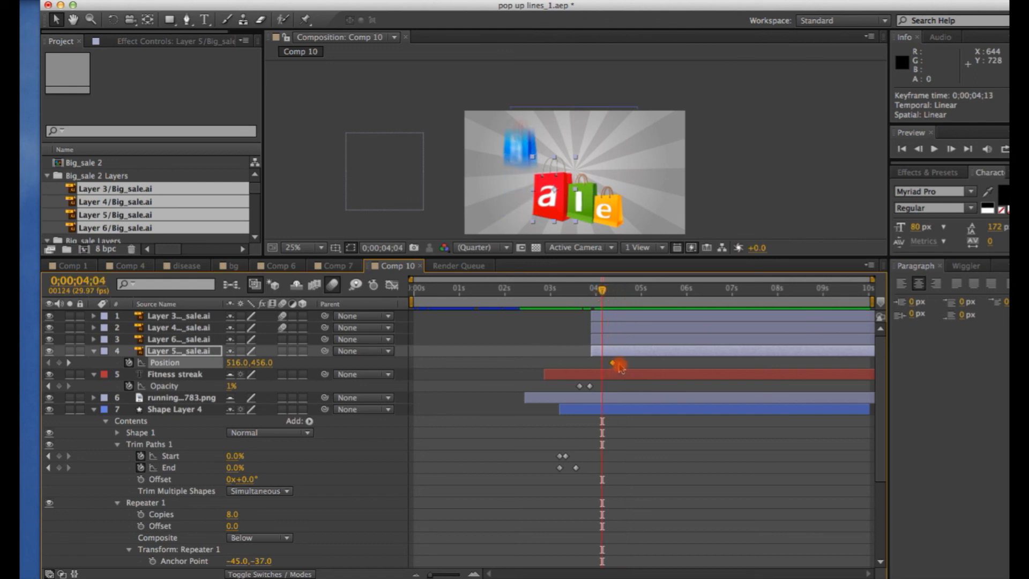
drag(597, 300, 604, 294)
drag(555, 175, 551, 84)
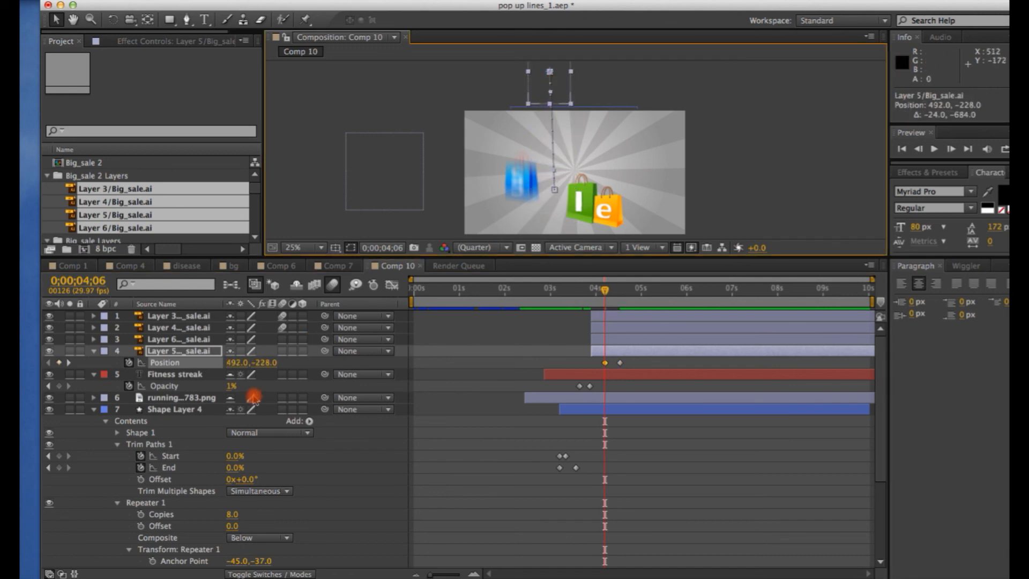
click(283, 351)
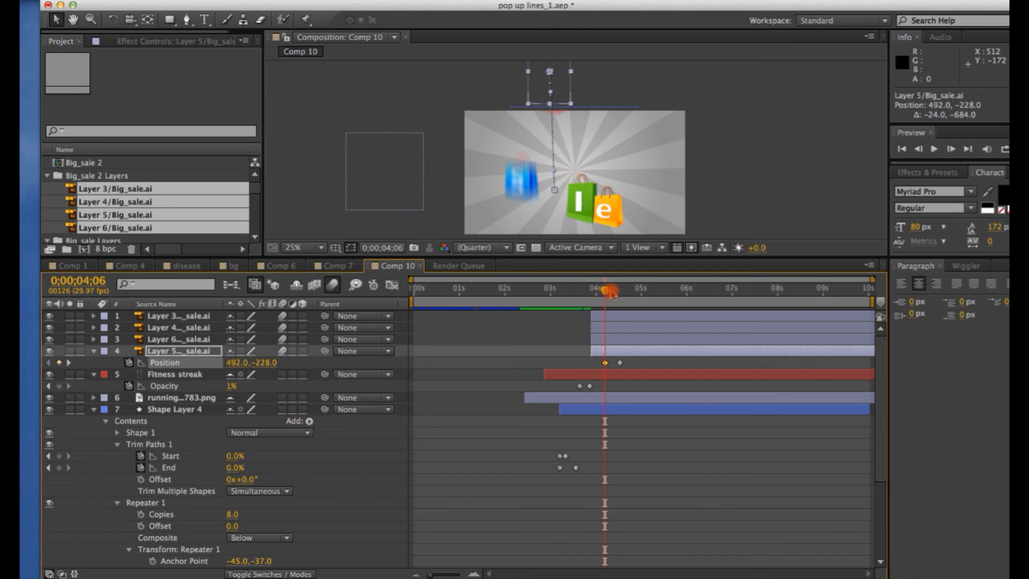
drag(611, 293, 625, 294)
- Show only the Position keyframes of the blue "s" bag's Layer 4 in the timeline
click(616, 328)
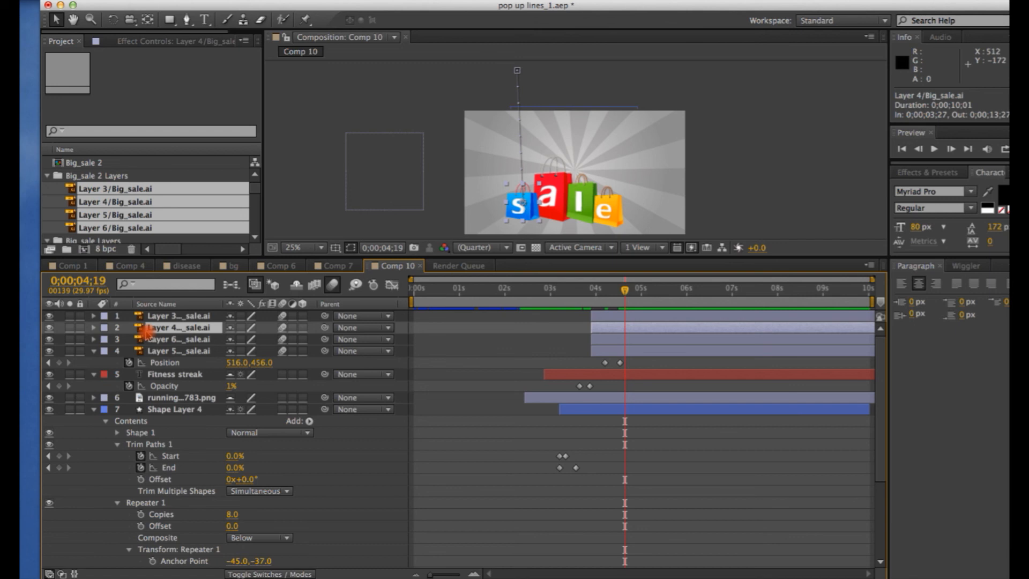
click(93, 328)
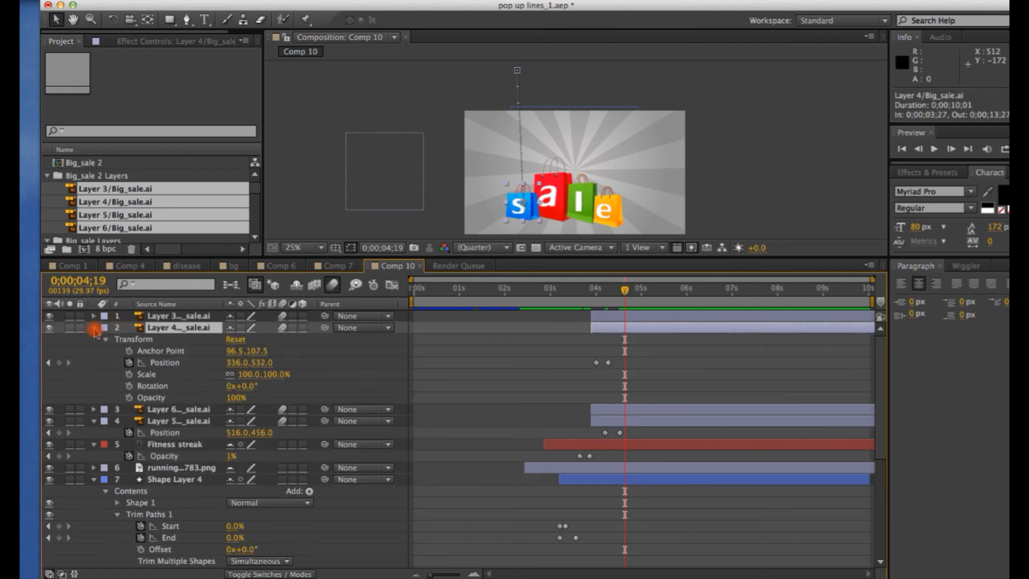
click(94, 328)
key(p)
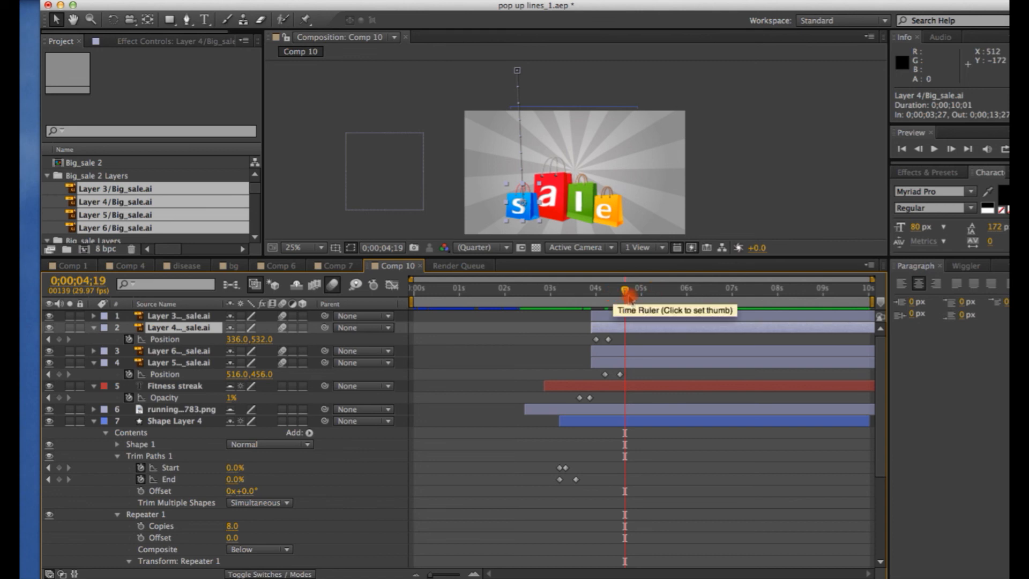
- Add a Position keyframe to the green "l" bag's Layer 6 and place it at 0;00;05;00
click(624, 294)
click(584, 210)
click(631, 351)
key(p)
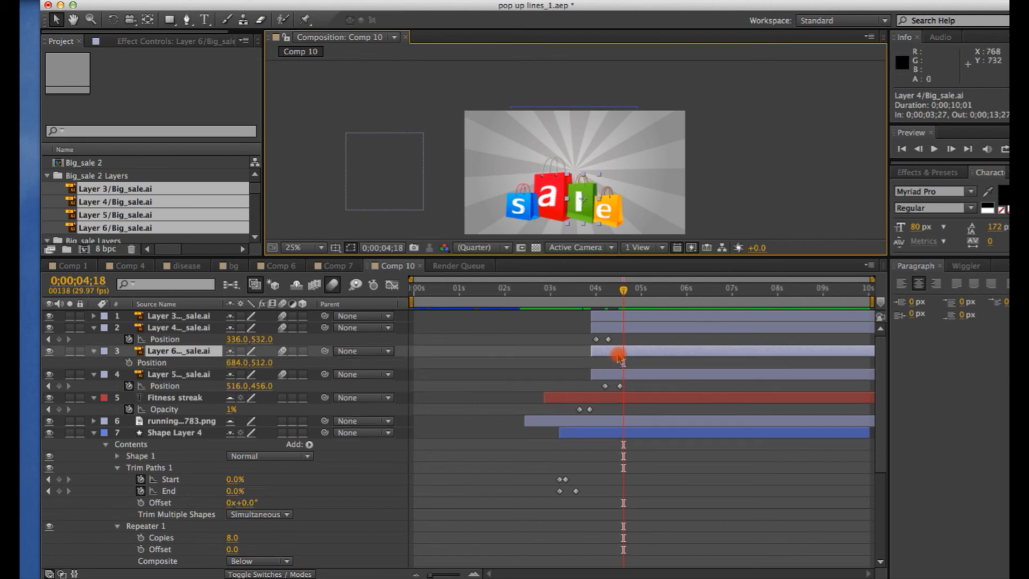
click(128, 363)
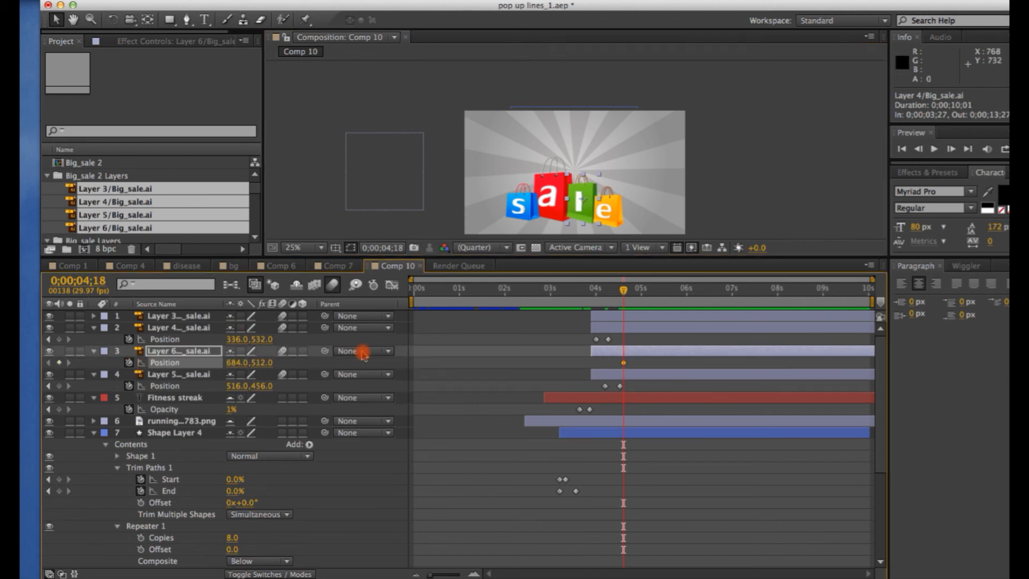
drag(619, 373, 632, 373)
click(622, 363)
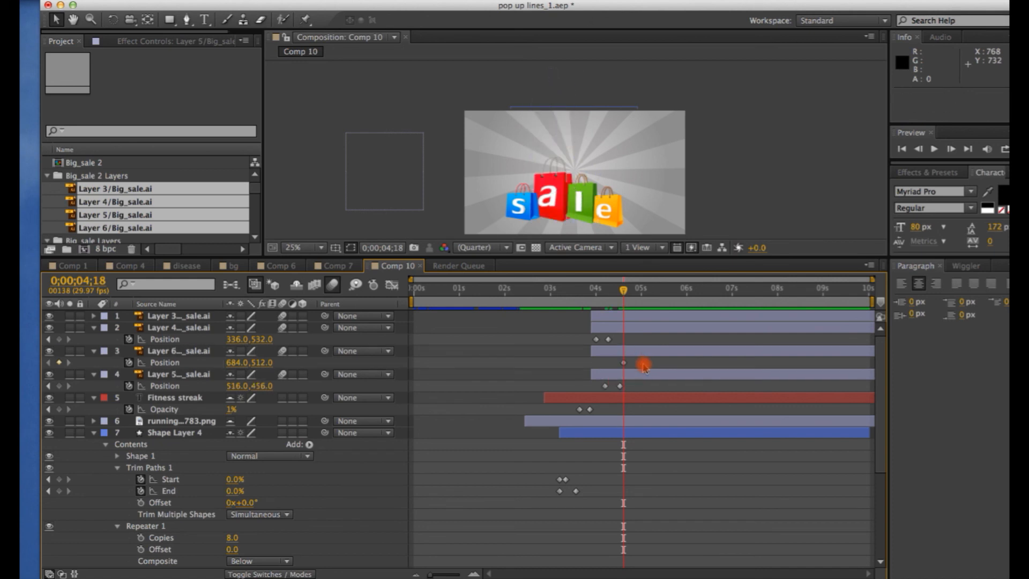
drag(622, 366, 636, 366)
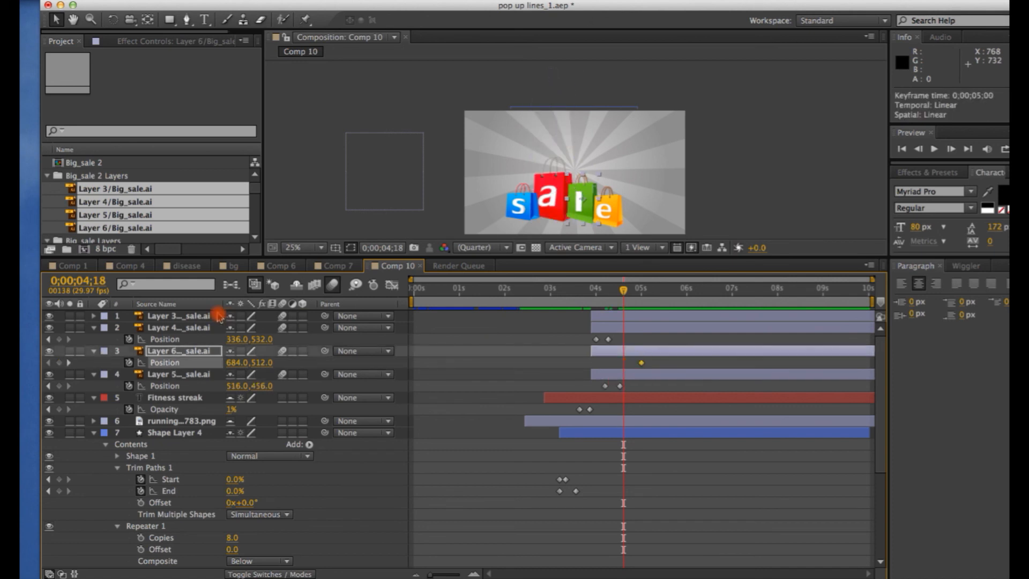
- Move the green "l" bag above the frame to 672, -220 at 0;00;04;18 and scrub through its drop
drag(574, 180, 572, 82)
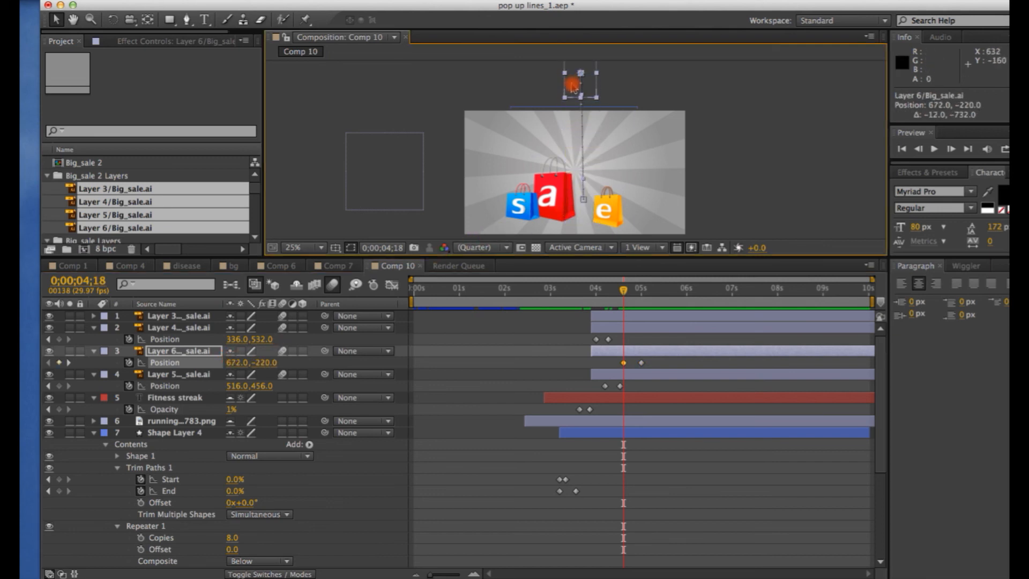
click(626, 291)
drag(628, 292, 646, 294)
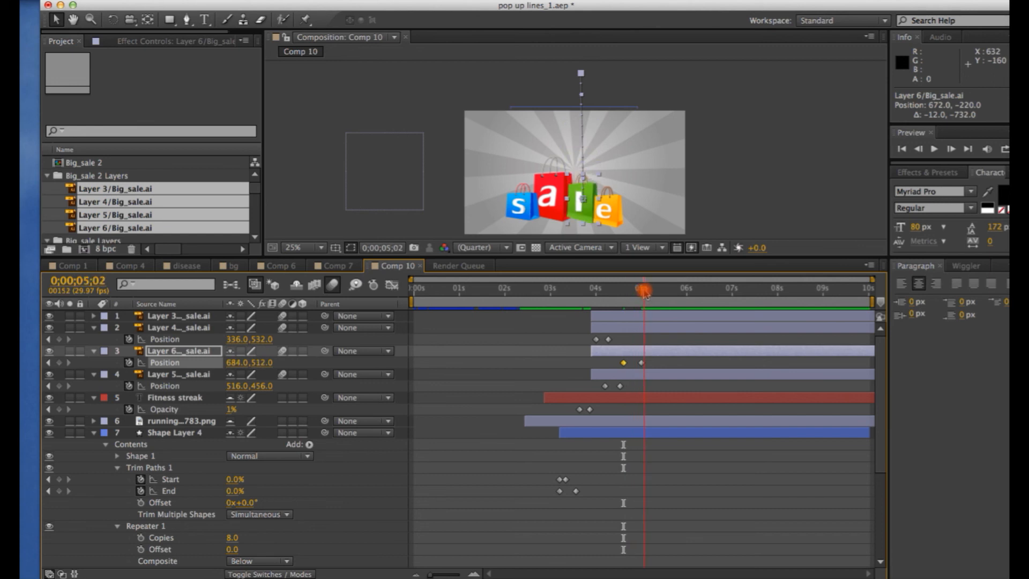
- Keyframe the orange "e" bag's Layer 3 Position at rest, move it above the frame to 832, -260 at 0;00;05;02, and scrub through its drop
click(613, 211)
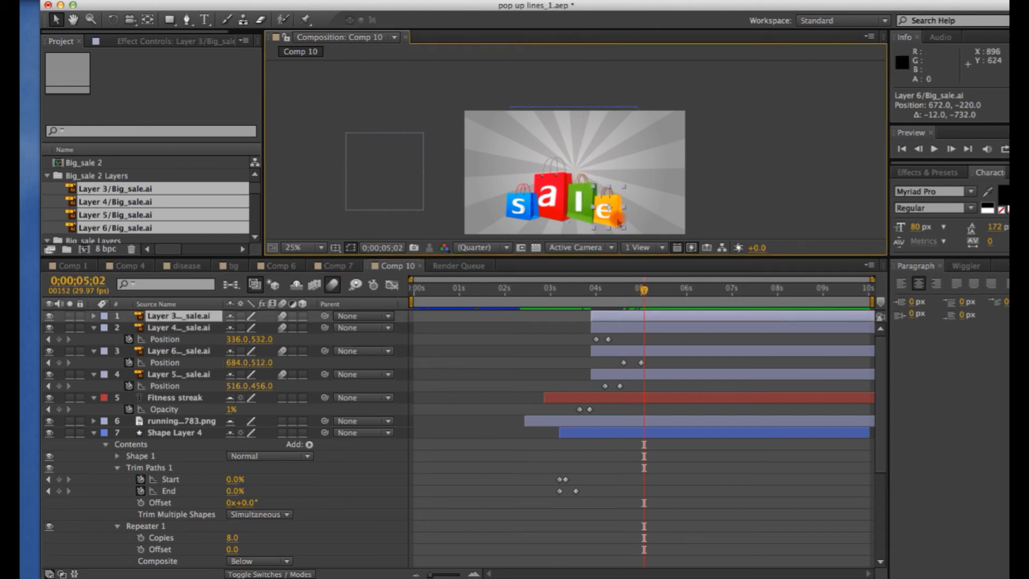
key(p)
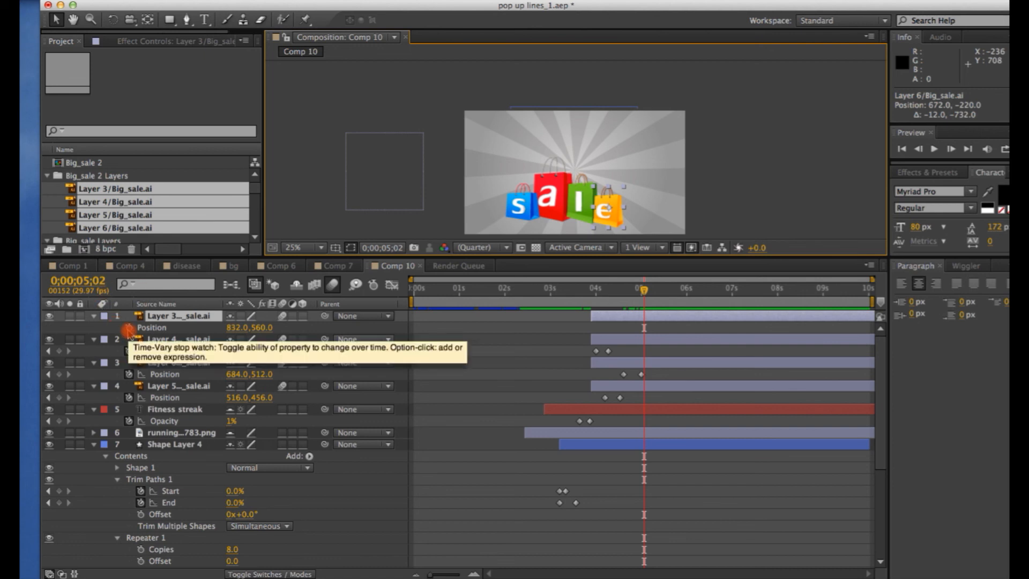
click(656, 290)
drag(655, 291, 648, 294)
click(158, 316)
click(129, 327)
drag(608, 209, 610, 80)
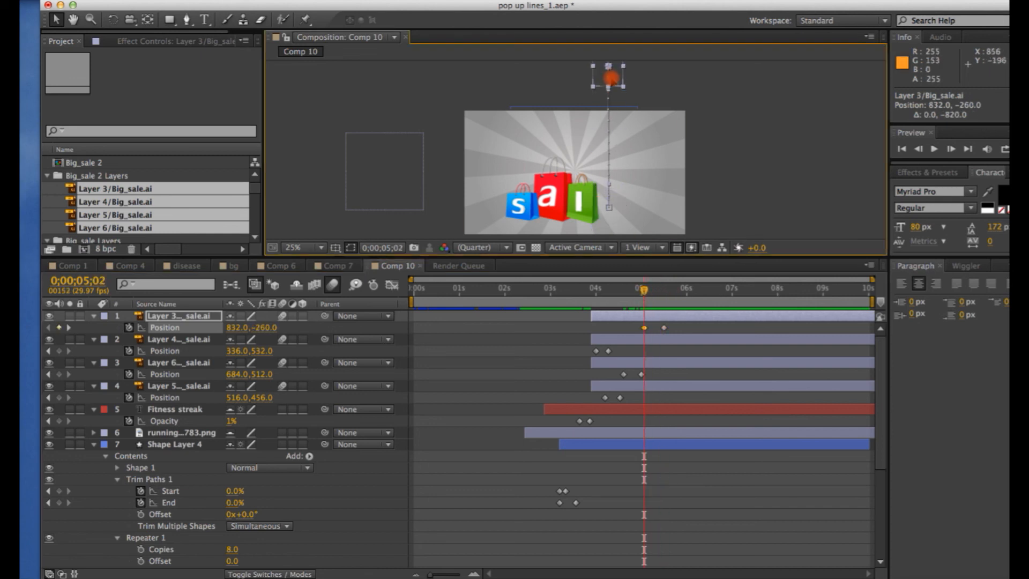
drag(638, 292, 673, 270)
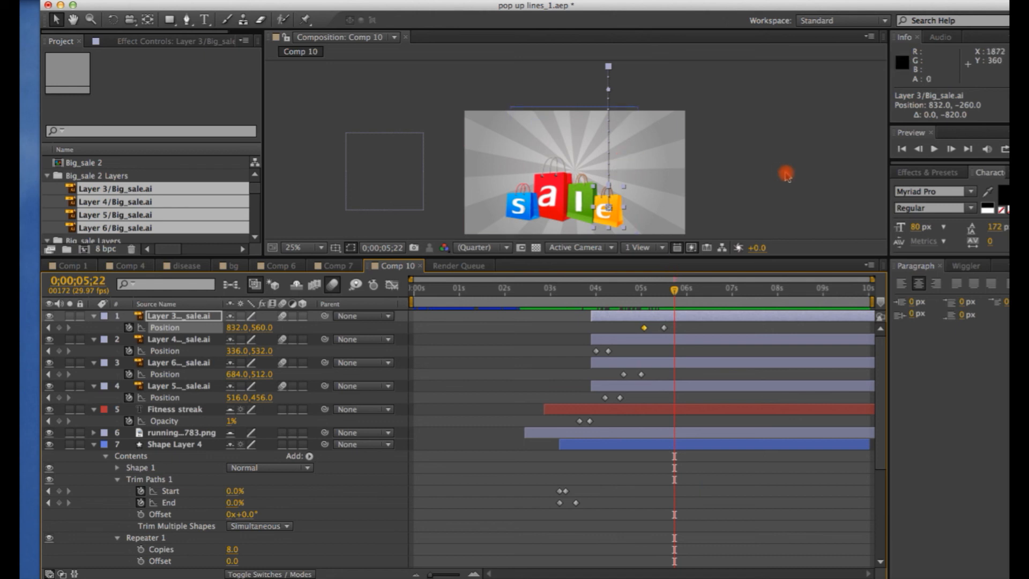
- Add a "50%Off" text layer above the bags and shift the layer's start to 0;00;05;13
click(205, 21)
click(517, 130)
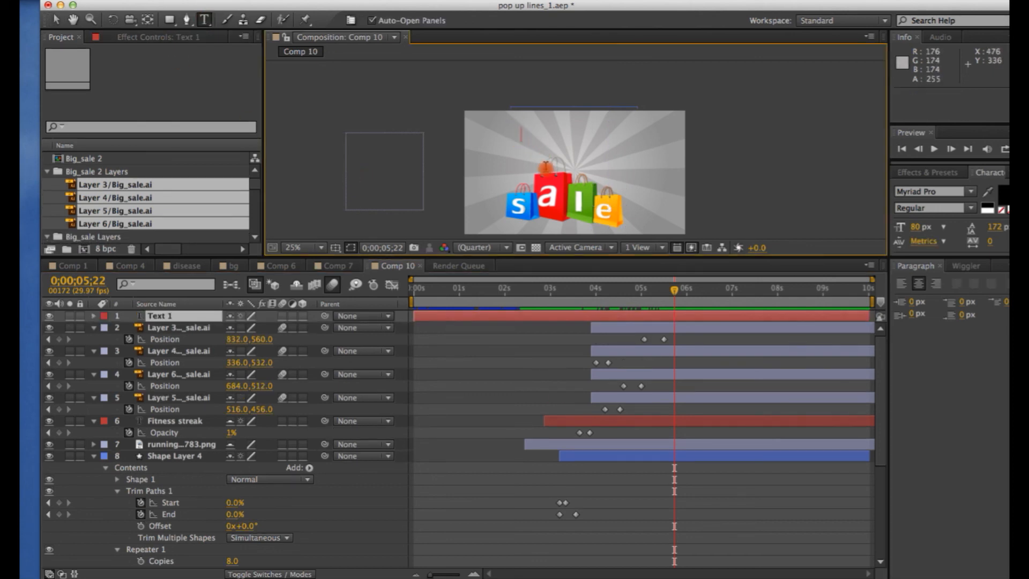
text(%0)
key(BackSpace)
text(50%Off)
click(55, 19)
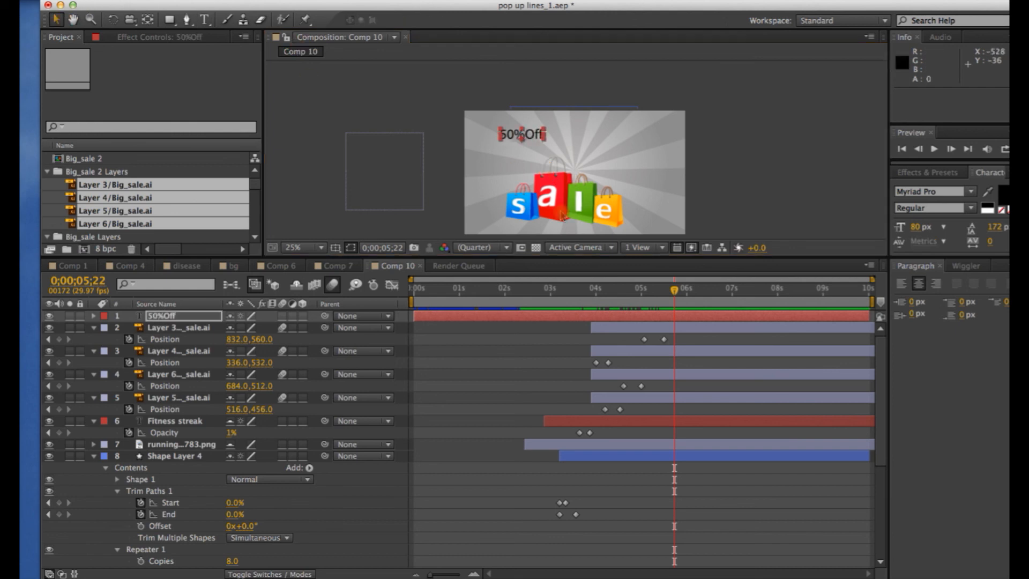
drag(456, 312, 676, 318)
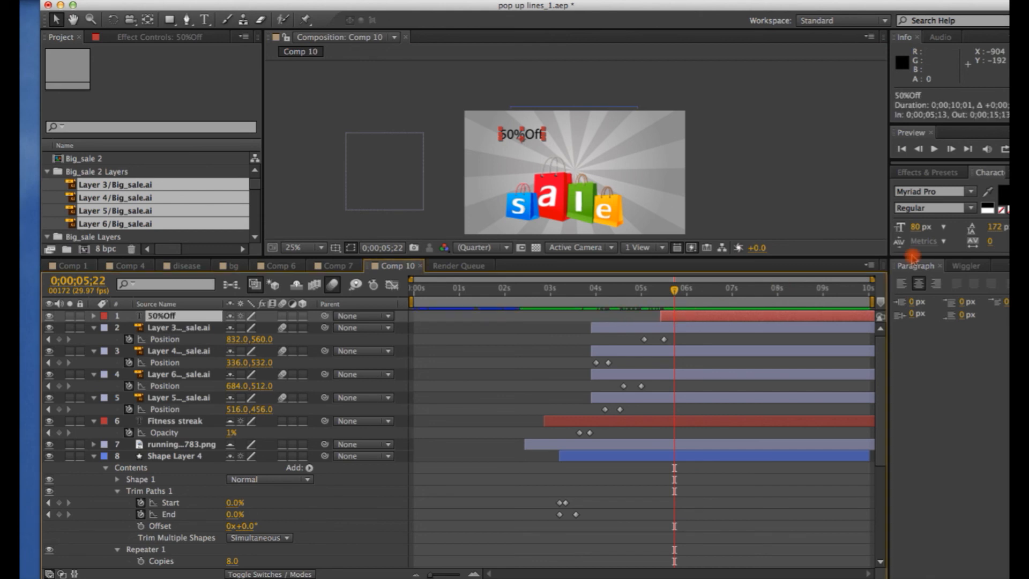
- Format the "50%Off" text as 171 px Semibold and center it above the bags at 592, 236
drag(917, 233, 969, 226)
drag(579, 144, 600, 145)
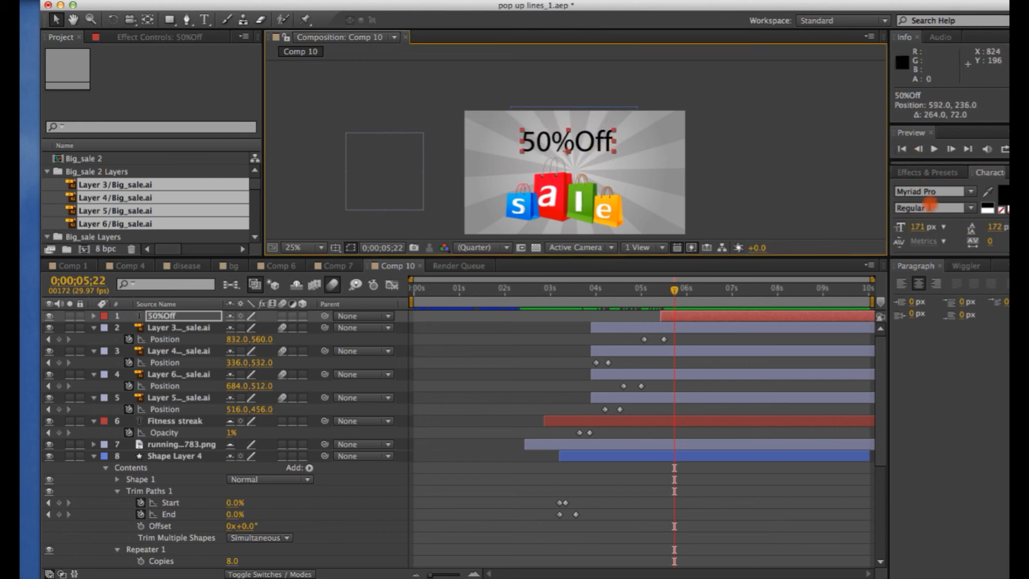
click(930, 209)
click(970, 207)
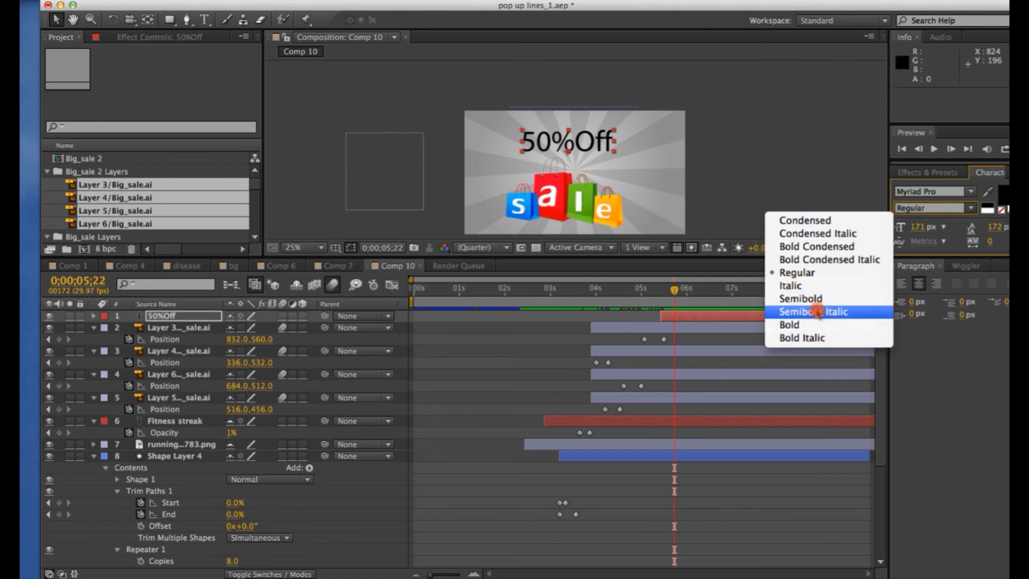
click(806, 298)
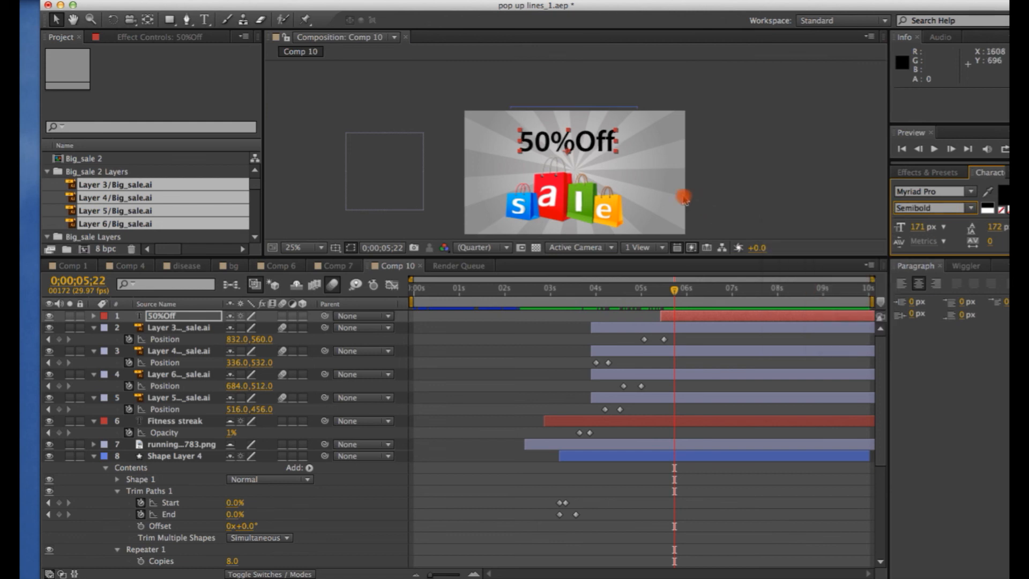
click(417, 225)
- Add a Scale text animator to the "50%Off" layer and set its scale to 0%
click(558, 153)
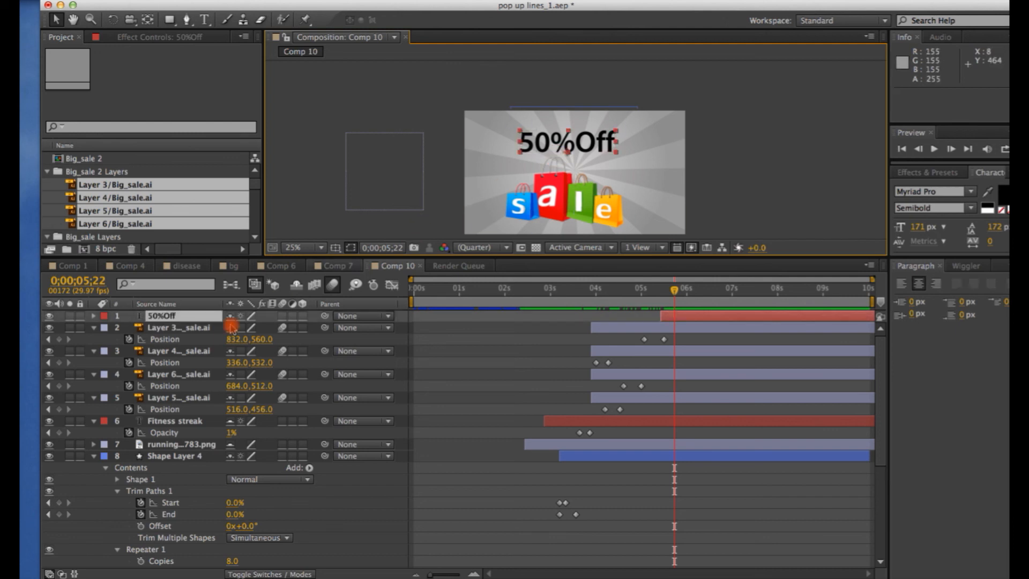
click(94, 316)
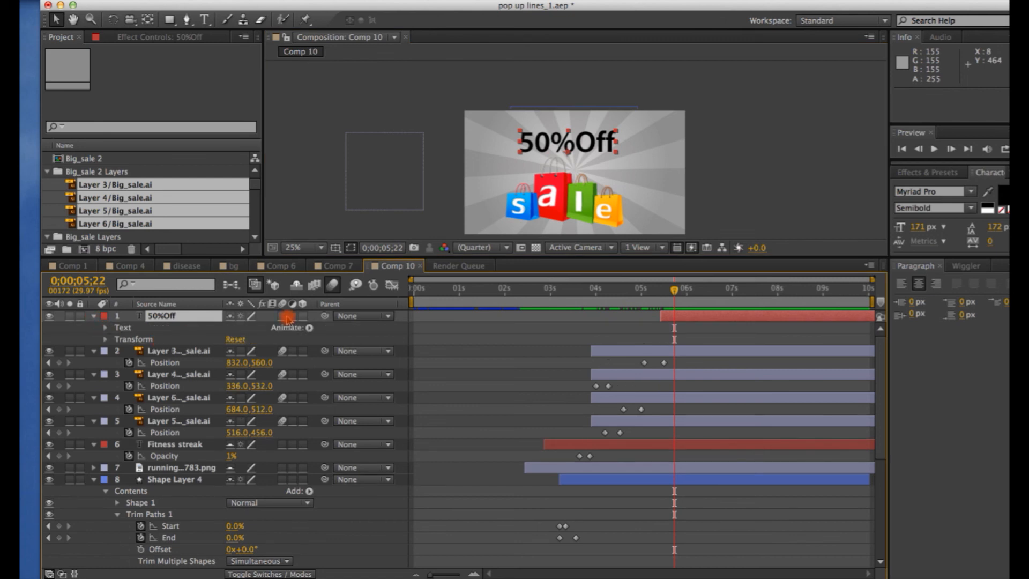
click(310, 327)
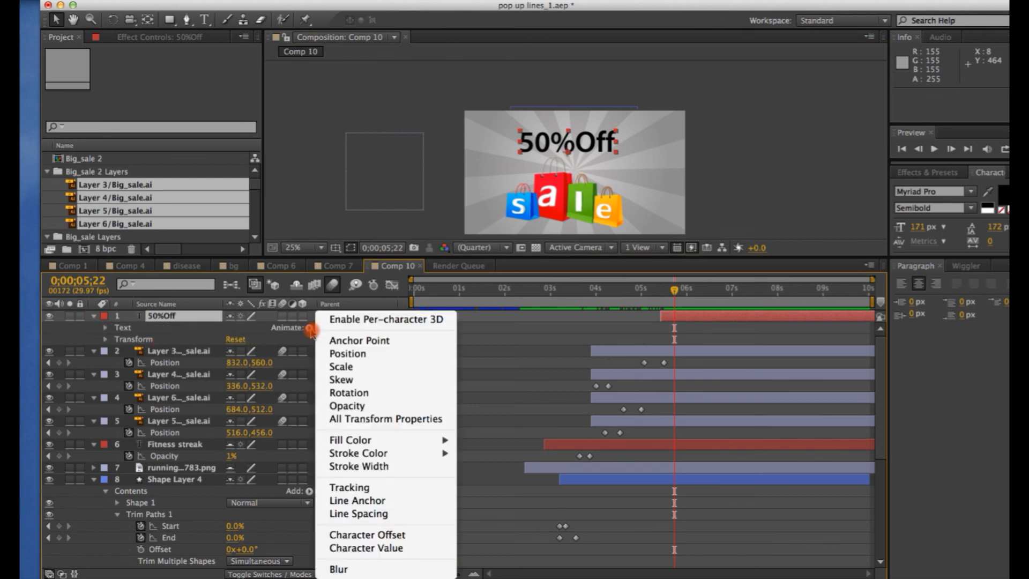
click(348, 367)
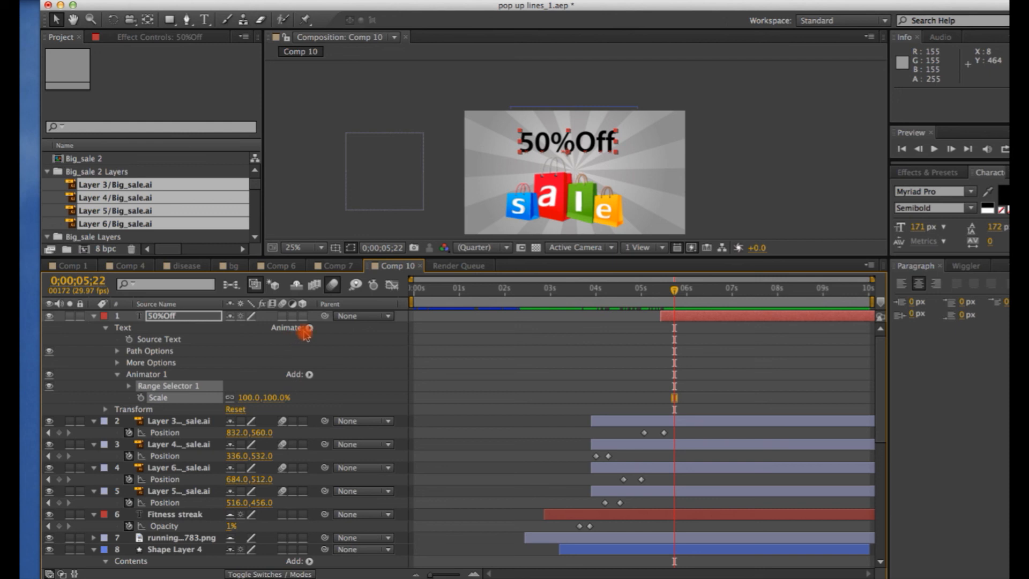
drag(246, 397, 202, 399)
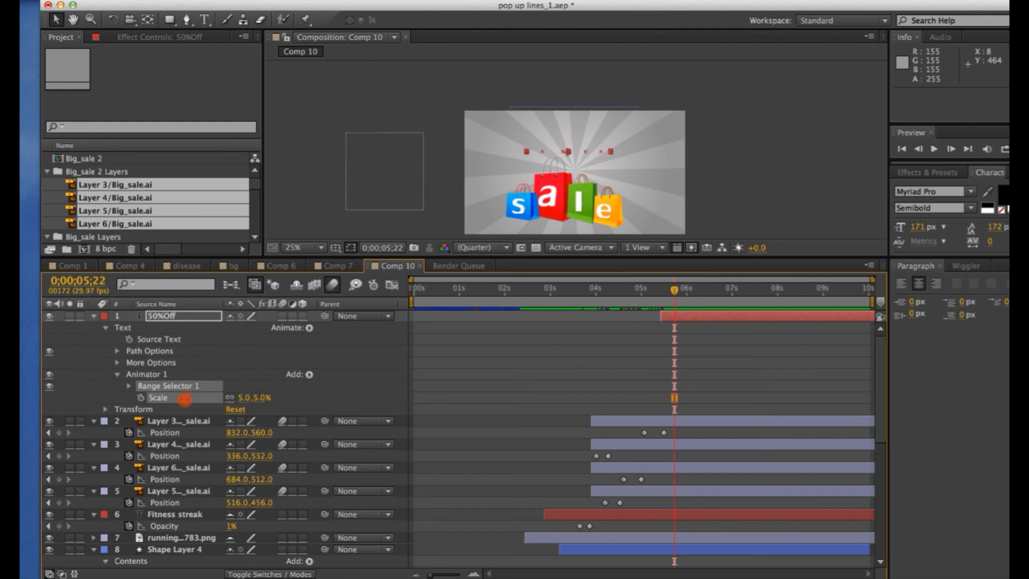
click(242, 397)
text(0)
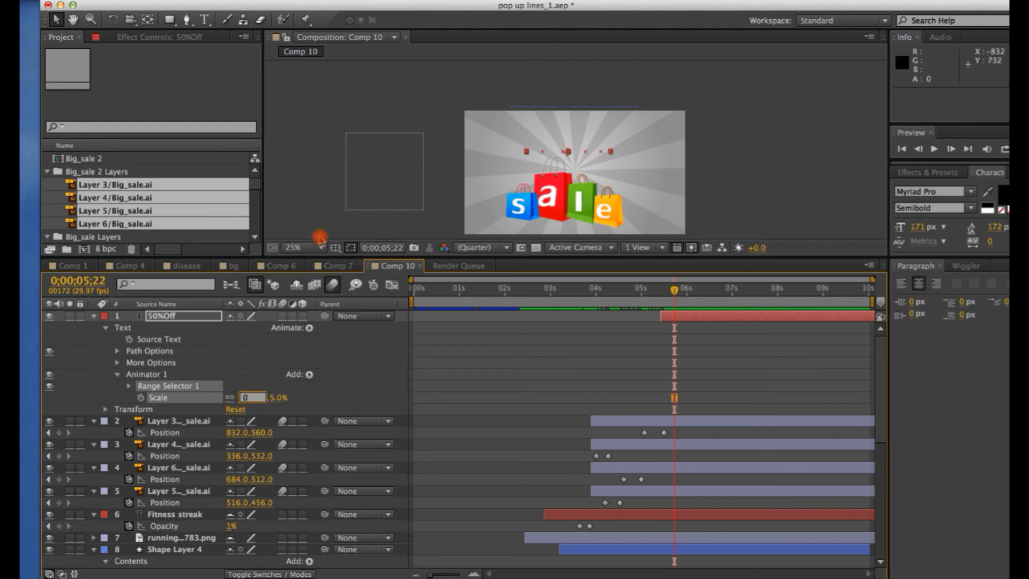
click(310, 222)
- Keyframe Range Selector 1's Start on the "50%Off" layer from 0% at 0;00;05;22 to 100% at 0;00;06;04 and preview it
click(128, 386)
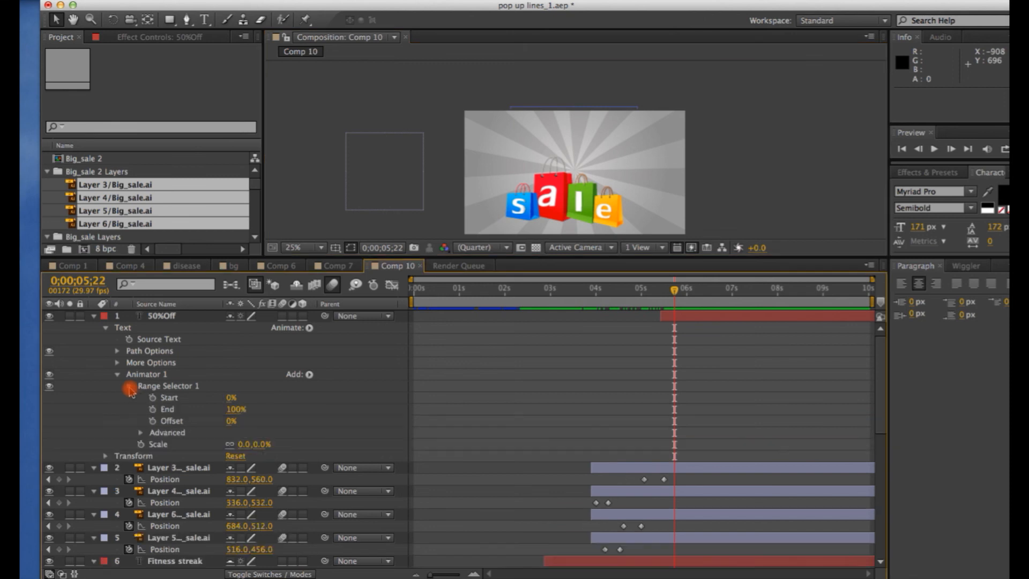
click(153, 398)
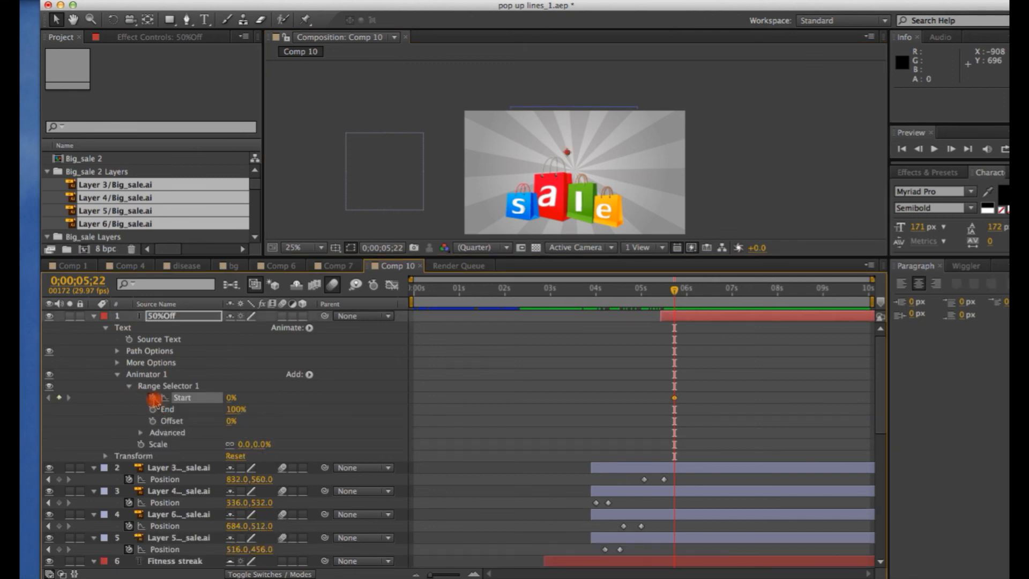
key(Page_Down)
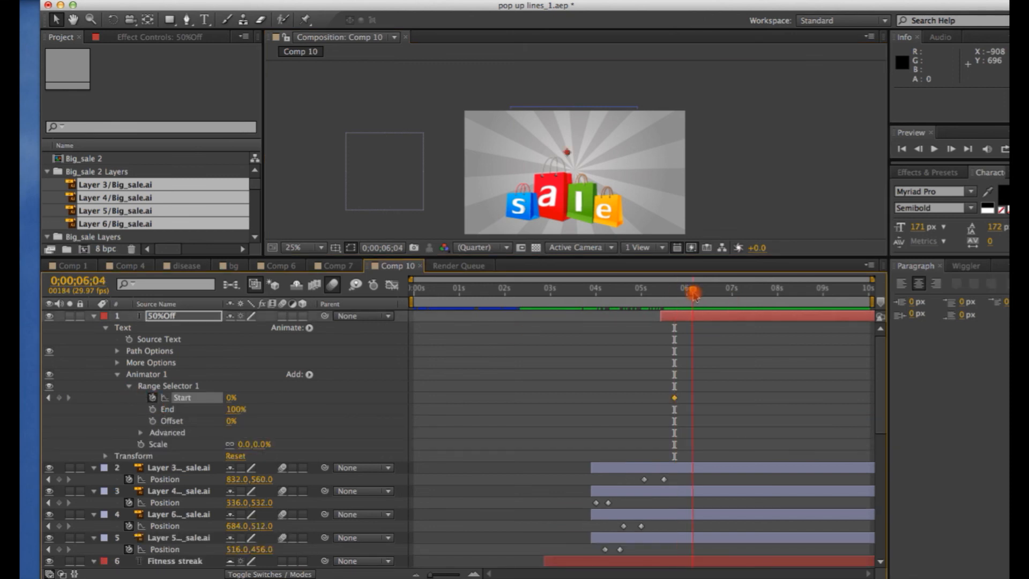
drag(236, 398, 408, 368)
drag(693, 292, 673, 292)
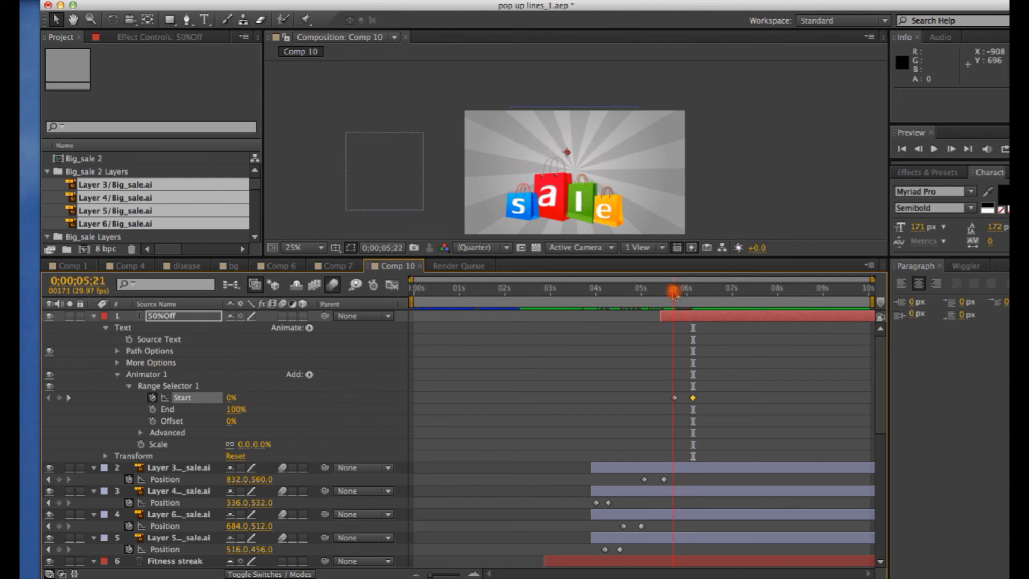
key(space)
- Slow the "50%Off" reveal by moving the second Start keyframe to 0;00;07;04, and preview the animation
drag(692, 398, 738, 398)
drag(691, 292, 665, 292)
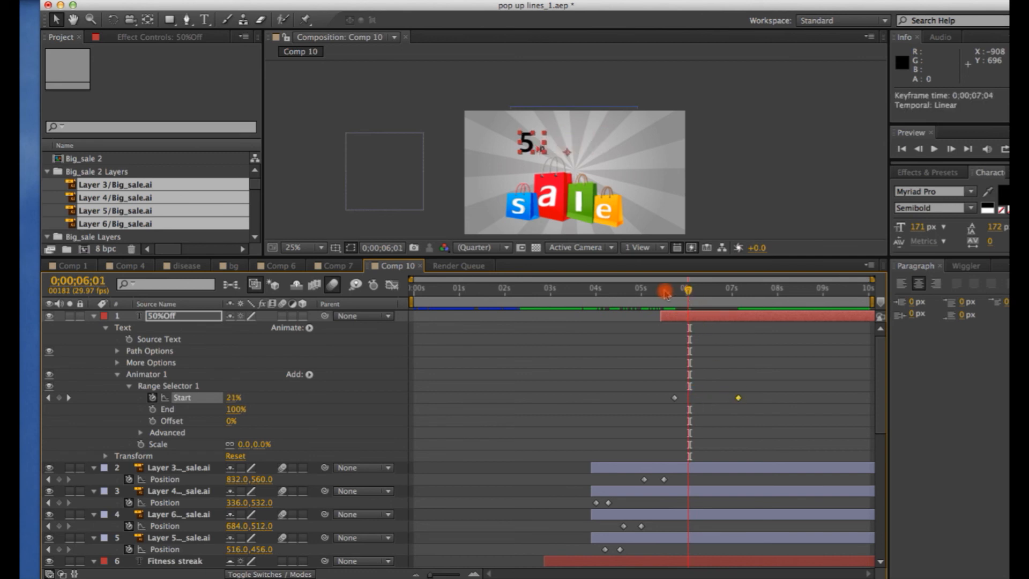
key(space)
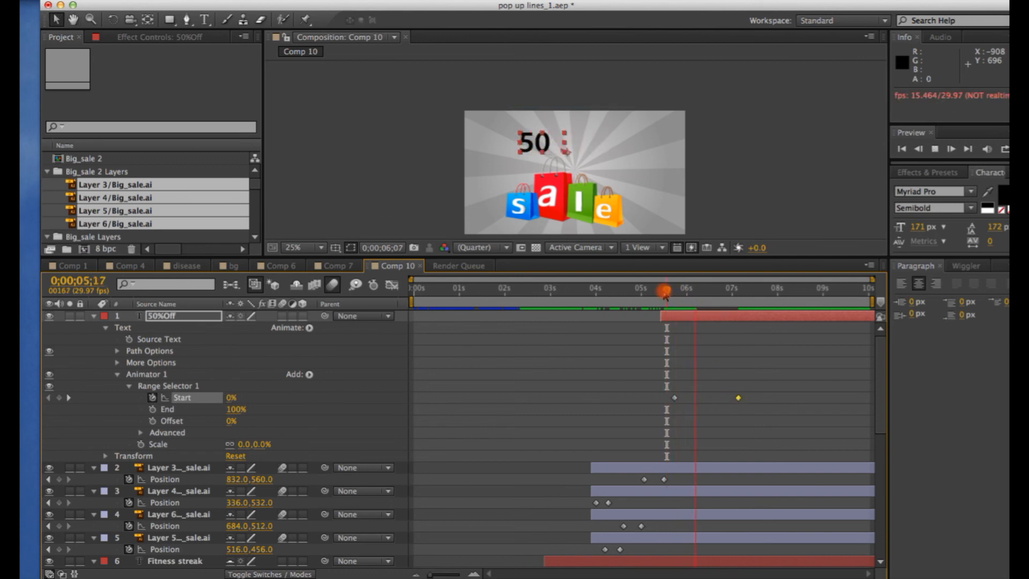
key(space)
drag(745, 289, 697, 289)
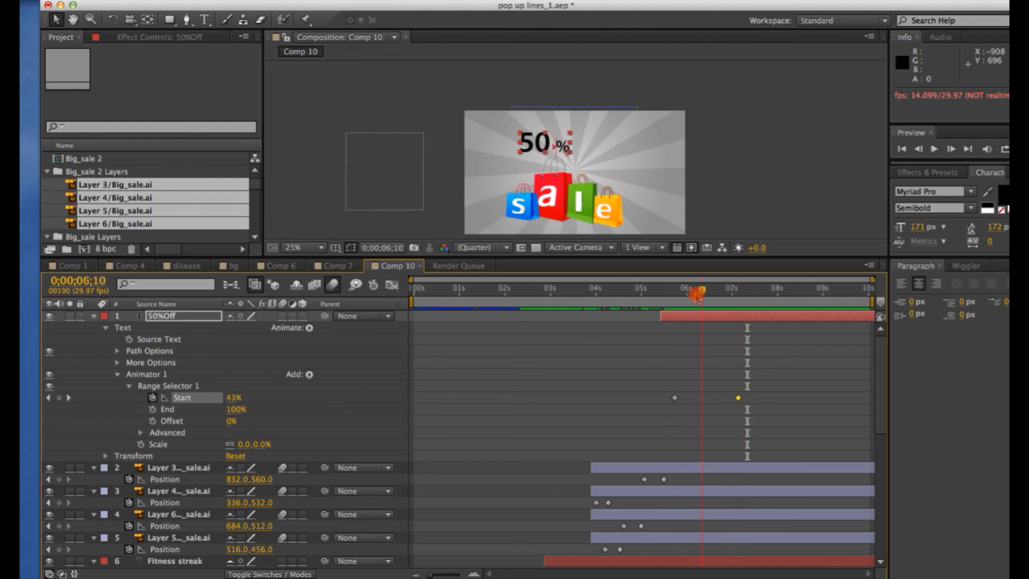
- Add a Position property to Animator 1 of the "50%Off" layer, set it to 0, 383, and preview the letters' entrance
click(309, 377)
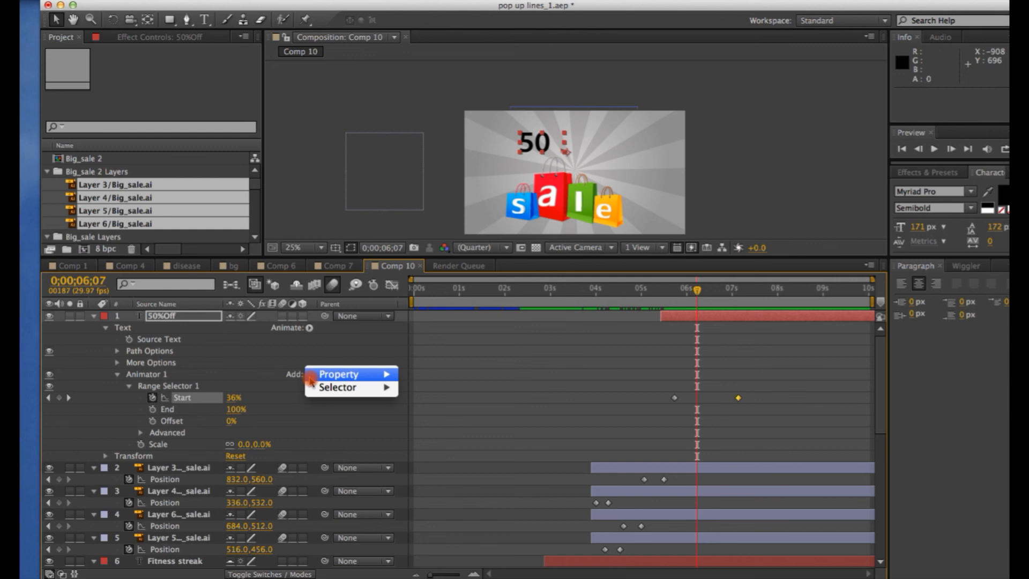
mouse_move(338, 374)
click(431, 353)
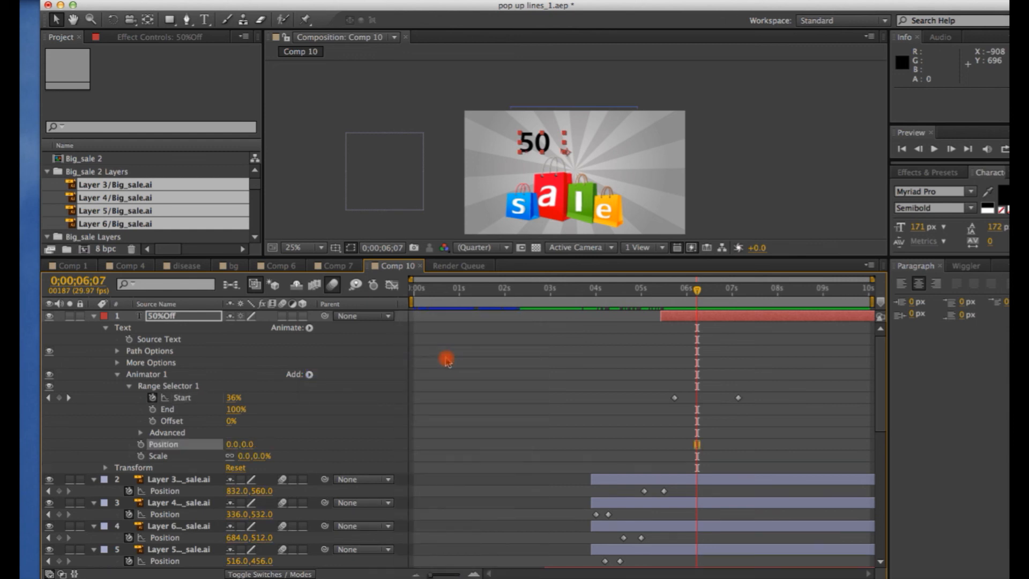
drag(248, 444, 582, 378)
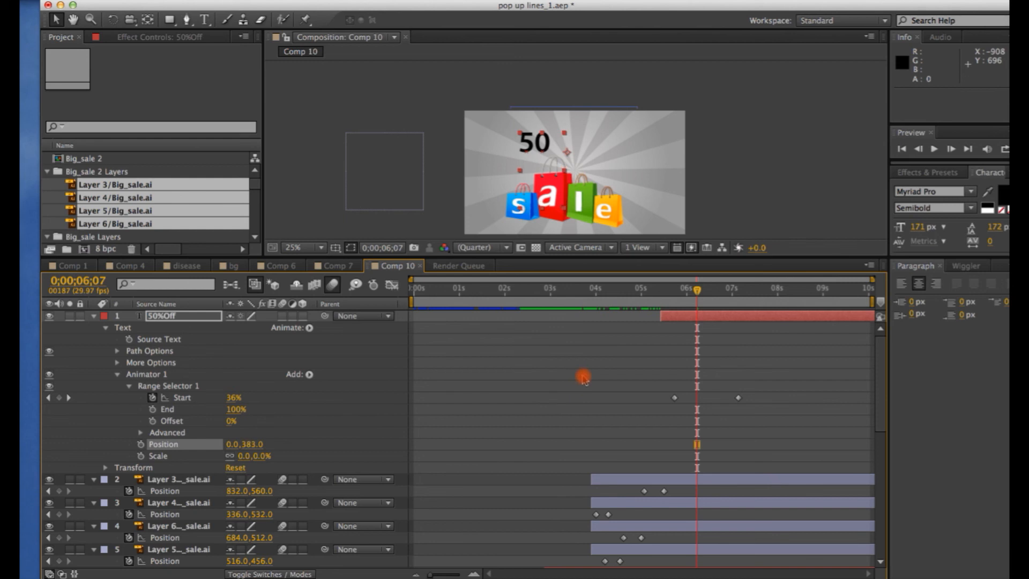
drag(679, 297, 664, 296)
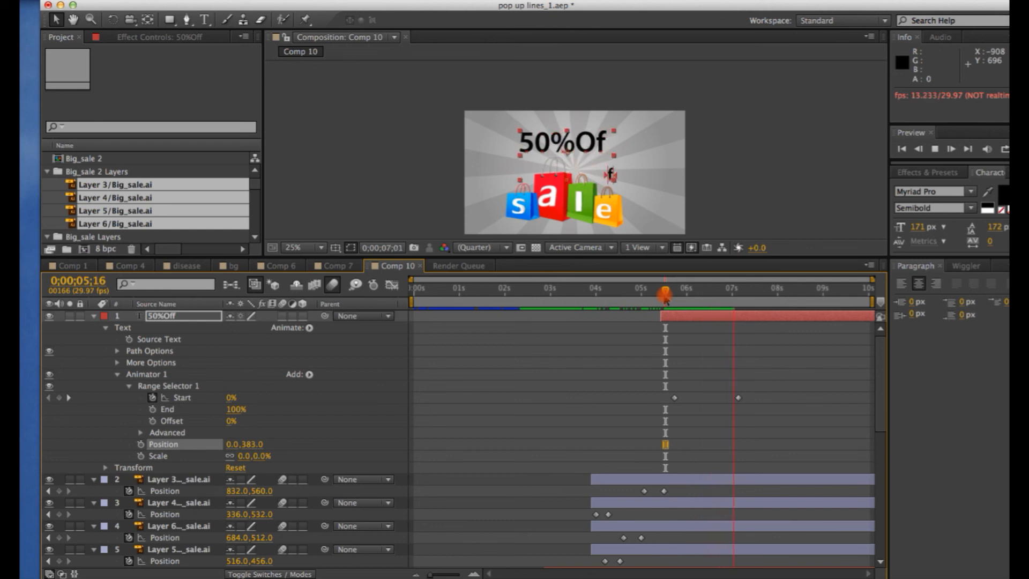
key(space)
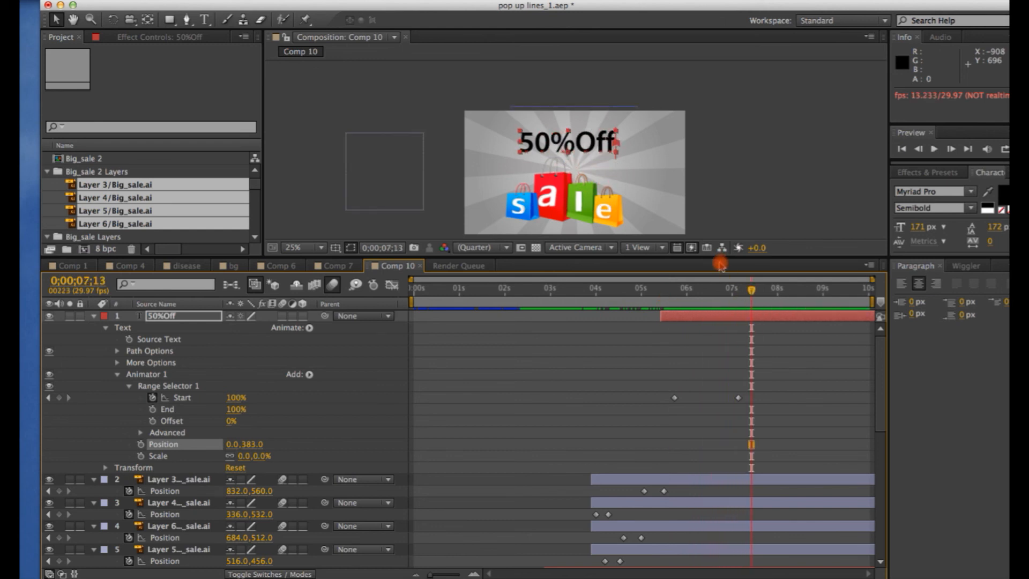
mouse_move(753, 292)
mouse_down()
mouse_move(680, 294)
mouse_move(738, 289)
mouse_up()
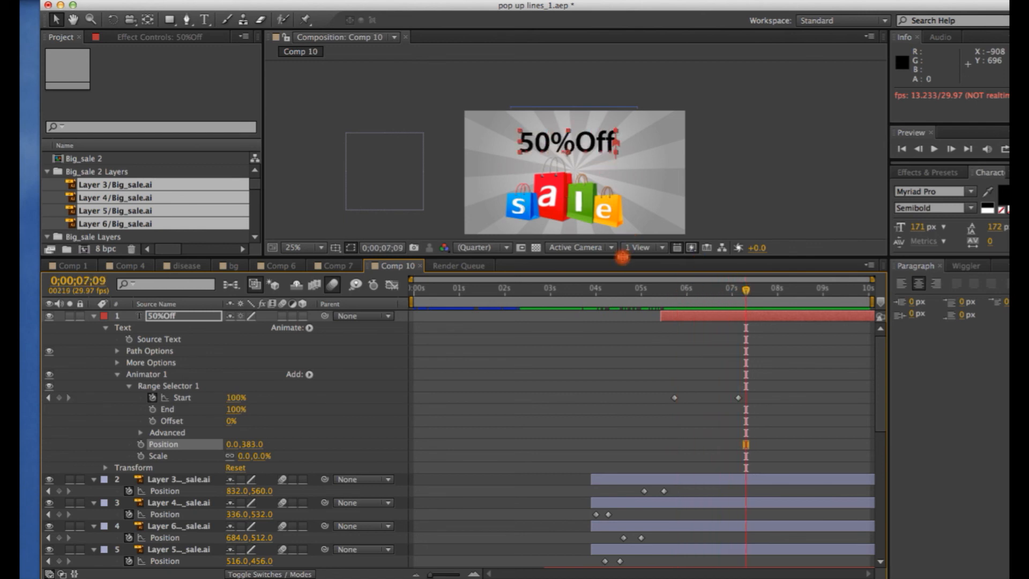
- Add a text layer reading "Retail...everyday" over the lower part of the sale bags
drag(621, 263, 619, 291)
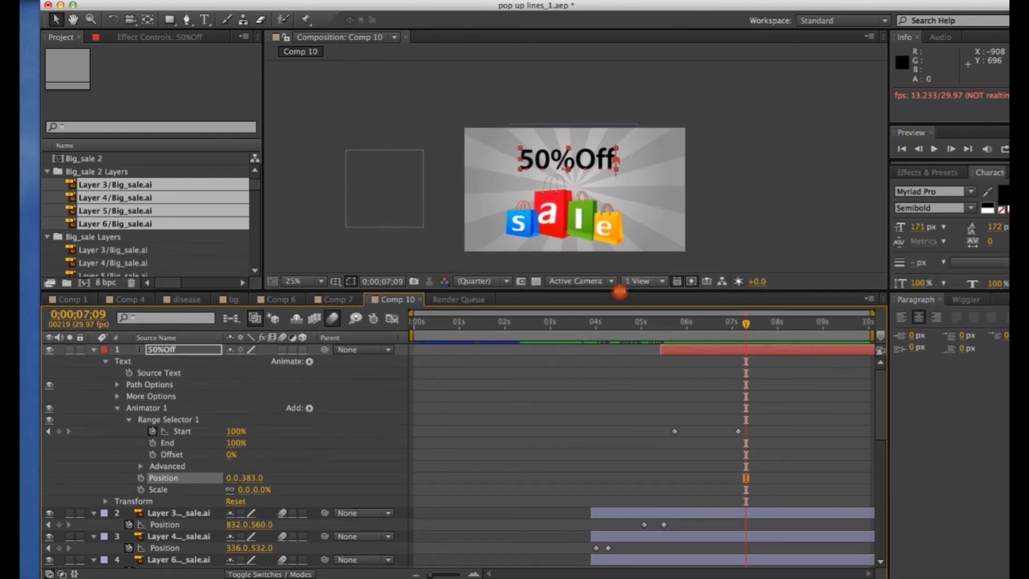
click(203, 21)
click(518, 267)
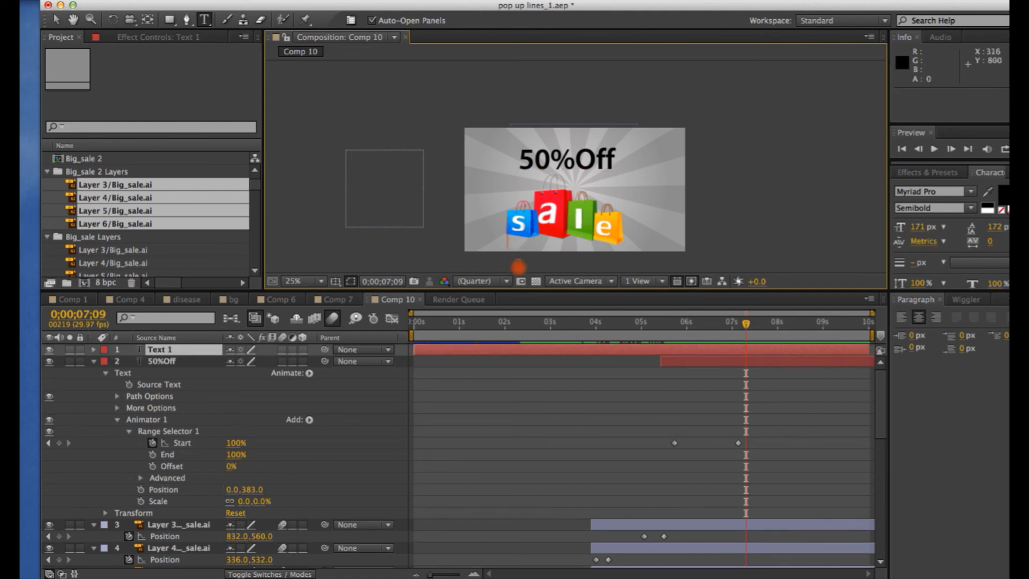
text(Retaill)
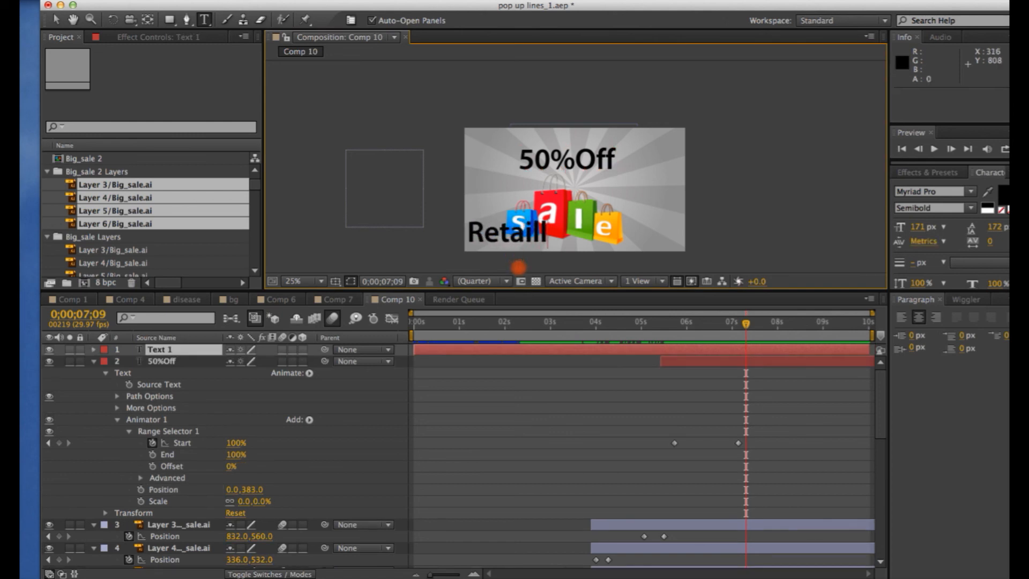
key(BackSpace)
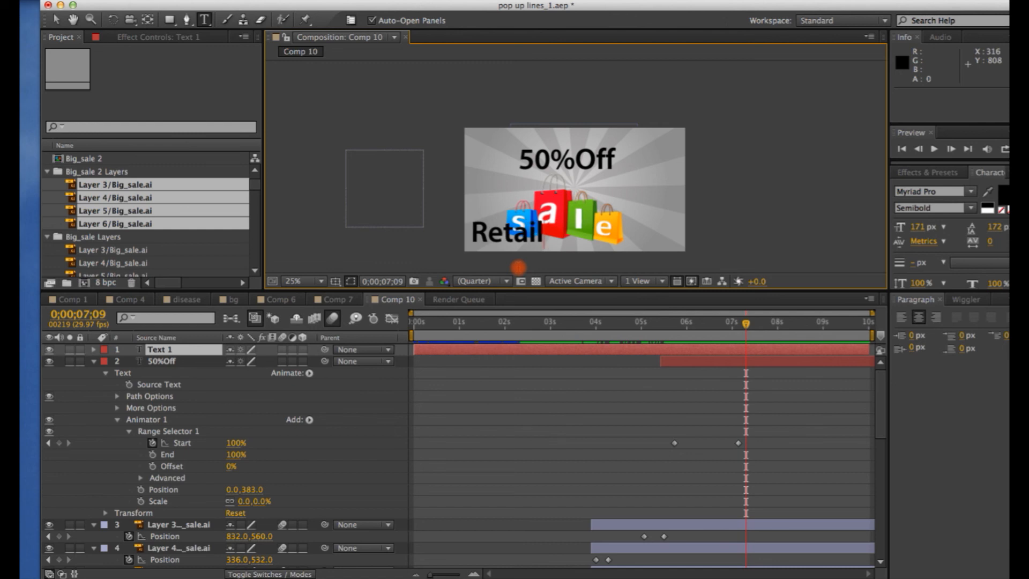
text(...)
click(53, 20)
double_click(529, 228)
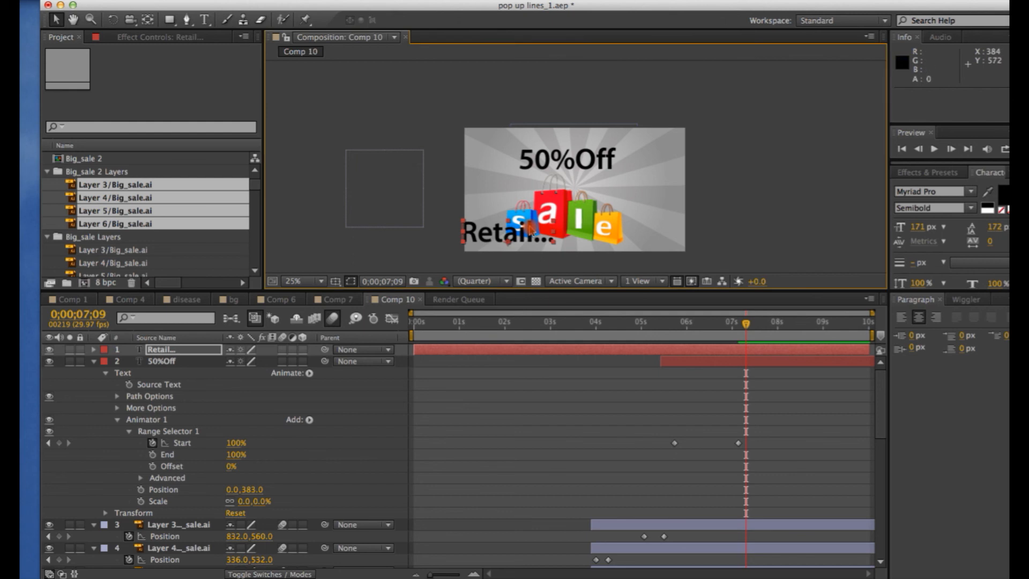
click(551, 243)
text(everyday)
click(56, 19)
click(568, 271)
- Reduce the "Retail...everyday" text to 74 px and place it under the sale bags at 612, 684
drag(560, 236, 631, 238)
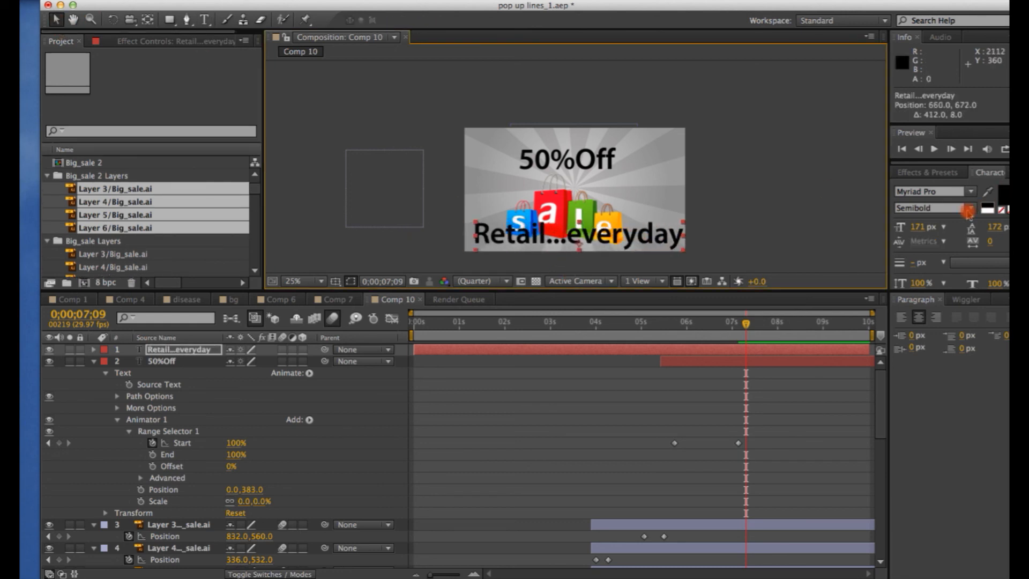
drag(913, 227, 861, 235)
drag(609, 246, 601, 249)
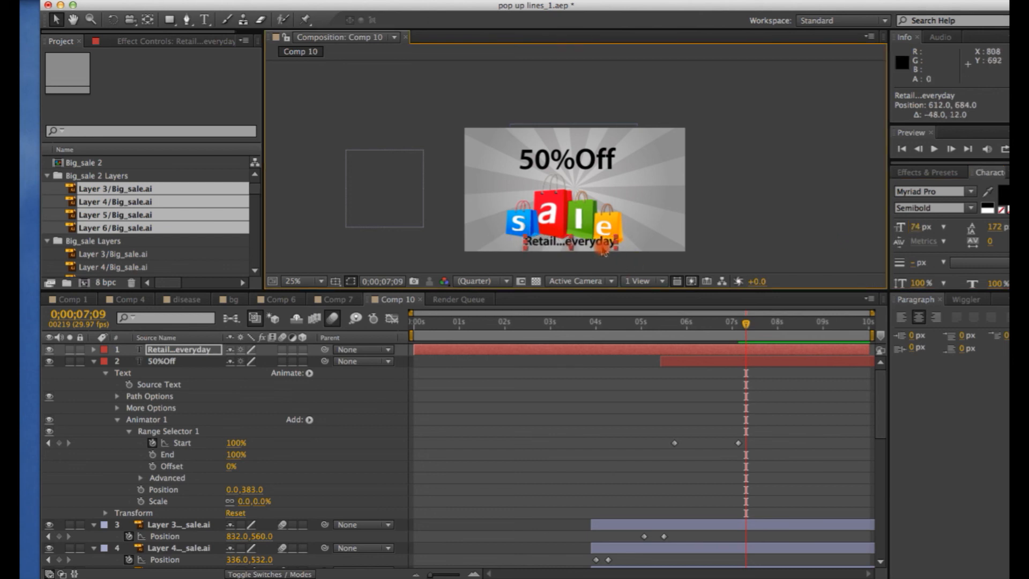
- Collapse the expanded properties of the "50%Off" layer and the Layer 4 and Layer 3 bag layers in the timeline
click(94, 363)
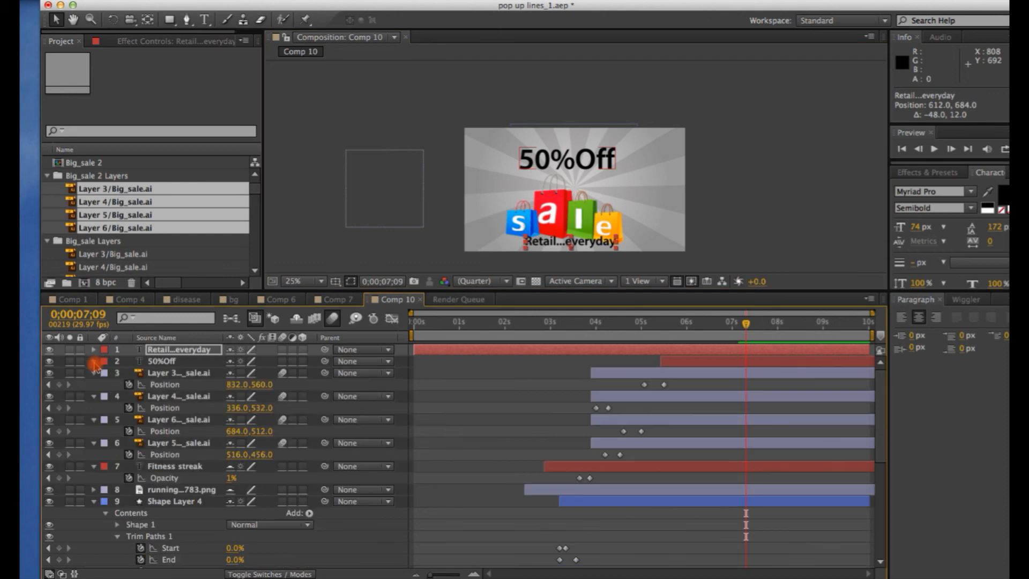
click(94, 397)
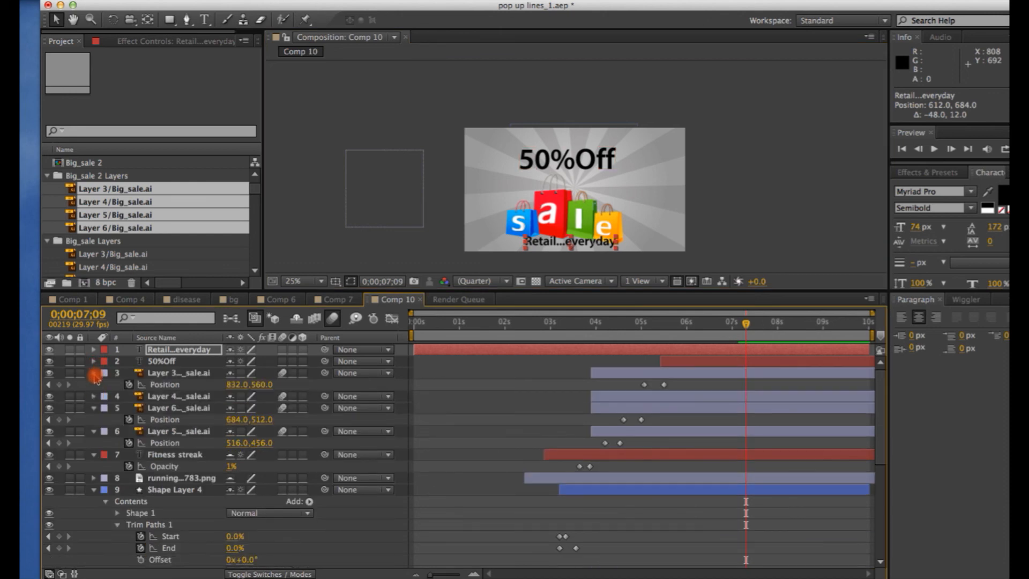
click(94, 373)
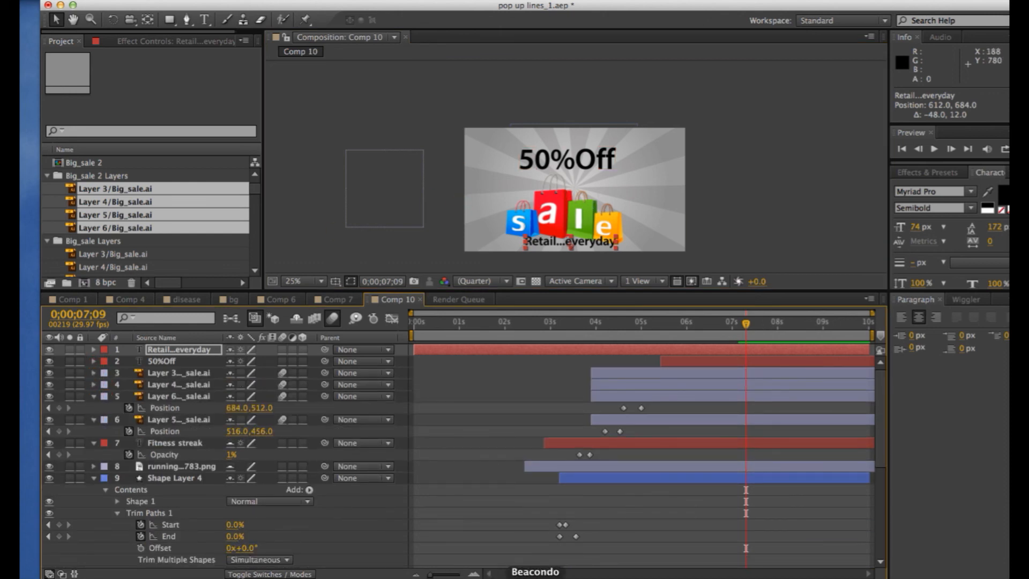
click(571, 578)
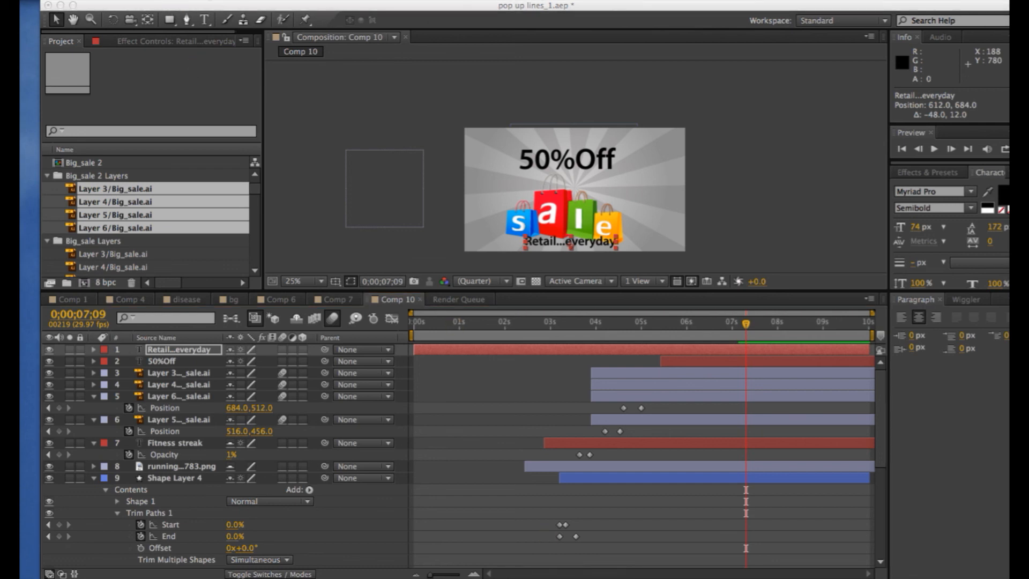